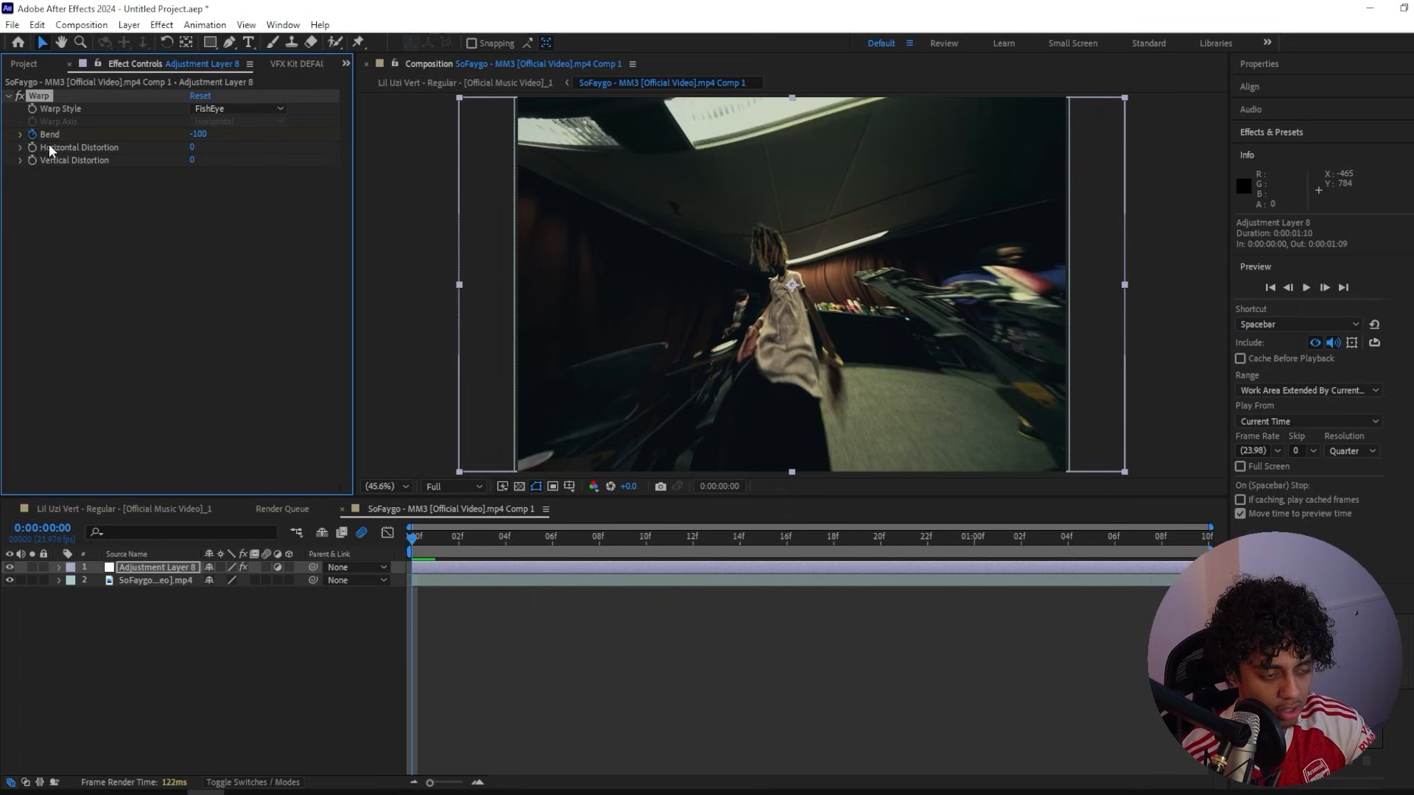
# Step: Reveal the adjustment layer's keyframes and set the Warp effect's Bend to 0 at the 1-second mark
pyautogui.press('u')
pyautogui.moveTo(592, 539); pyautogui.dragTo(973, 542)
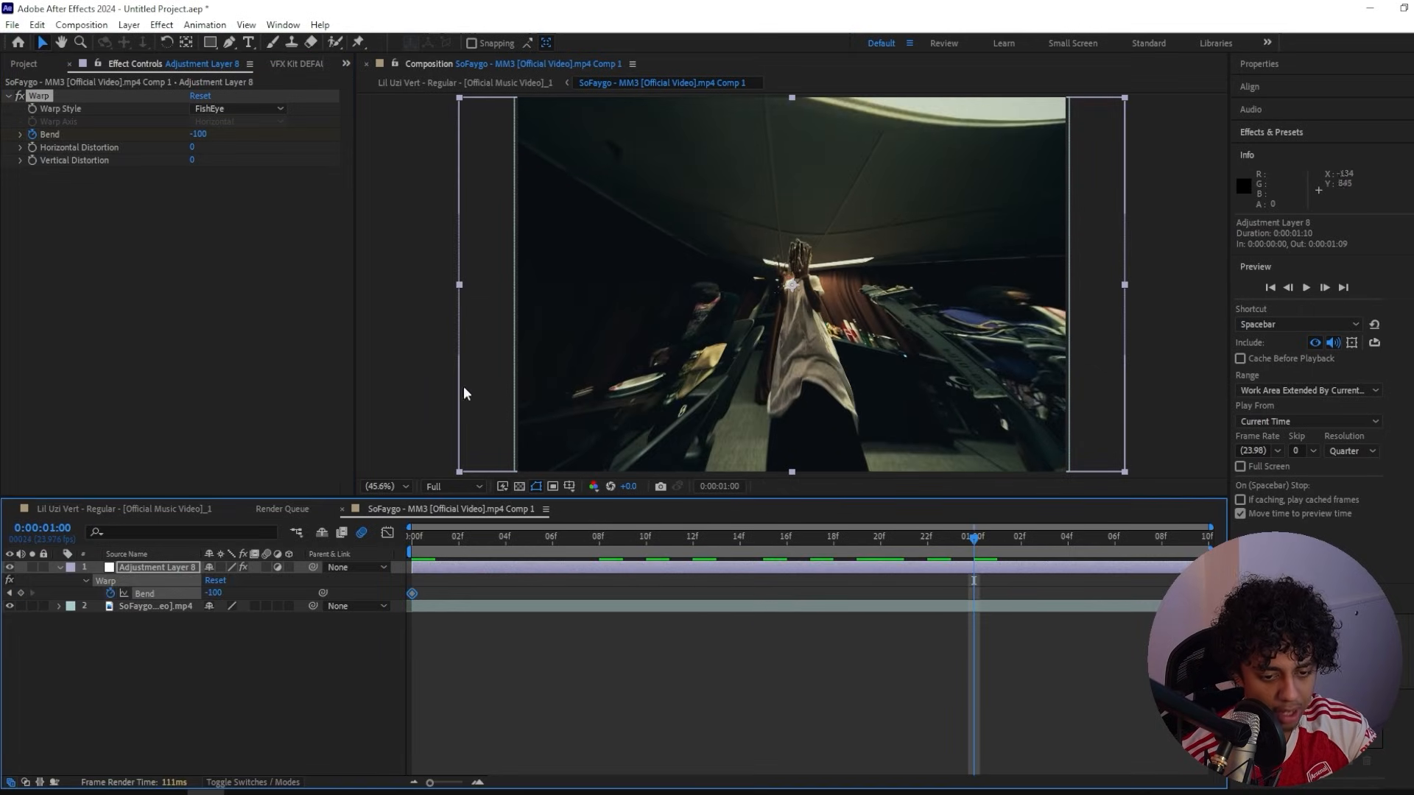
pyautogui.click(196, 134)
pyautogui.write('0')
pyautogui.press('Return')
# Step: Apply the Minimax effect to the adjustment layer from the first frame and set its direction to Just Horizontal
pyautogui.press('Home')
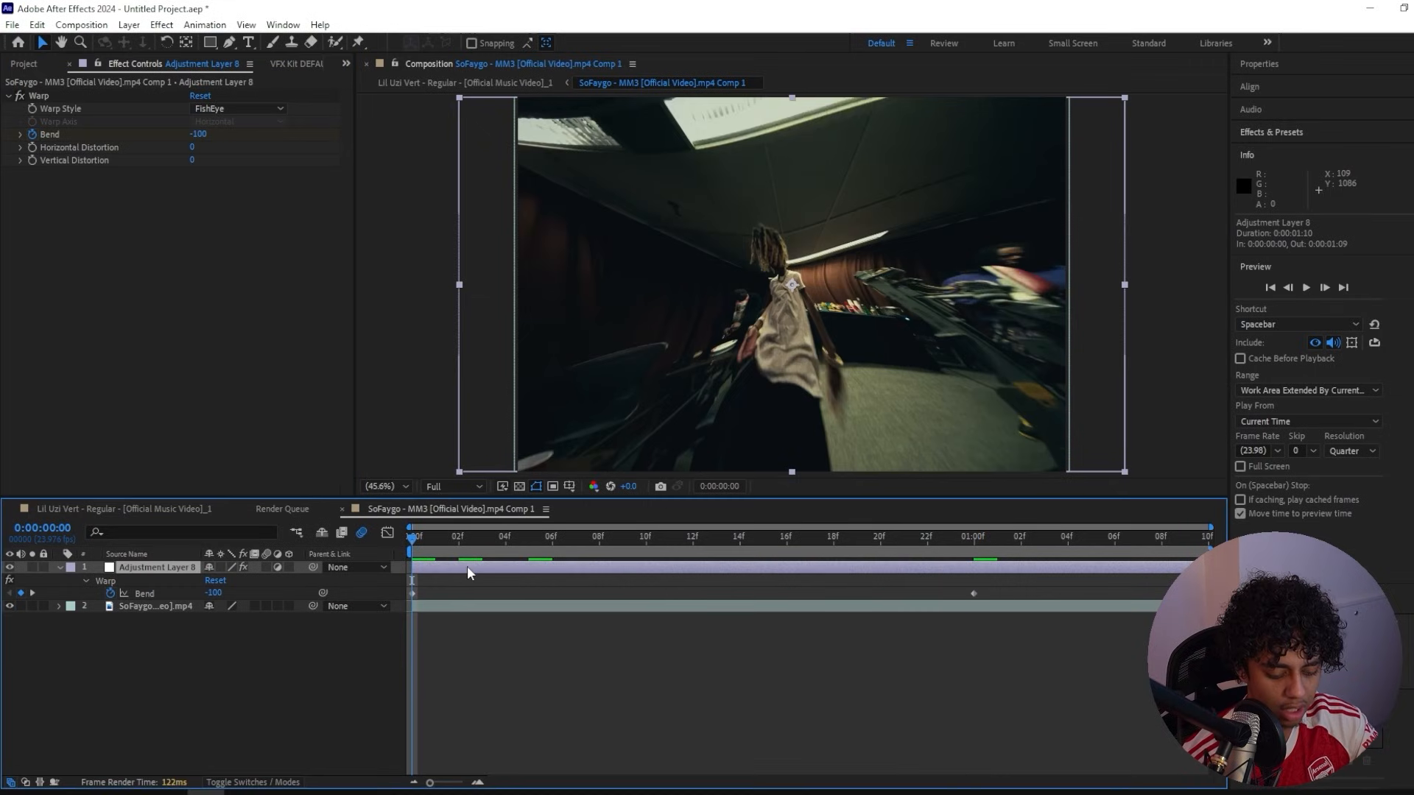
pyautogui.hotkey('ctrl', 'space')
pyautogui.write('mini')
pyautogui.press('Return')
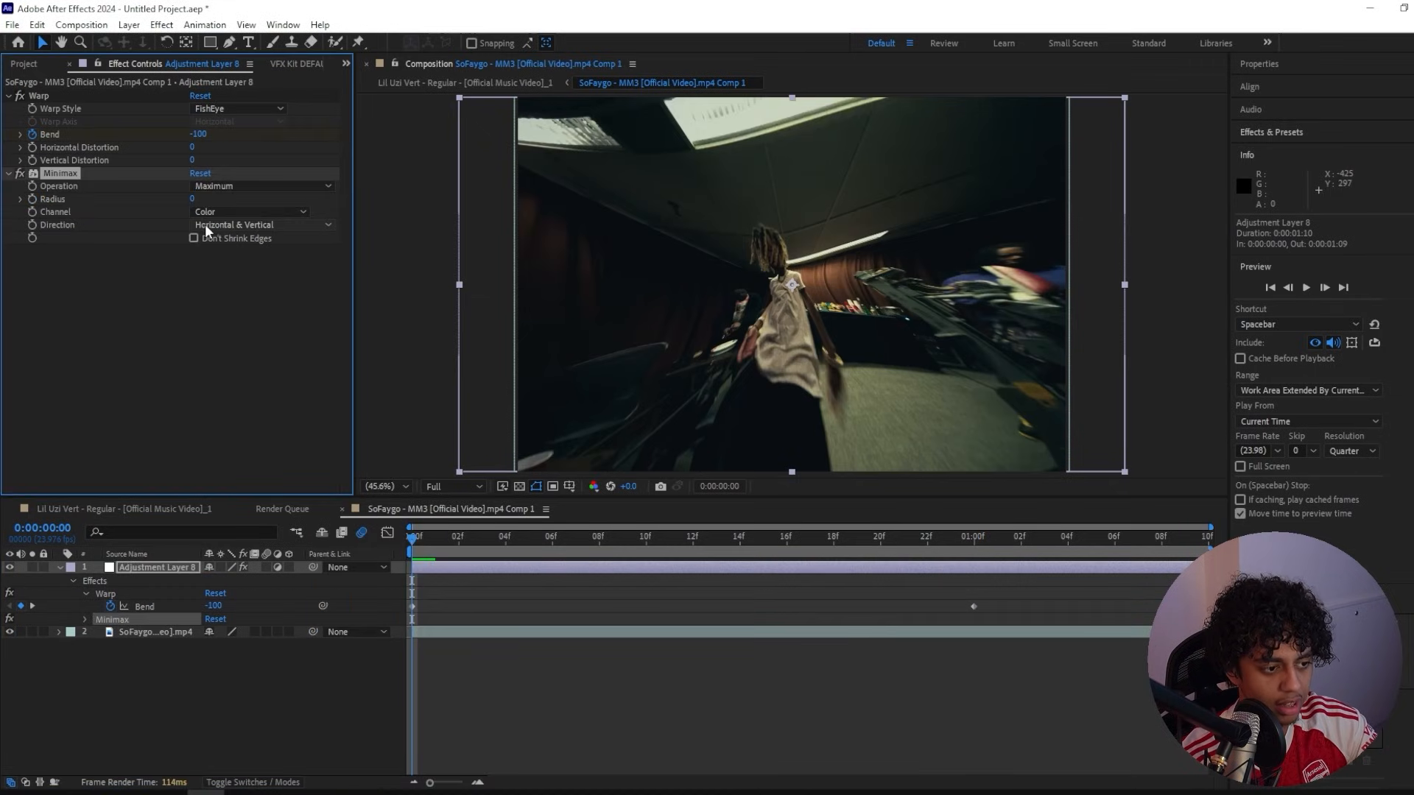
pyautogui.click(250, 224)
pyautogui.click(215, 256)
pyautogui.click(229, 227)
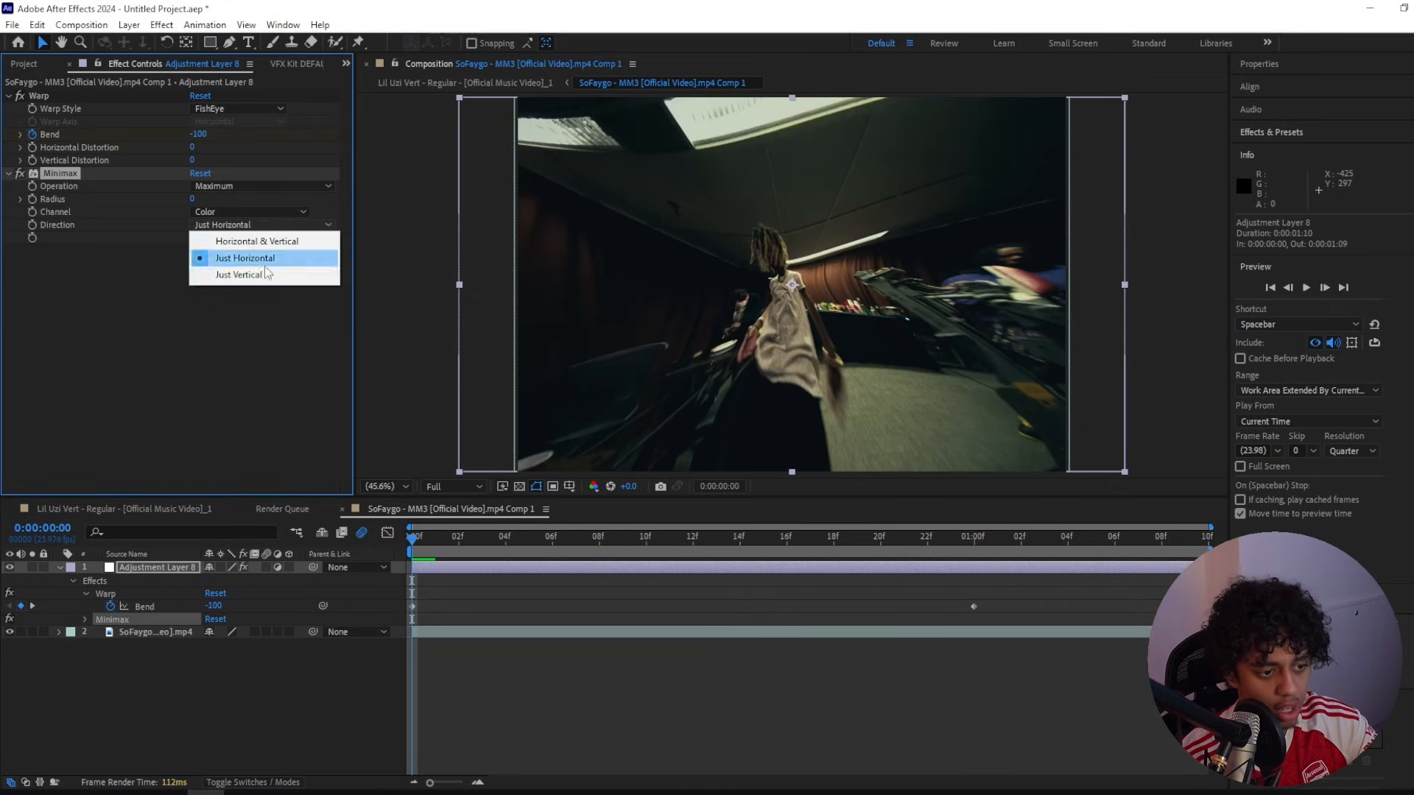
pyautogui.click(143, 339)
# Step: Animate the Minimax radius from 103 at the first frame to 0 at the 1-second mark
pyautogui.moveTo(193, 201); pyautogui.dragTo(283, 209)
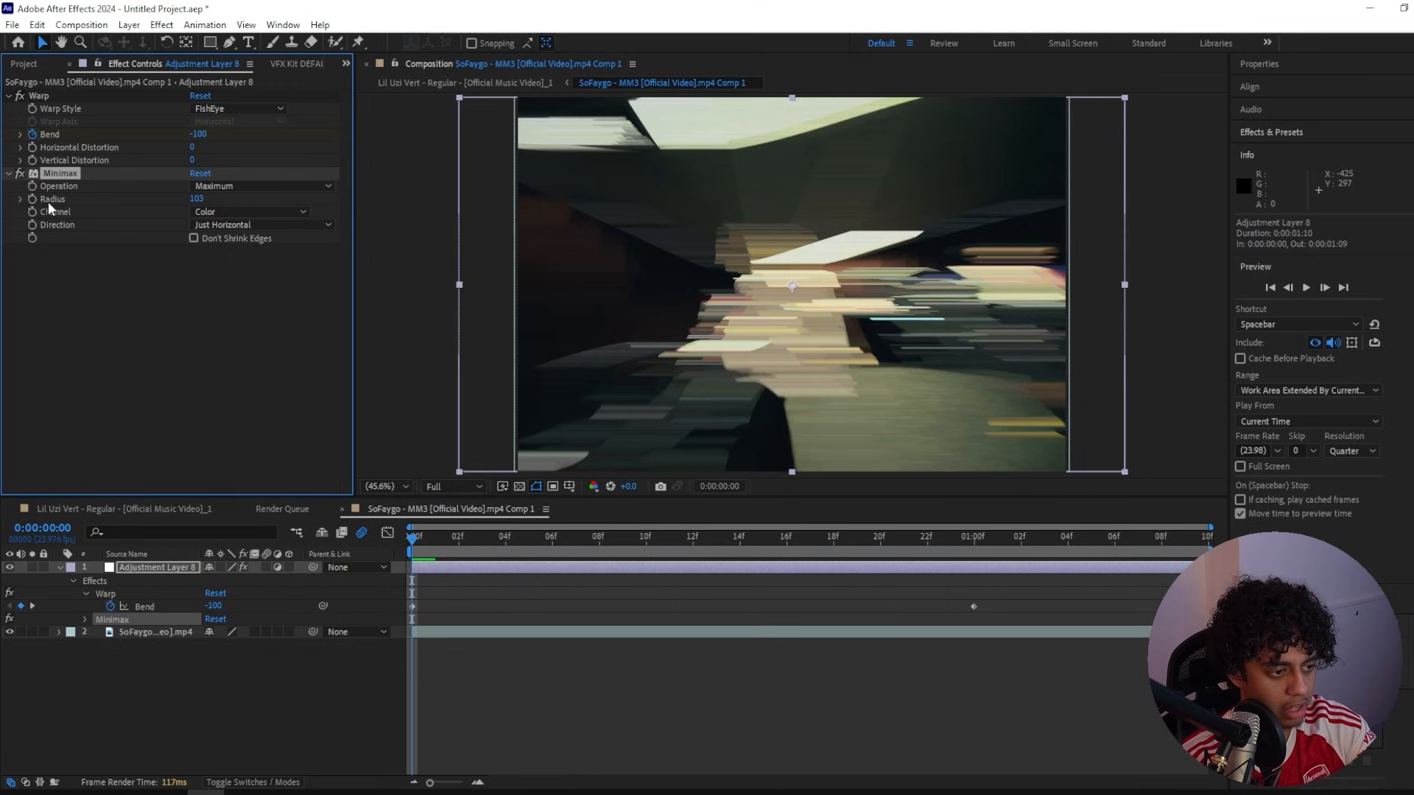
pyautogui.press('u')
pyautogui.press('u')
pyautogui.click(973, 537)
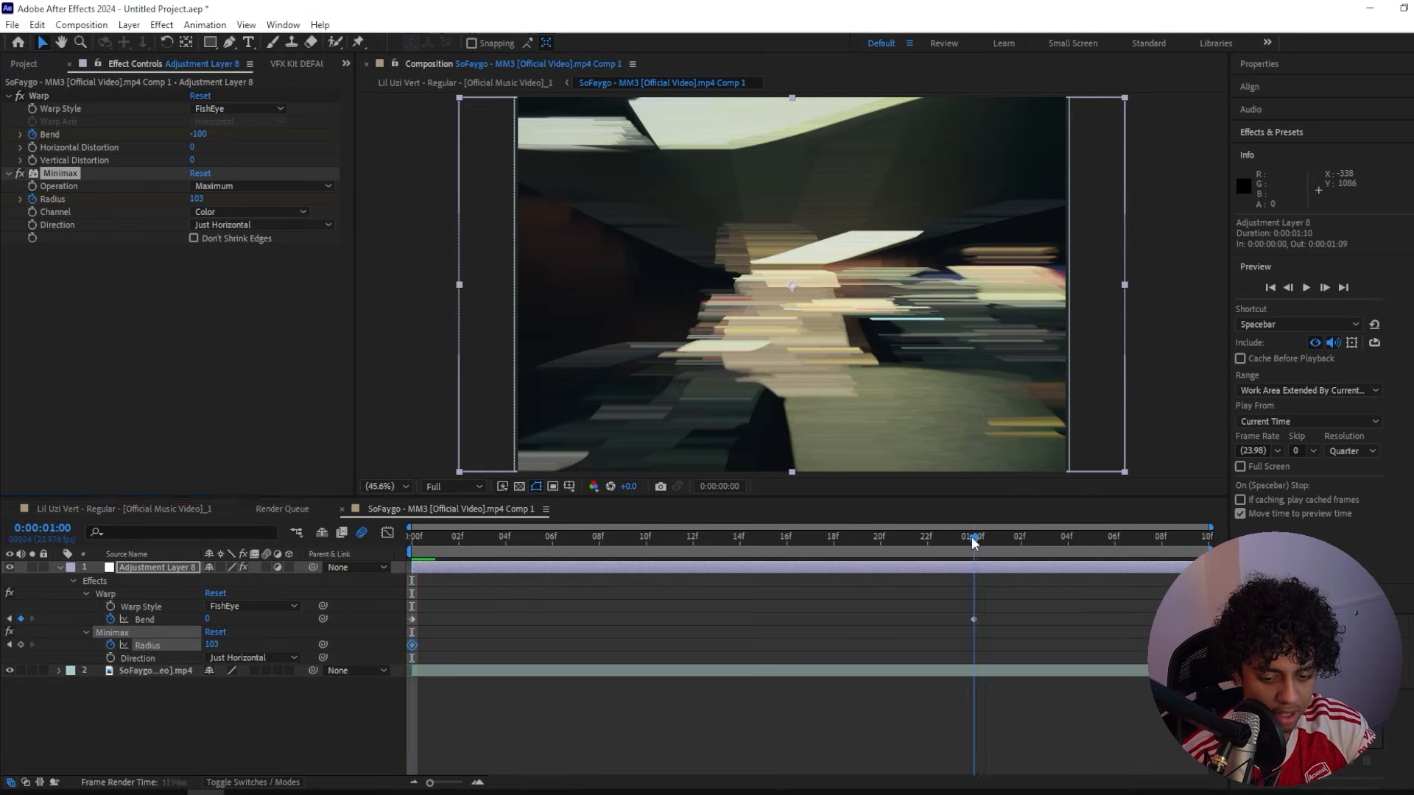
pyautogui.click(196, 199)
pyautogui.write('0')
pyautogui.press('Return')
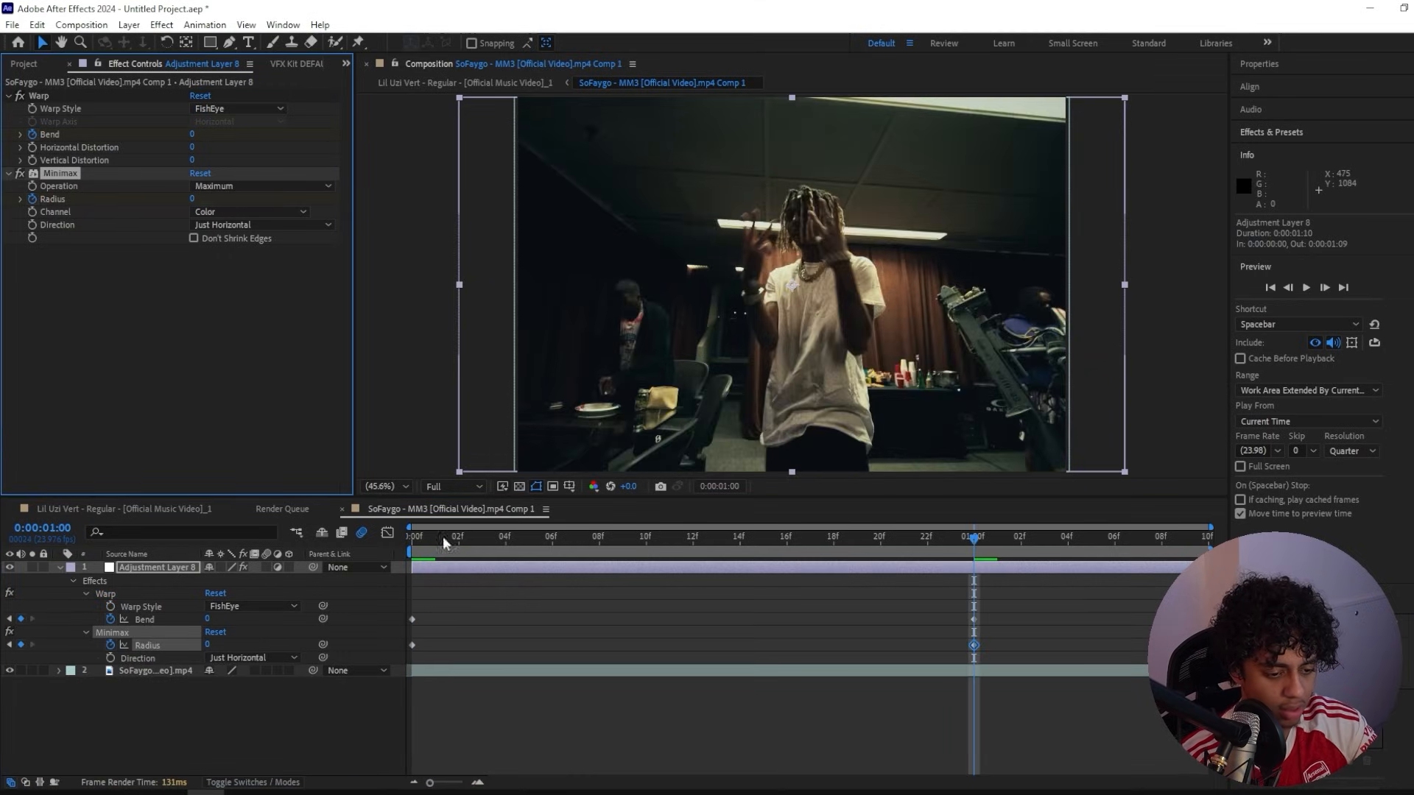
# Step: Return to the first frame and apply the Wave Warp effect with the Smooth Noise wave type
pyautogui.press('Home')
pyautogui.hotkey('ctrl', 'space')
pyautogui.write('wa')
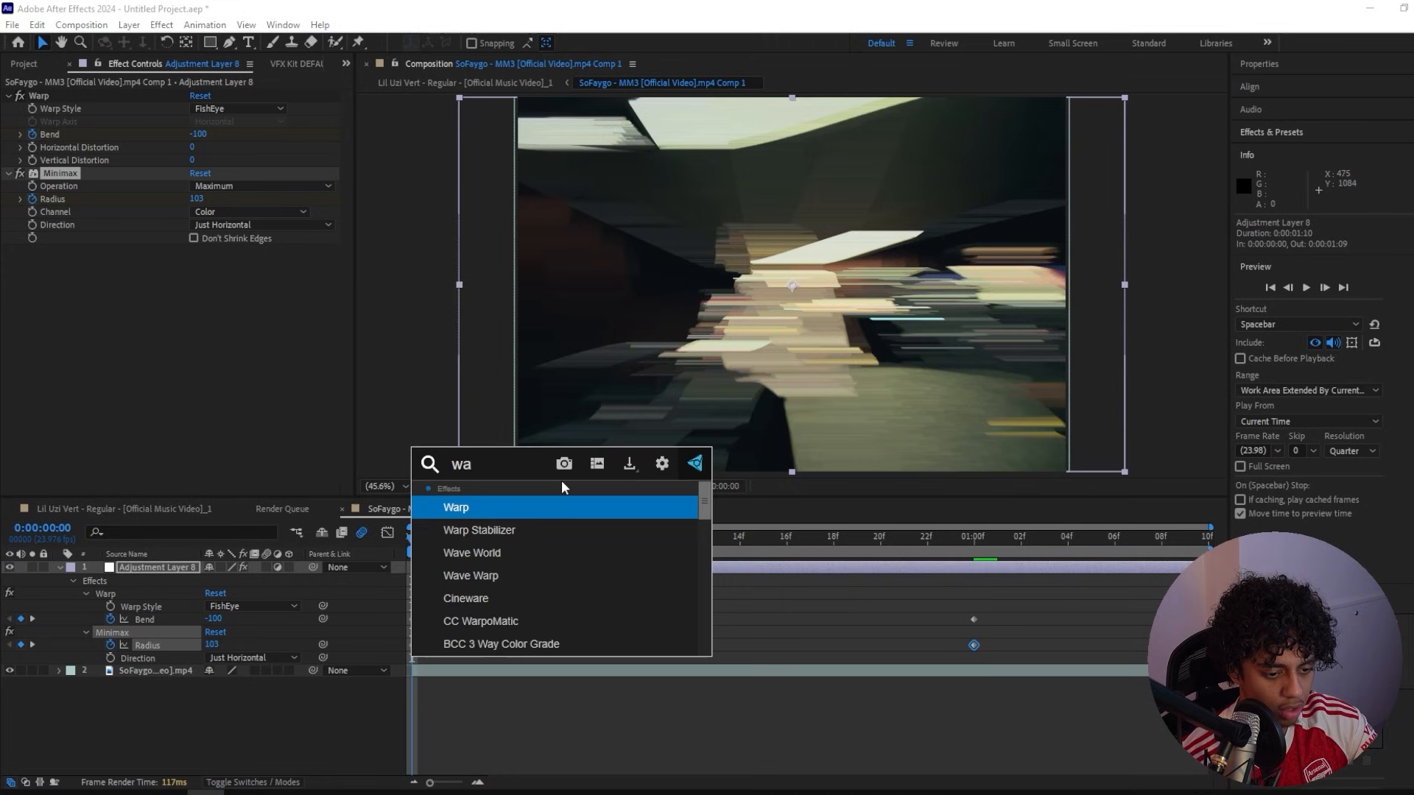
pyautogui.write('ve war')
pyautogui.press('Return')
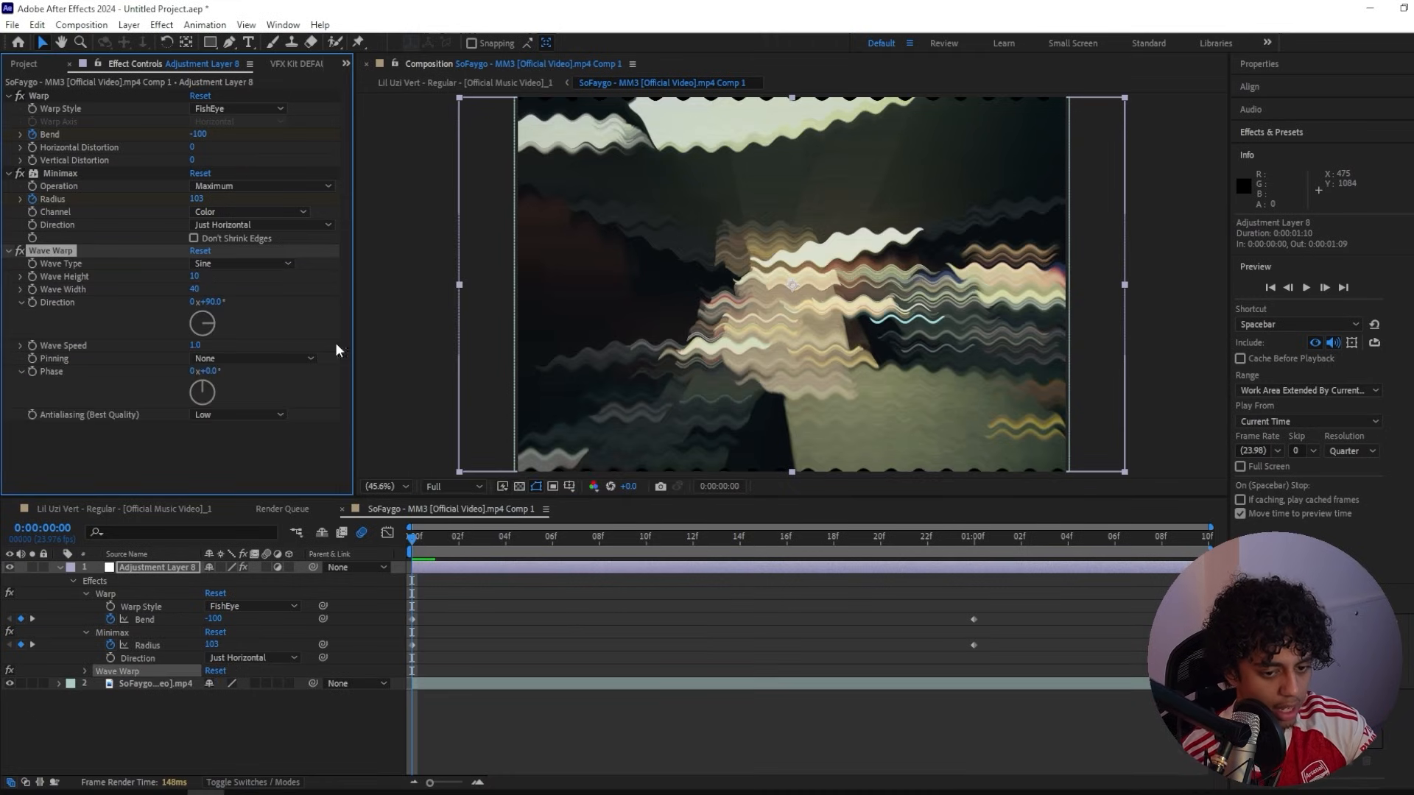
pyautogui.click(243, 263)
pyautogui.click(254, 413)
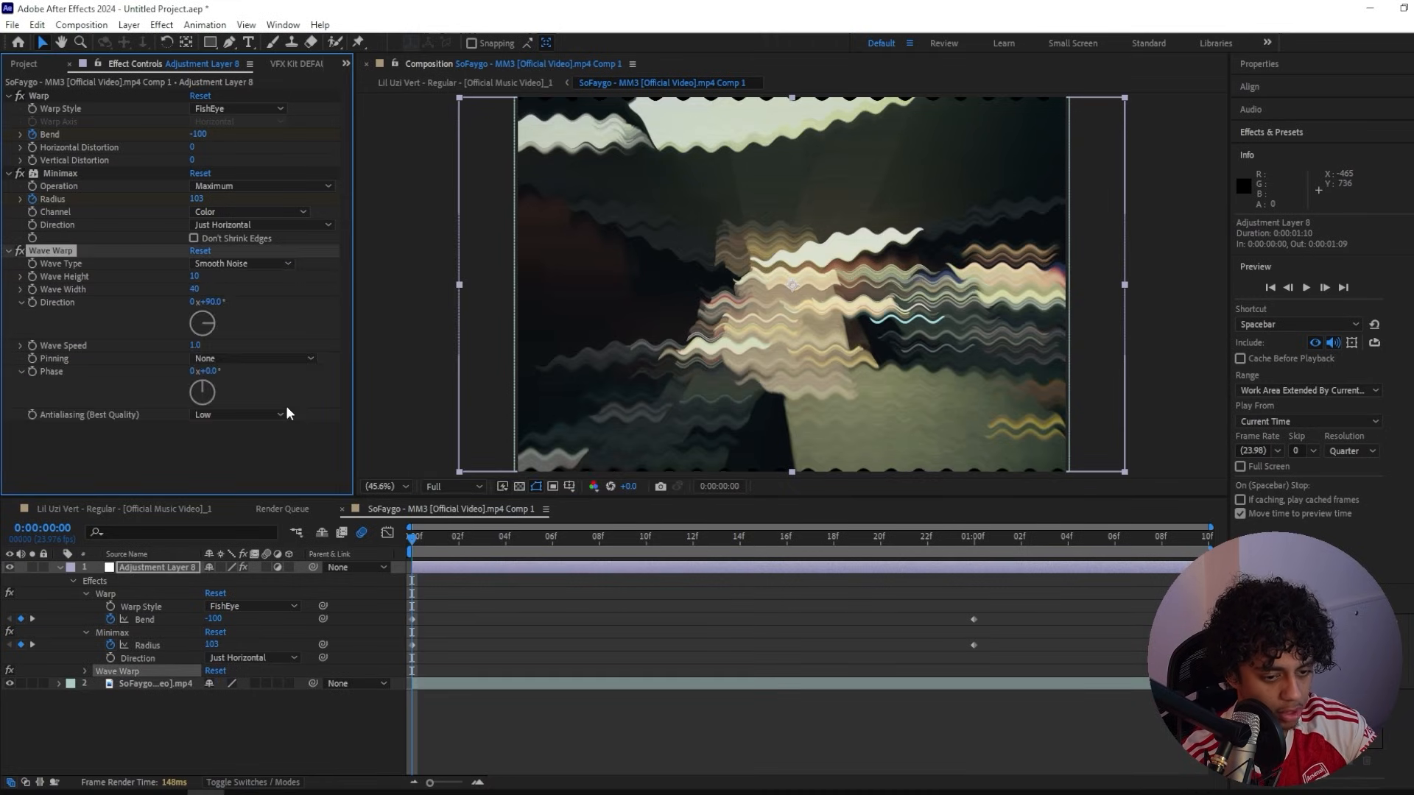
# Step: Set the Wave Warp effect's wave height to 140 and wave width to 50
pyautogui.click(195, 276)
pyautogui.write('140')
pyautogui.press('Return')
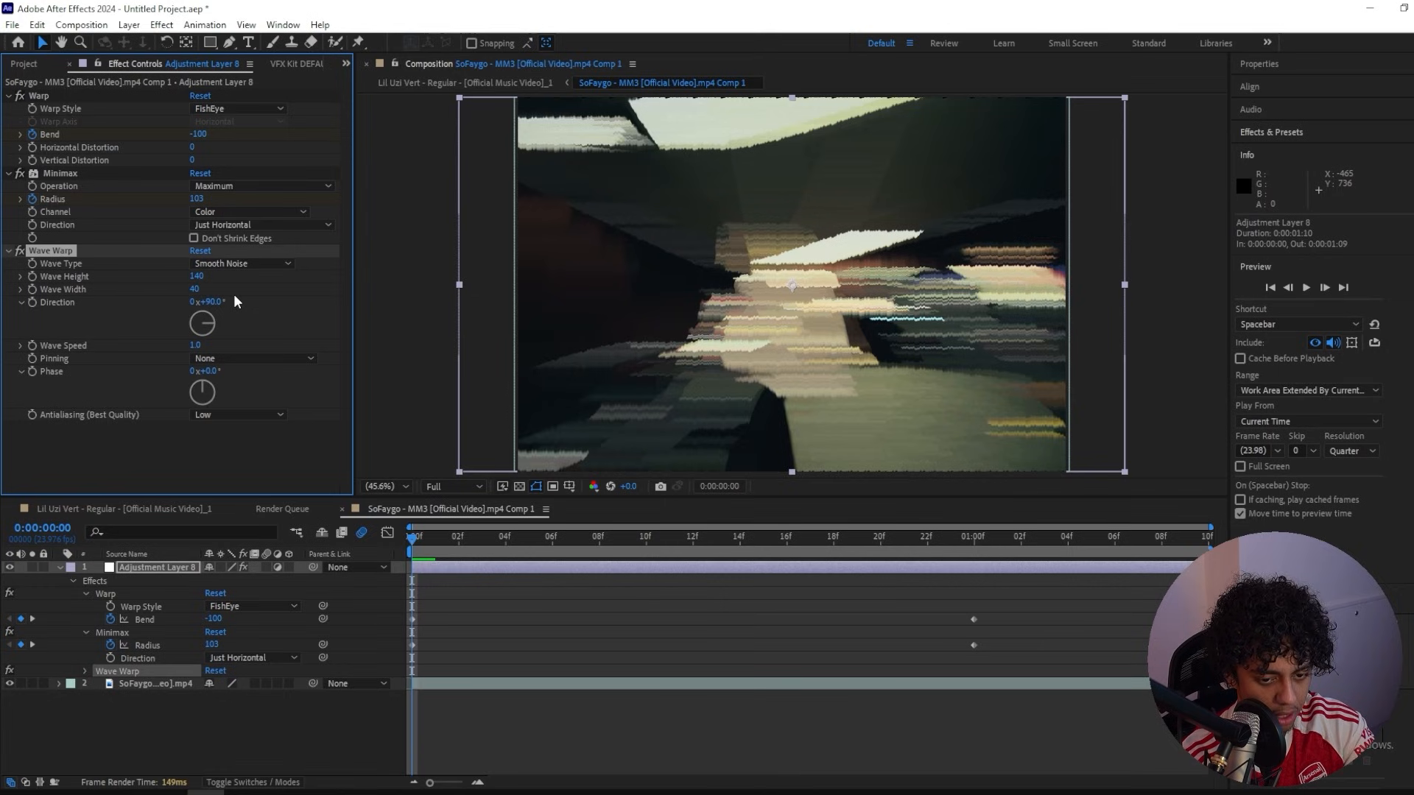
pyautogui.moveTo(193, 289); pyautogui.dragTo(268, 292)
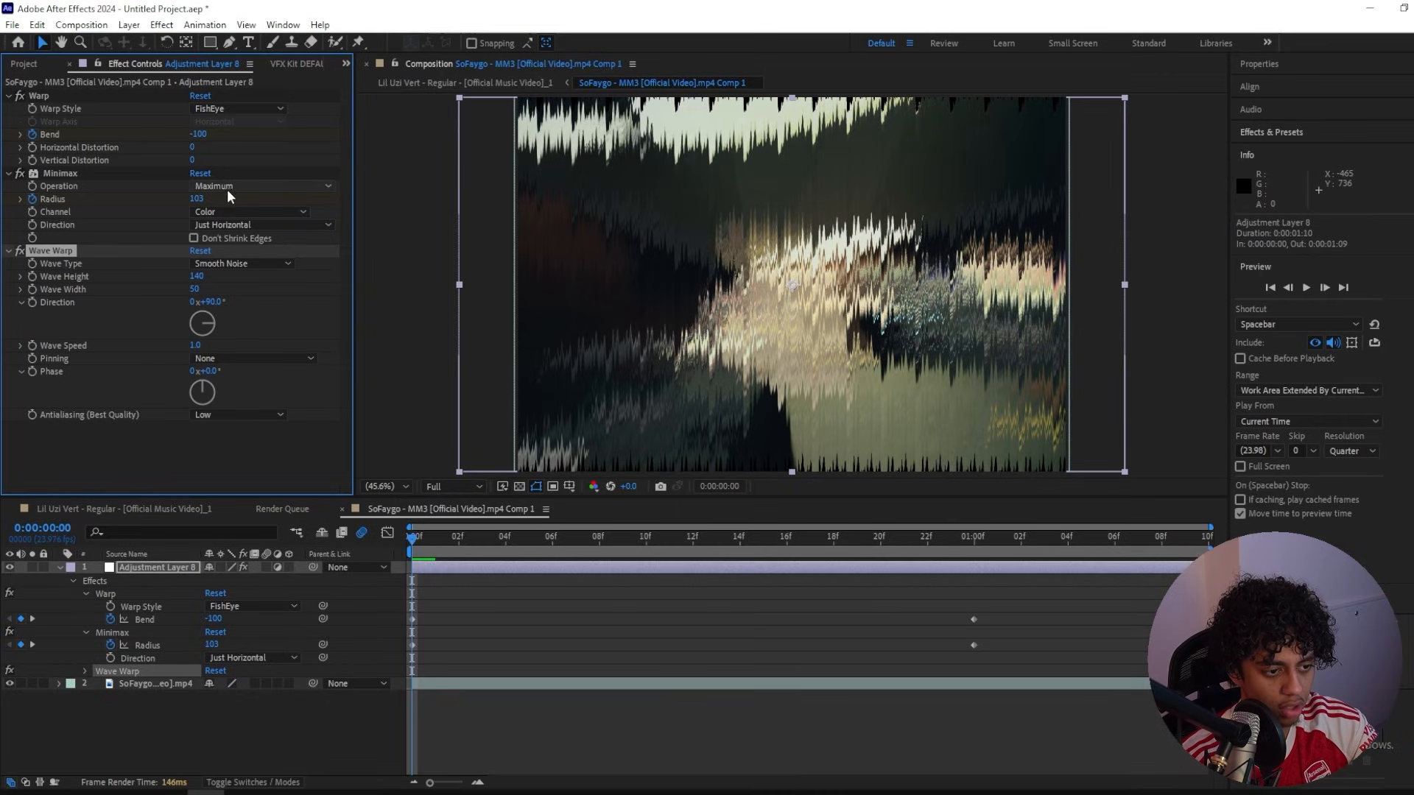
pyautogui.click(233, 263)
pyautogui.click(138, 287)
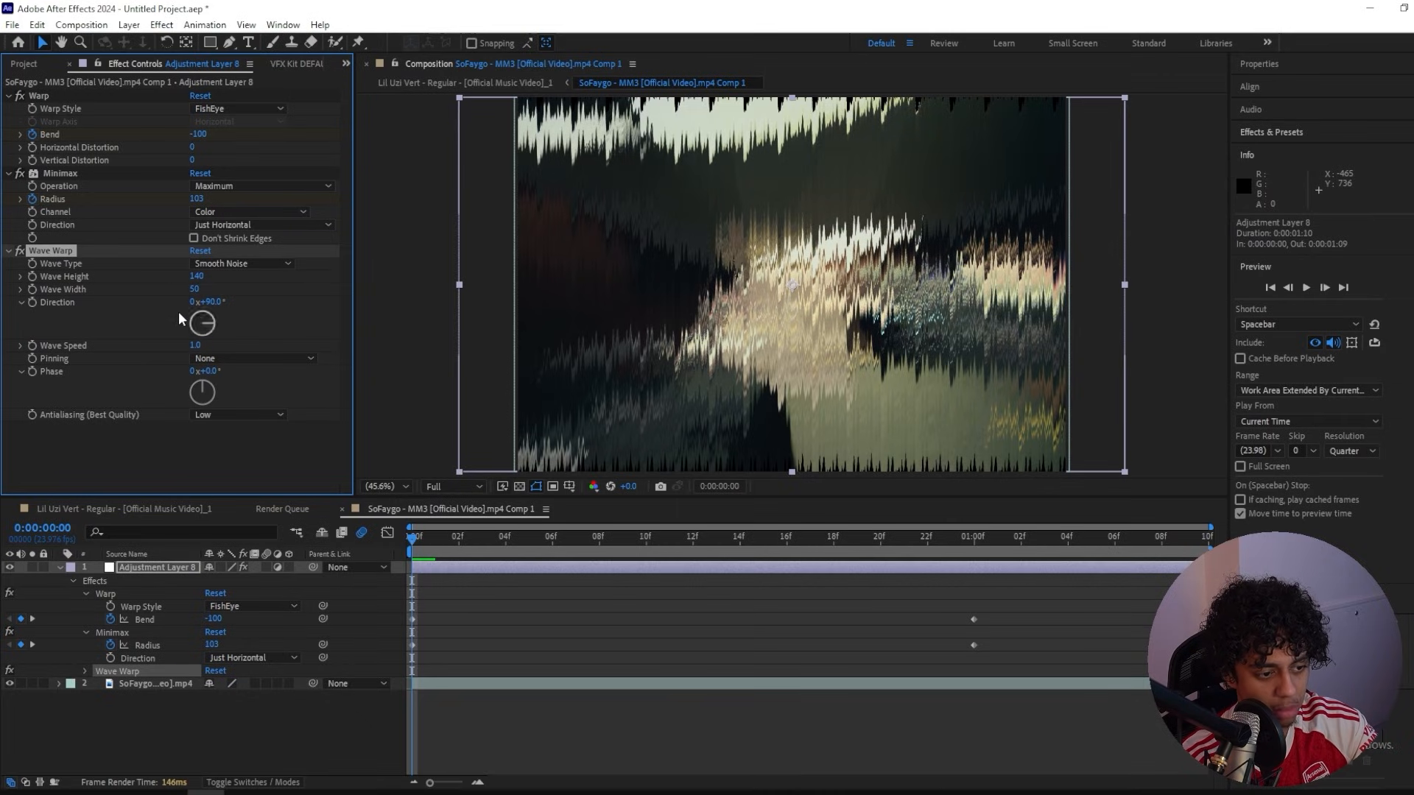
# Step: Set the Wave Warp effect's direction to 0°
pyautogui.click(210, 301)
pyautogui.write('0')
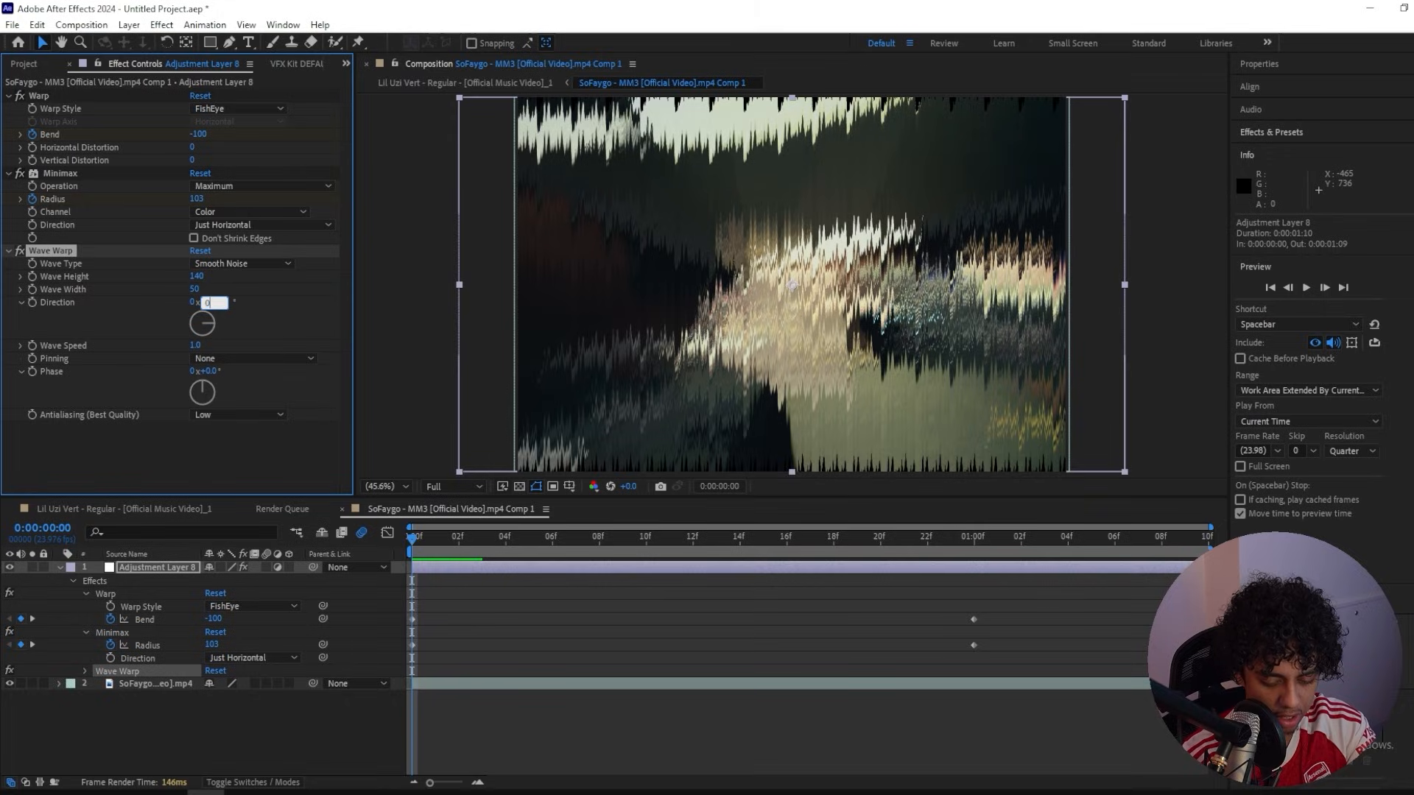
pyautogui.press('Return')
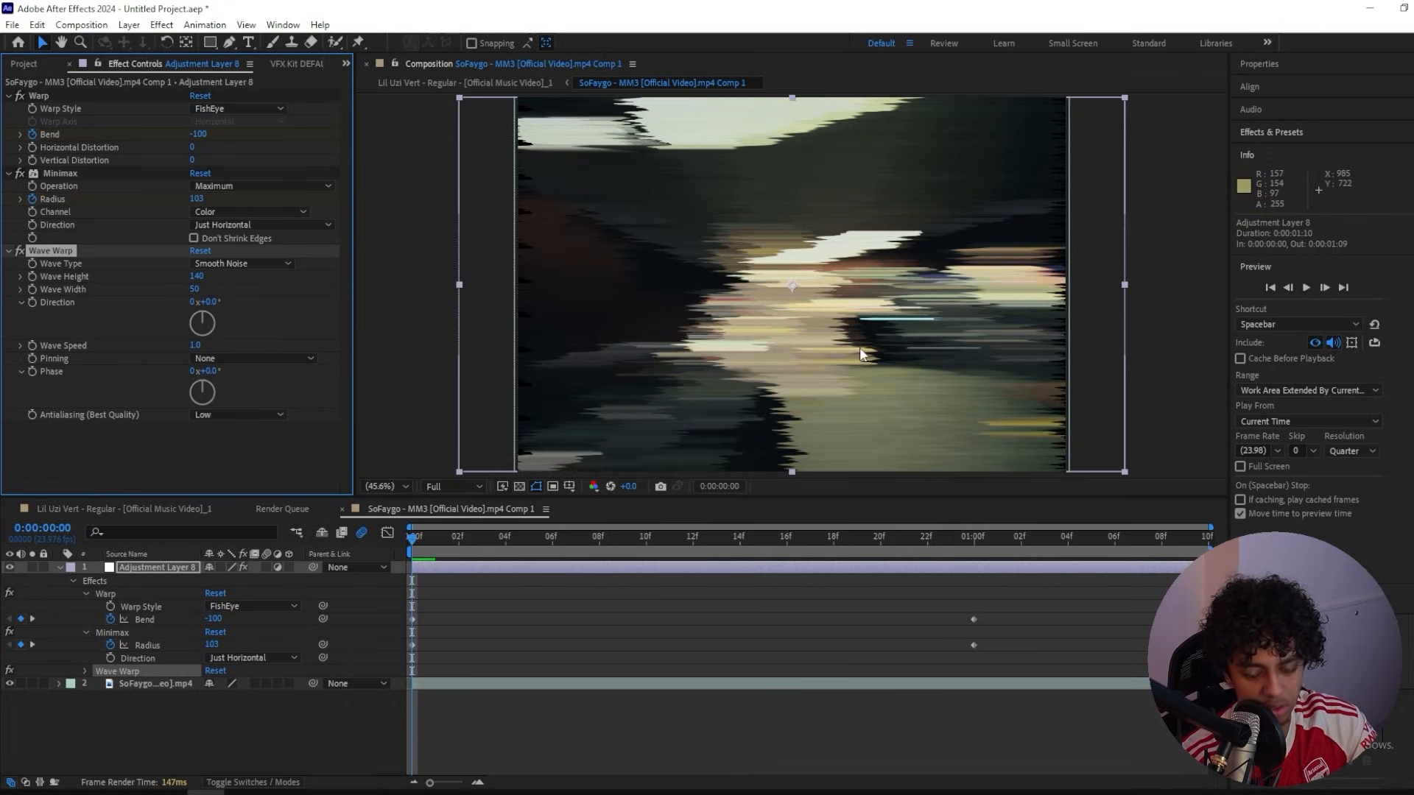
pyautogui.click(207, 212)
pyautogui.click(131, 214)
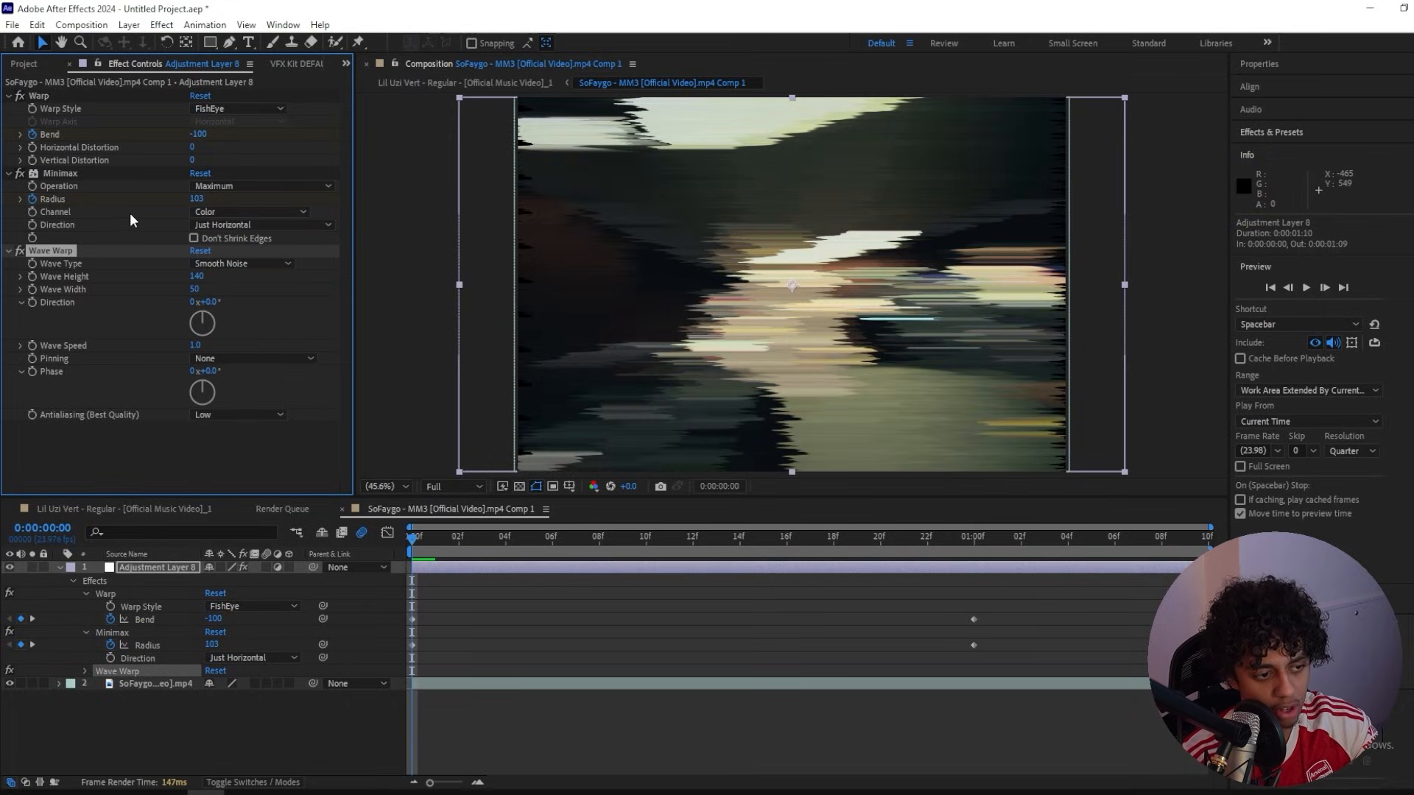
# Step: Try a direction of 90° for the Wave Warp effect and undo the change
pyautogui.click(210, 302)
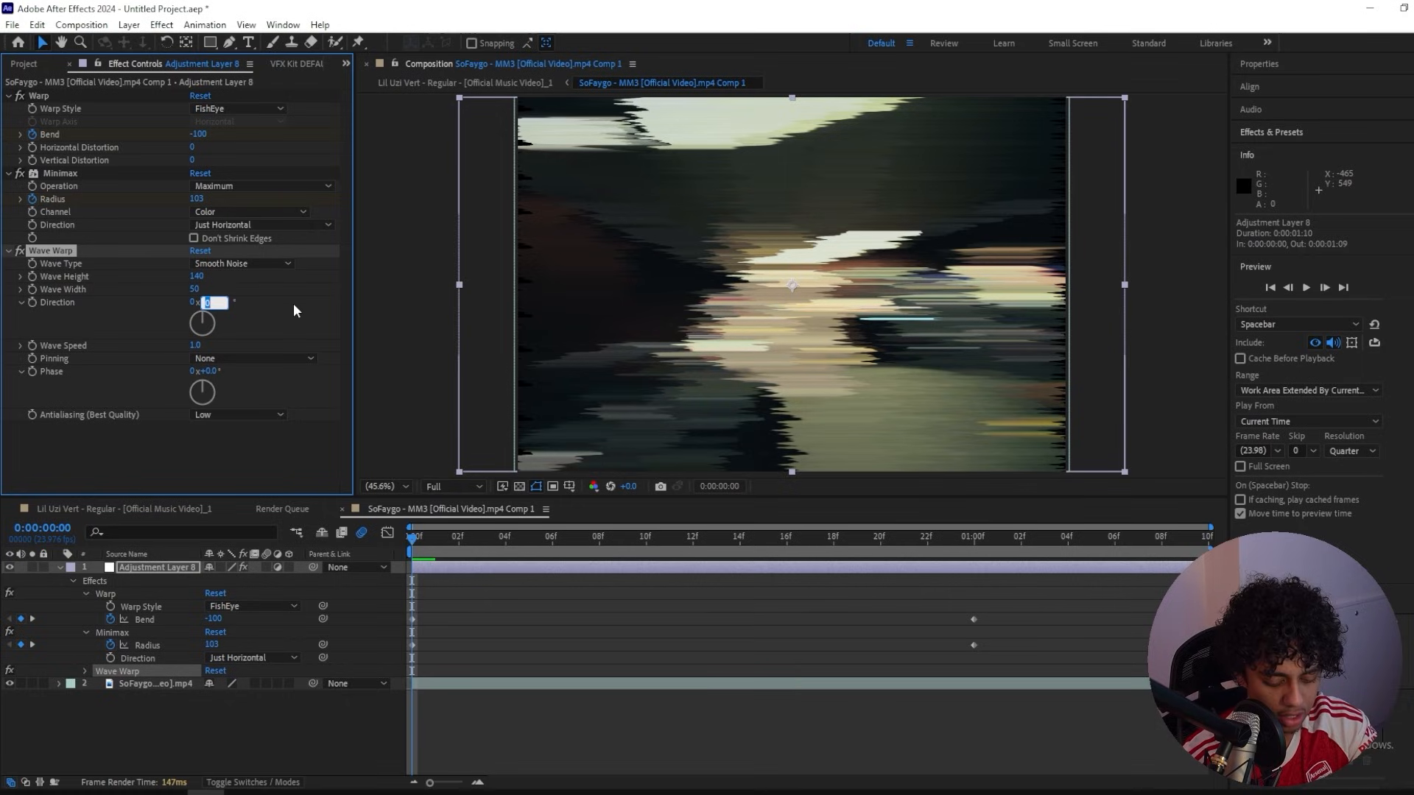
pyautogui.write('90')
pyautogui.press('Return')
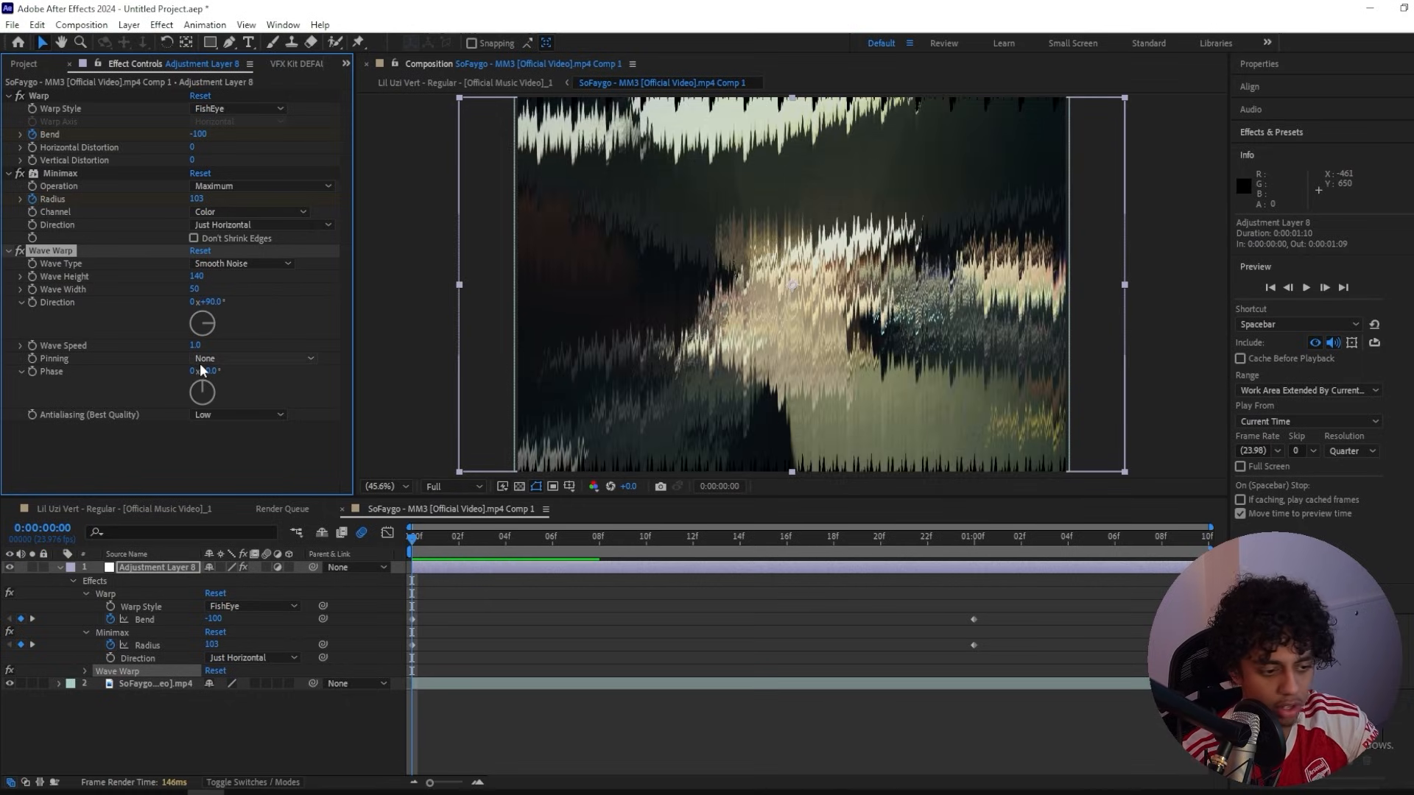
pyautogui.hotkey('ctrl', 'z')
# Step: Apply the Turbulent Displace effect to the adjustment layer with an amount of 150 and a size of 43
pyautogui.hotkey('ctrl', 'space')
pyautogui.write('turb')
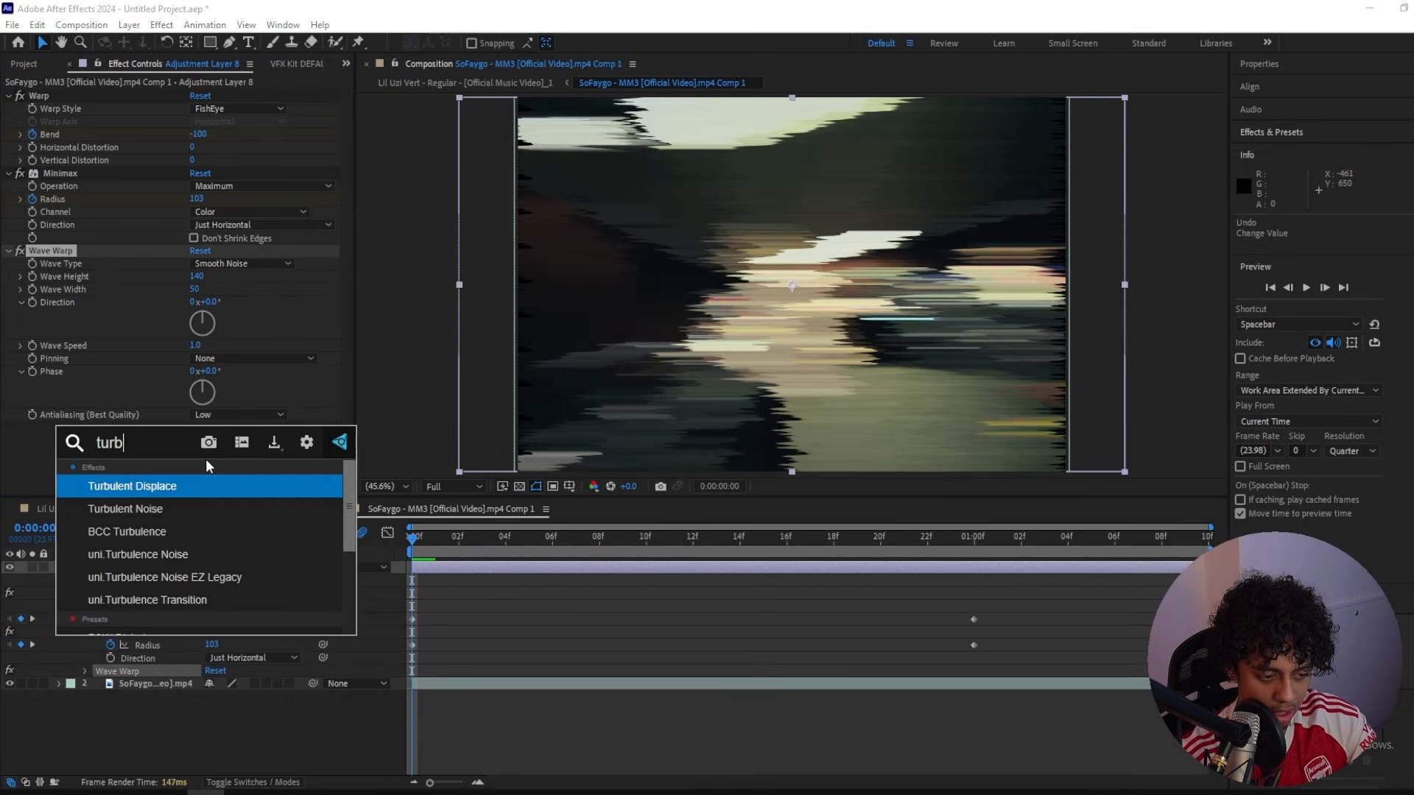
pyautogui.write('ule')
pyautogui.press('Return')
pyautogui.click(197, 355)
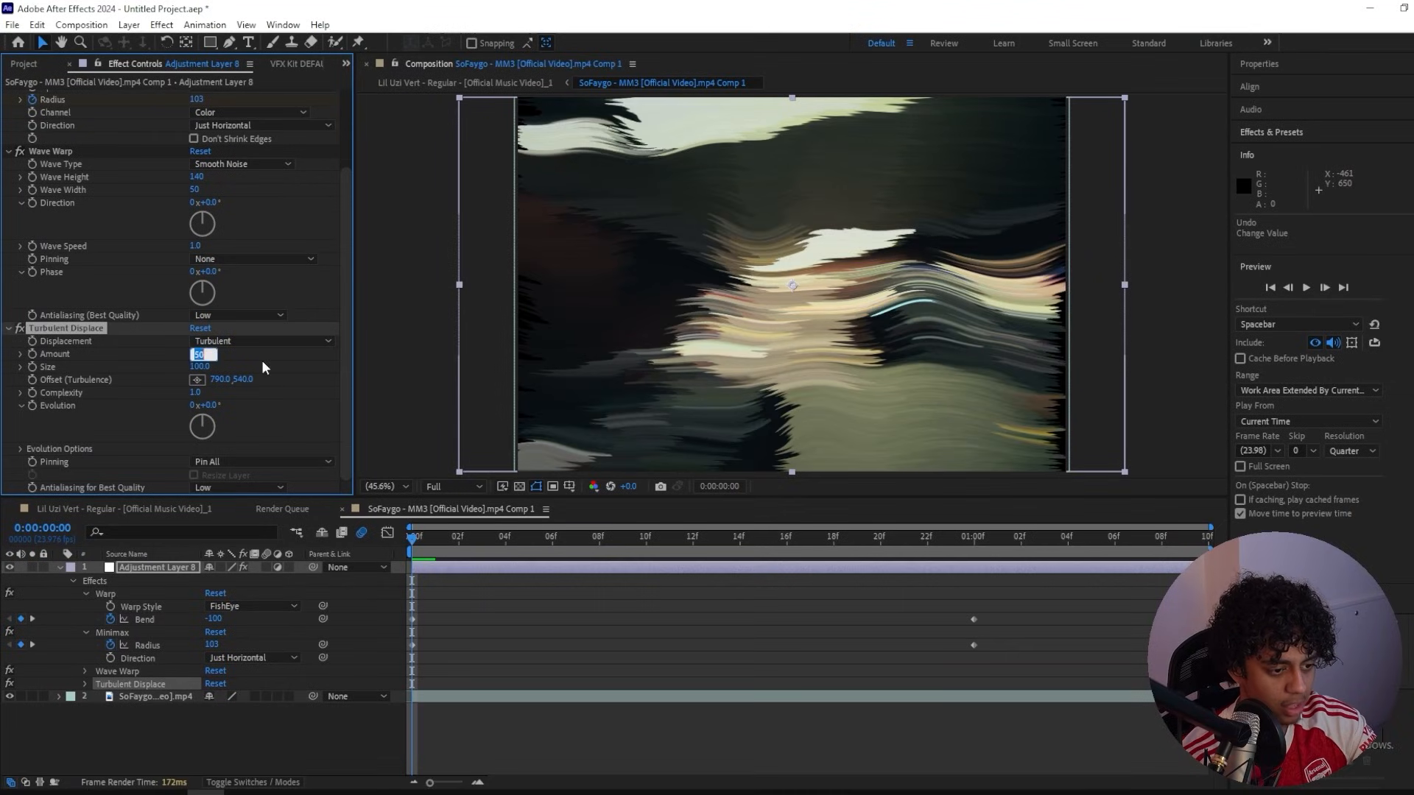
pyautogui.press('Tab')
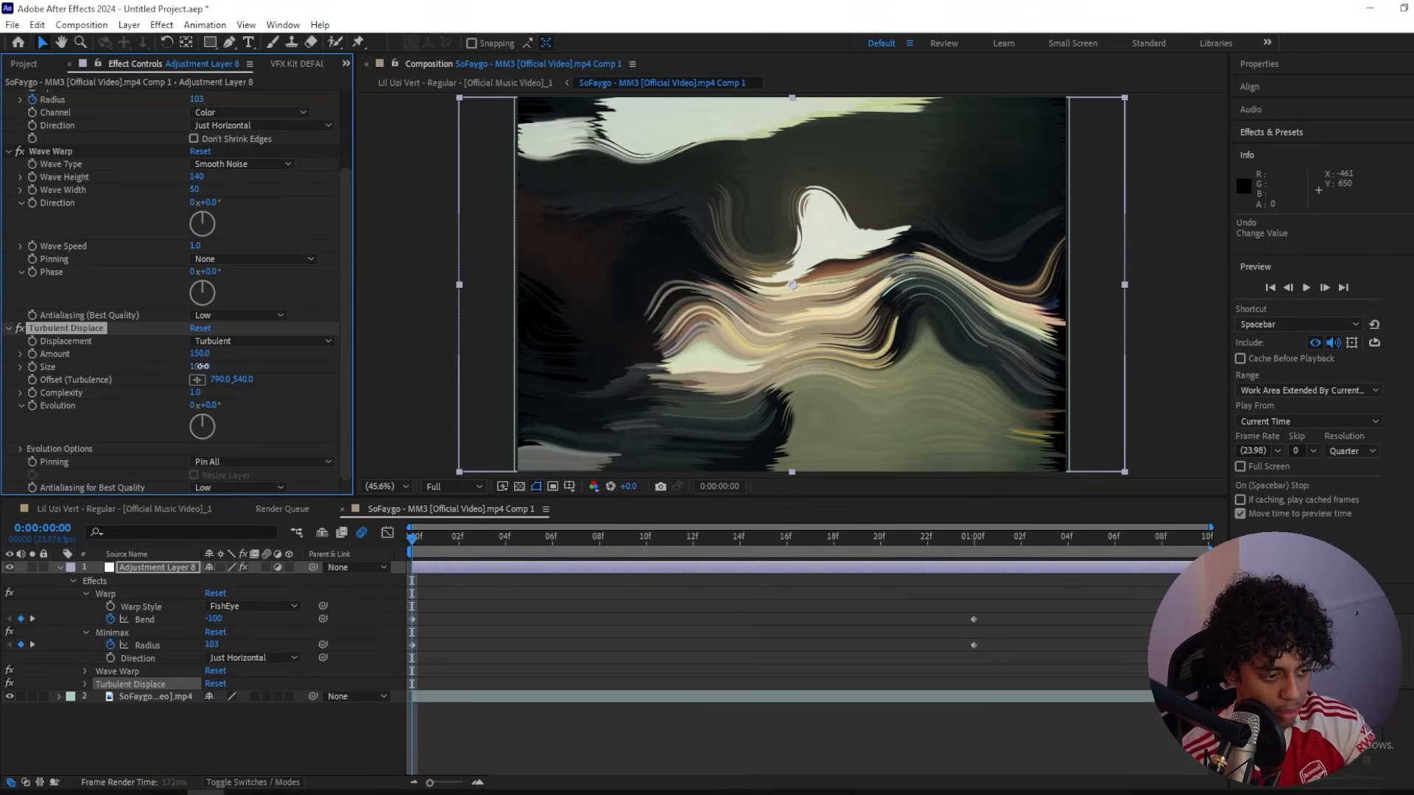
pyautogui.write('43')
pyautogui.press('Return')
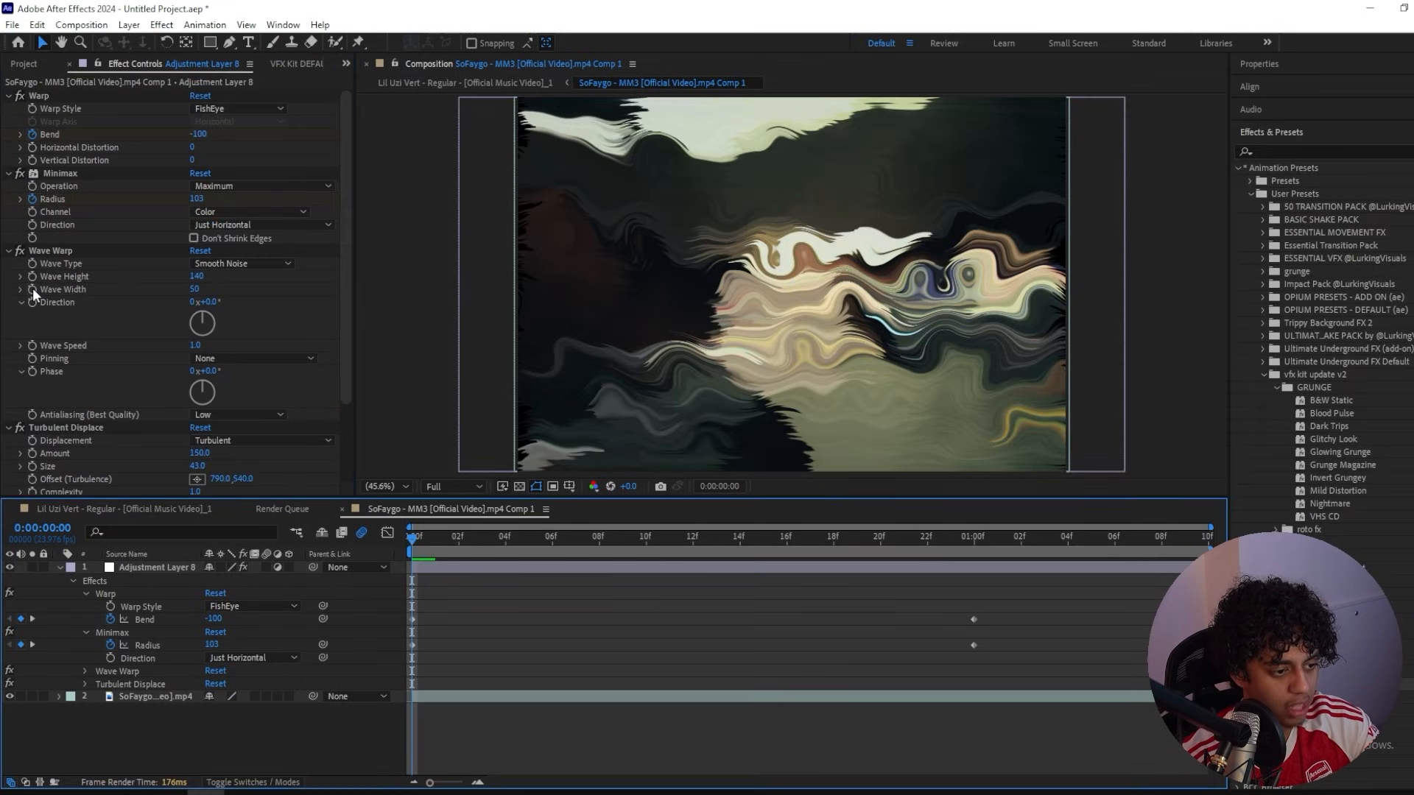
# Step: Enable keyframing at the first frame for Wave Warp's Wave Height and Turbulent Displace's Amount and Size
pyautogui.click(32, 276)
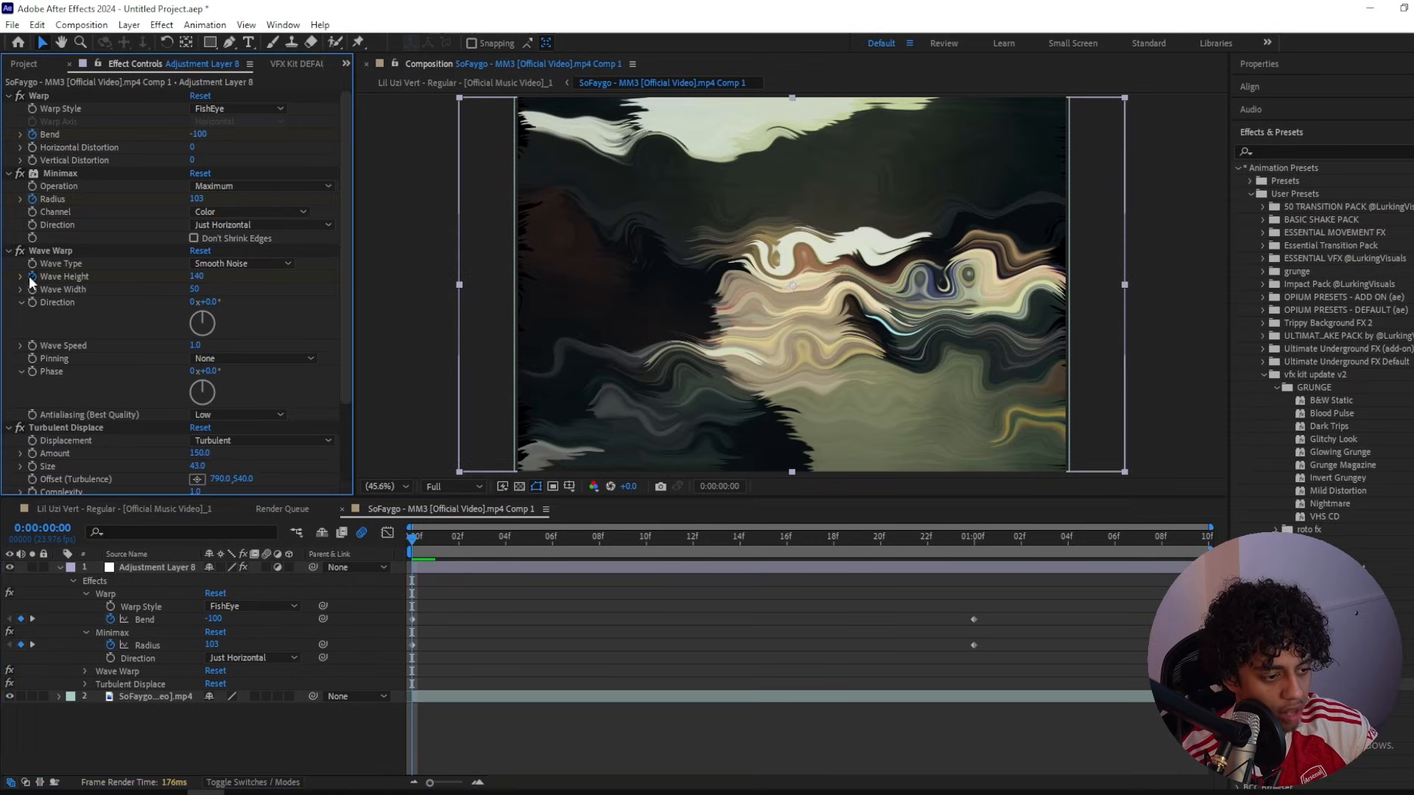
pyautogui.scroll(-3, 82, 321)
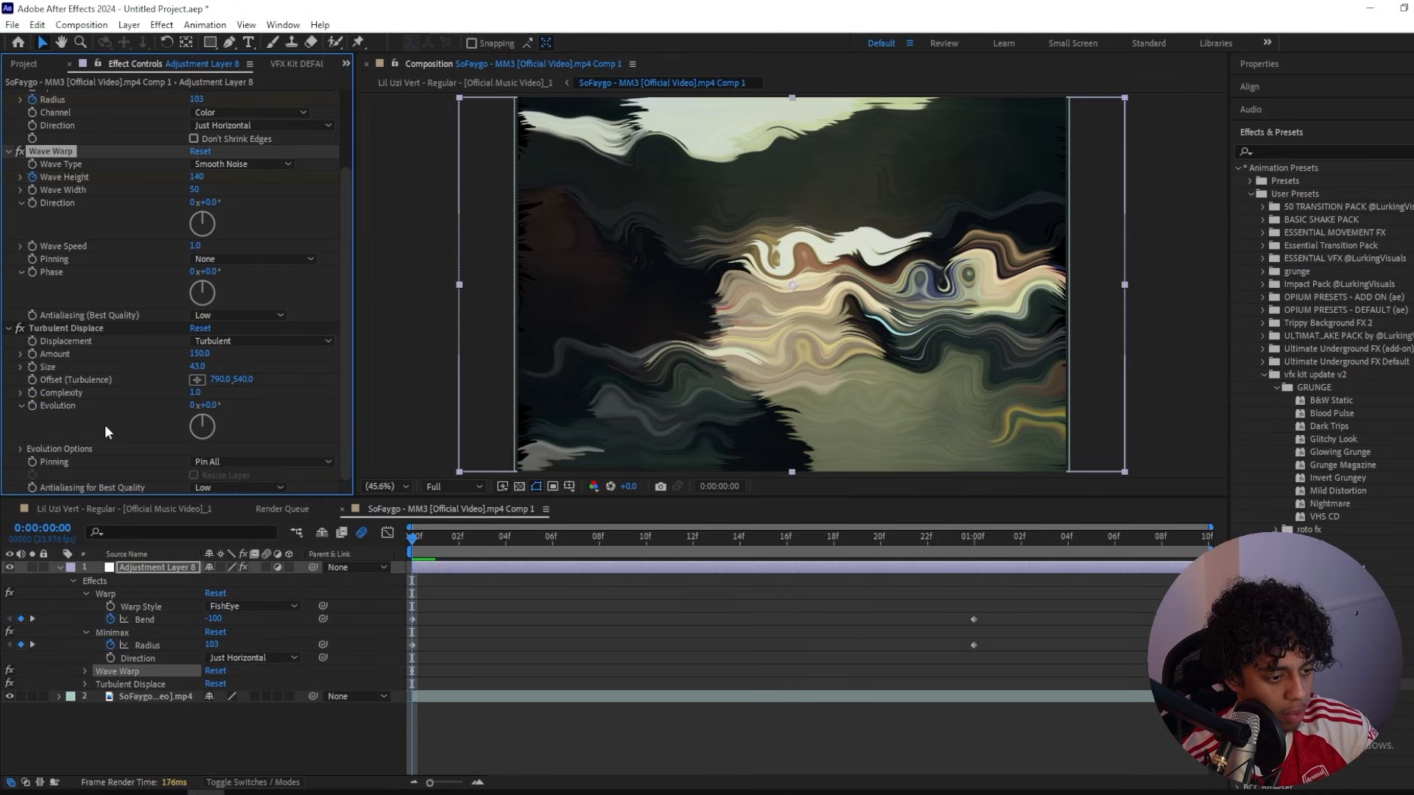
pyautogui.click(32, 354)
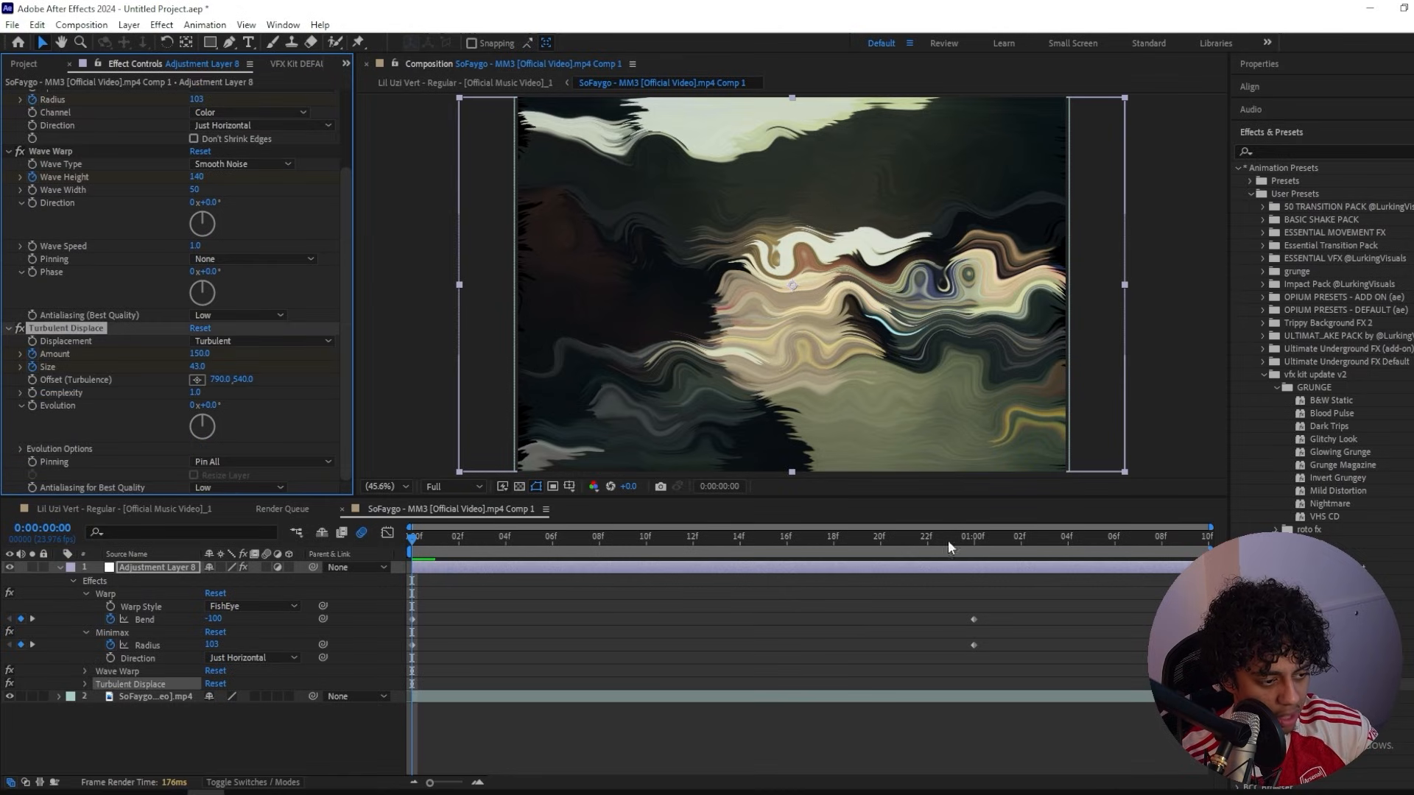
# Step: At the 1-second mark, set the Turbulent Displace size to 150 and its amount to 0
pyautogui.click(971, 536)
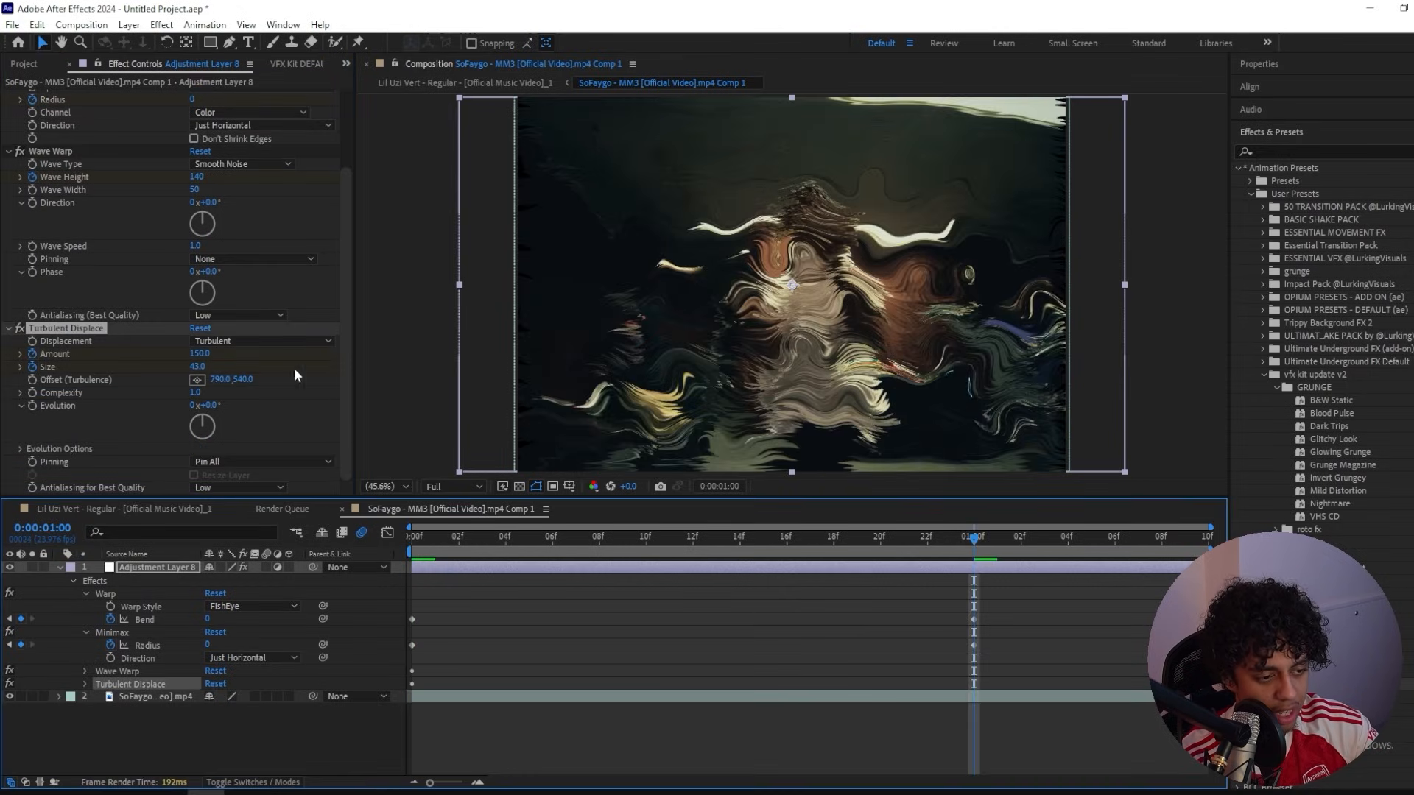
pyautogui.click(197, 367)
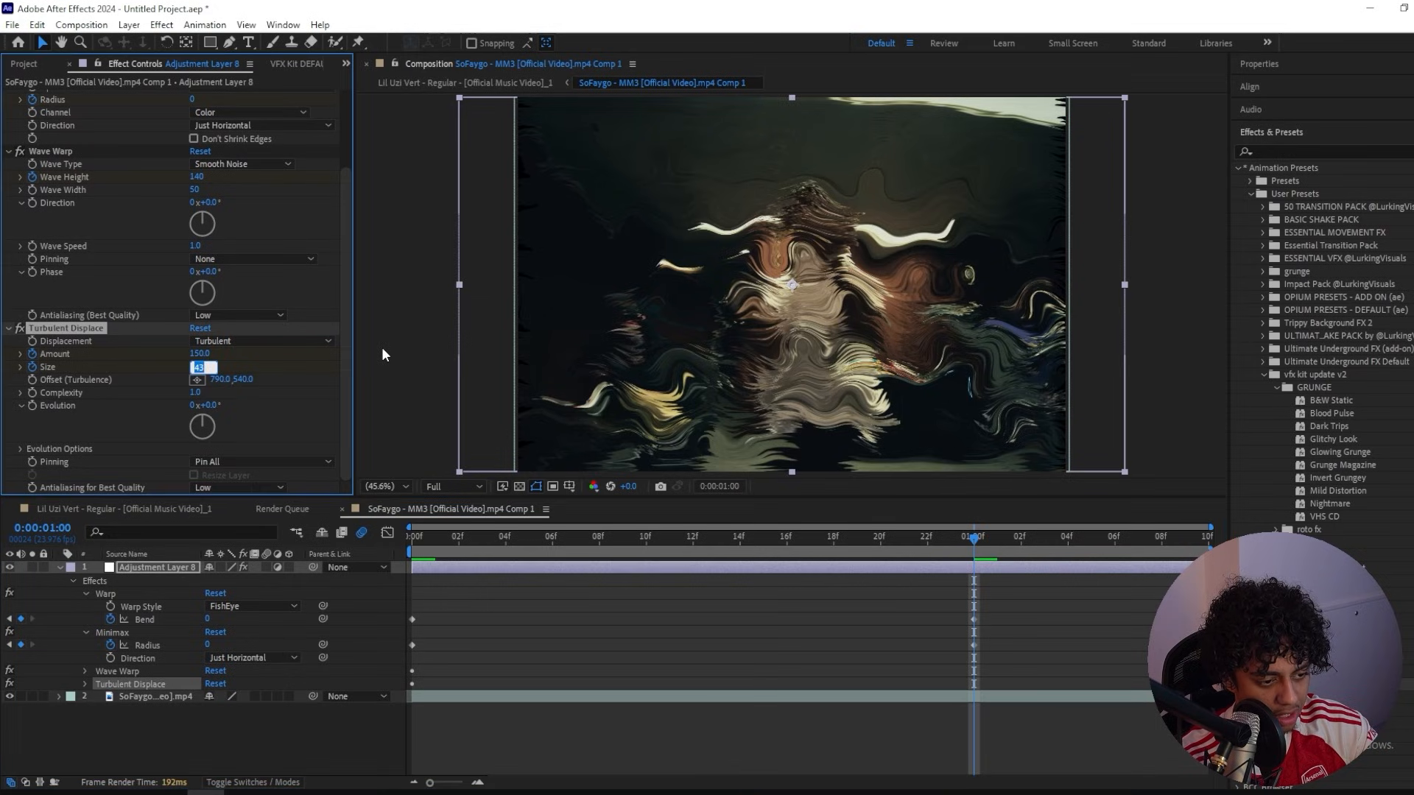
pyautogui.write('150')
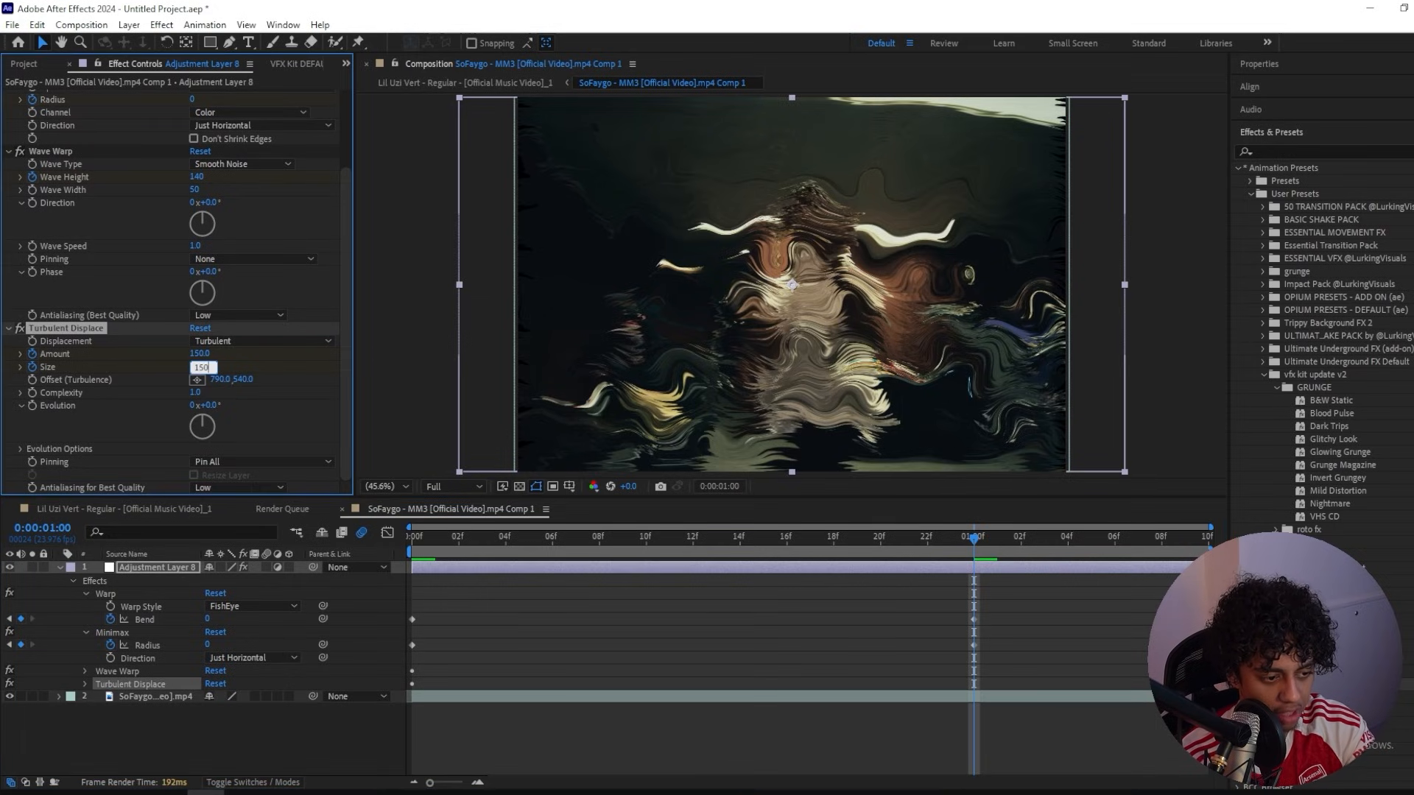
pyautogui.press('Return')
pyautogui.click(199, 353)
pyautogui.write('0')
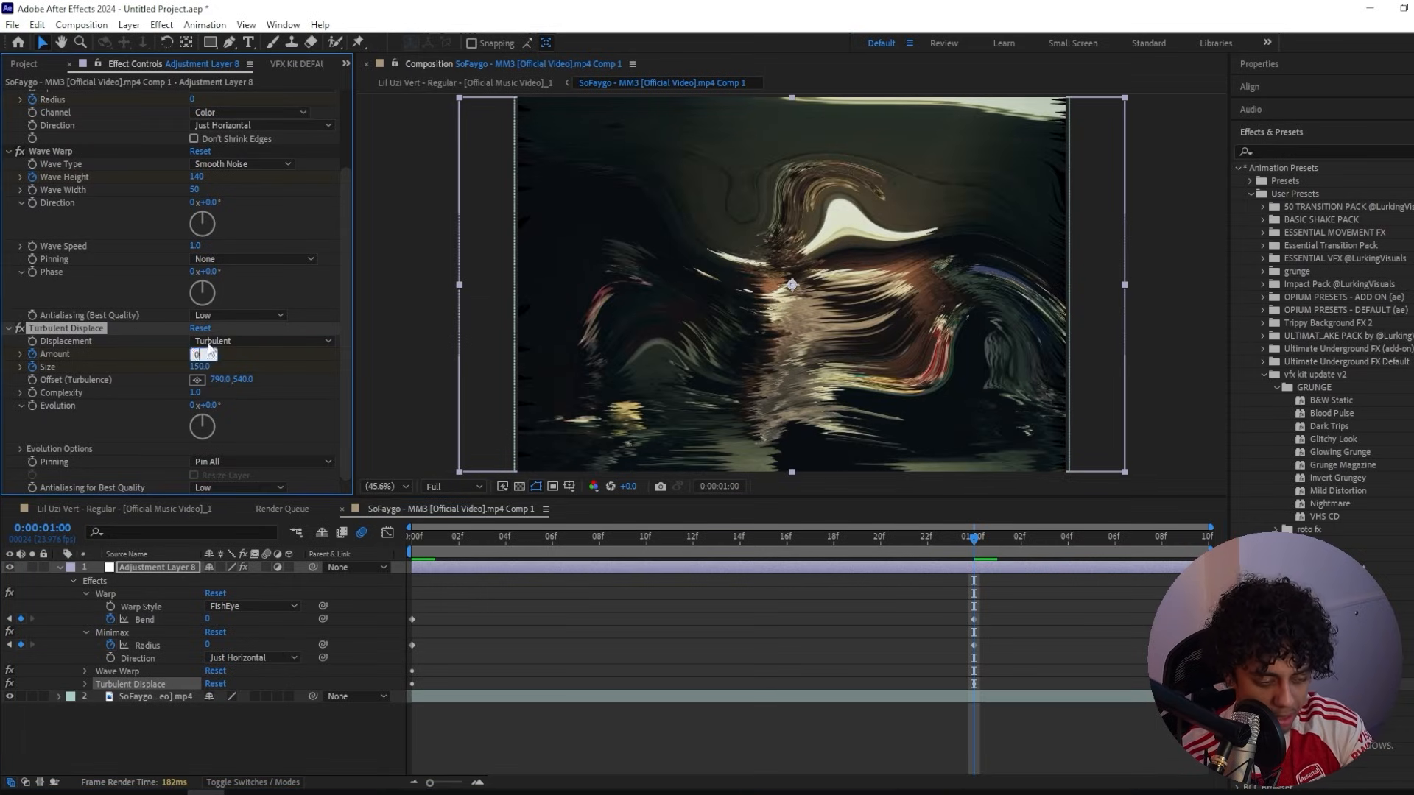
pyautogui.press('Return')
# Step: Set the Wave Warp effect's wave height to 0 at the 1-second mark
pyautogui.scroll(3, 224, 276)
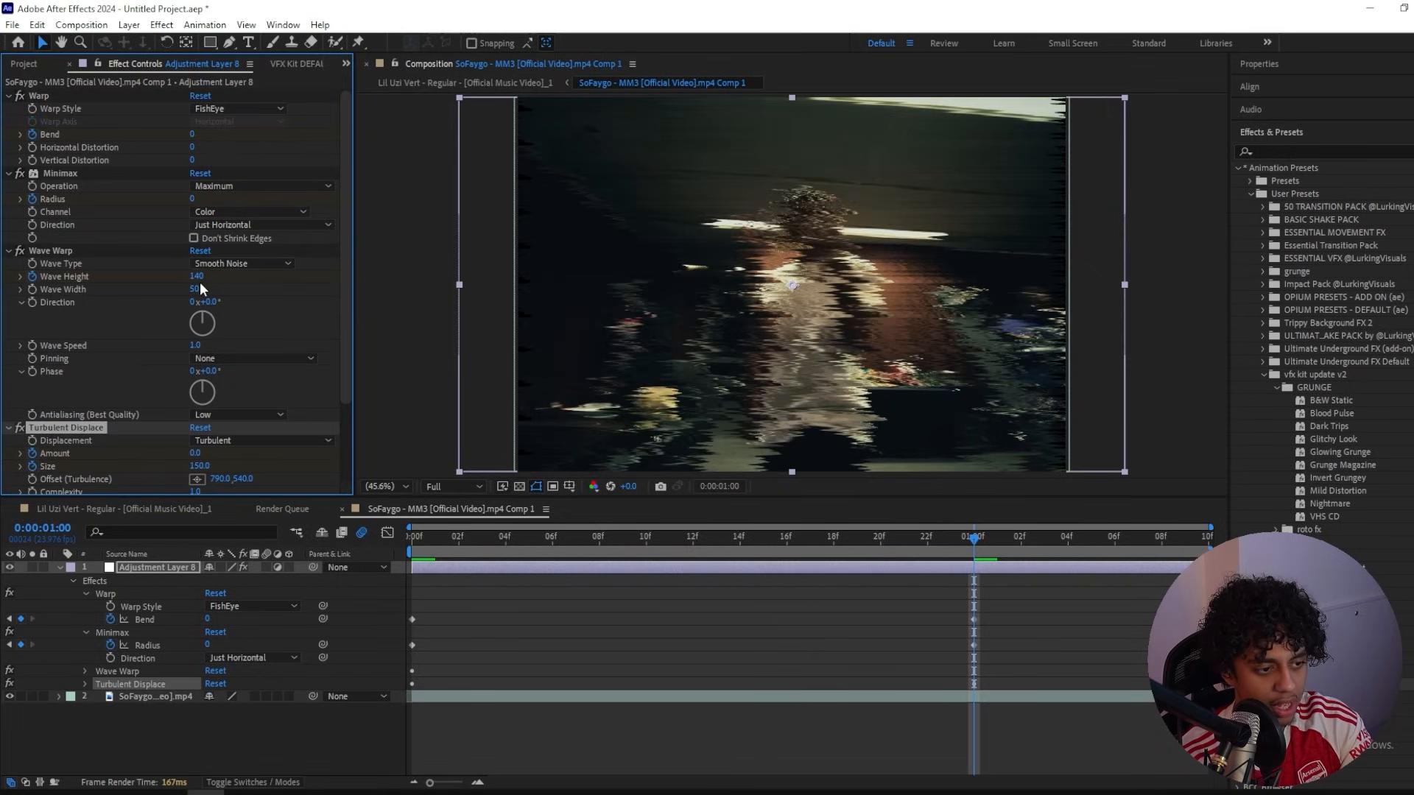
pyautogui.click(195, 277)
pyautogui.write('0')
pyautogui.press('Return')
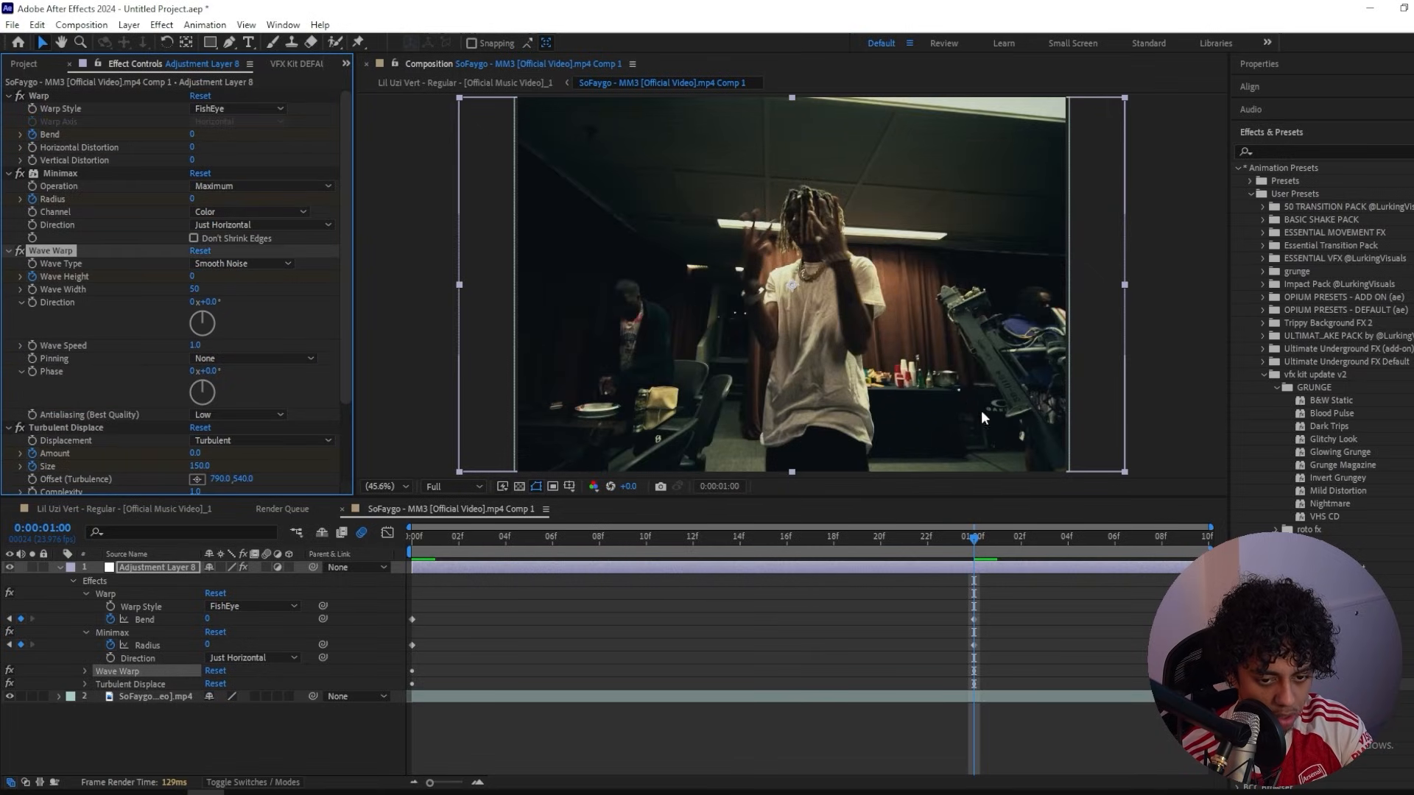
# Step: Play back the distortion animation from the first frame and scrub to frame 10 to check it
pyautogui.moveTo(969, 543); pyautogui.dragTo(180, 578)
pyautogui.press('space')
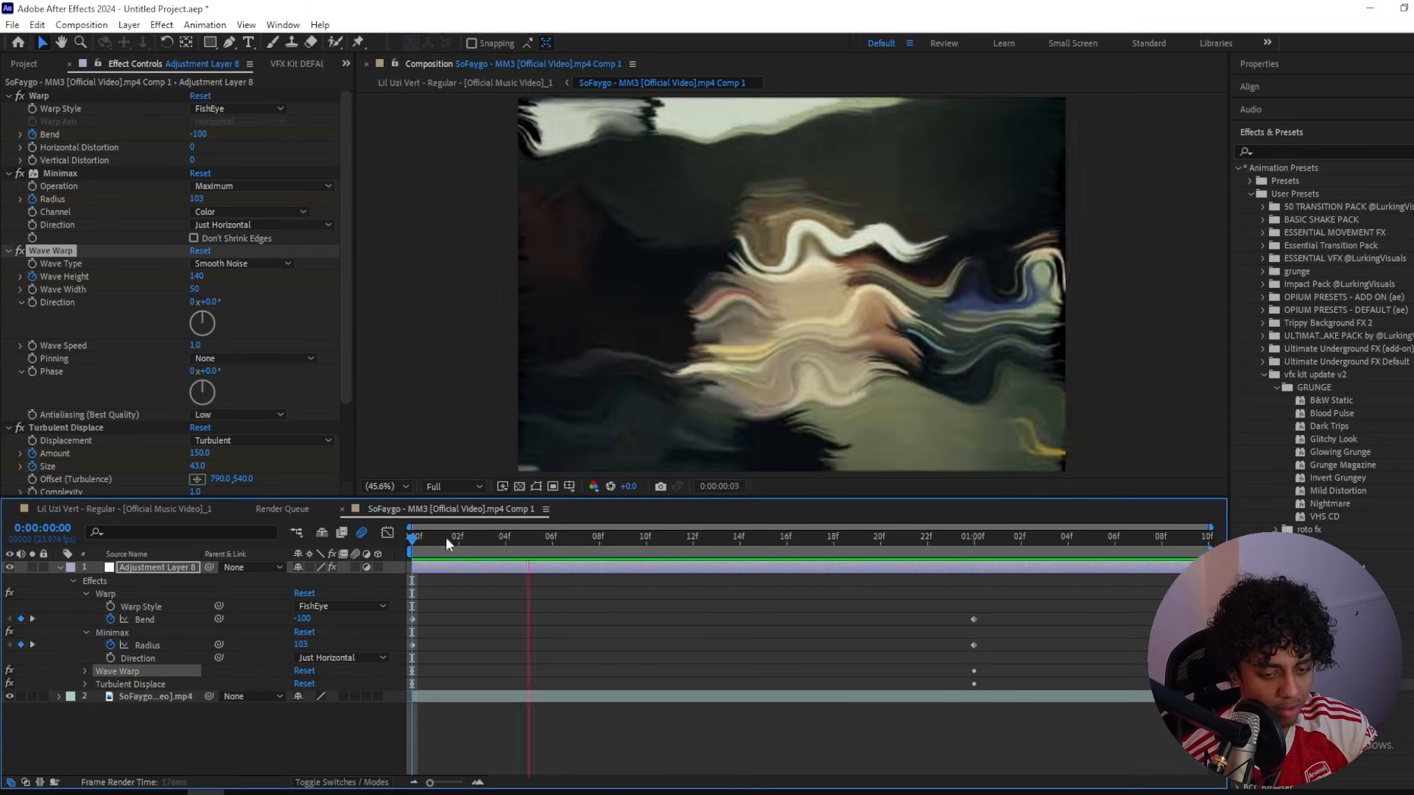
pyautogui.moveTo(446, 542); pyautogui.dragTo(652, 538)
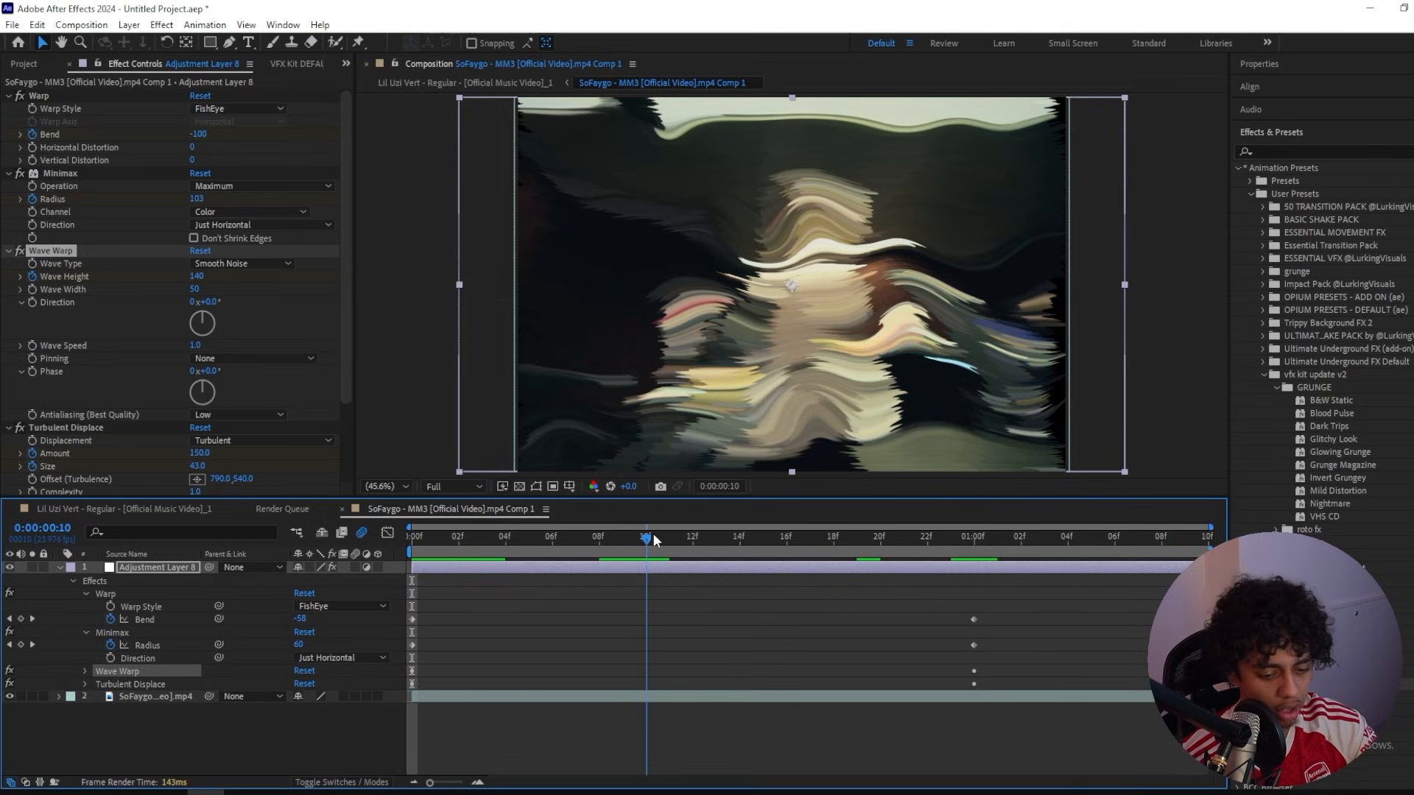
# Step: Search for and apply the Gaussian Blur effect to the adjustment layer
pyautogui.hotkey('ctrl', 'space')
pyautogui.write('gausi')
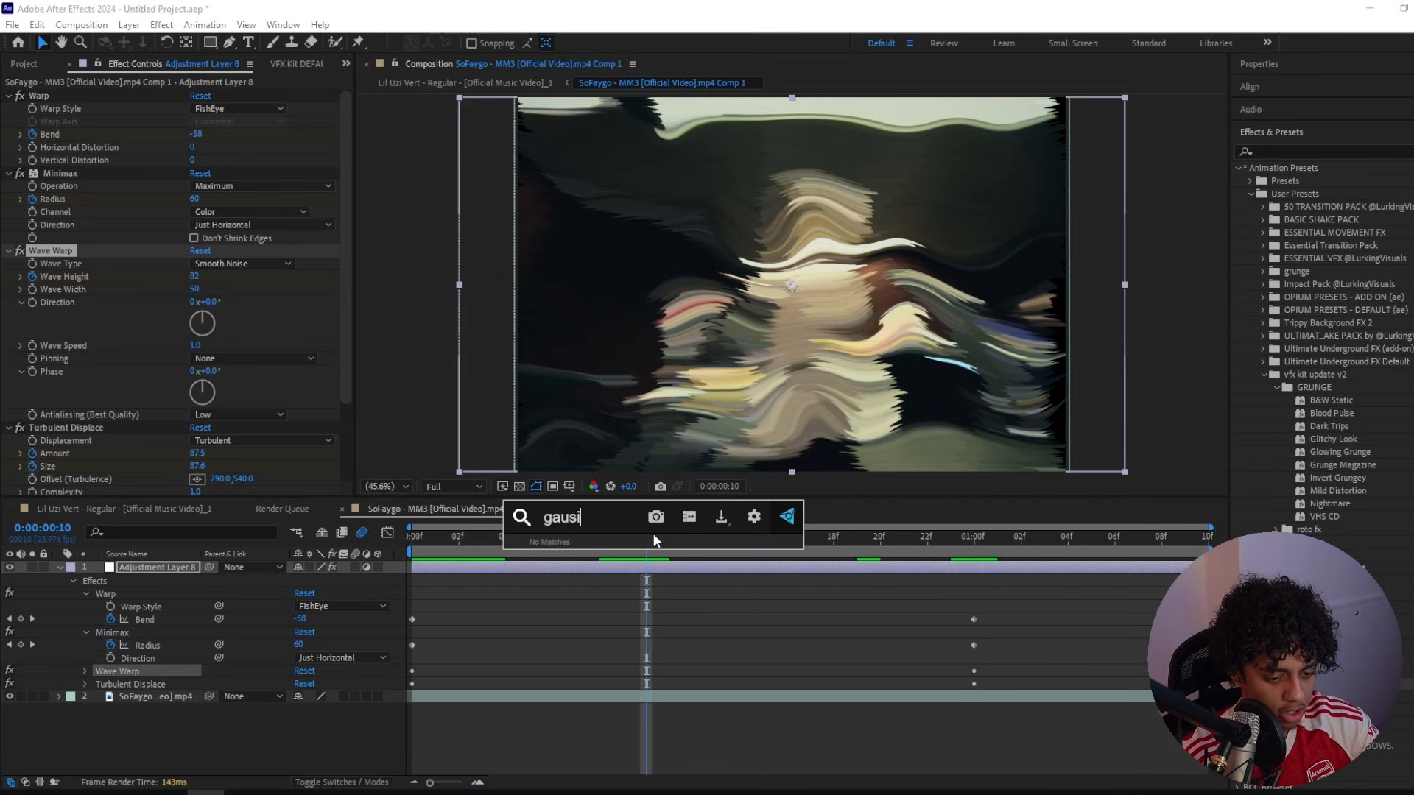
pyautogui.press('BackSpace')
pyautogui.press('Down')
pyautogui.press('Return')
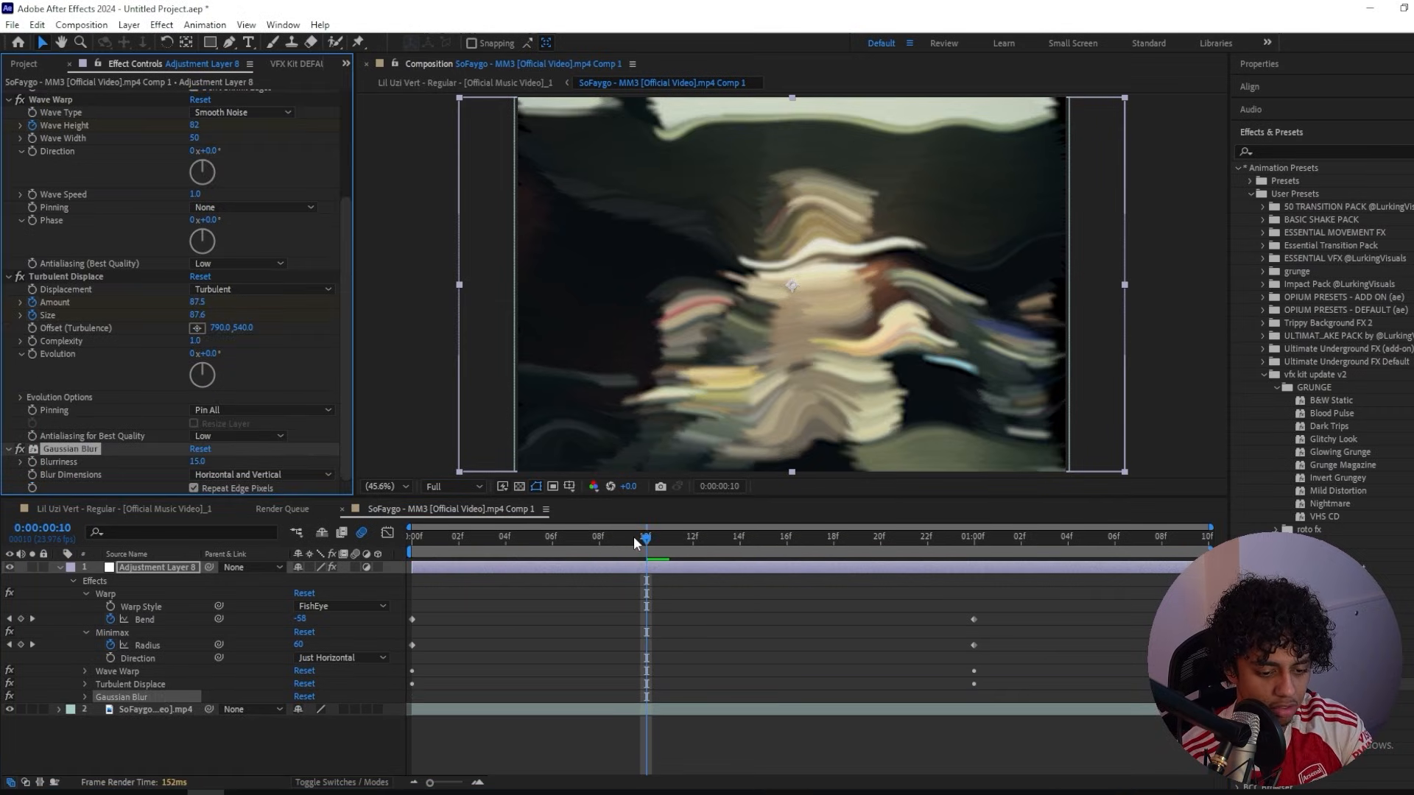
# Step: Keyframe the Gaussian Blur blurriness at the first frame, then set it to 0 at the 1-second mark
pyautogui.moveTo(635, 537); pyautogui.dragTo(186, 528)
pyautogui.click(33, 462)
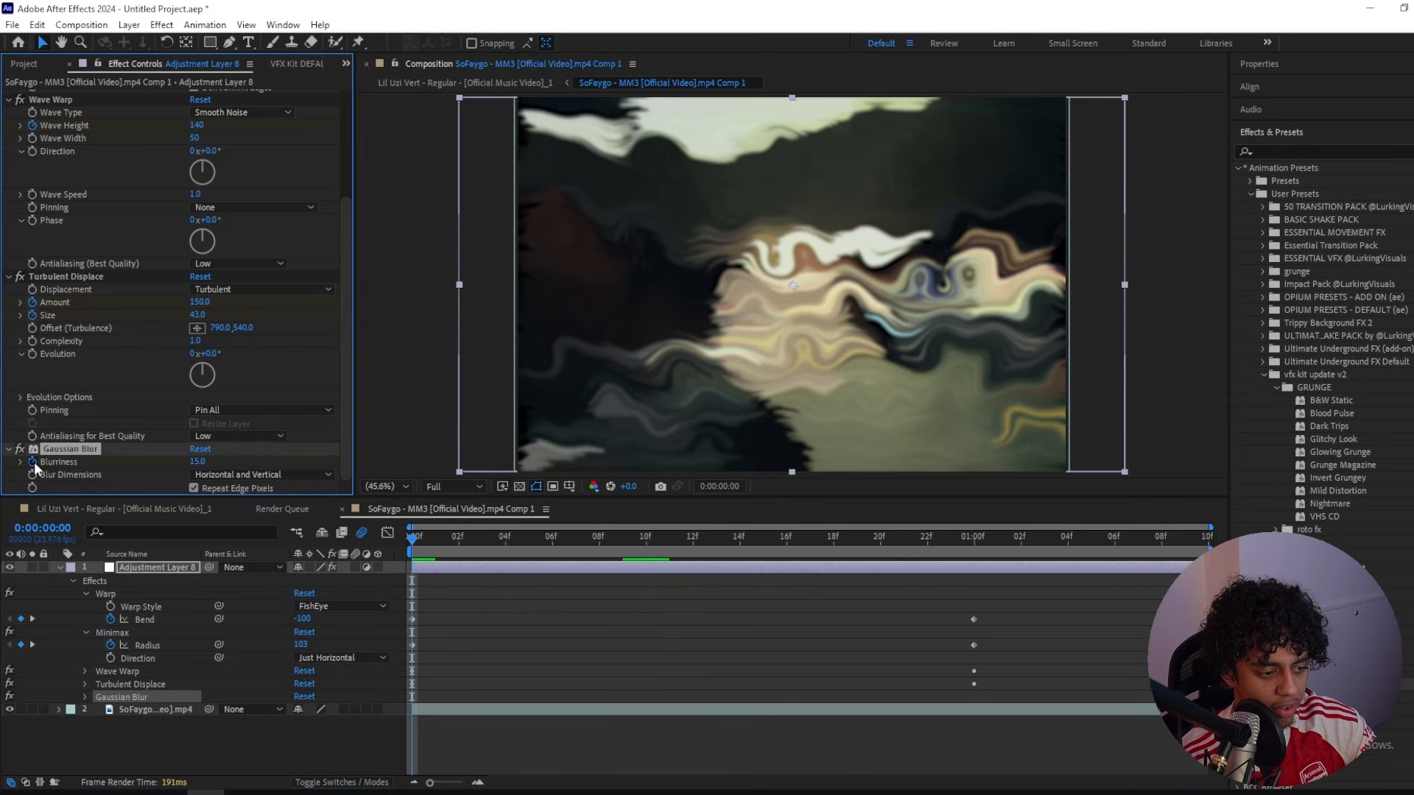
pyautogui.moveTo(479, 553); pyautogui.dragTo(969, 578)
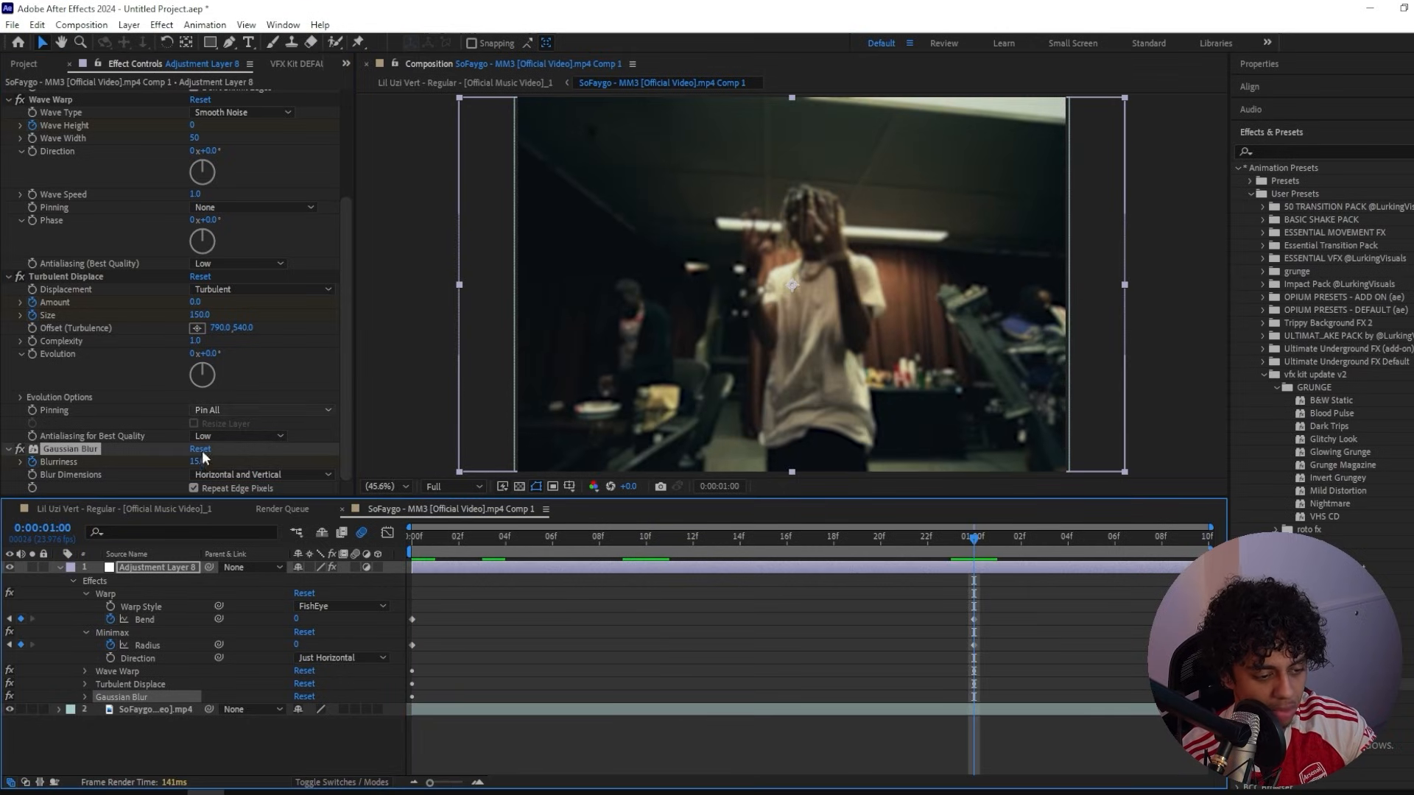
pyautogui.click(200, 462)
pyautogui.press('Return')
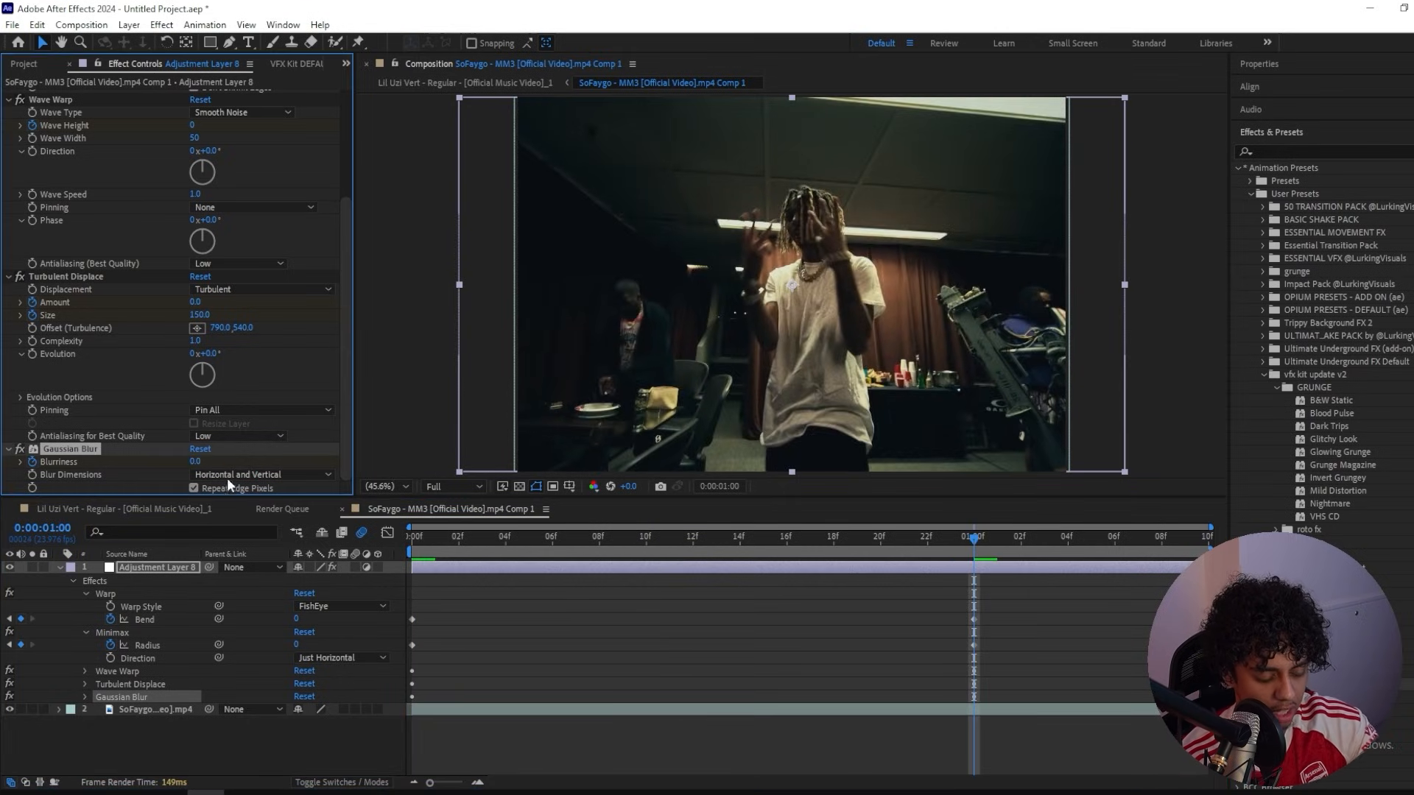
# Step: Return to the first frame and apply the CC Vector Blur effect to the adjustment layer
pyautogui.moveTo(434, 542); pyautogui.dragTo(116, 519)
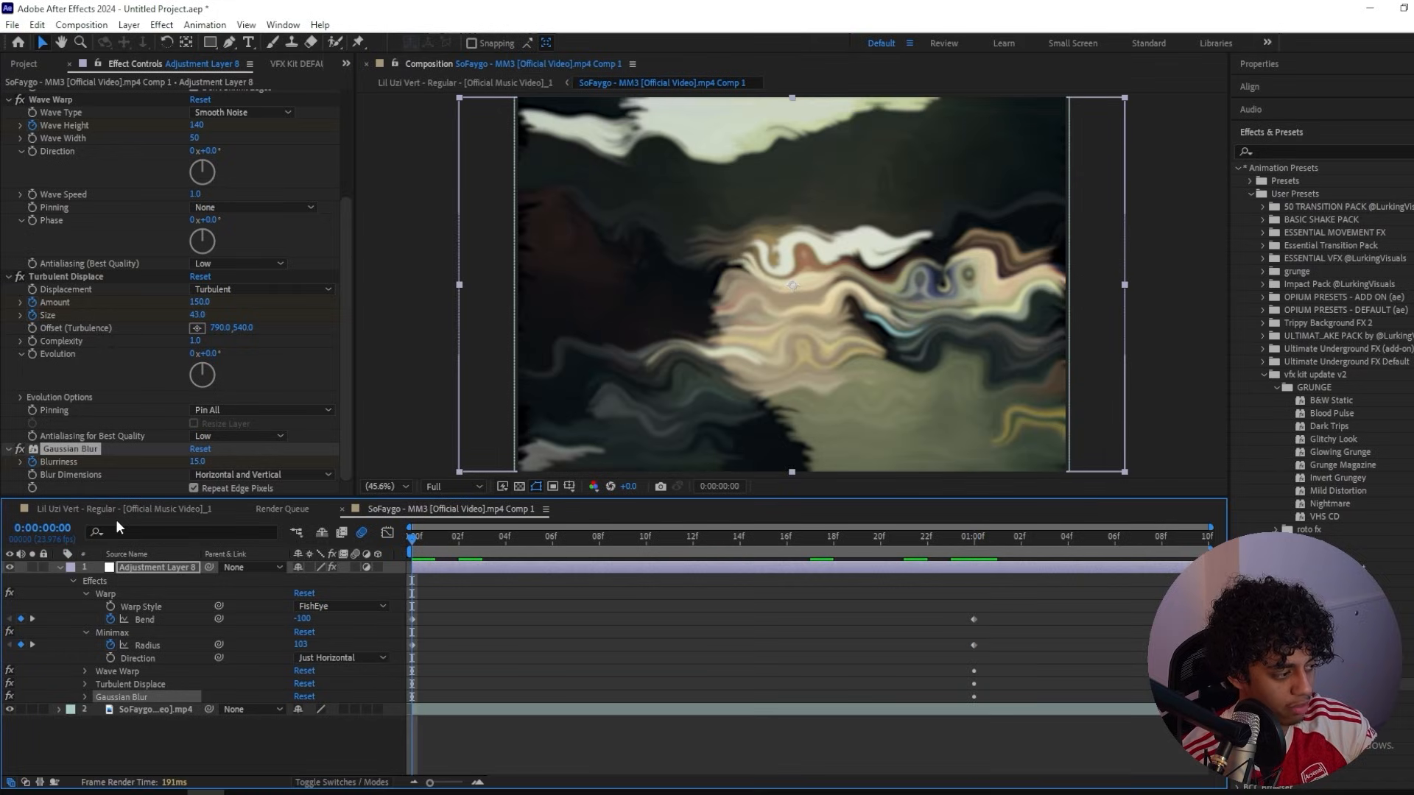
pyautogui.hotkey('ctrl', 'space')
pyautogui.write('cc vect')
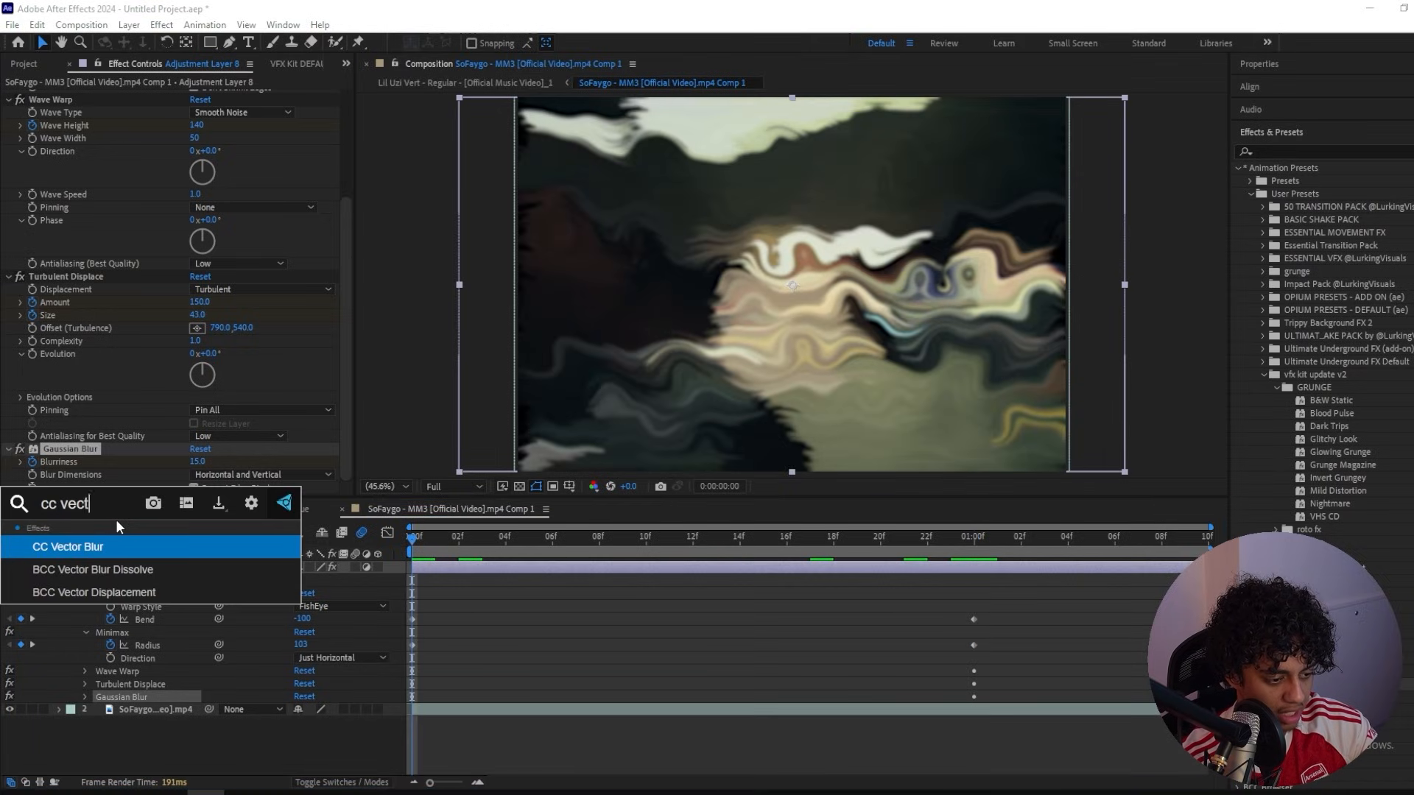
pyautogui.press('Return')
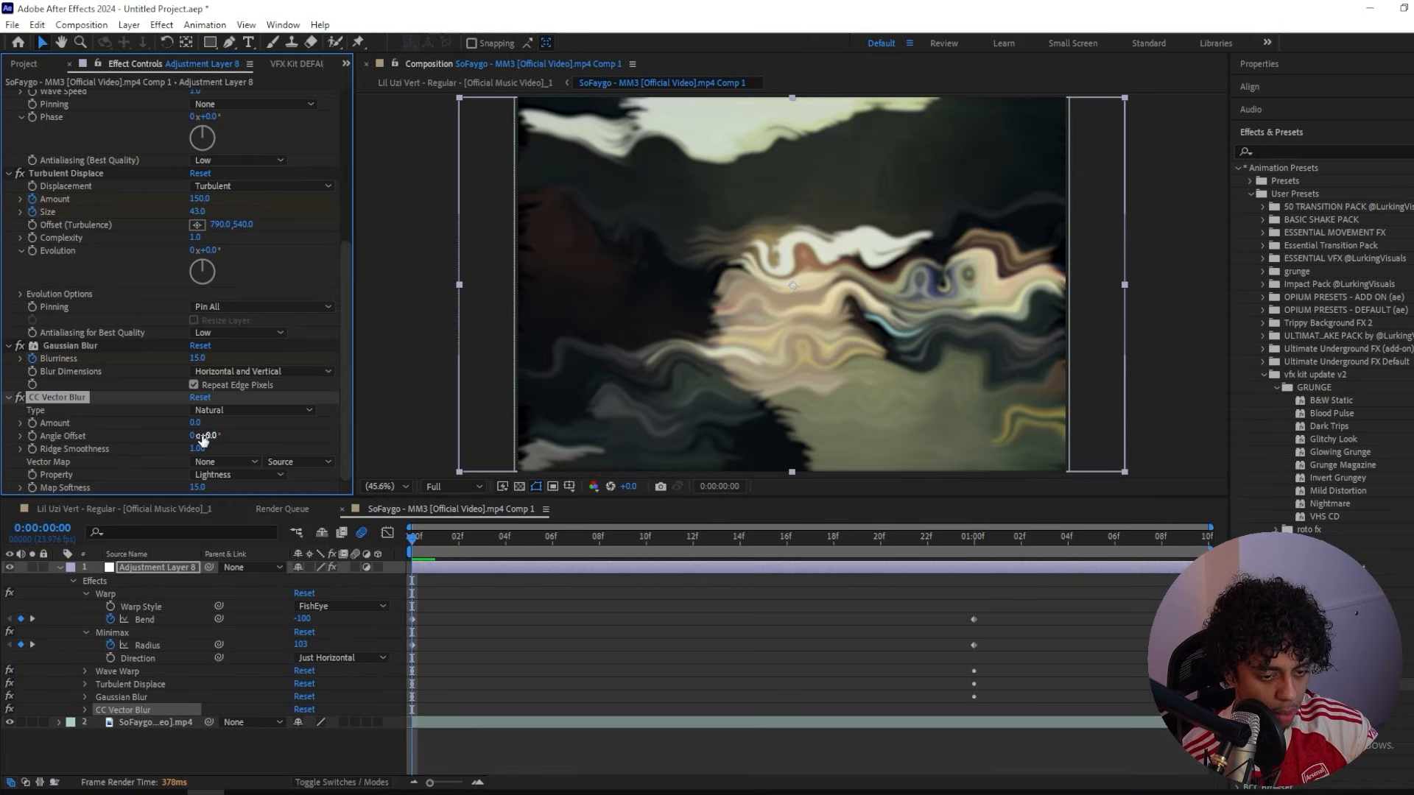
# Step: Set the CC Vector Blur amount to -350 and its map softness to 200
pyautogui.click(196, 423)
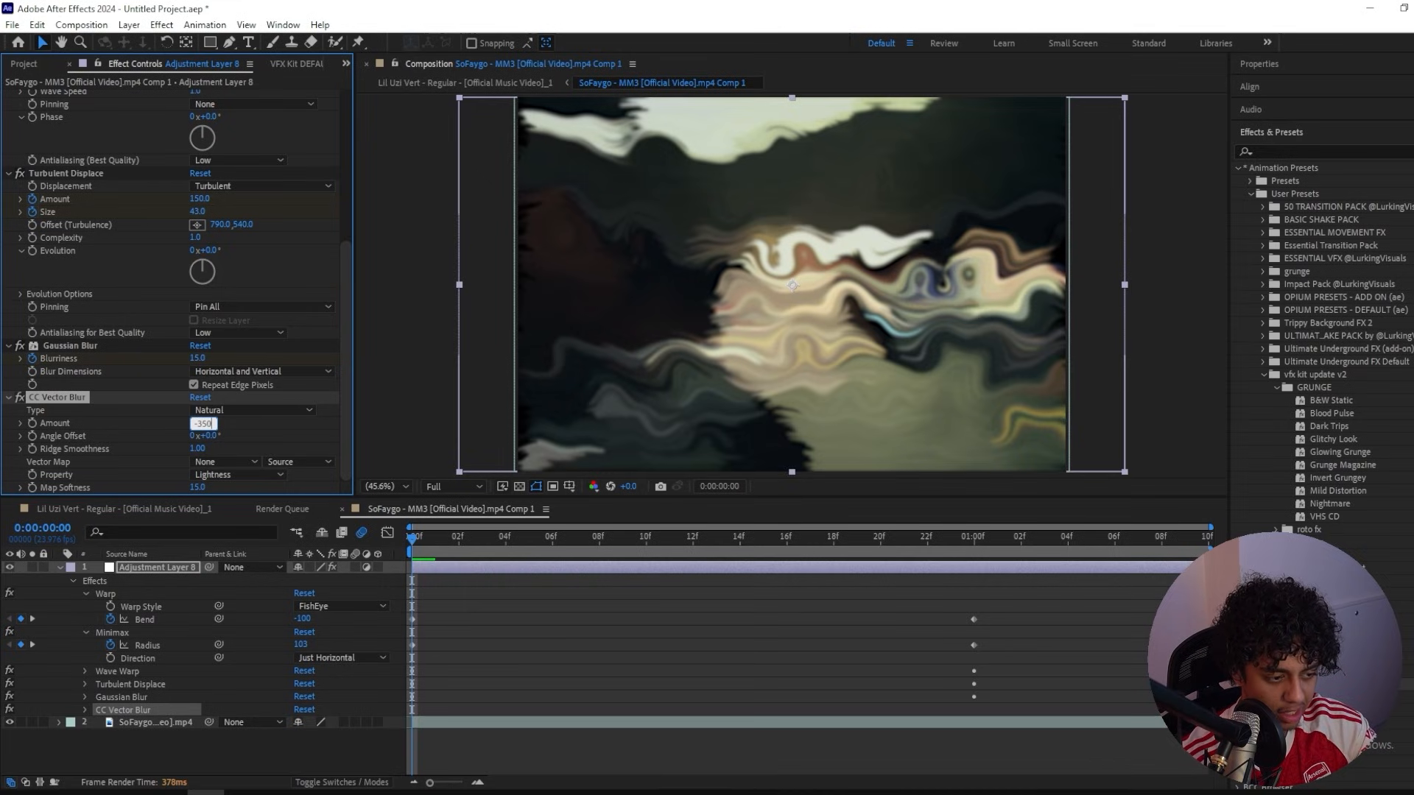
pyautogui.write('-350')
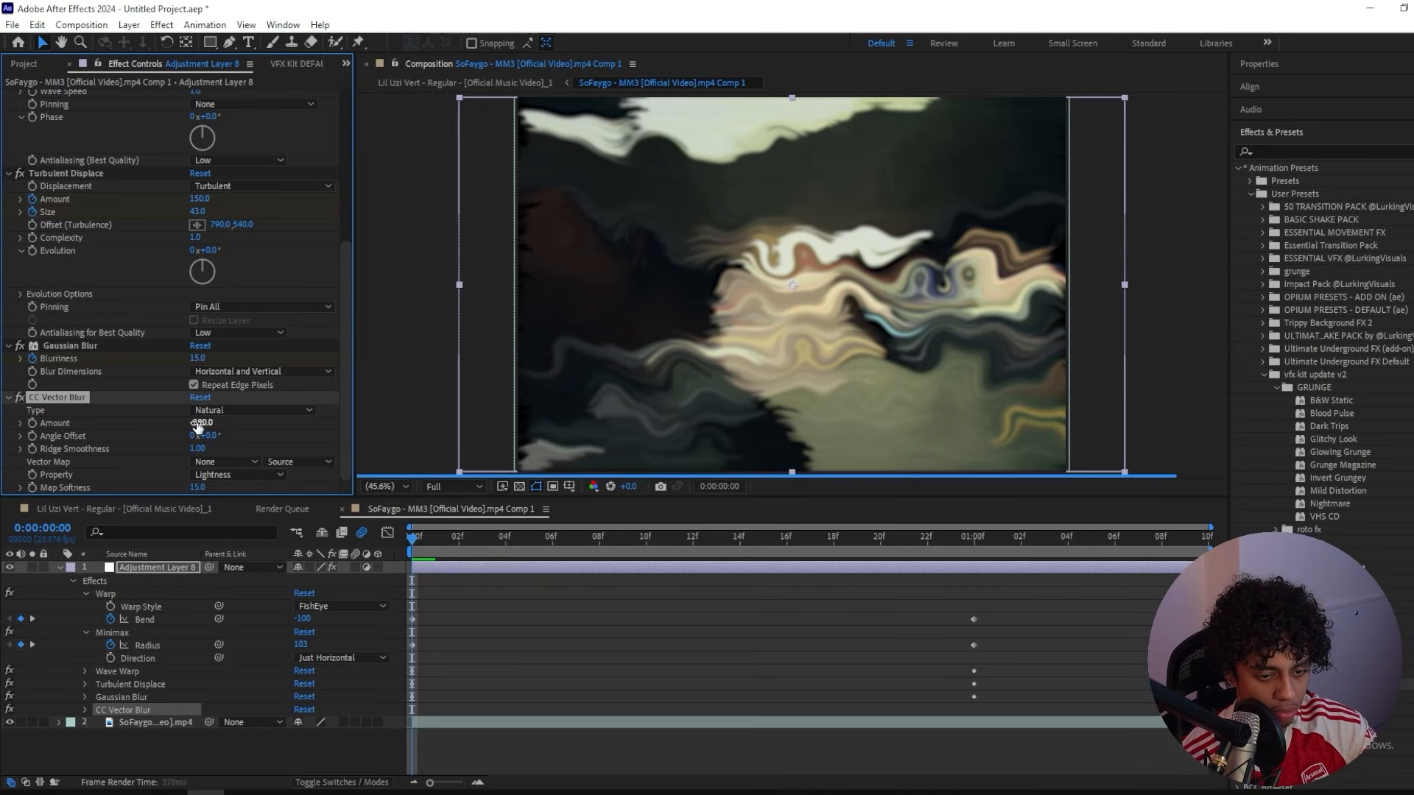
pyautogui.press('Return')
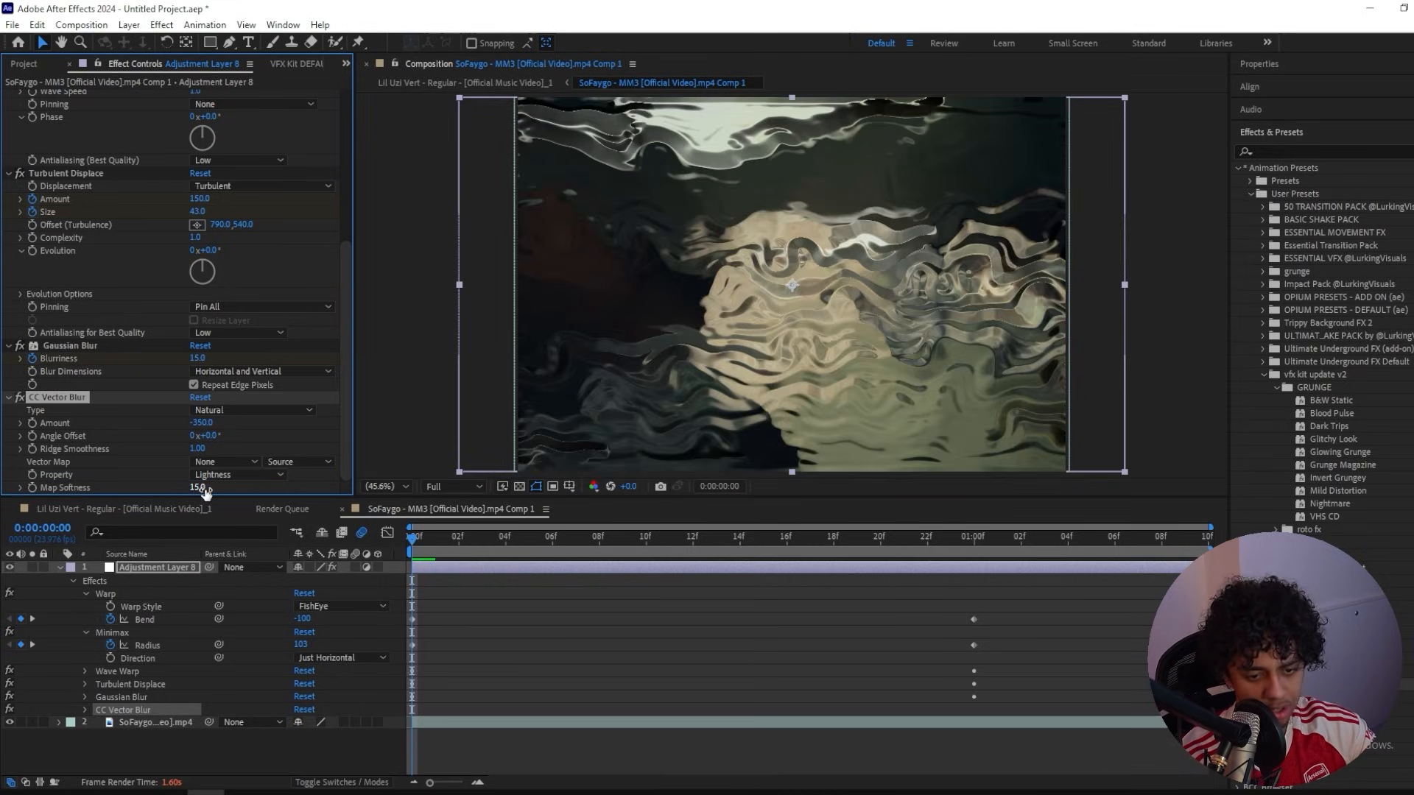
pyautogui.click(199, 487)
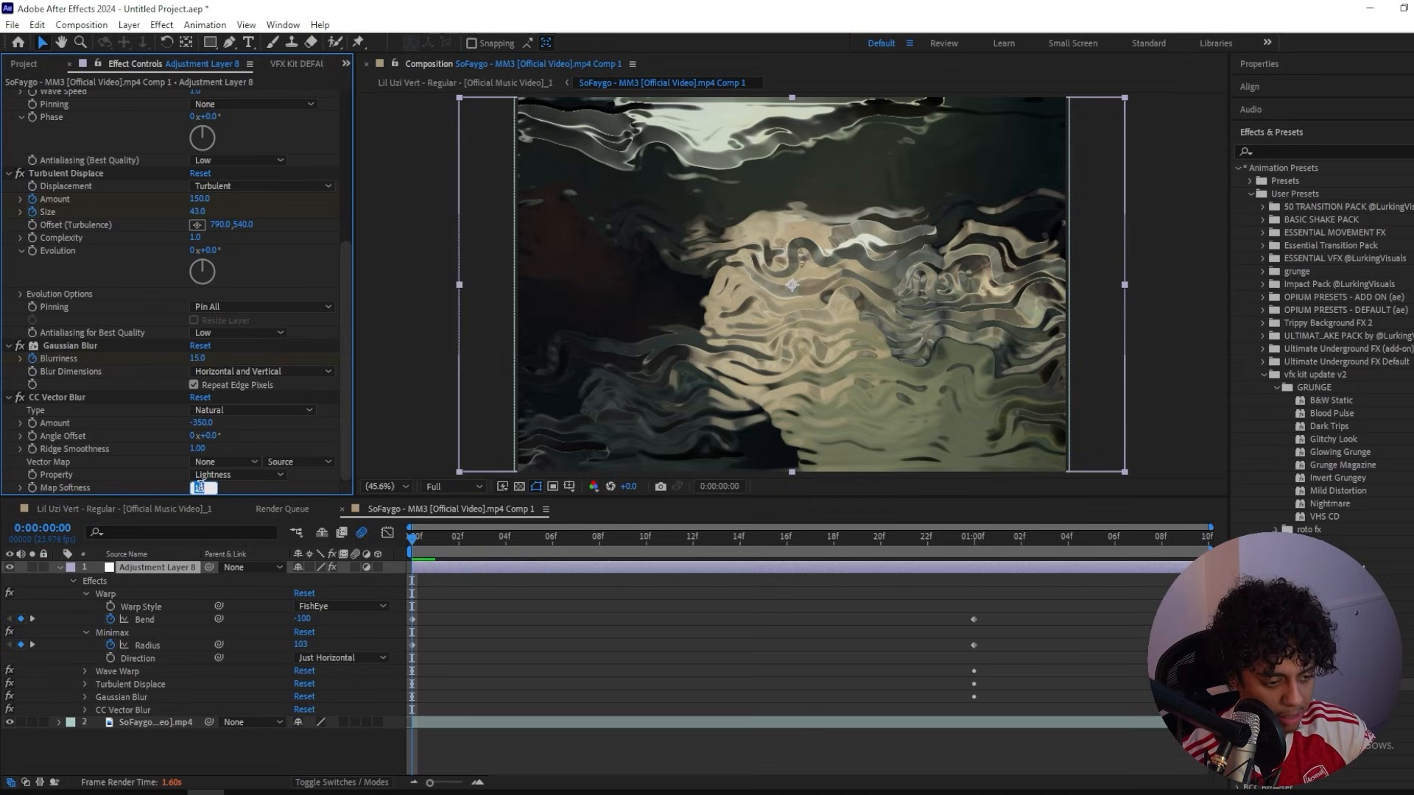
pyautogui.write('200')
pyautogui.press('Return')
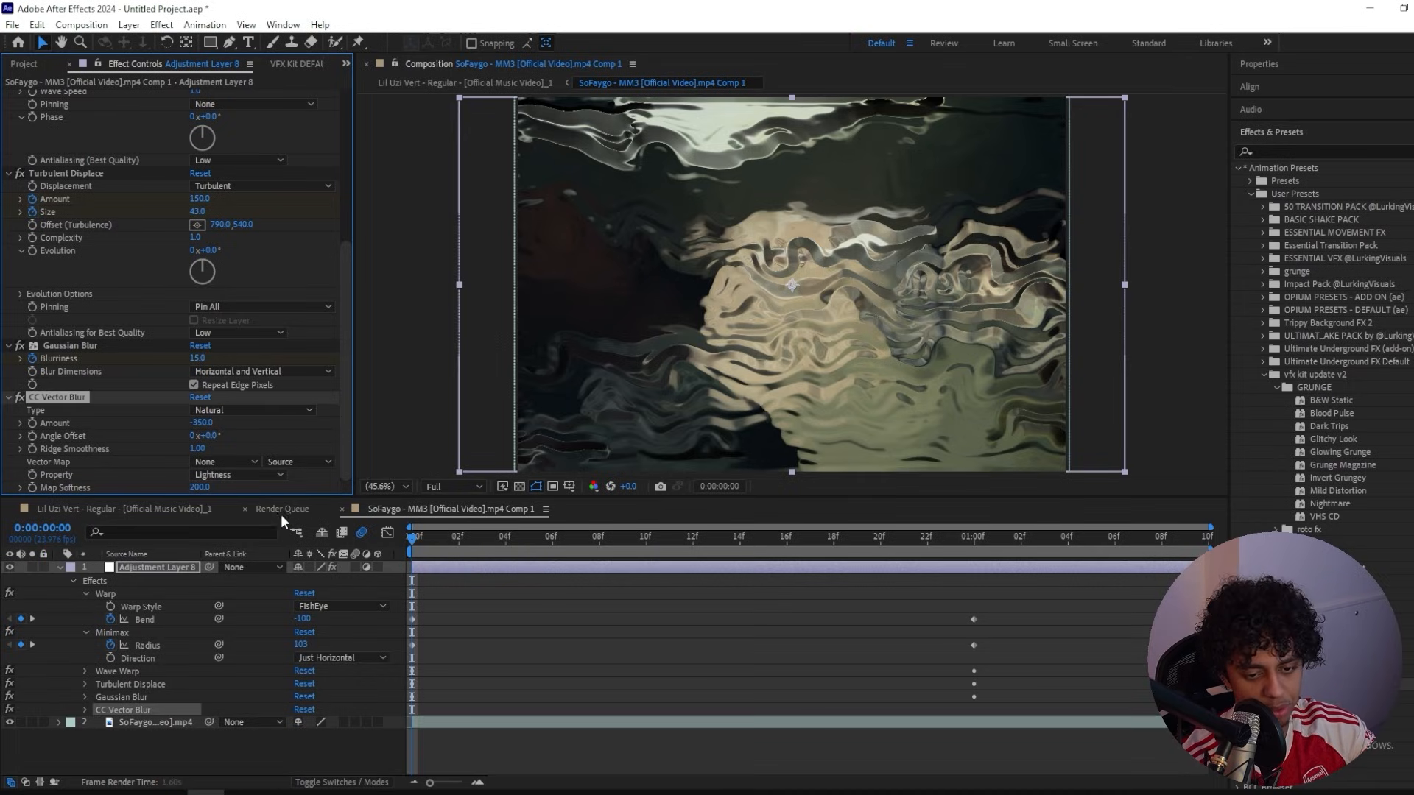
# Step: Apply the VR Chromatic Aberrations effect and enable keyframing for its red and blue aberration at the first frame
pyautogui.hotkey('ctrl', 'space')
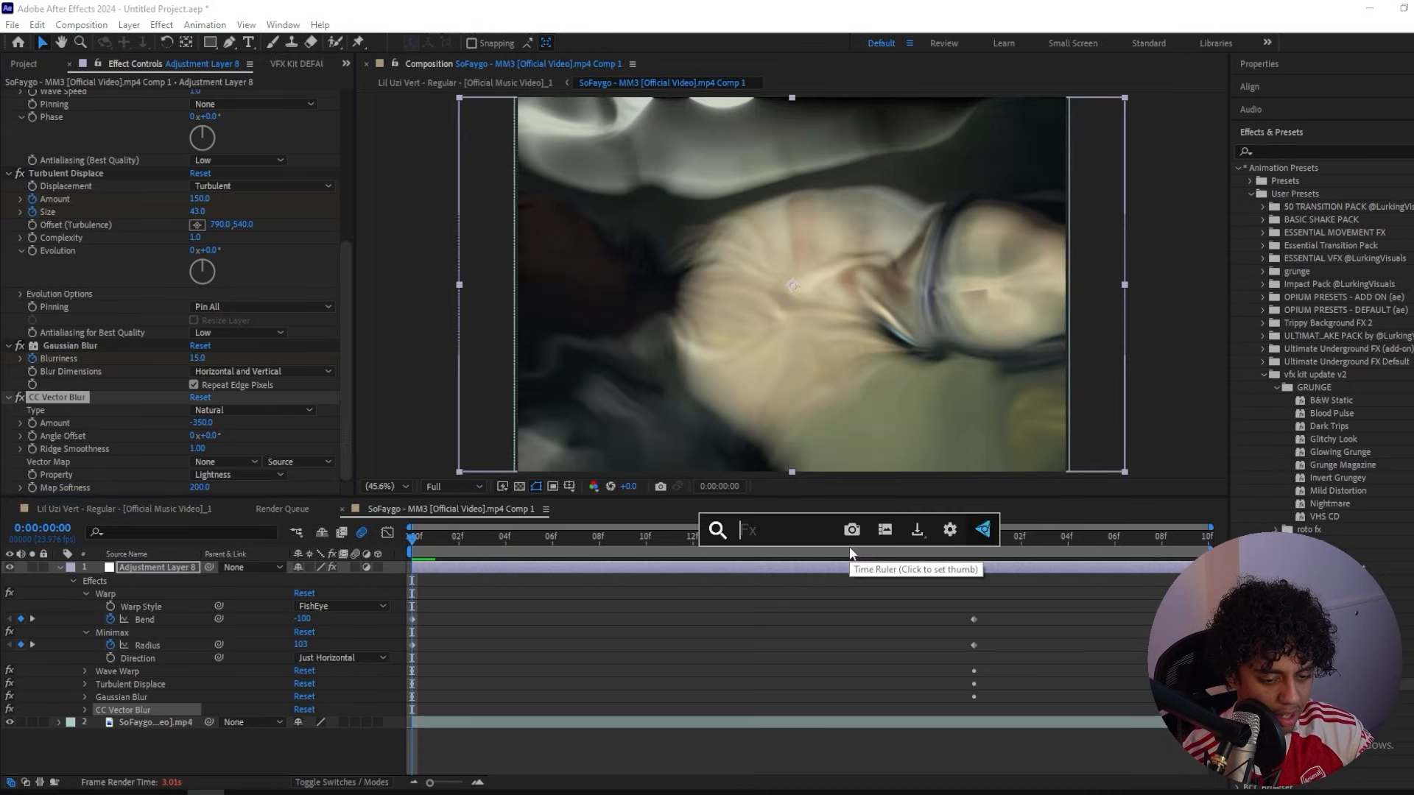
pyautogui.write('vr c')
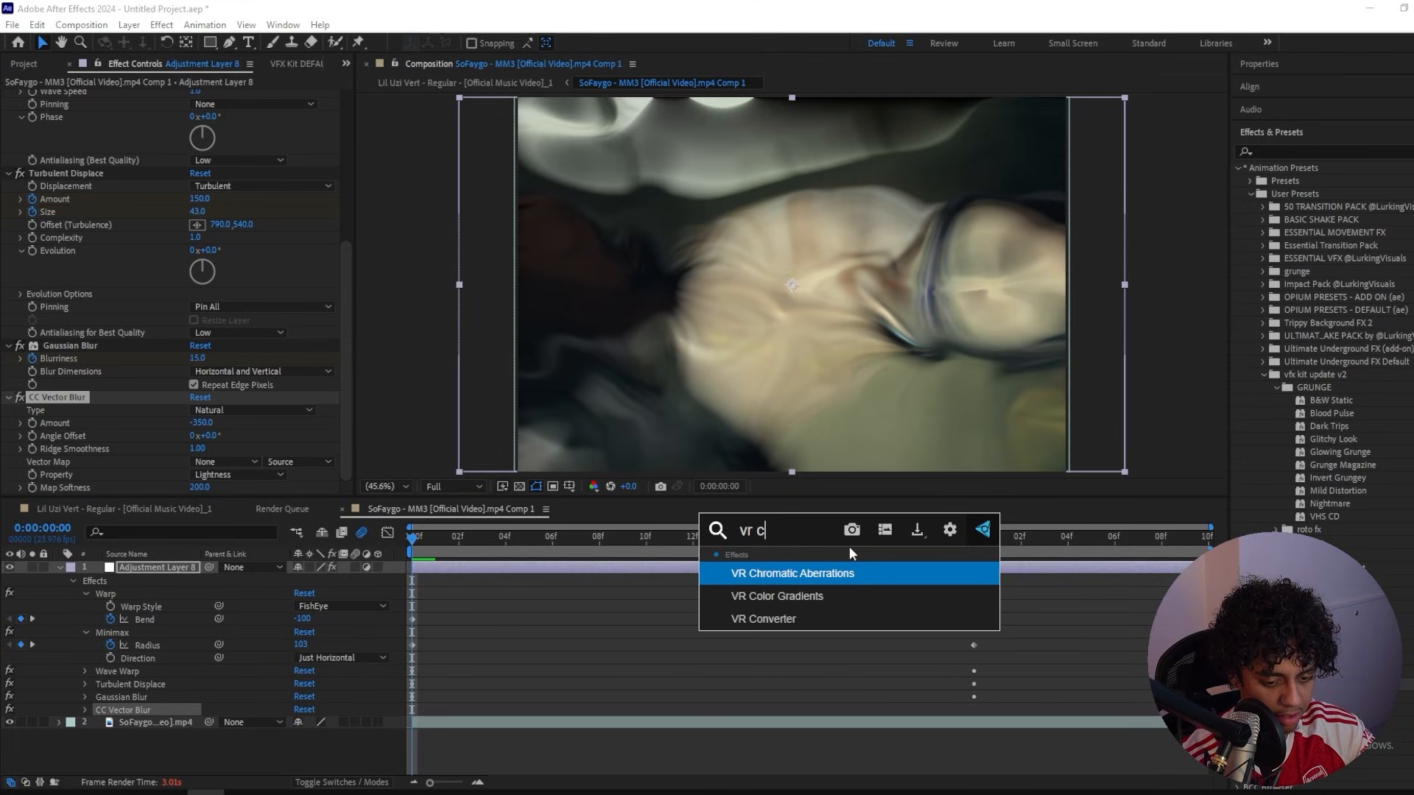
pyautogui.press('Return')
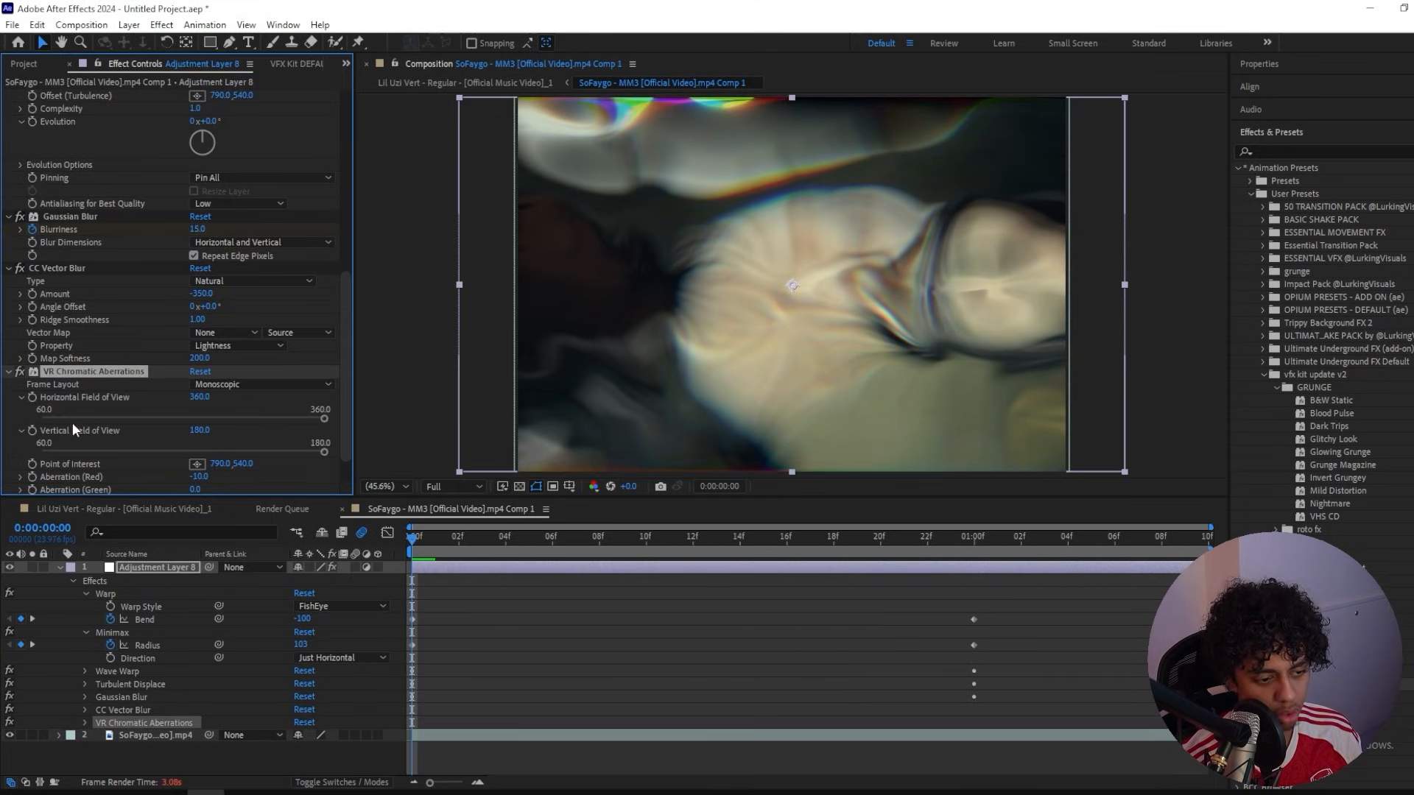
pyautogui.scroll(-2, 86, 414)
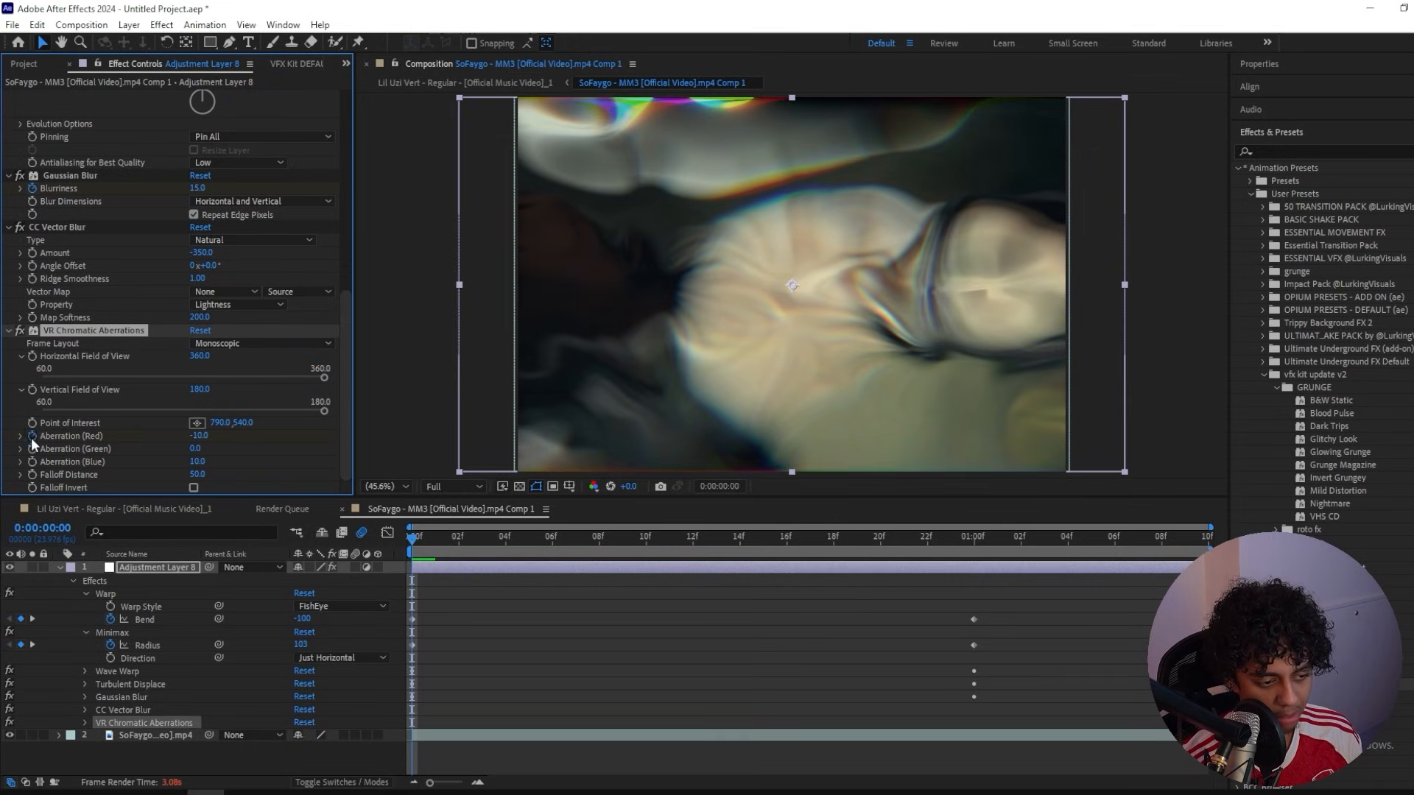
pyautogui.scroll(2, 34, 450)
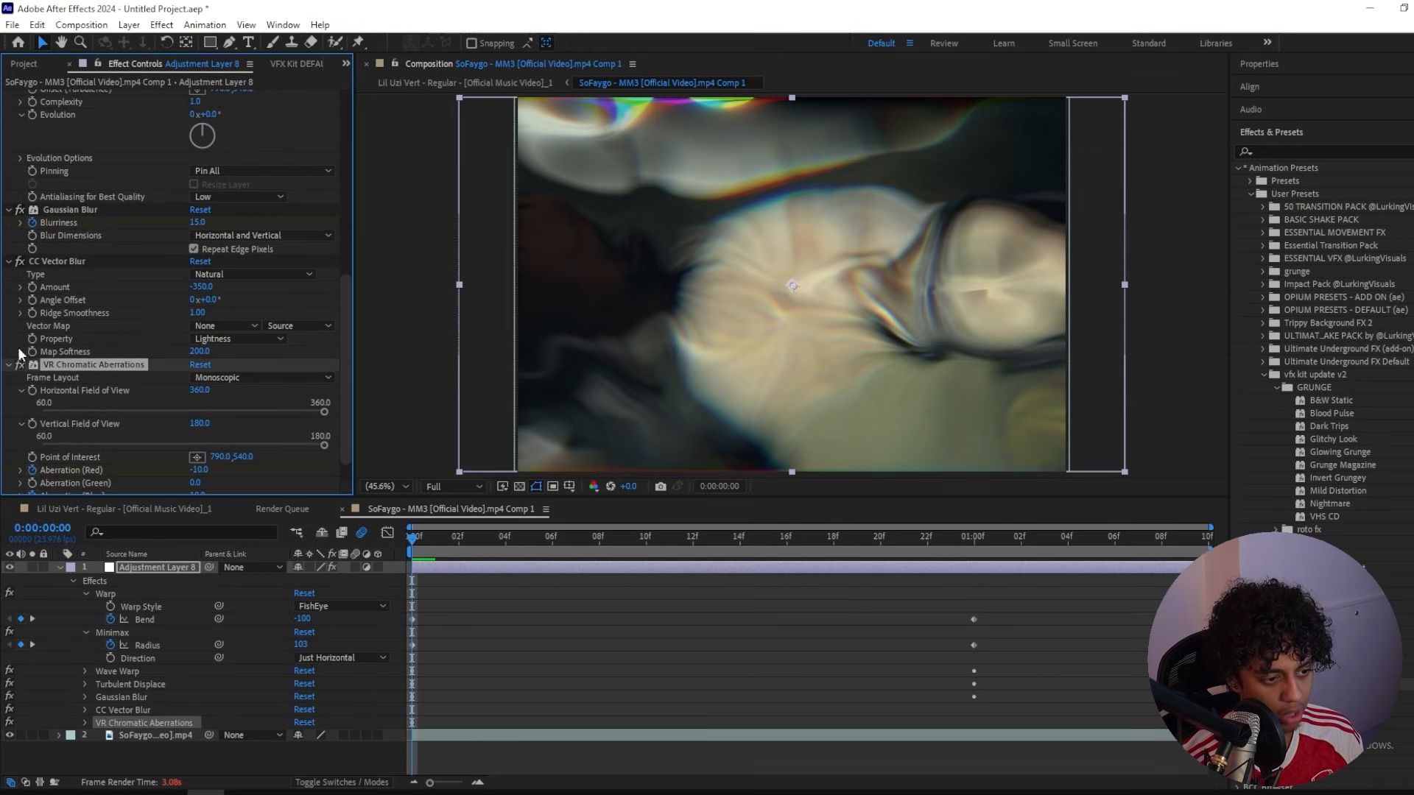
# Step: Keyframe the CC Vector Blur amount at the first frame and set it to 0 at the 1-second mark
pyautogui.click(37, 290)
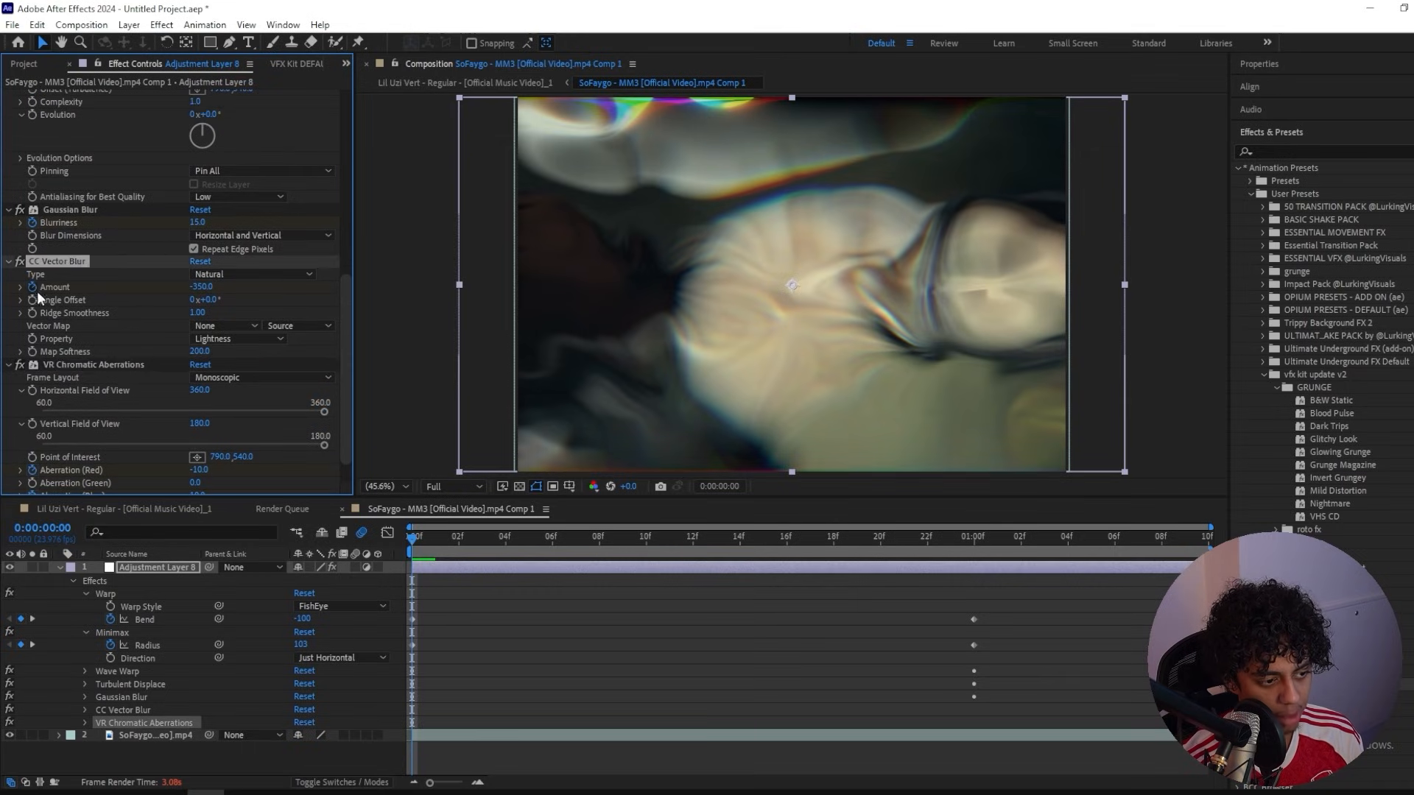
pyautogui.click(977, 537)
pyautogui.click(202, 286)
pyautogui.write('0')
pyautogui.press('Return')
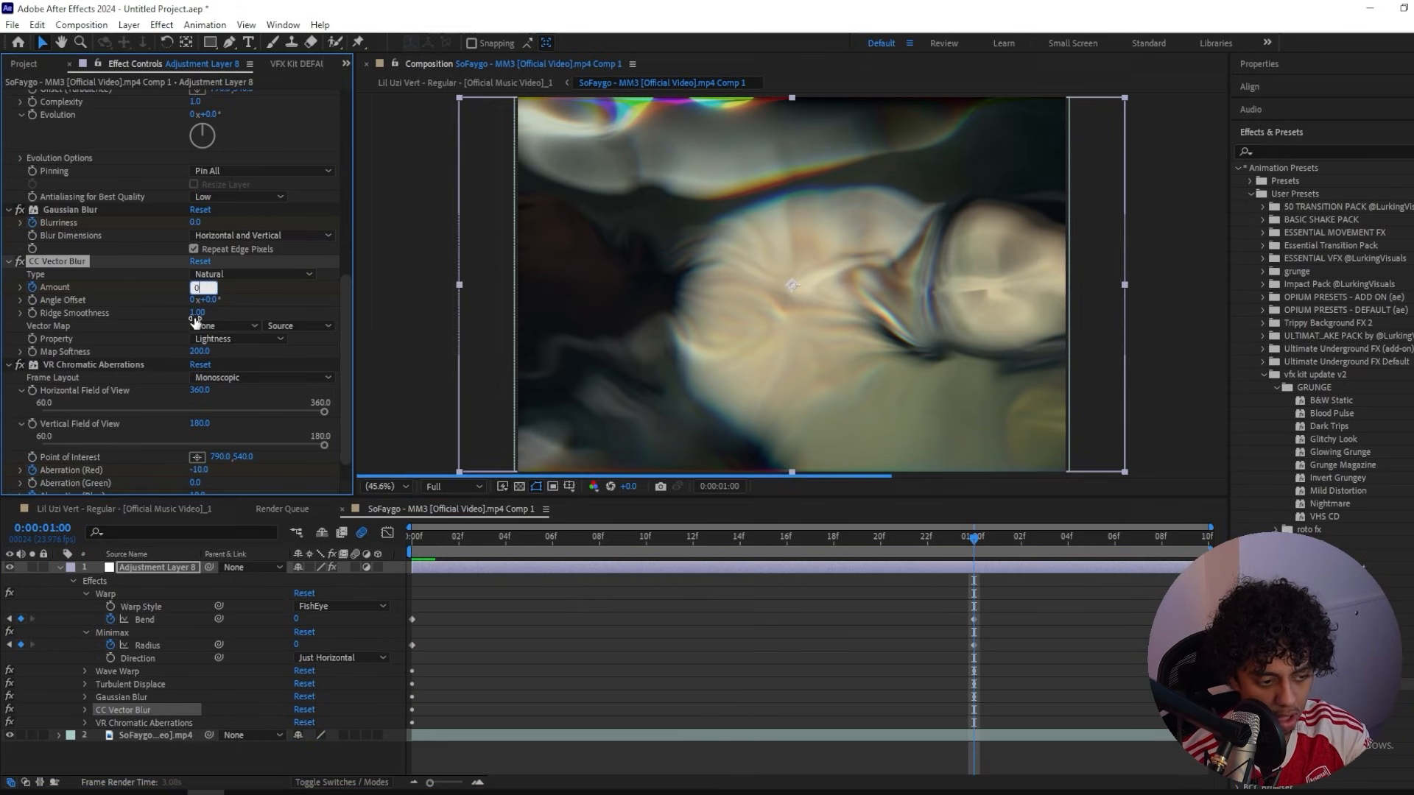
# Step: Set the red and blue chromatic aberration to 0 at the 1-second mark
pyautogui.scroll(-2, 214, 420)
pyautogui.click(195, 435)
pyautogui.write('0')
pyautogui.press('Return')
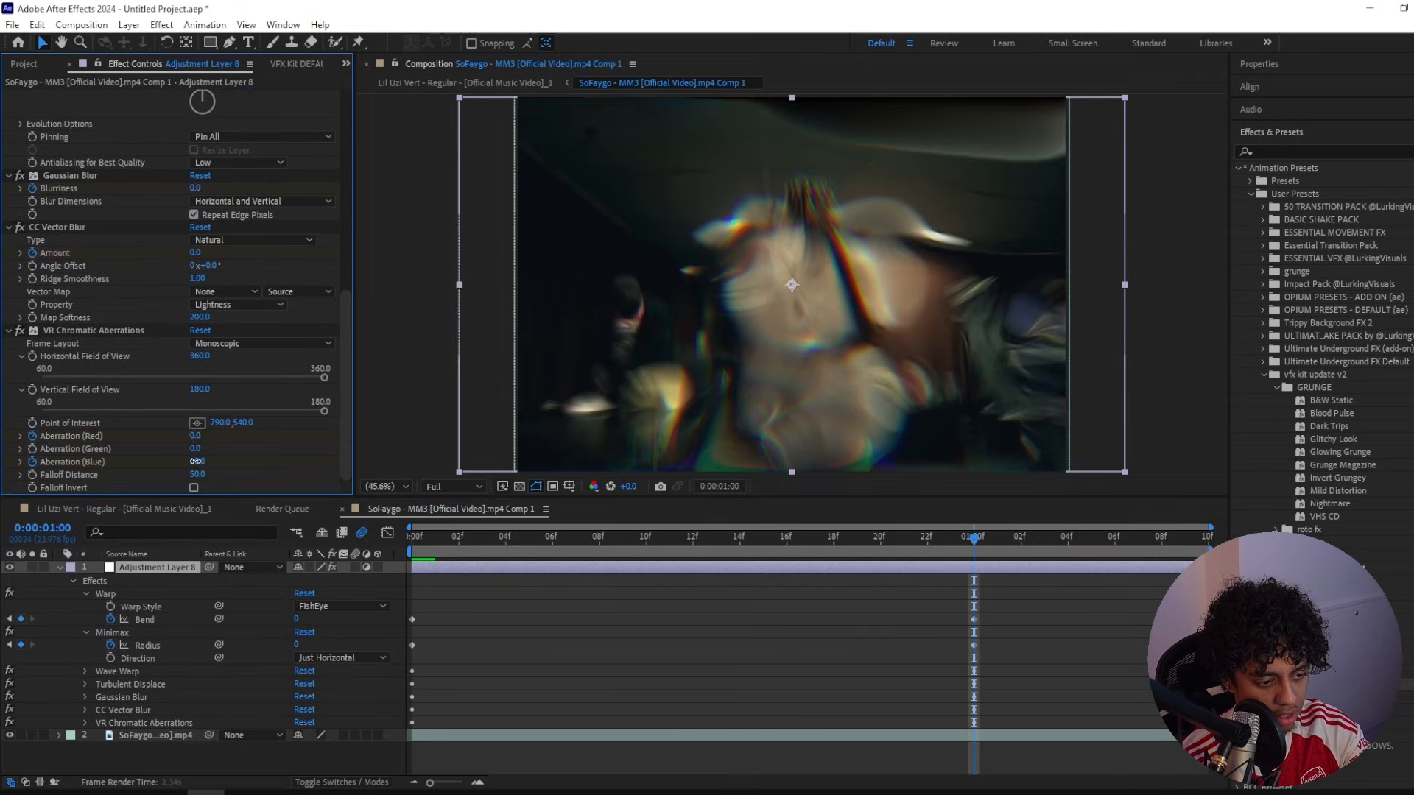
# Step: Go back to the first frame and apply the Exposure effect to the adjustment layer
pyautogui.press('Home')
pyautogui.hotkey('ctrl', 'space')
pyautogui.write('expo')
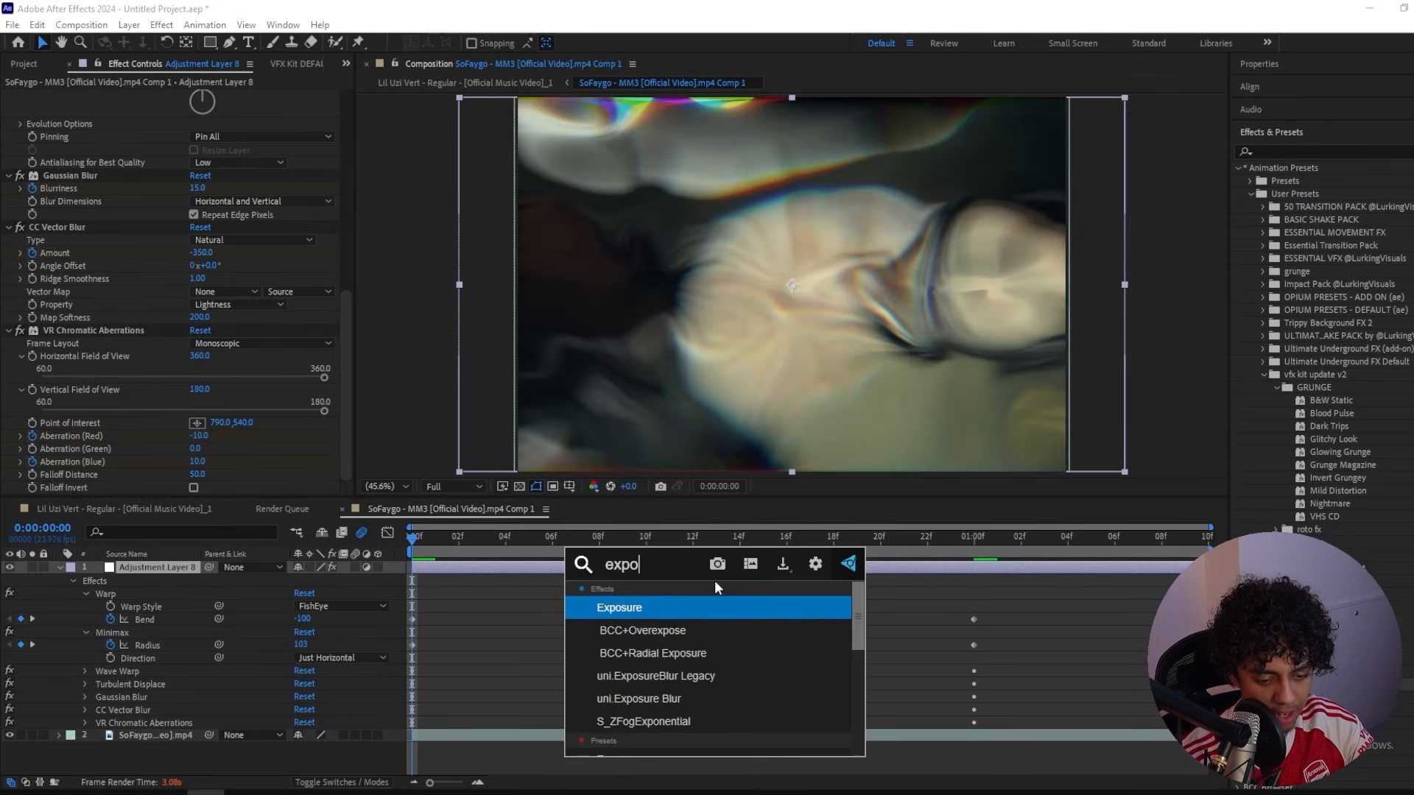
pyautogui.press('Return')
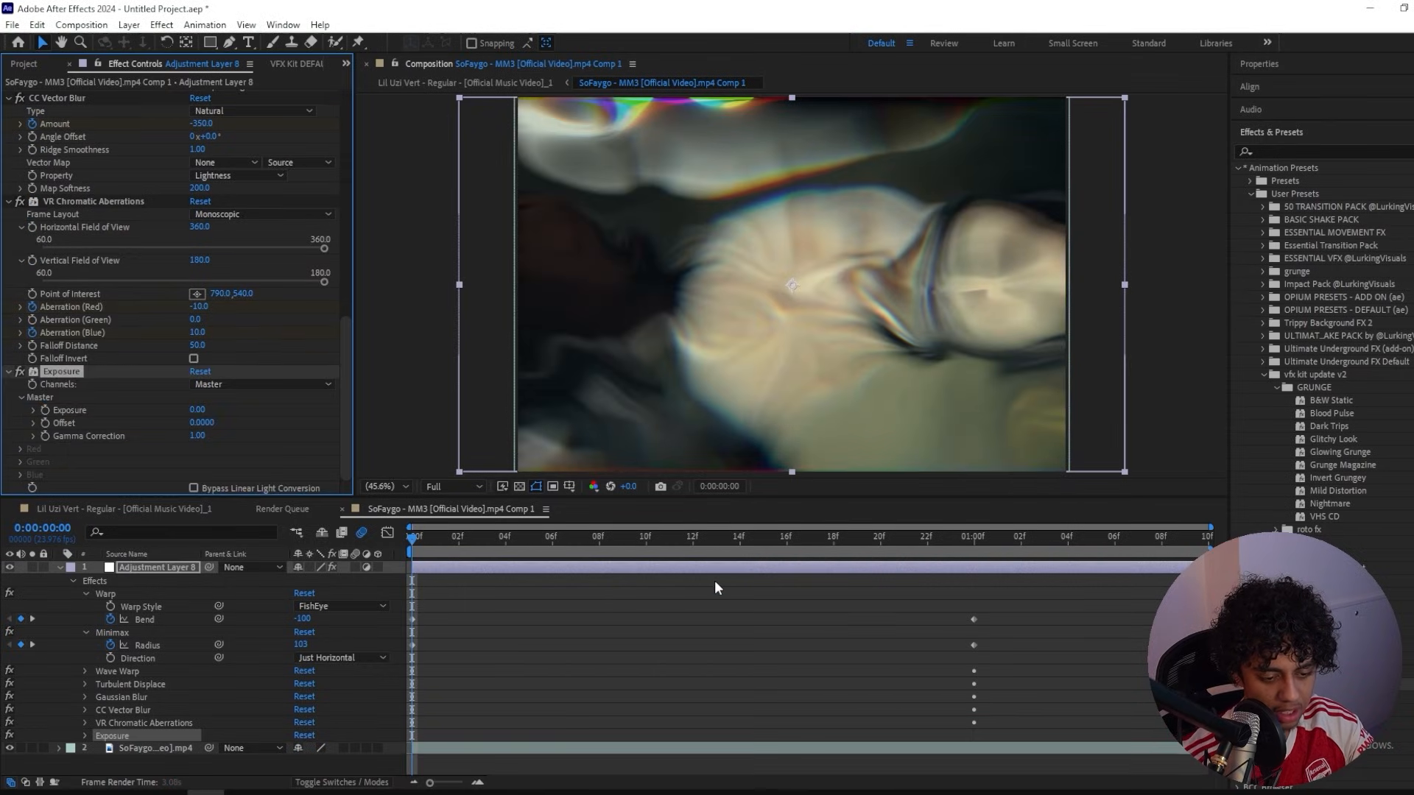
# Step: Set the master exposure to 3 and keyframe it at the first frame
pyautogui.click(197, 410)
pyautogui.write('3')
pyautogui.press('Return')
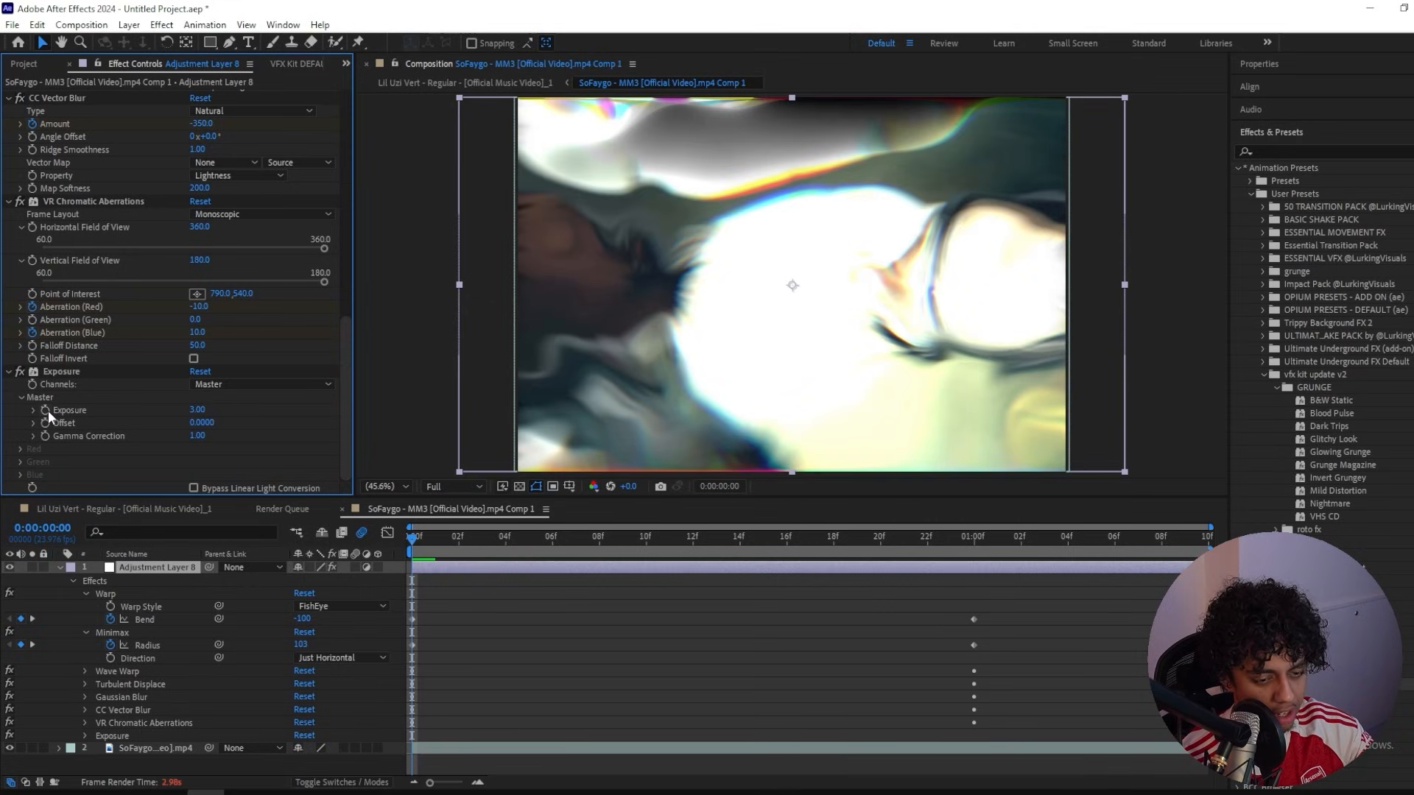
pyautogui.click(48, 410)
# Step: Reveal the layer's animated properties and set the exposure to 0 at frame 3
pyautogui.press('u')
pyautogui.press('u')
pyautogui.press('u')
pyautogui.click(475, 784)
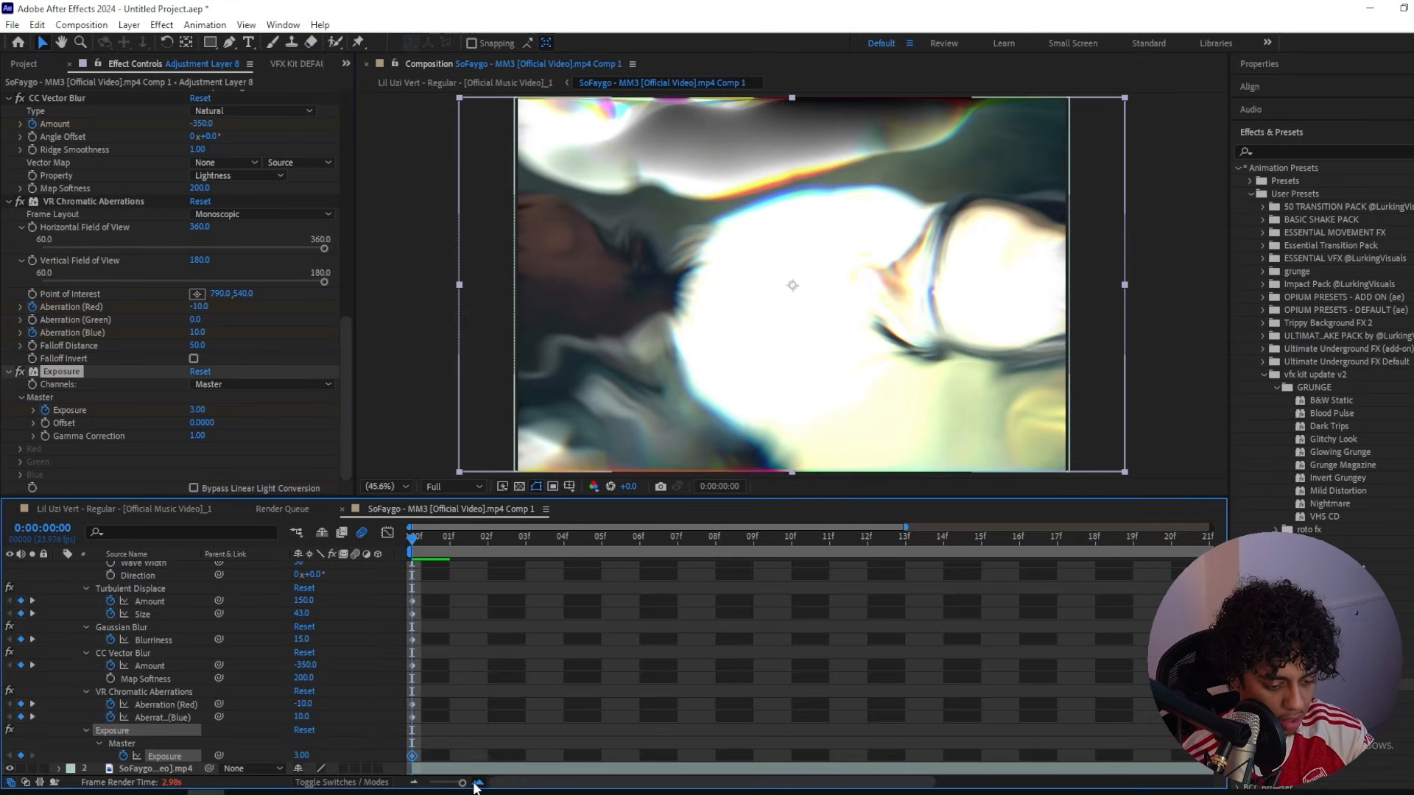
pyautogui.click(519, 537)
pyautogui.click(198, 411)
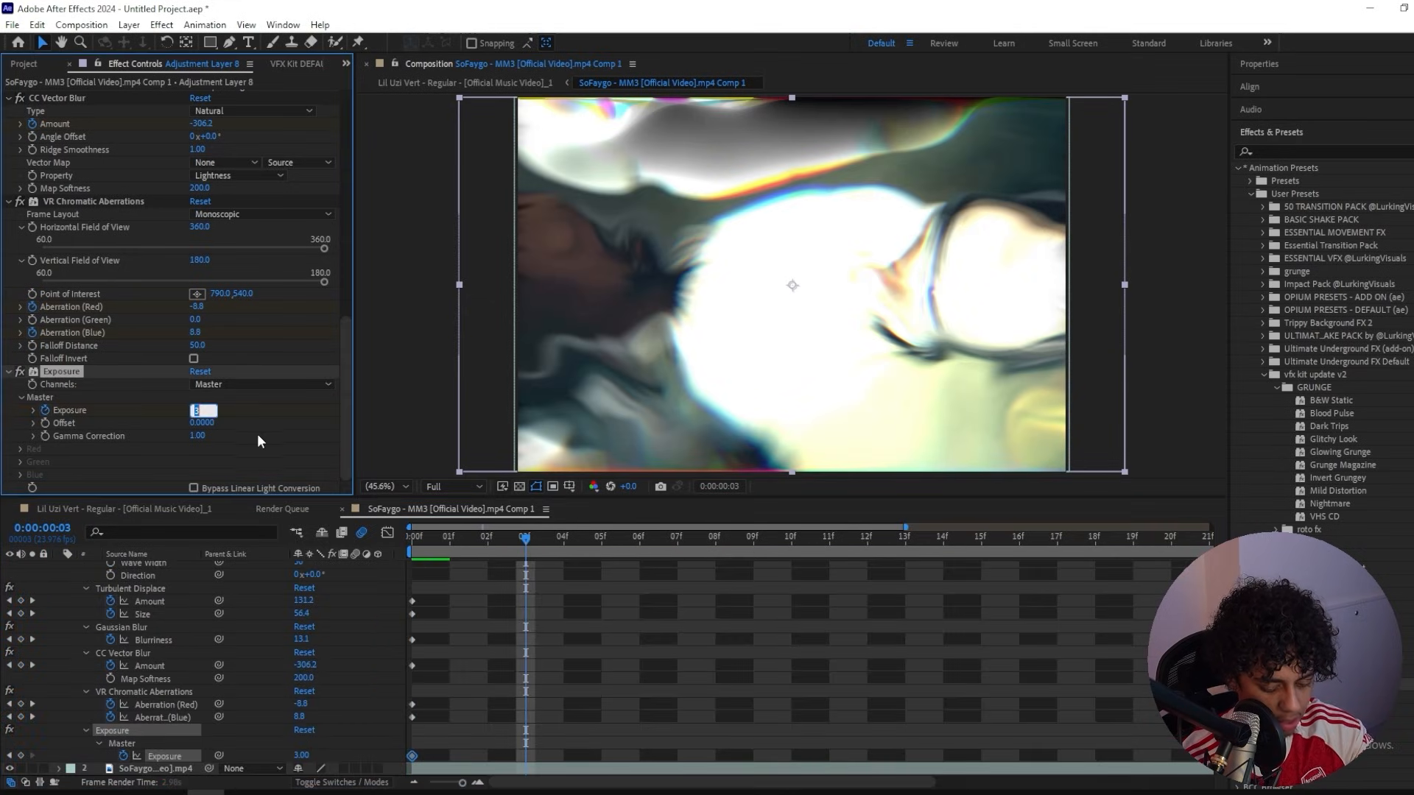
pyautogui.write('0')
pyautogui.press('Return')
# Step: Set the master exposure to 1.8 at frame 5
pyautogui.click(601, 536)
pyautogui.click(199, 410)
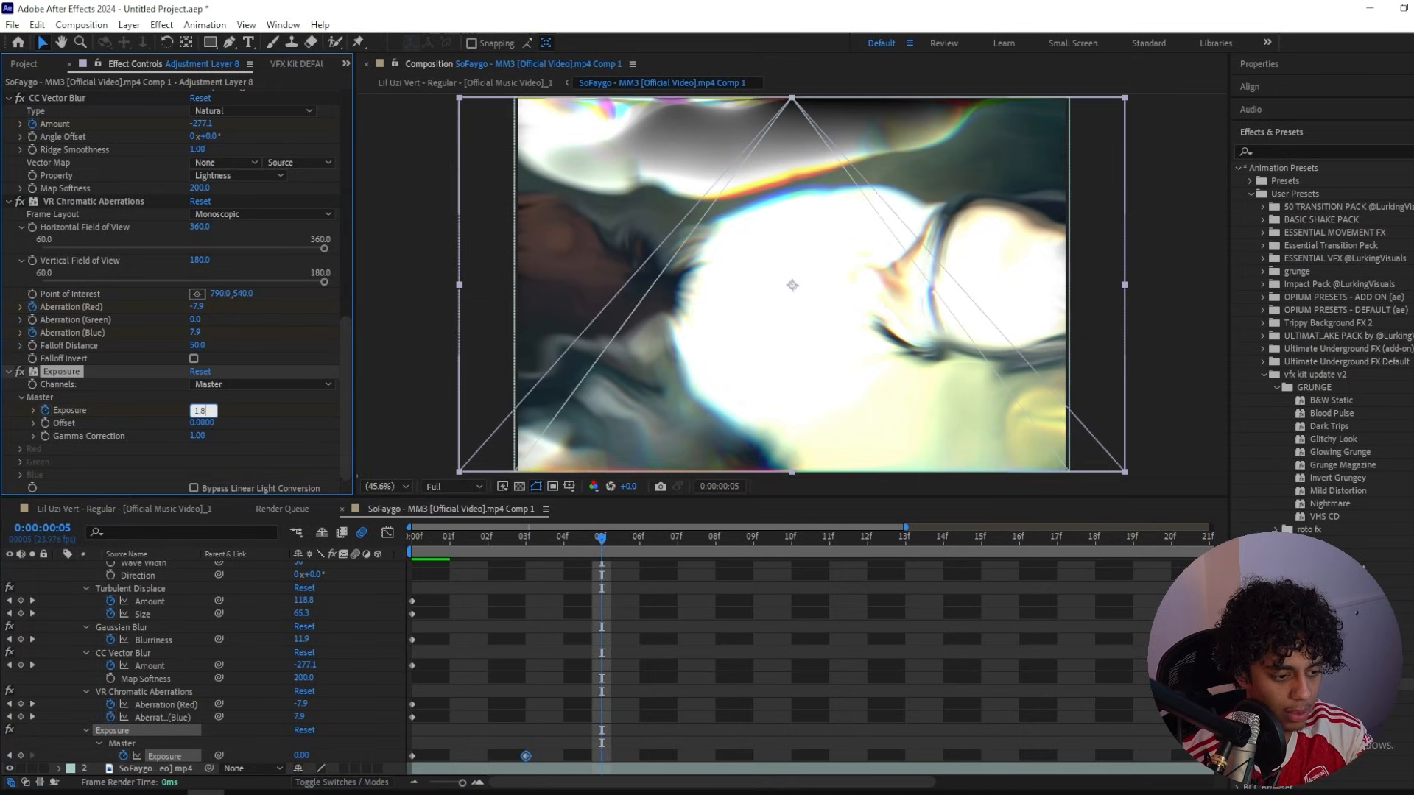
pyautogui.write('1.8')
pyautogui.press('Return')
# Step: Set the master exposure back to 0 at frame 7
pyautogui.click(686, 545)
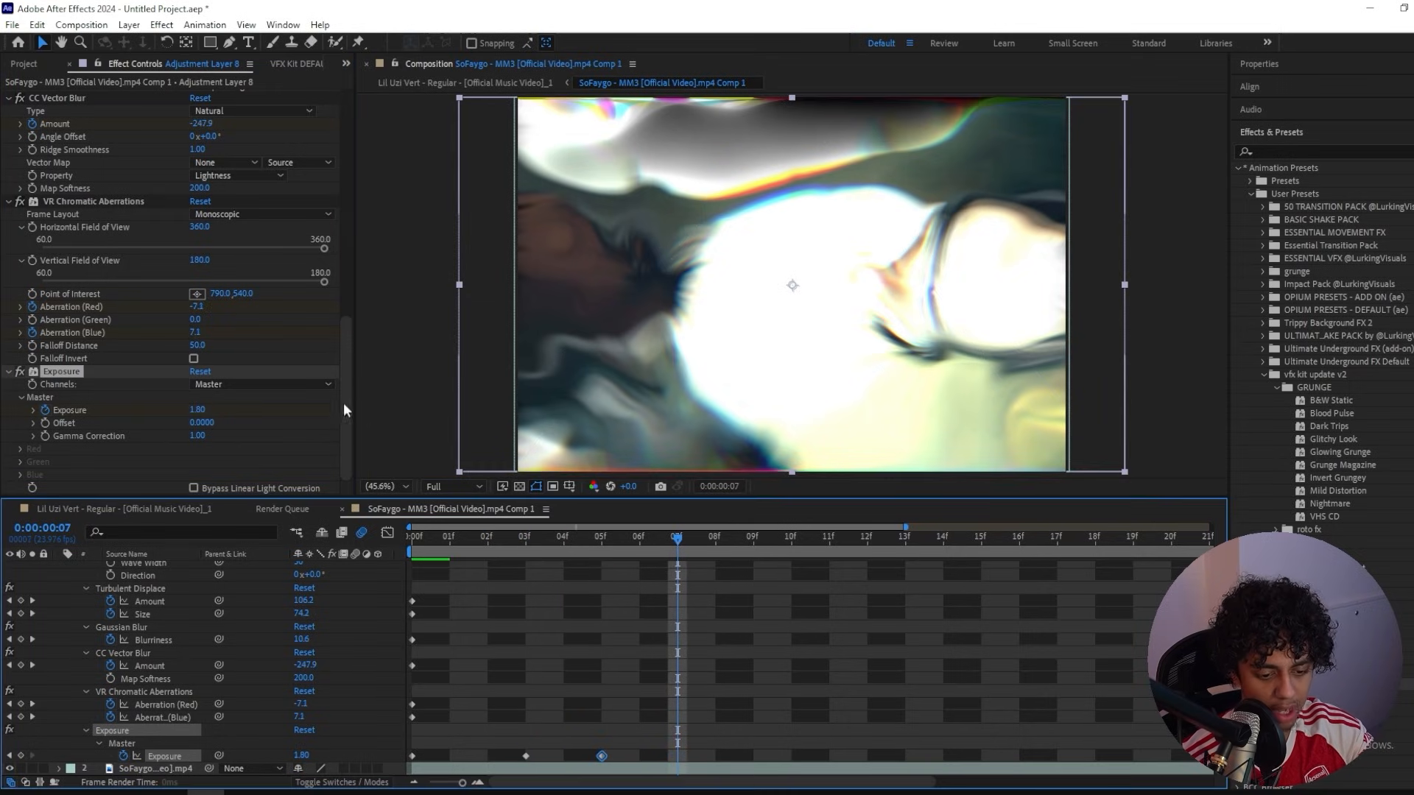
pyautogui.click(198, 410)
pyautogui.write('0')
pyautogui.press('Return')
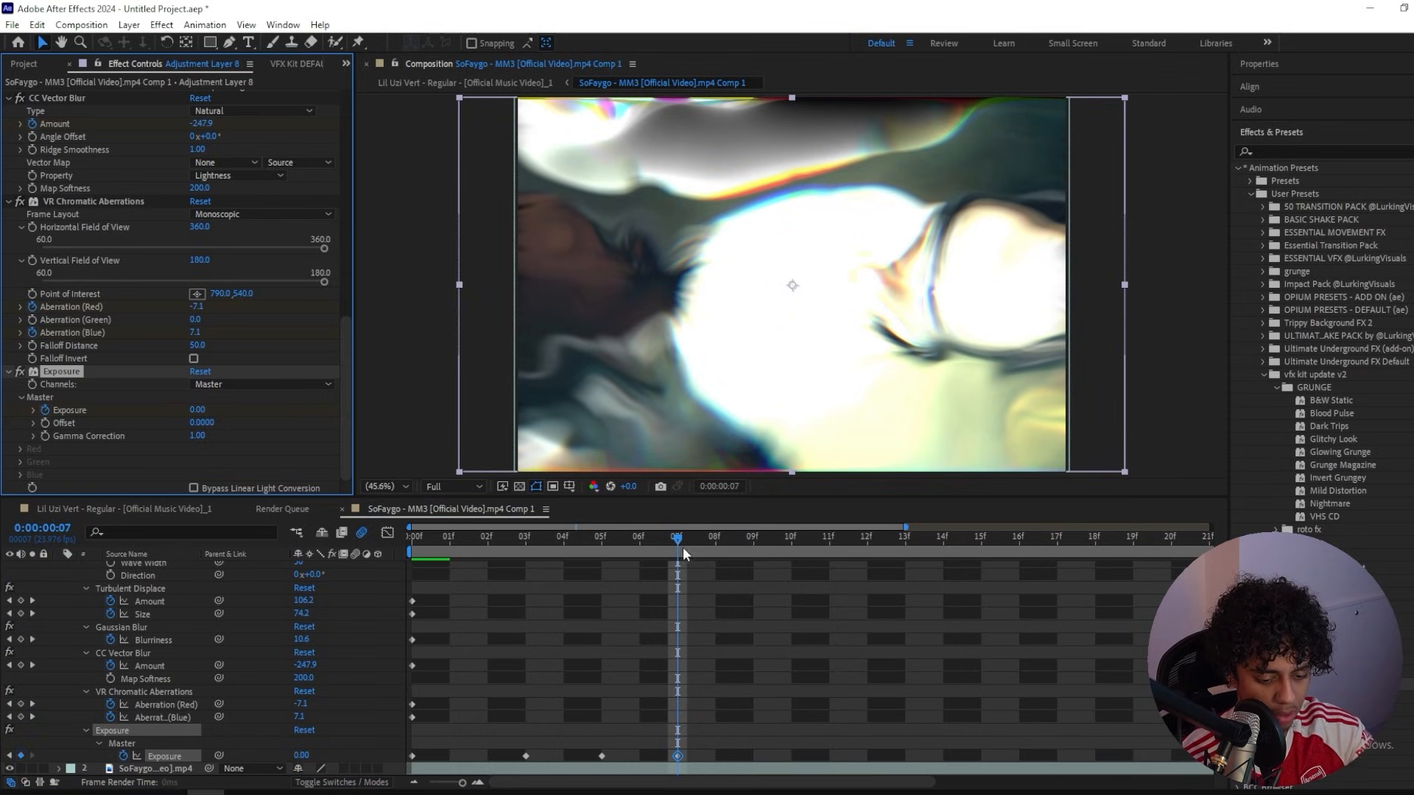
# Step: Play back the transition from the first frame with the preview at quarter resolution, then return to the start
pyautogui.press('Home')
pyautogui.click(425, 782)
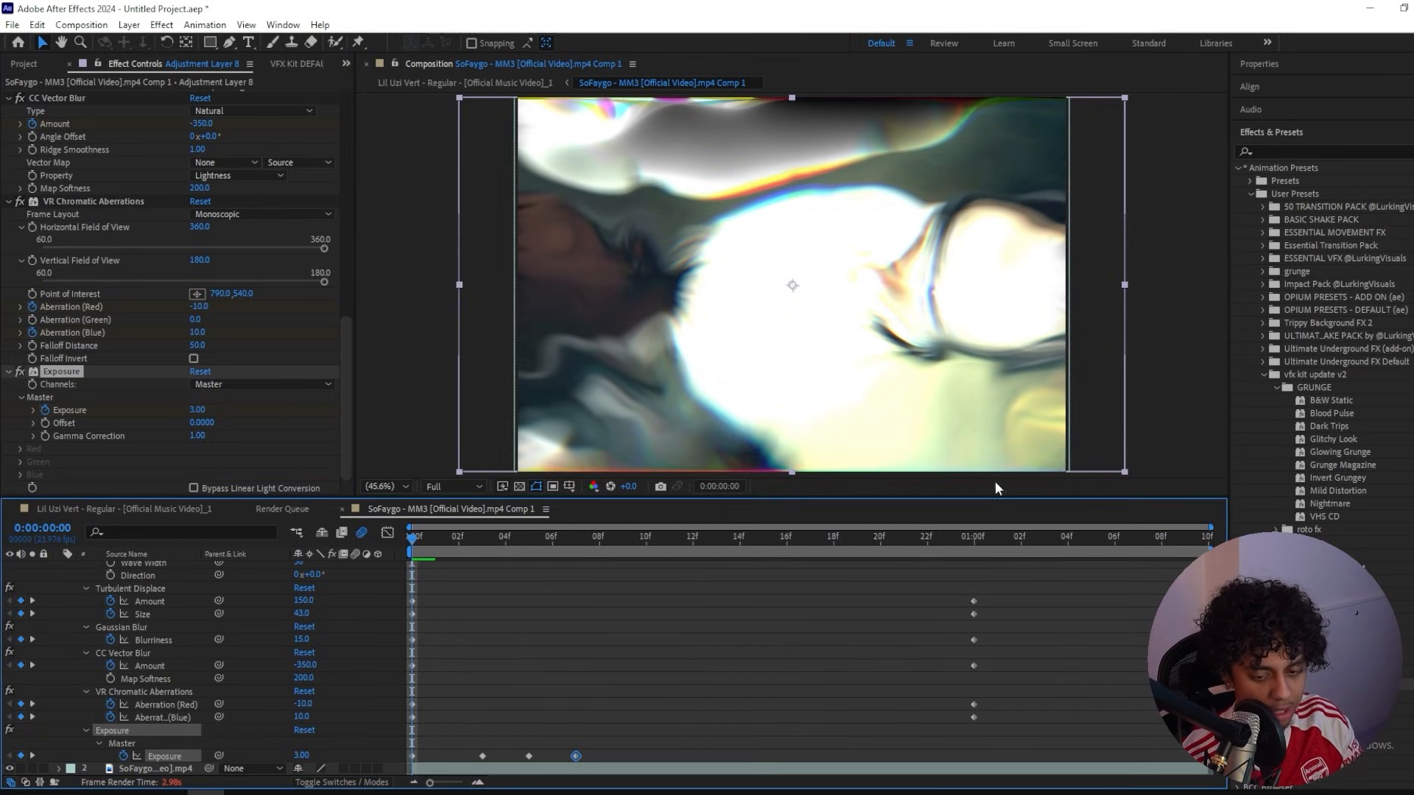
pyautogui.click(1270, 132)
pyautogui.click(1270, 165)
pyautogui.press('space')
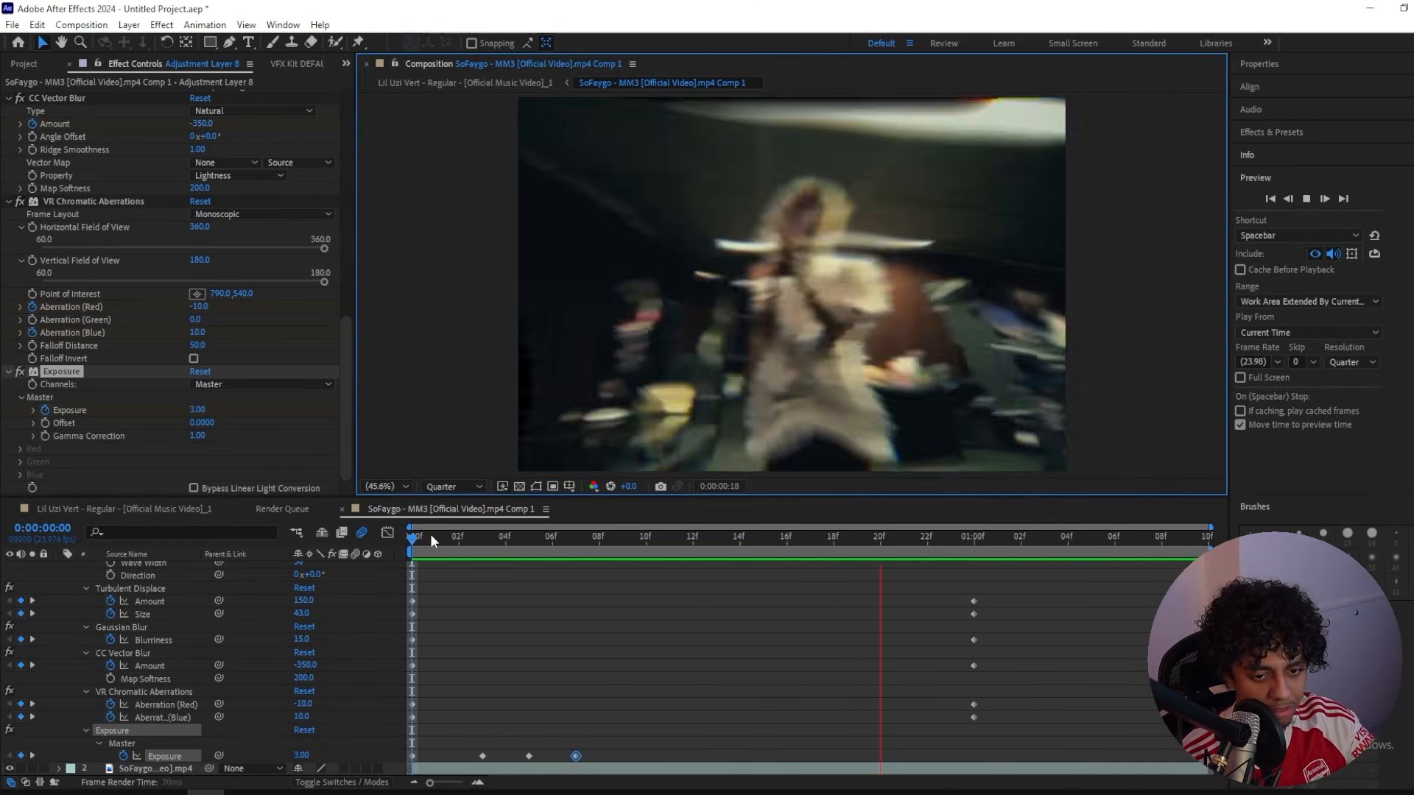
pyautogui.click(421, 541)
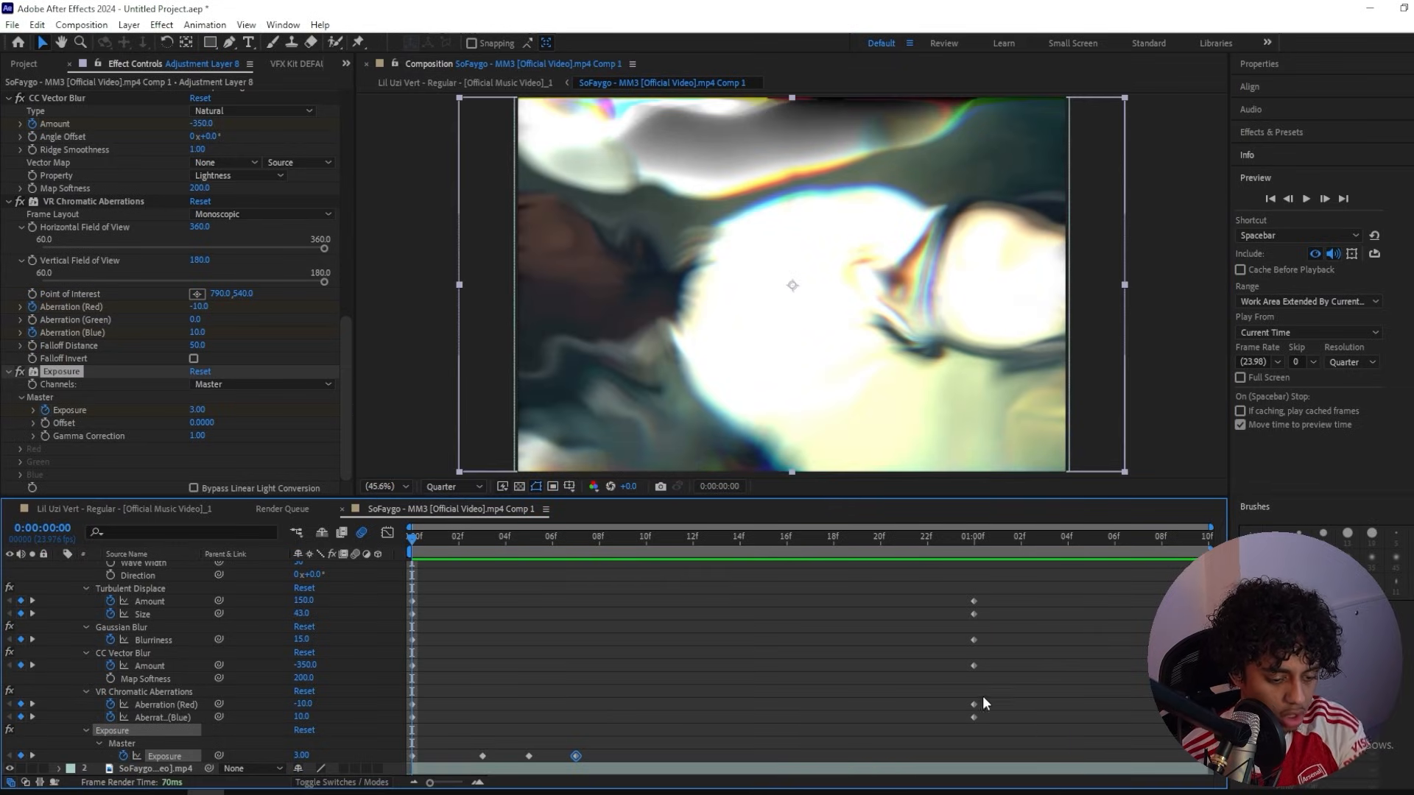
# Step: Apply Easy Ease to all effect keyframes on the adjustment layer
pyautogui.moveTo(1042, 768); pyautogui.dragTo(387, 586)
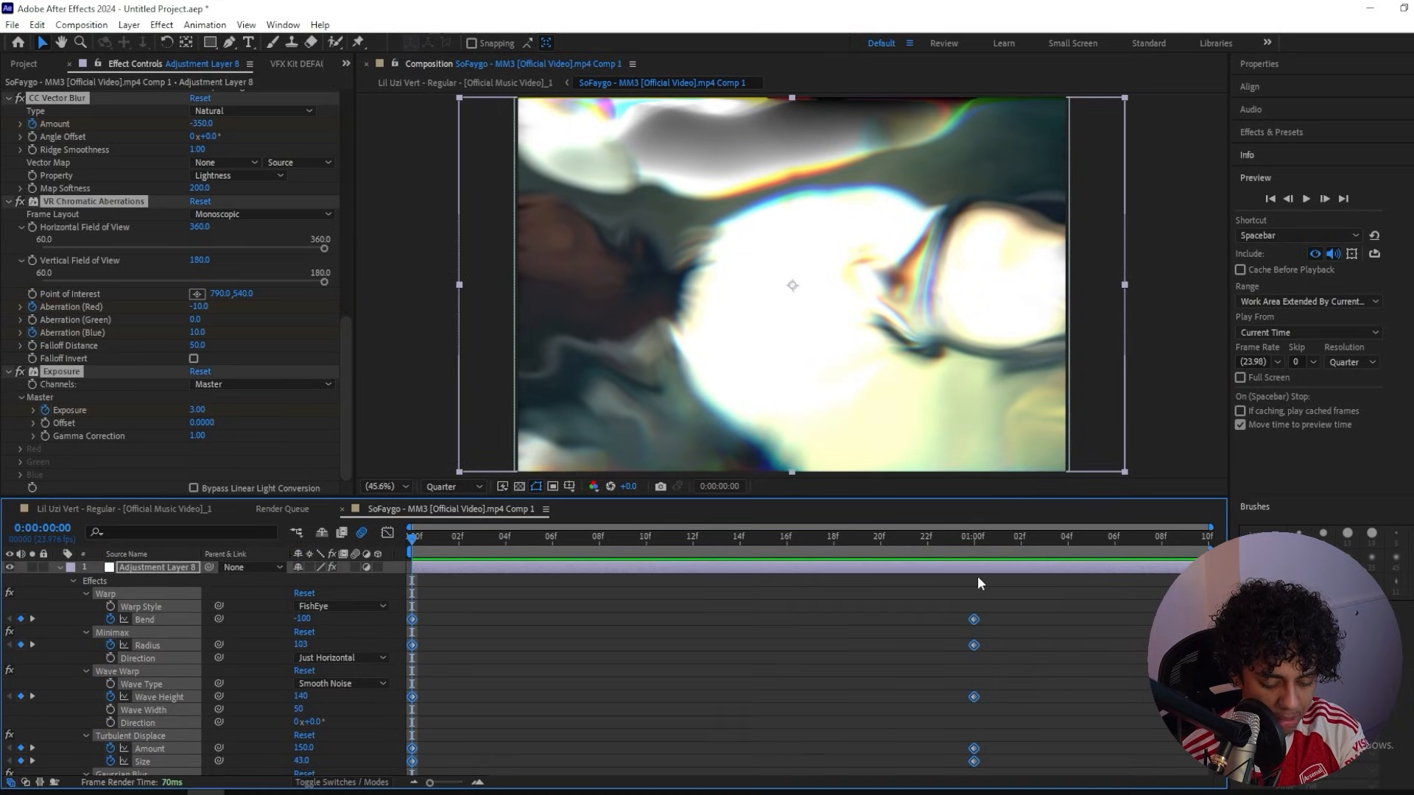
pyautogui.press('F9')
# Step: In the Warp Bend value graph, pull the first keyframe's handle steeply upward and lengthen the last keyframe's handle for a fast start and slow finish
pyautogui.click(540, 594)
pyautogui.moveTo(540, 593); pyautogui.dragTo(404, 622)
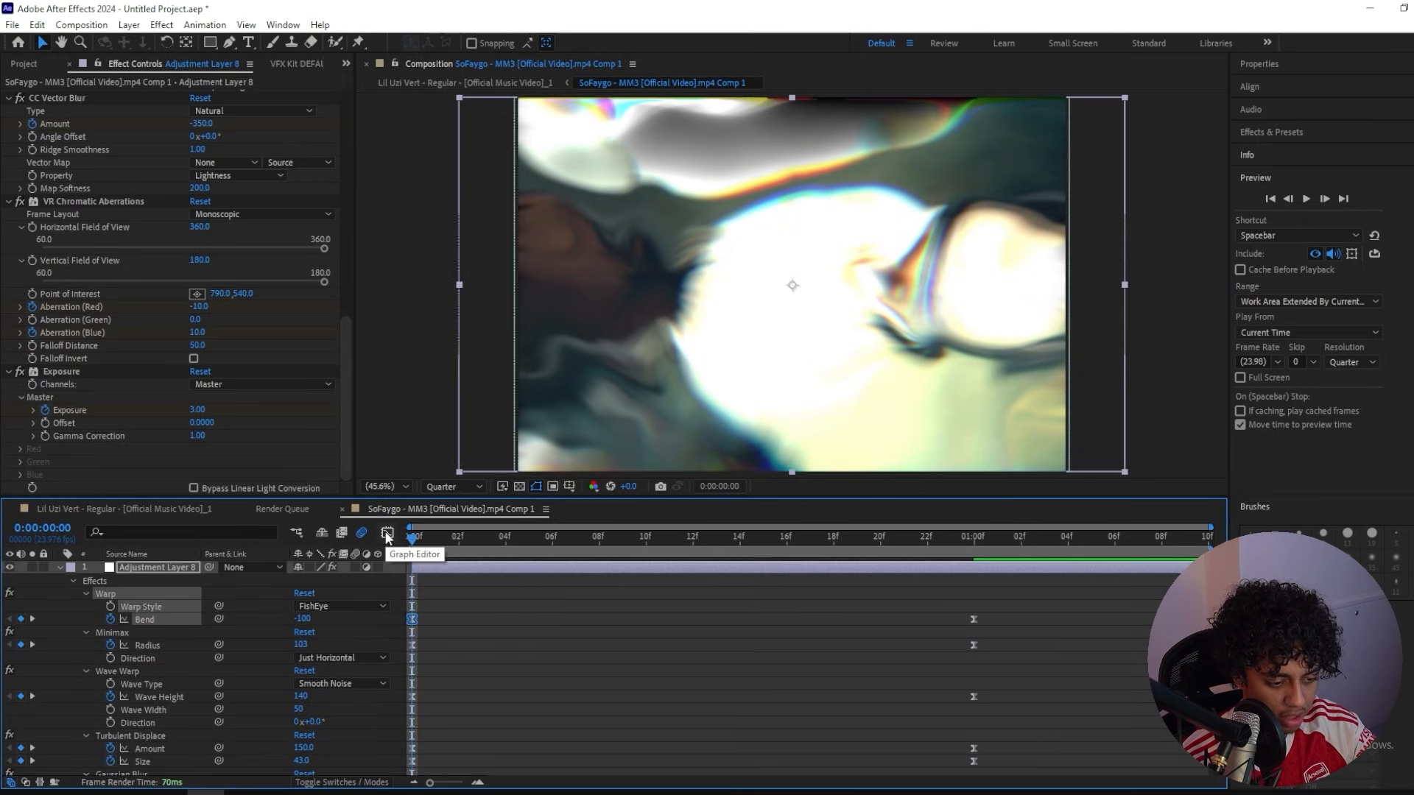
pyautogui.click(387, 533)
pyautogui.click(660, 769)
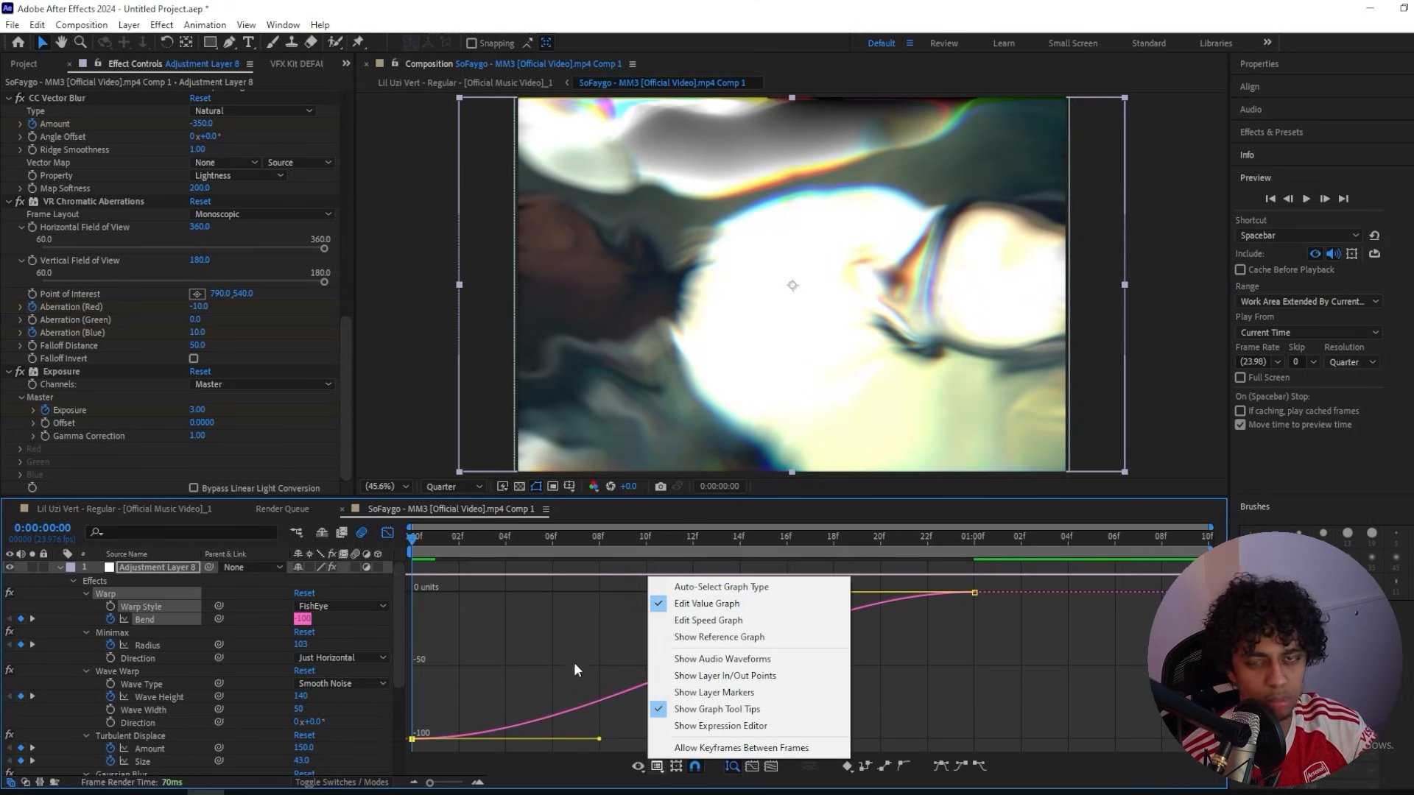
pyautogui.click(598, 739)
pyautogui.moveTo(598, 739); pyautogui.dragTo(416, 642)
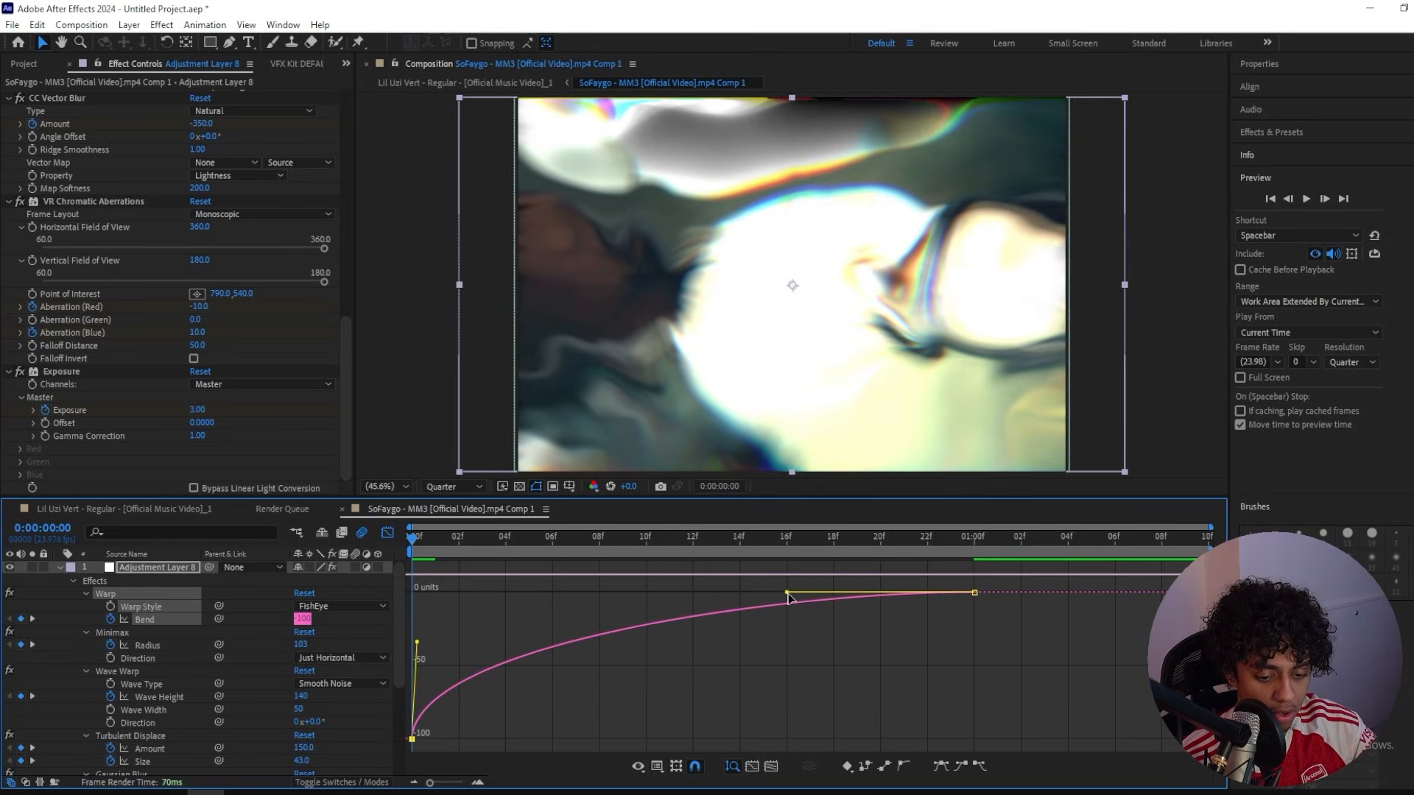
pyautogui.moveTo(785, 594); pyautogui.dragTo(648, 592)
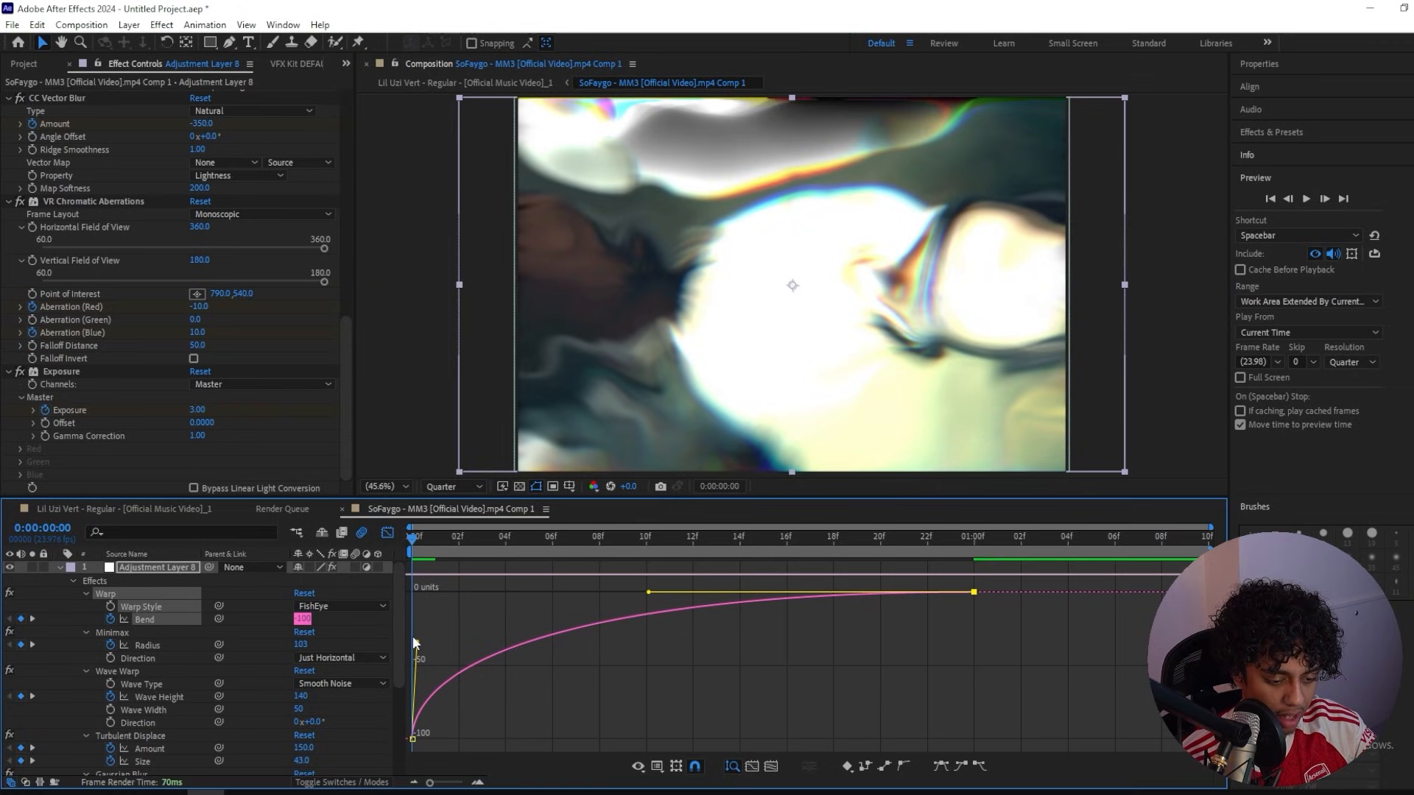
# Step: Refine the steep upward handle of the first Warp Bend keyframe in the value graph and preview the motion
pyautogui.moveTo(409, 648); pyautogui.dragTo(391, 662)
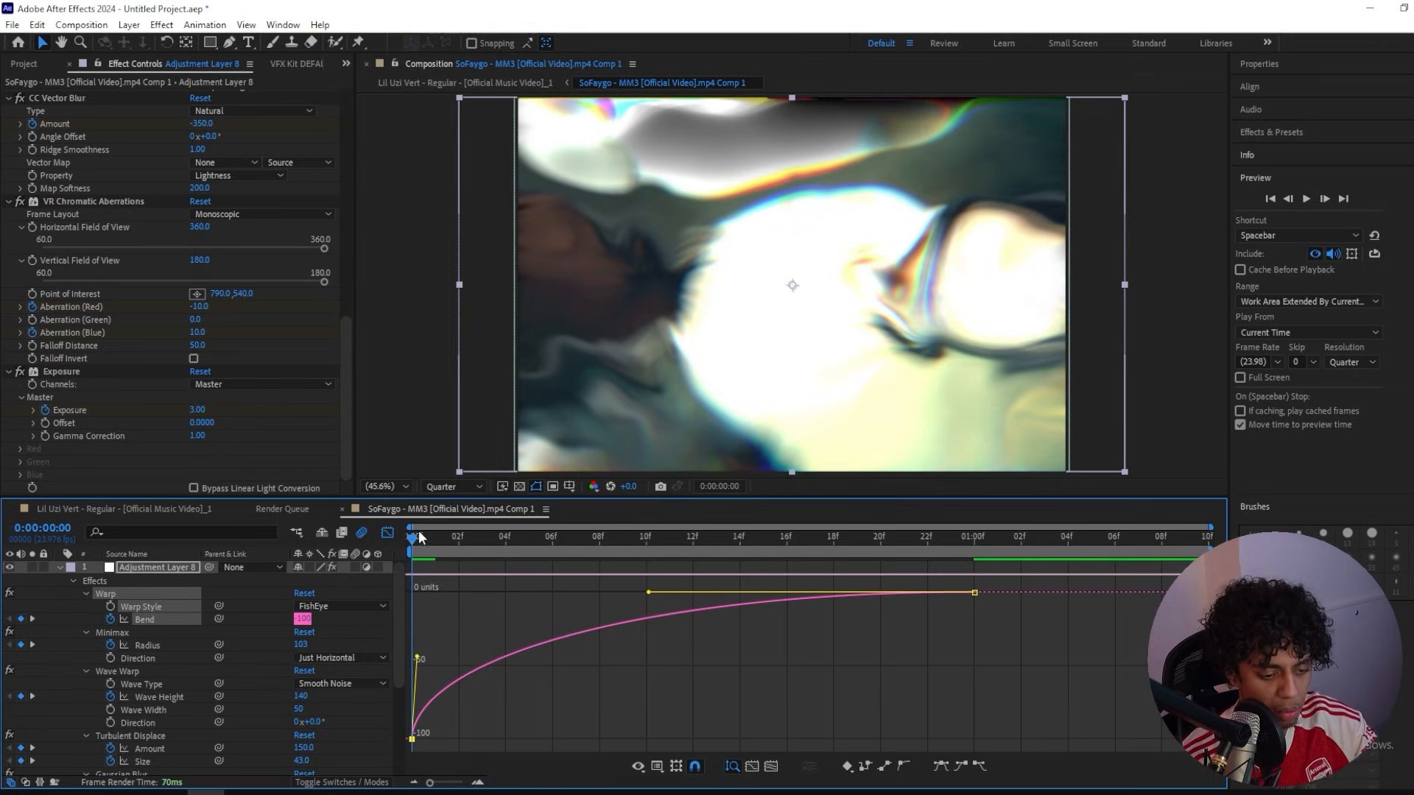
pyautogui.moveTo(417, 663); pyautogui.dragTo(415, 645)
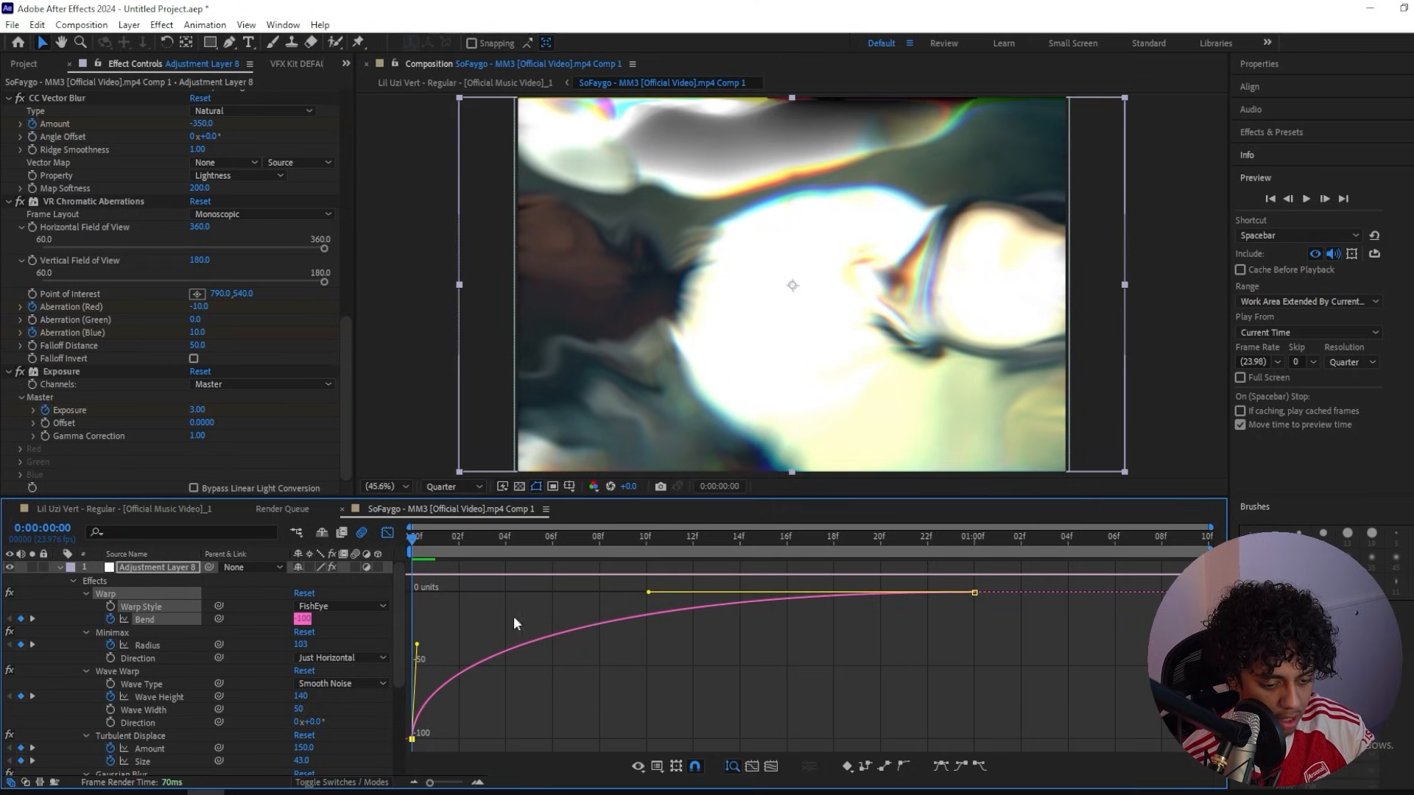
pyautogui.press('space')
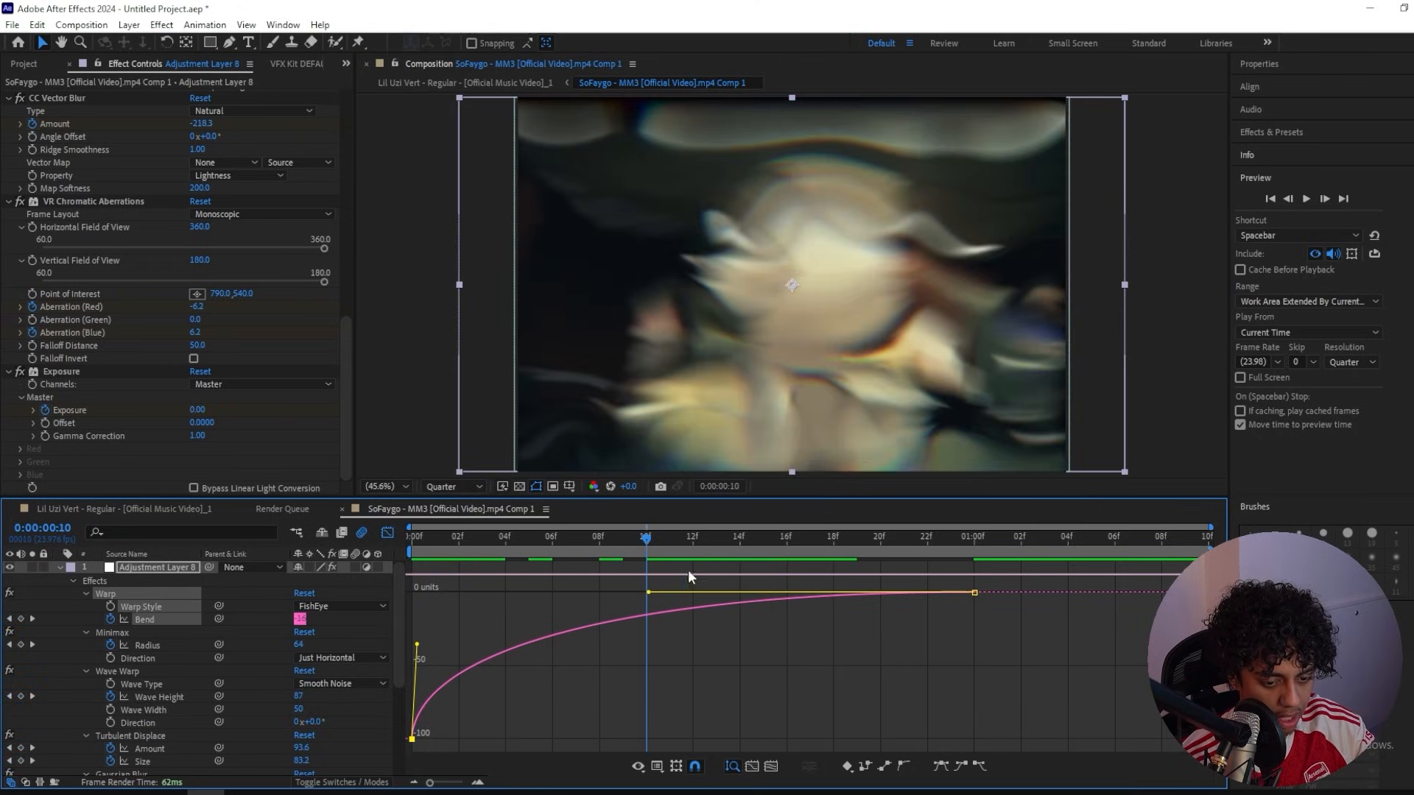
pyautogui.click(387, 533)
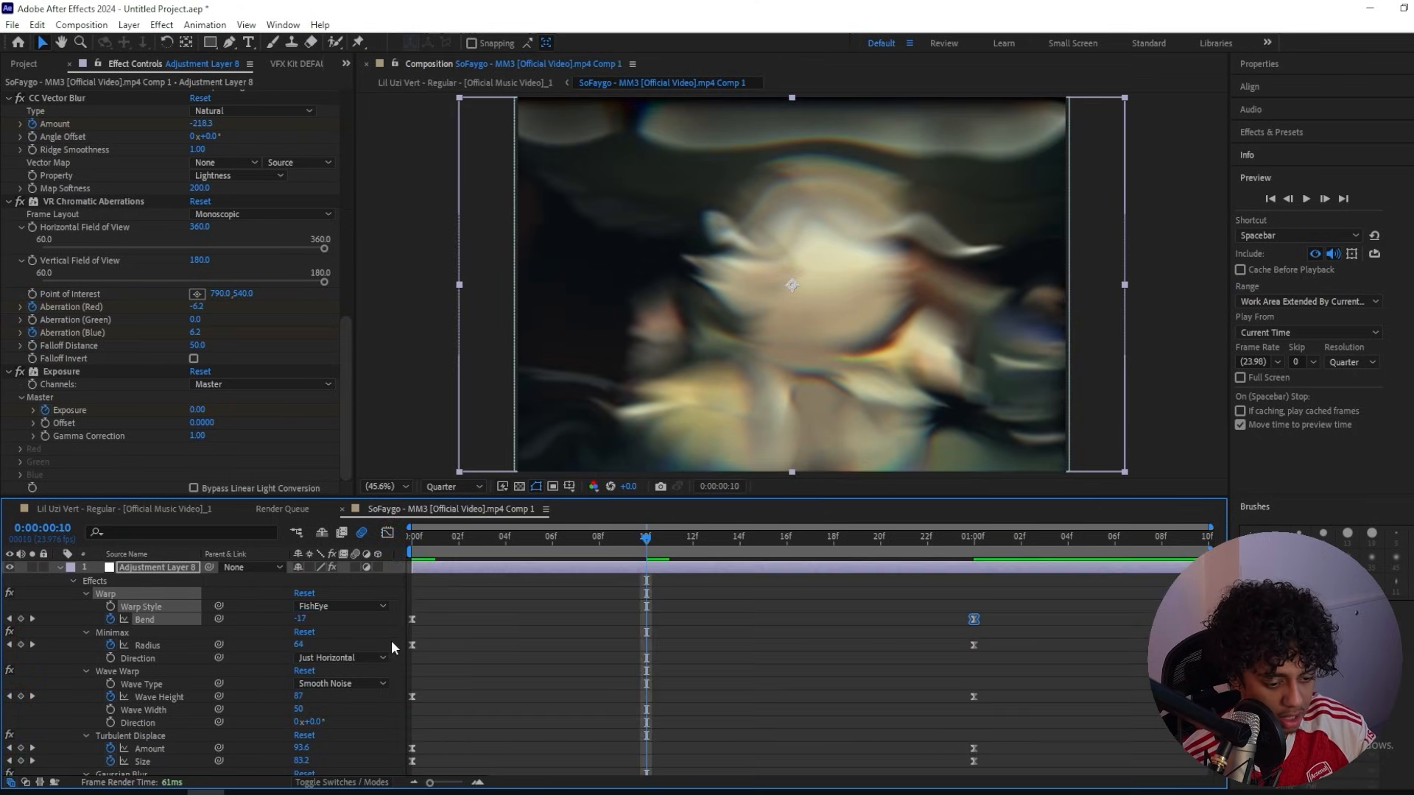
# Step: Shape the Minimax Radius value graph with a steep drop from the first keyframe and a long handle on the last, then scrub to frame 17
pyautogui.click(412, 645)
pyautogui.click(393, 534)
pyautogui.moveTo(600, 576); pyautogui.dragTo(417, 663)
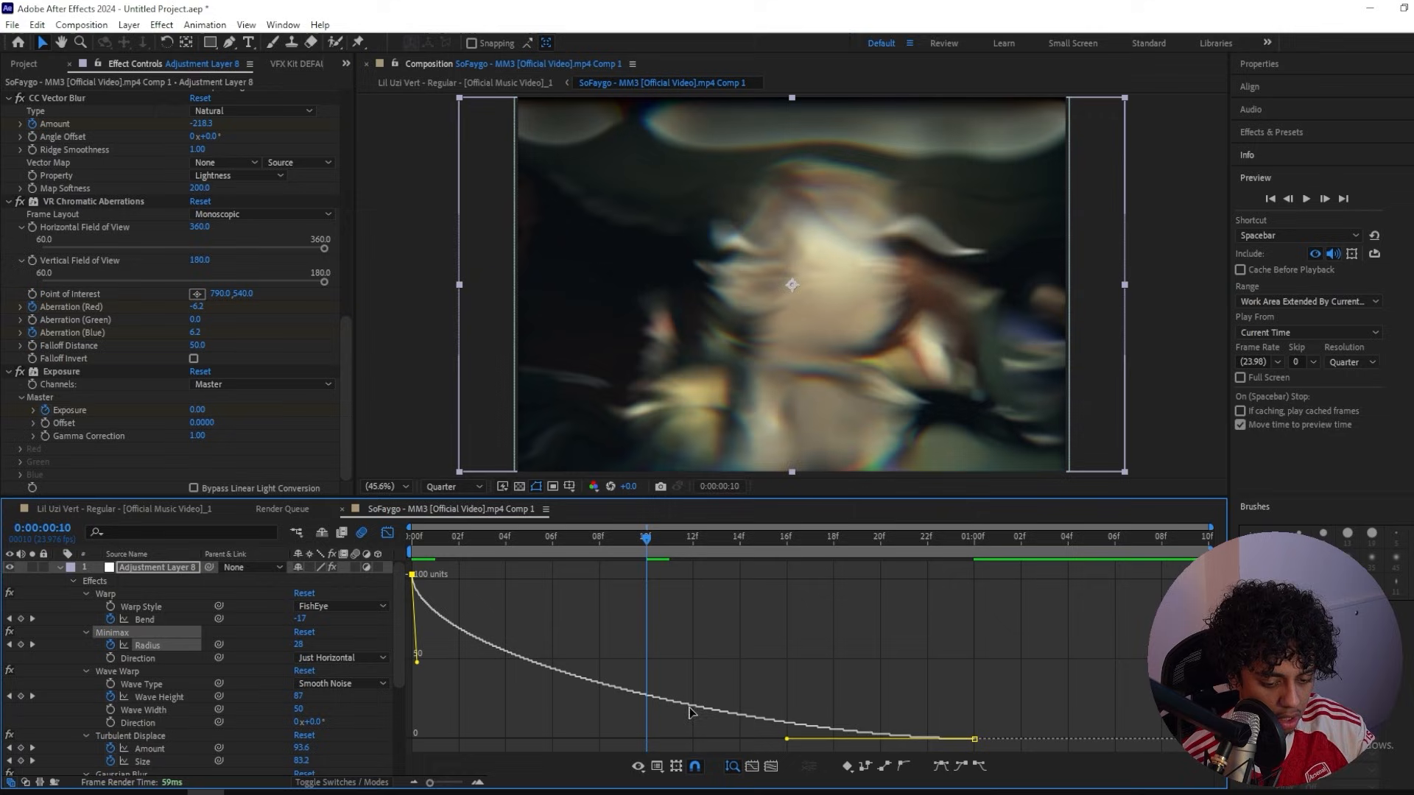
pyautogui.moveTo(786, 739); pyautogui.dragTo(646, 737)
pyautogui.moveTo(640, 539); pyautogui.dragTo(811, 604)
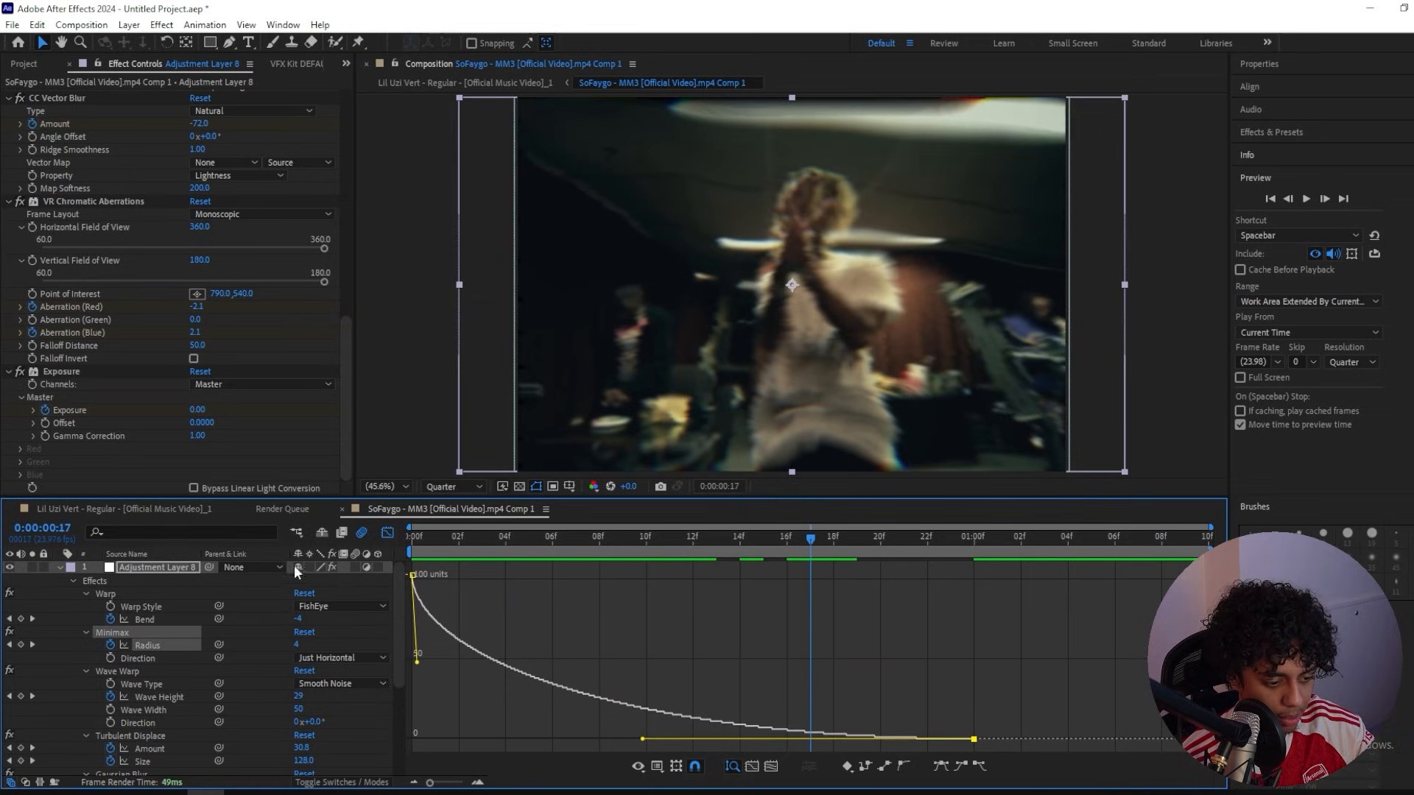
# Step: Shape the Wave Warp Wave Height graph with a steep initial drop and a long, flat handle on the last keyframe
pyautogui.click(159, 697)
pyautogui.moveTo(598, 574); pyautogui.dragTo(545, 716)
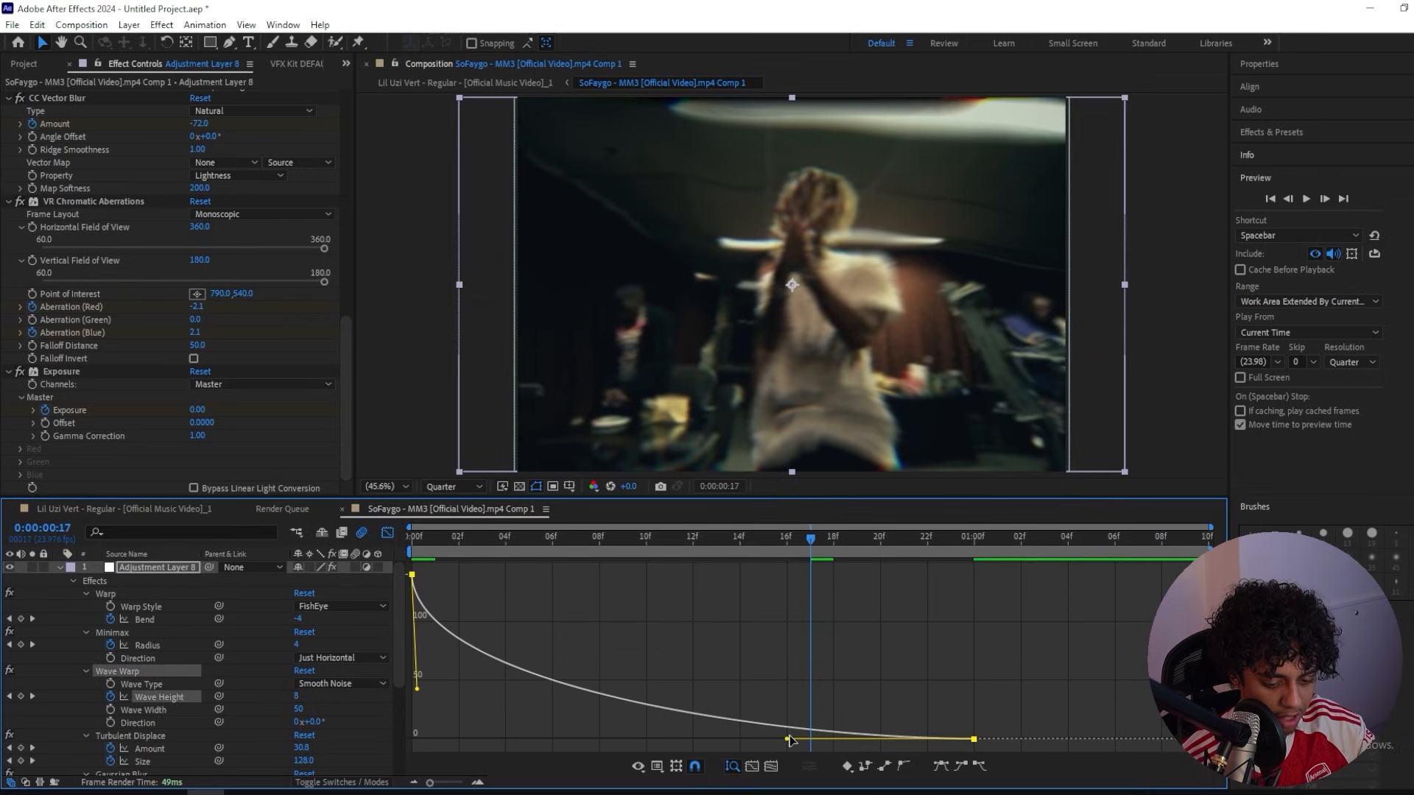
pyautogui.moveTo(789, 739); pyautogui.dragTo(612, 739)
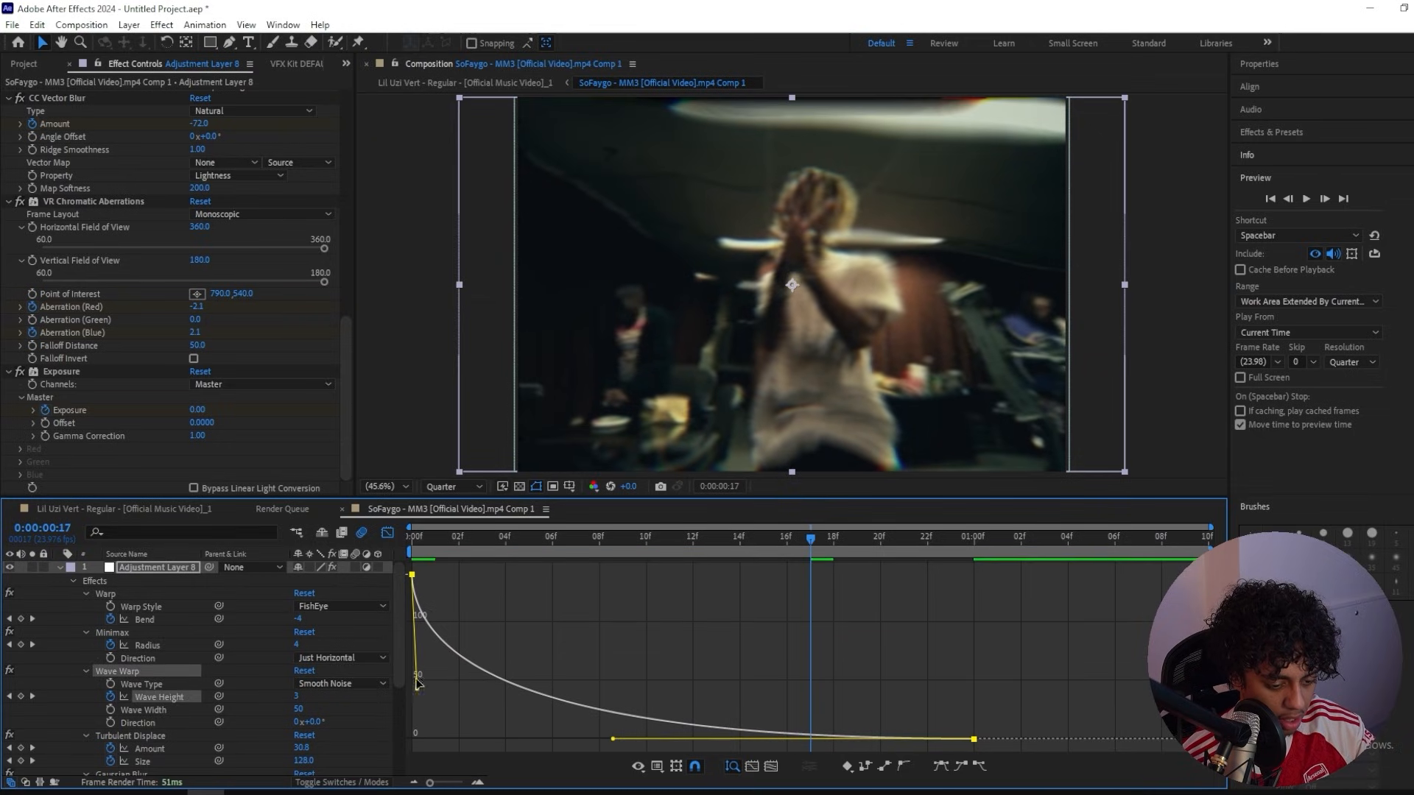
pyautogui.moveTo(417, 683); pyautogui.dragTo(434, 635)
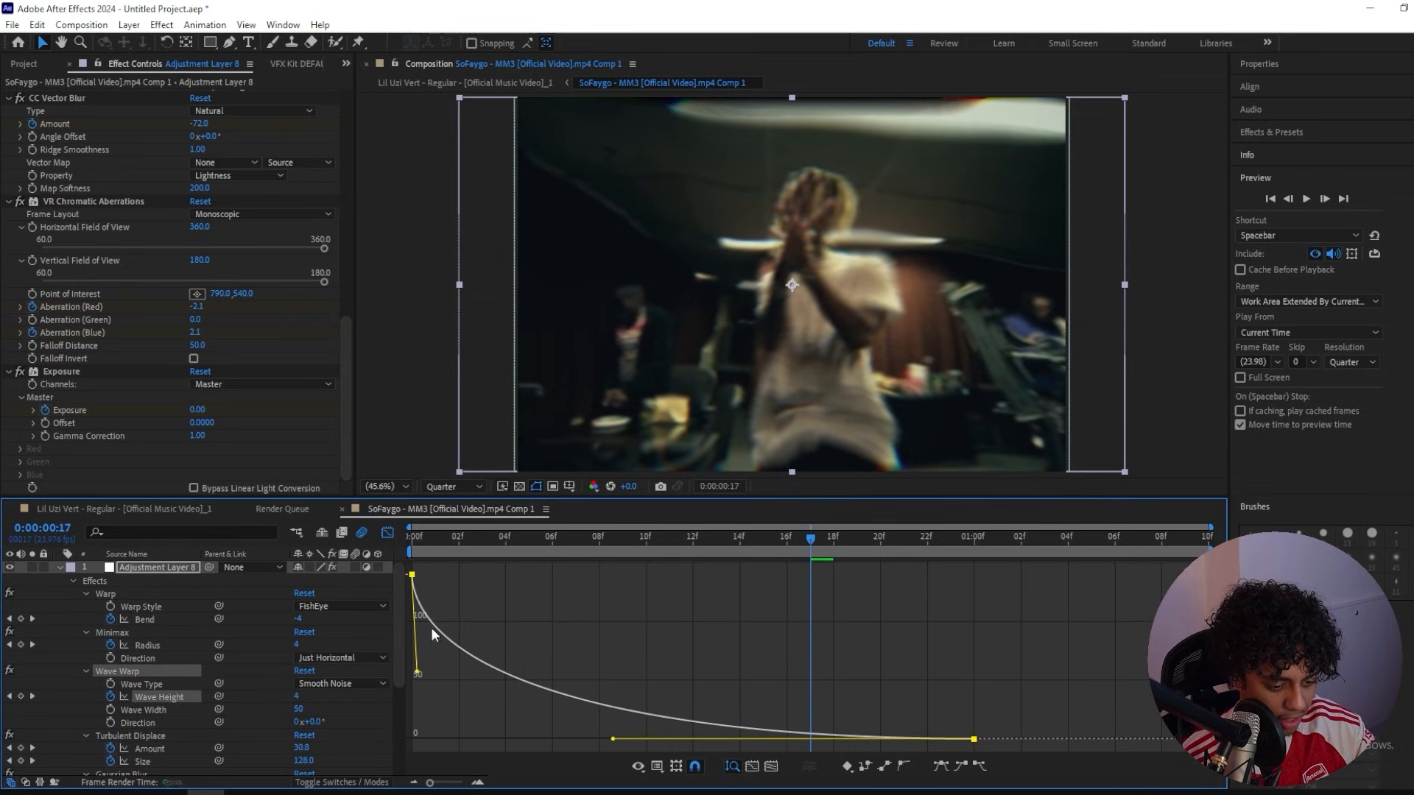
# Step: Pull the first keyframe's handle steeply downward in the Turbulent Displace Amount value graph for a fast start
pyautogui.click(387, 532)
pyautogui.scroll(-3, 393, 595)
pyautogui.click(391, 534)
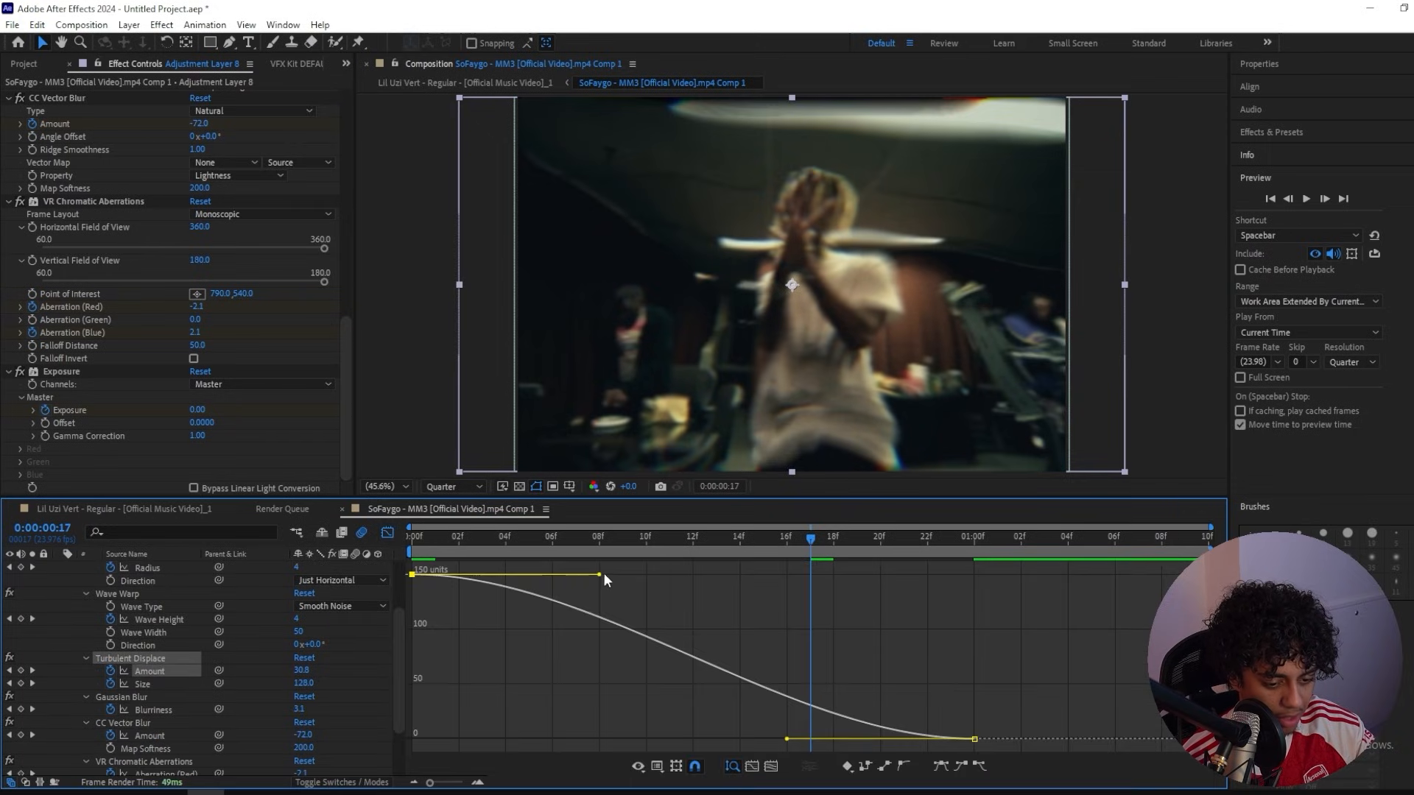
pyautogui.moveTo(598, 574); pyautogui.dragTo(337, 639)
# Step: Apply a Flow curve of 0.00, 0.65, 0.38, 1.00 to the keyframes from Turbulent Displace Size through VR Chromatic Aberrations
pyautogui.moveTo(993, 618); pyautogui.dragTo(354, 724)
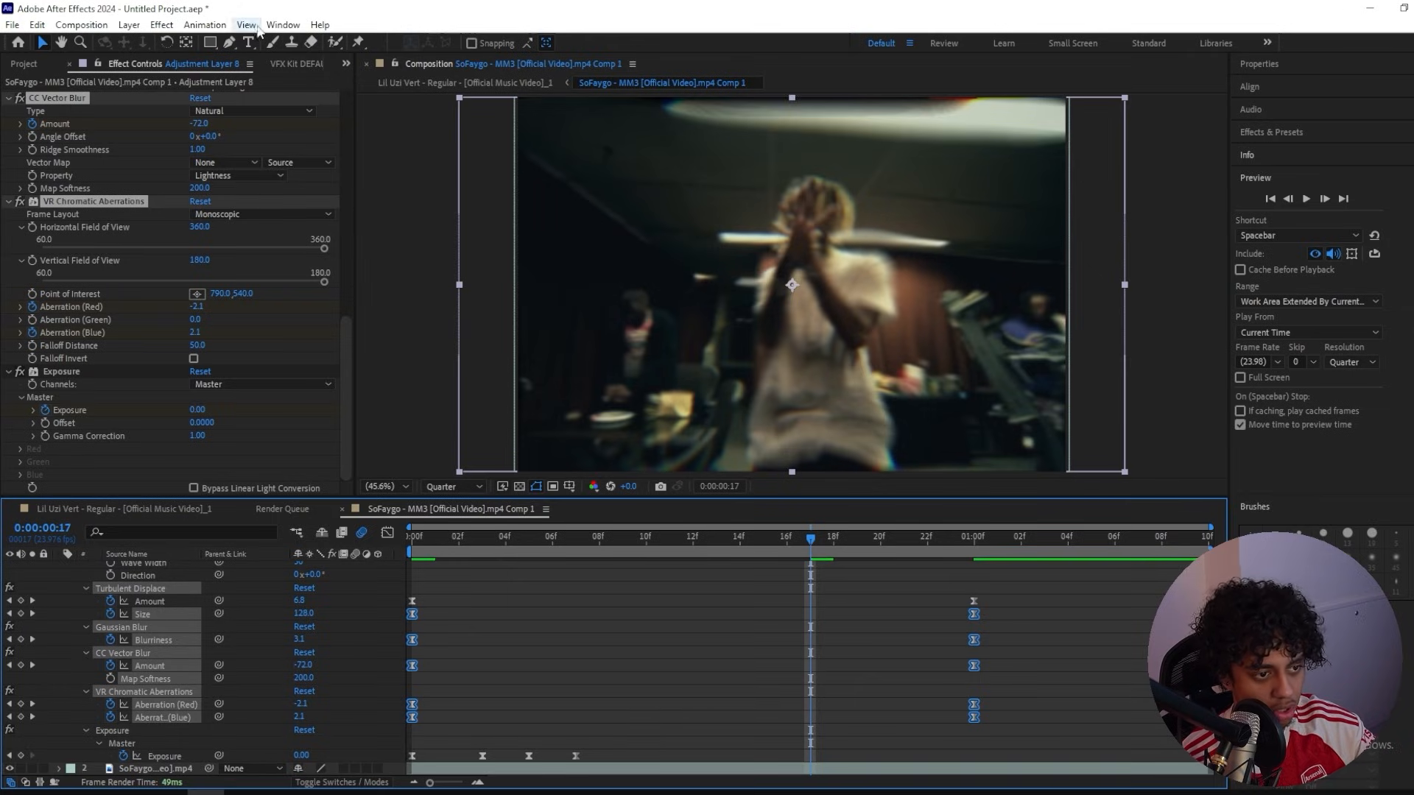
pyautogui.click(283, 25)
pyautogui.moveTo(331, 123)
pyautogui.click(641, 191)
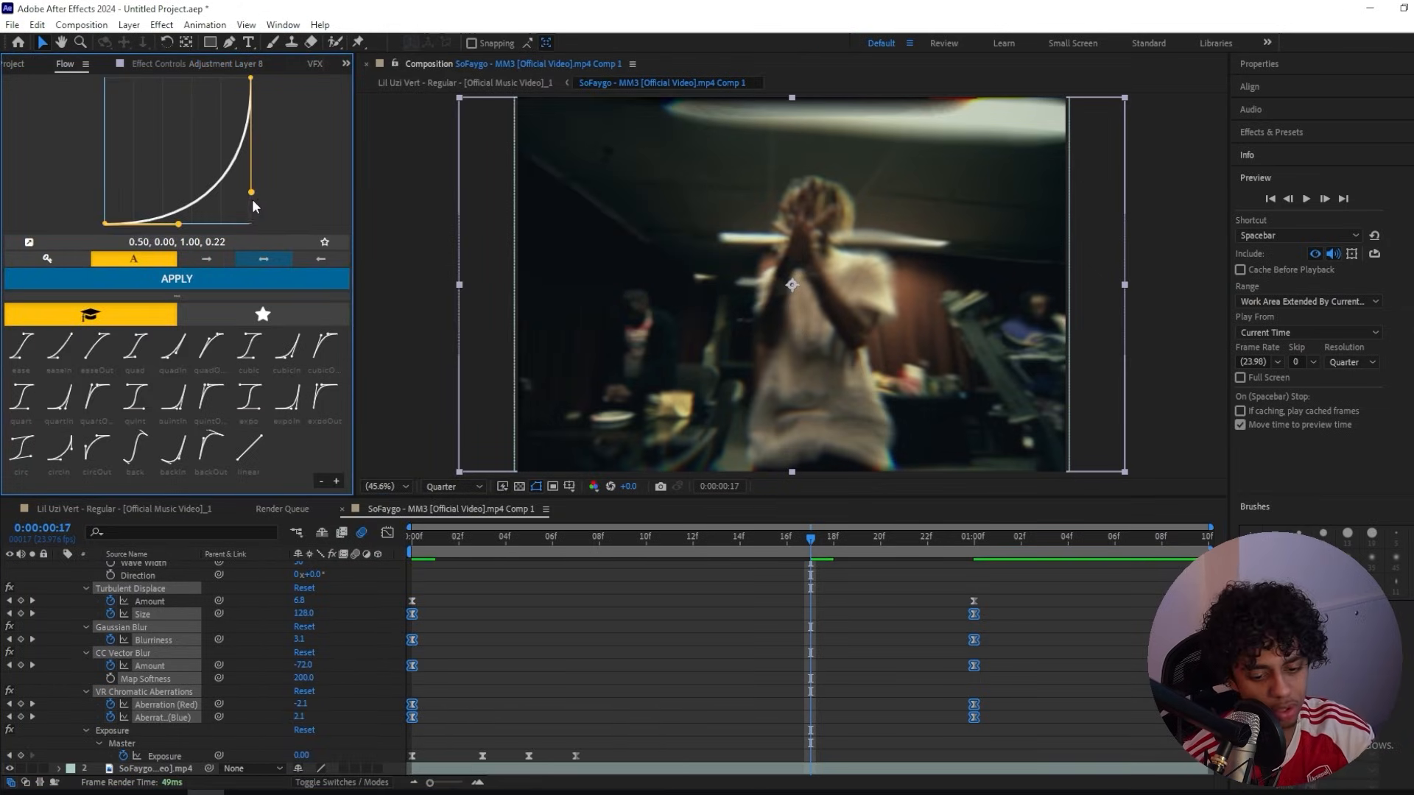
pyautogui.moveTo(256, 198); pyautogui.dragTo(160, 93)
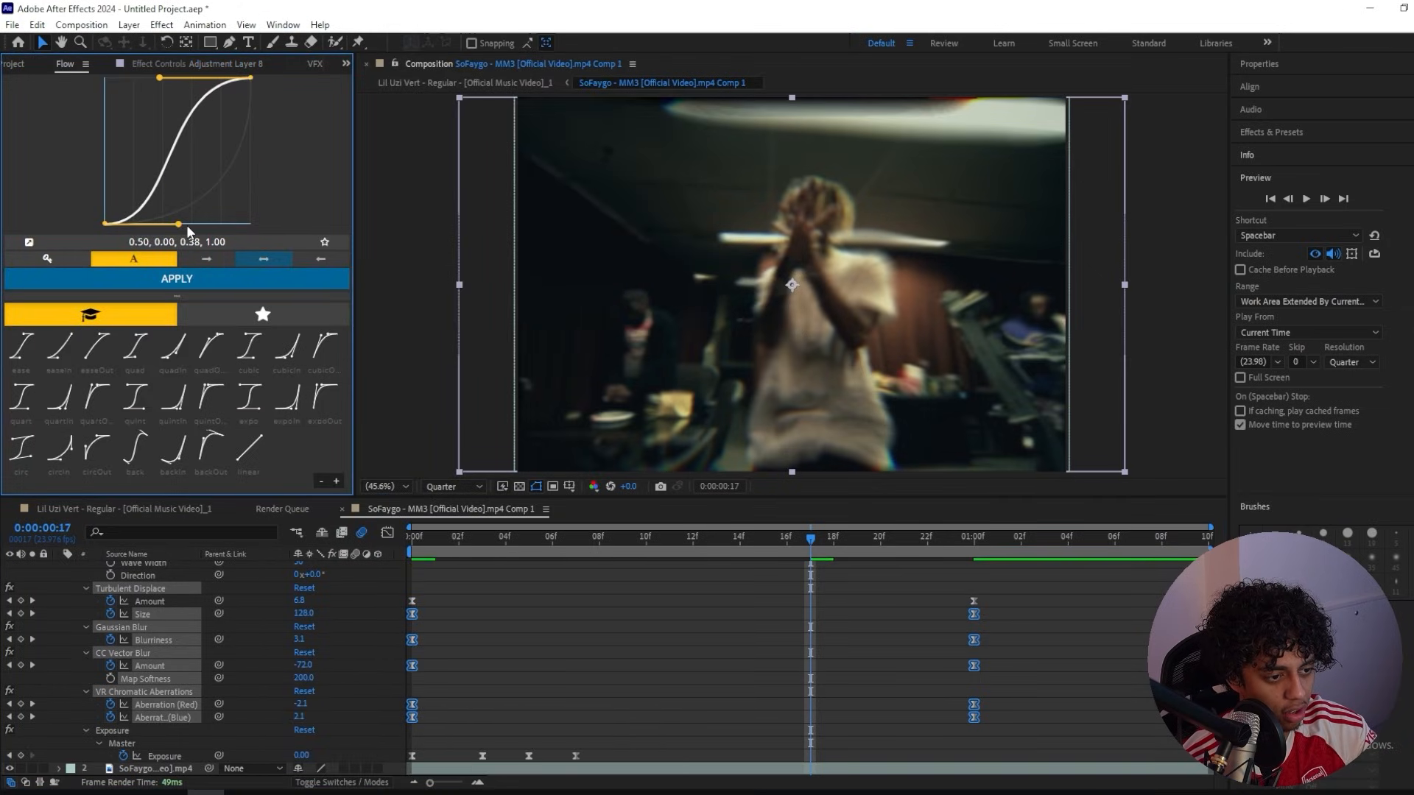
pyautogui.moveTo(179, 226); pyautogui.dragTo(104, 129)
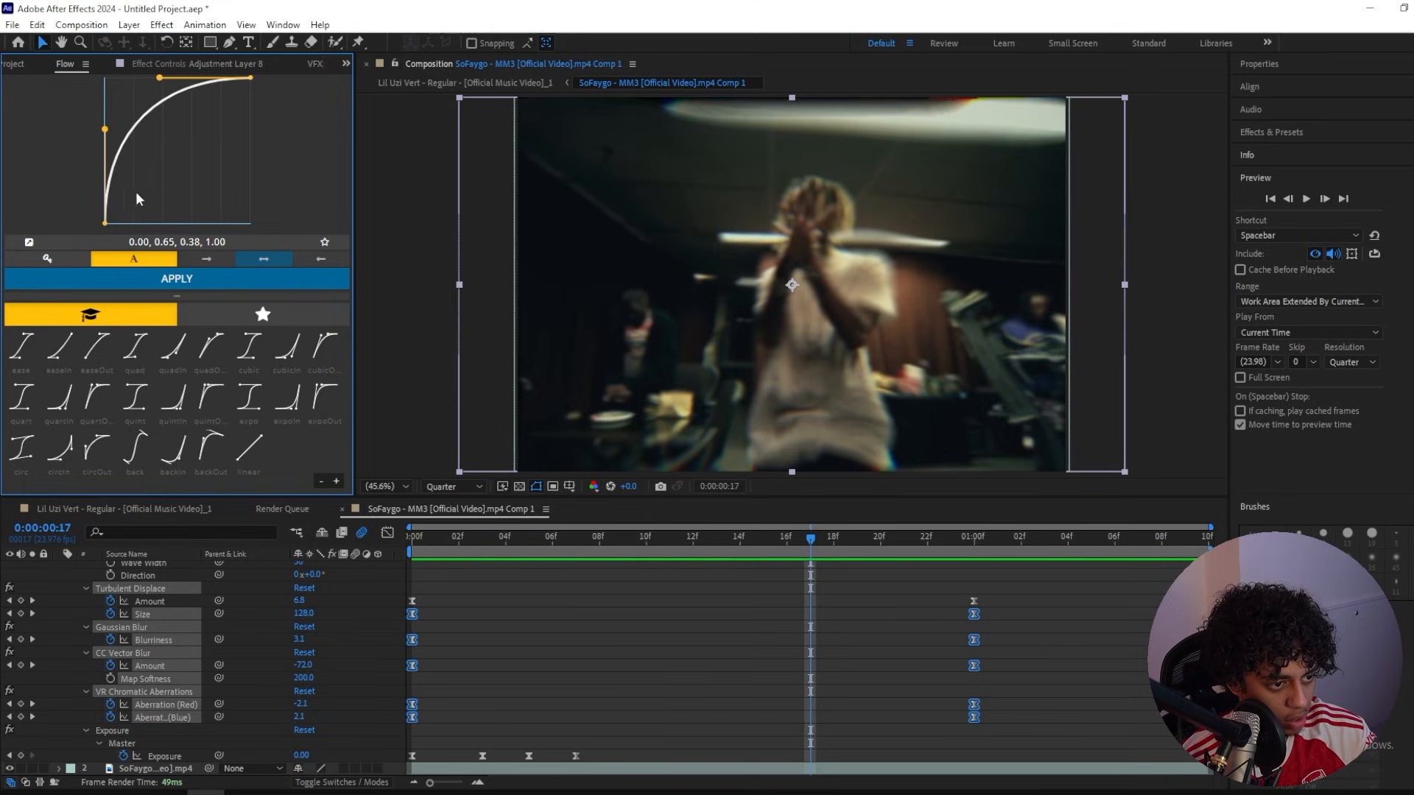
pyautogui.click(190, 289)
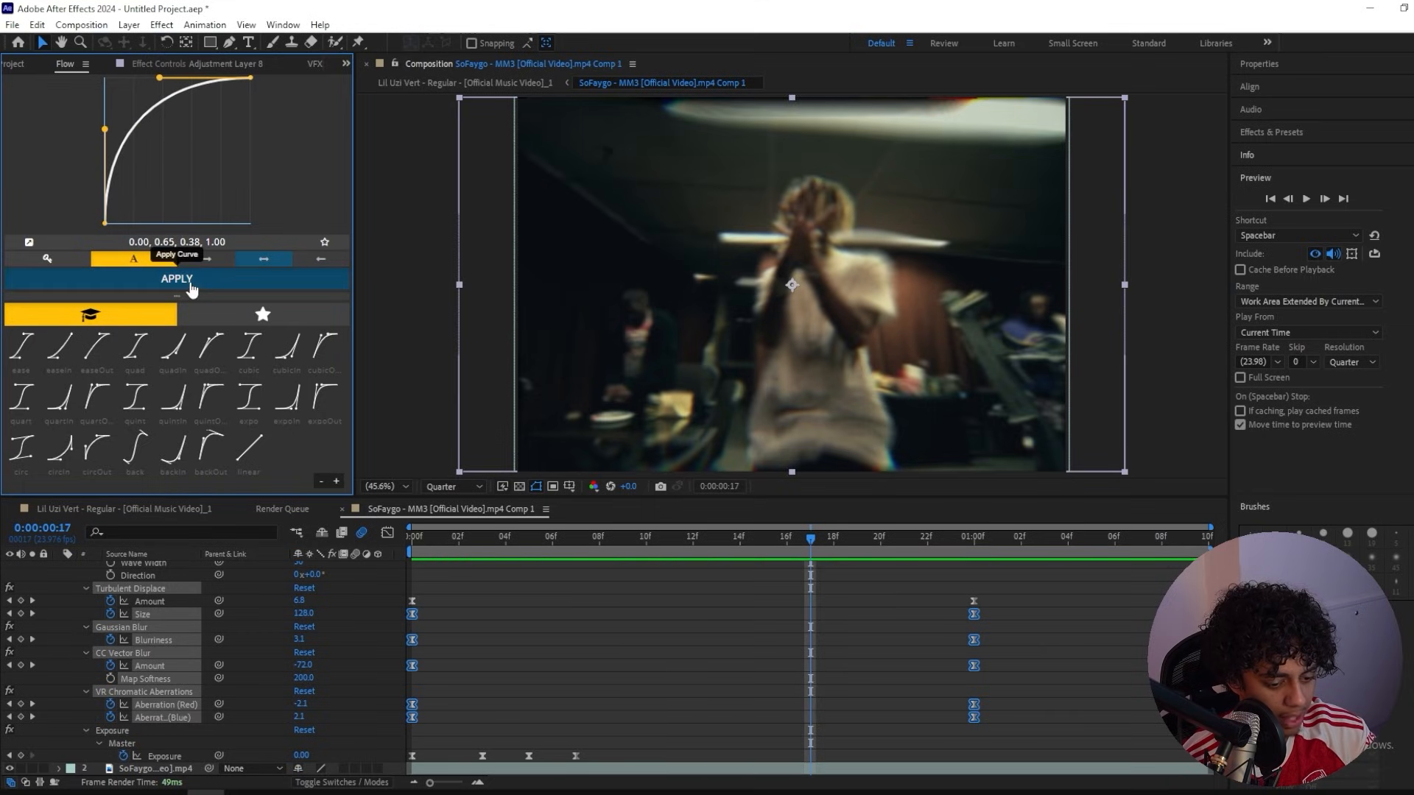
# Step: Play back the transition from the first frame with the keyframes deselected
pyautogui.click(412, 539)
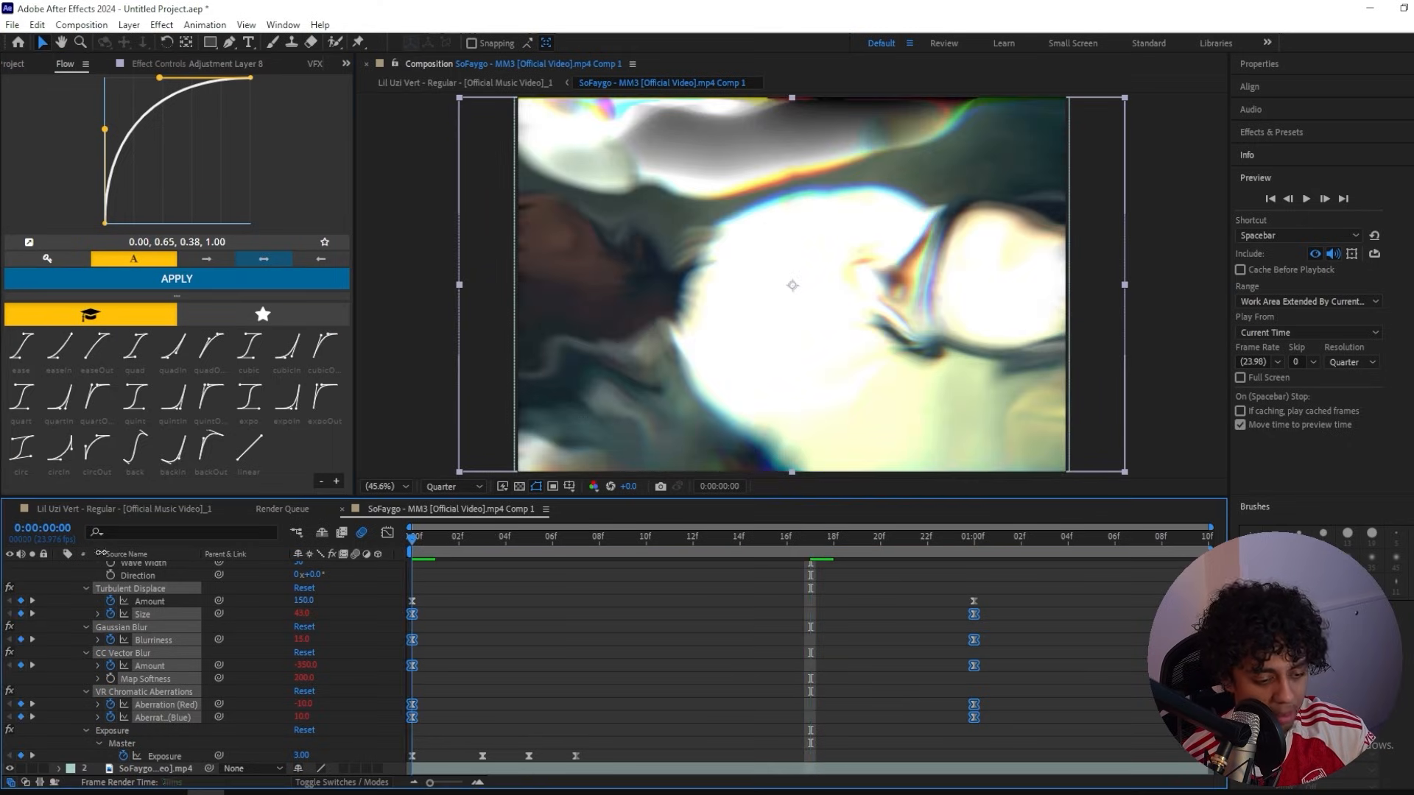
pyautogui.click(757, 599)
pyautogui.scroll(3, 757, 599)
pyautogui.press('space')
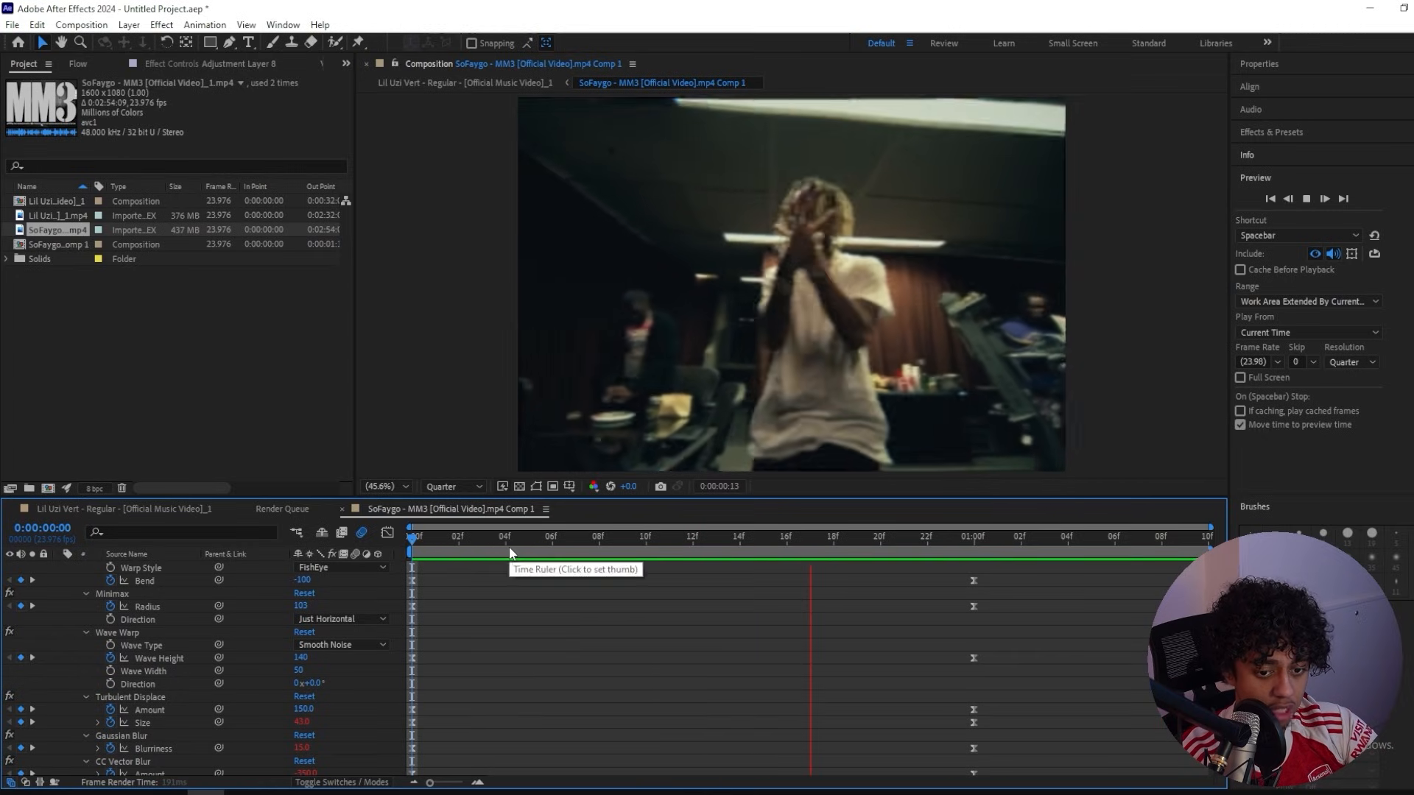
pyautogui.press('space')
# Step: Examine the image edge at frame 4 with the preview at full resolution and 100% zoom
pyautogui.moveTo(583, 546); pyautogui.dragTo(505, 545)
pyautogui.scroll(1, 611, 381)
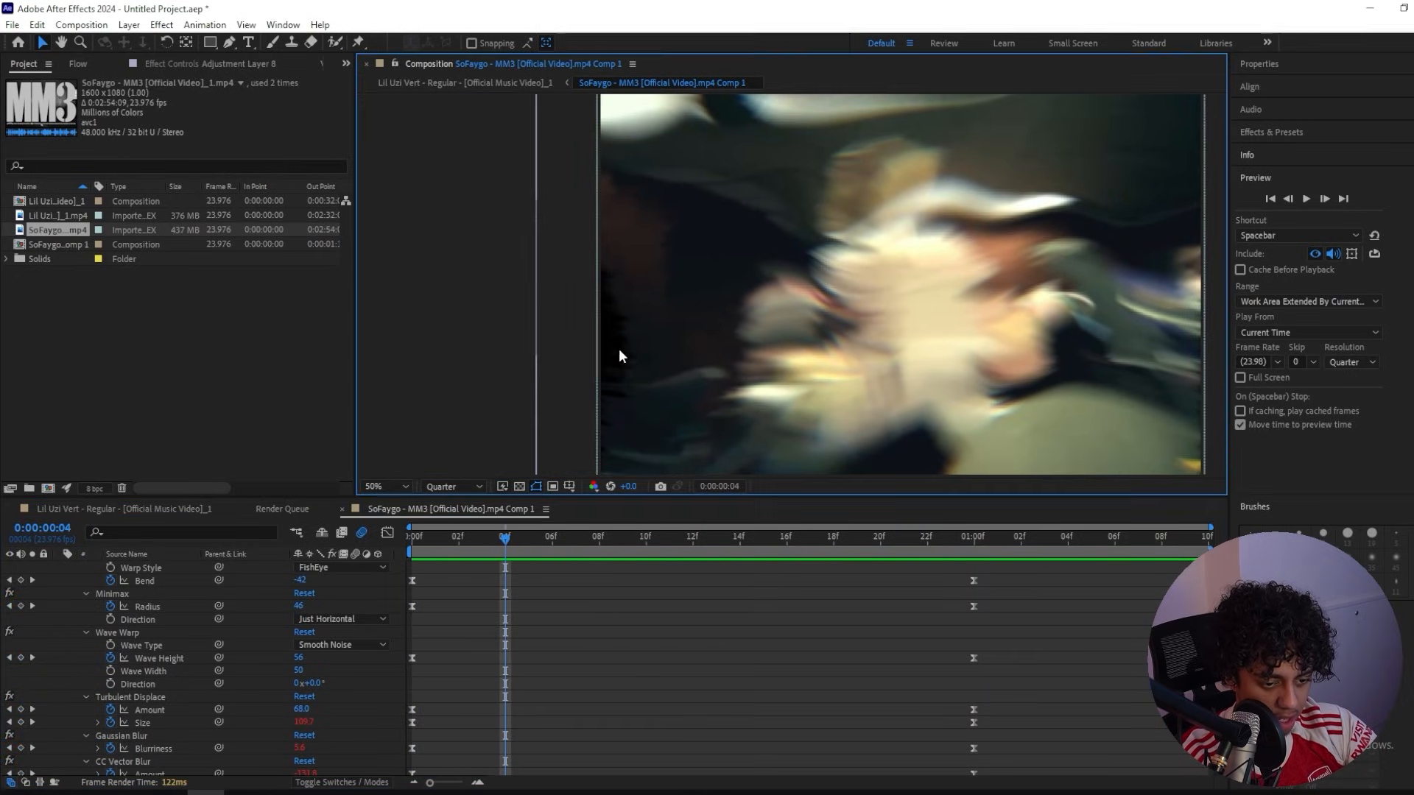
pyautogui.click(453, 487)
pyautogui.click(444, 508)
pyautogui.scroll(2, 747, 369)
pyautogui.scroll(2, 576, 577)
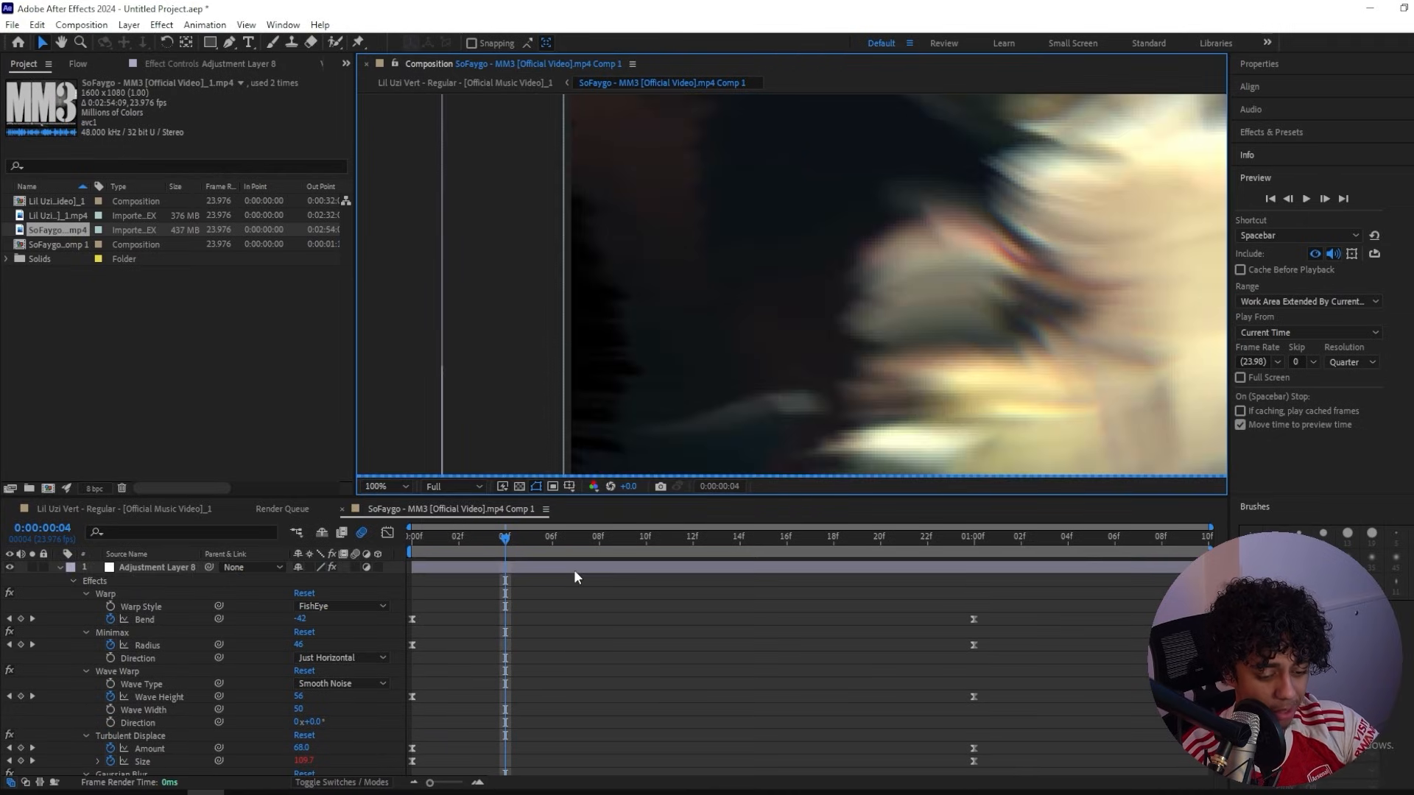
# Step: Add Motion Tile to the adjustment layer with an output width of 310 and Mirror Edges enabled
pyautogui.click(575, 572)
pyautogui.hotkey('ctrl', 'space')
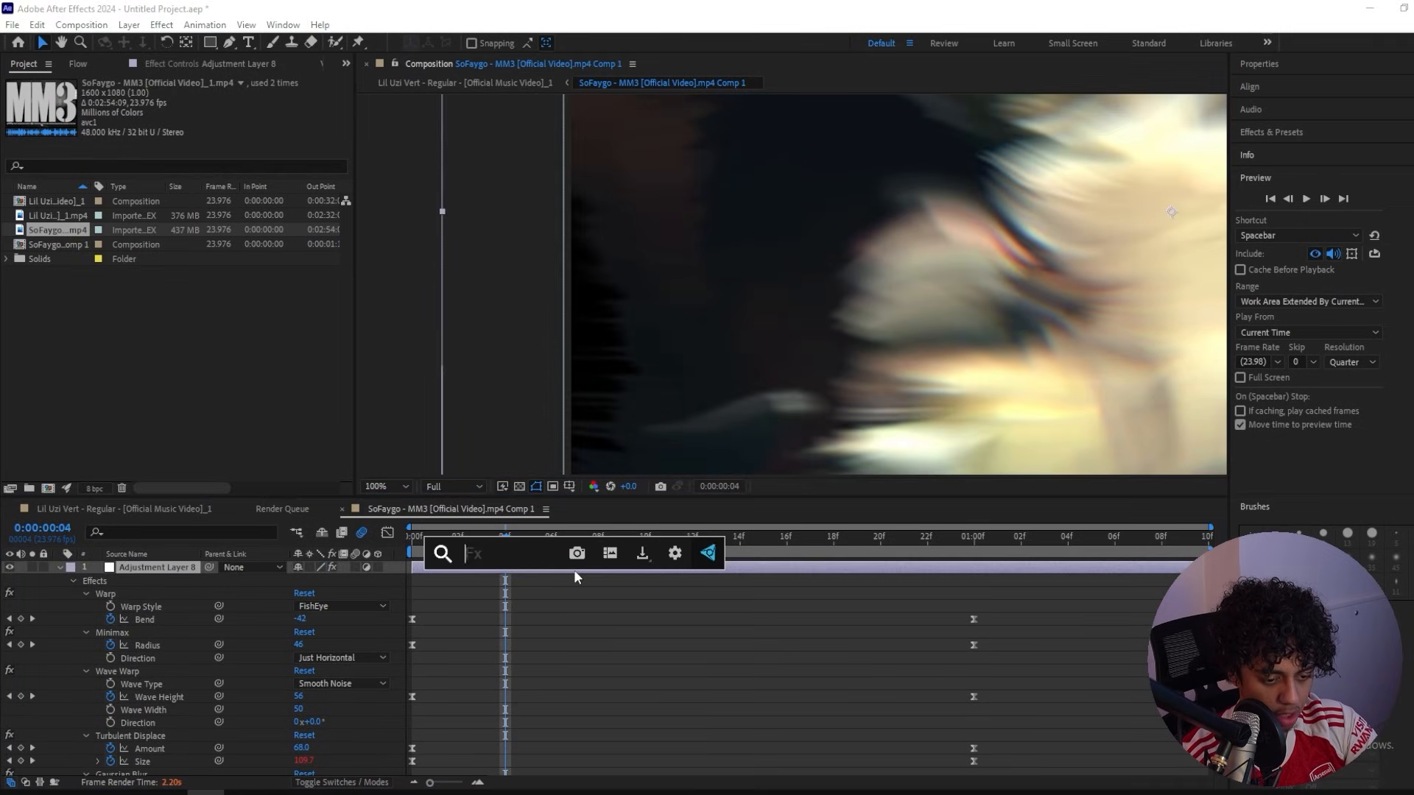
pyautogui.write('motion tile')
pyautogui.press('Return')
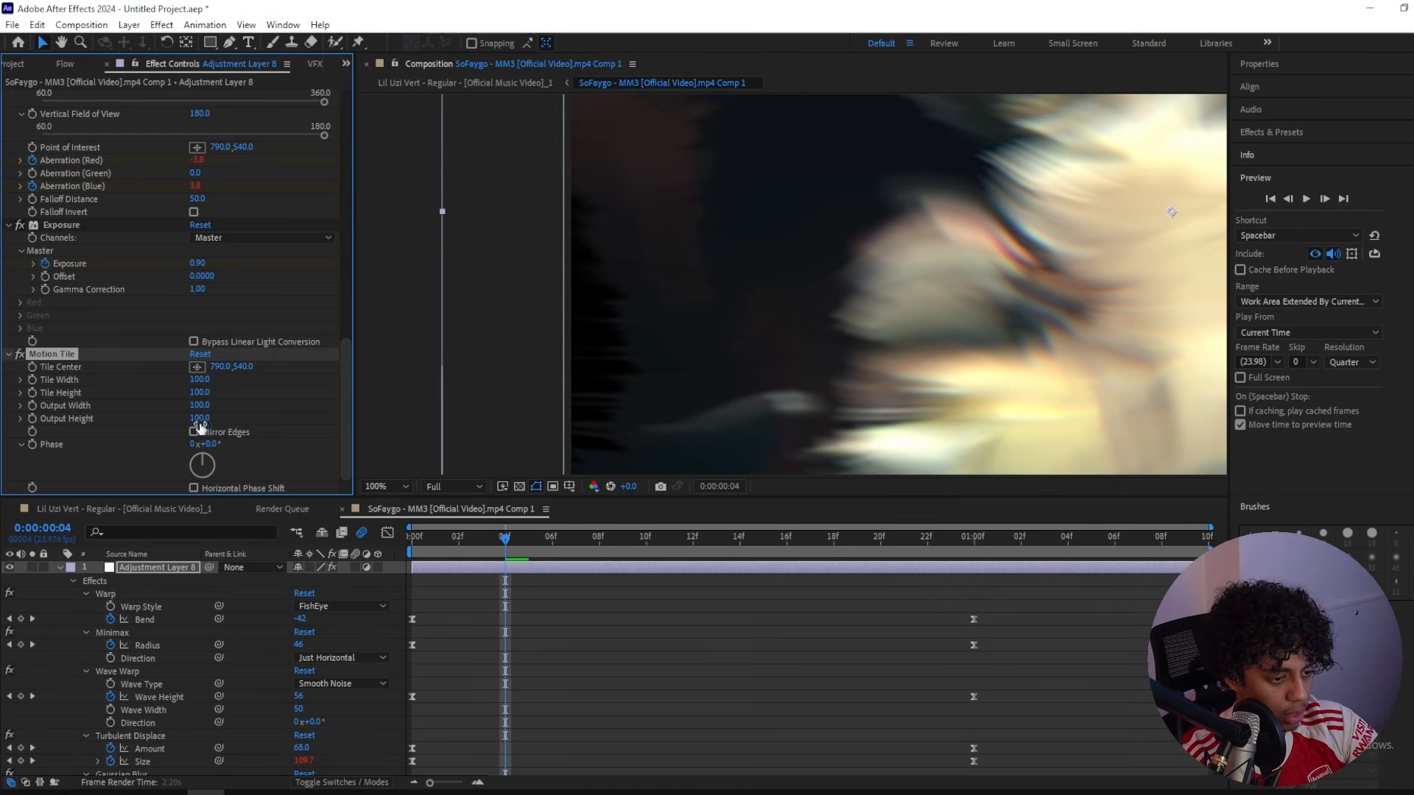
pyautogui.click(200, 419)
pyautogui.moveTo(199, 406); pyautogui.dragTo(212, 407)
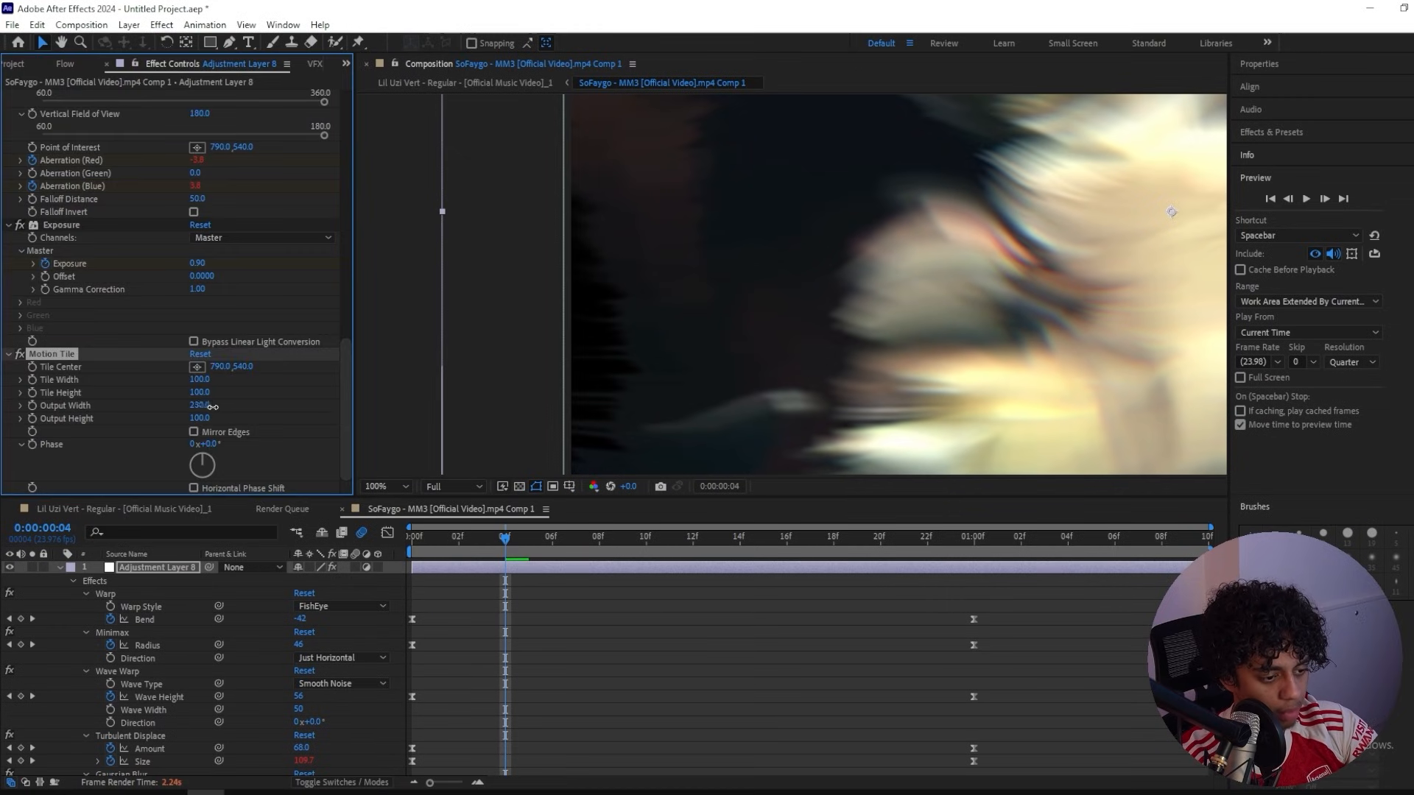
pyautogui.click(194, 432)
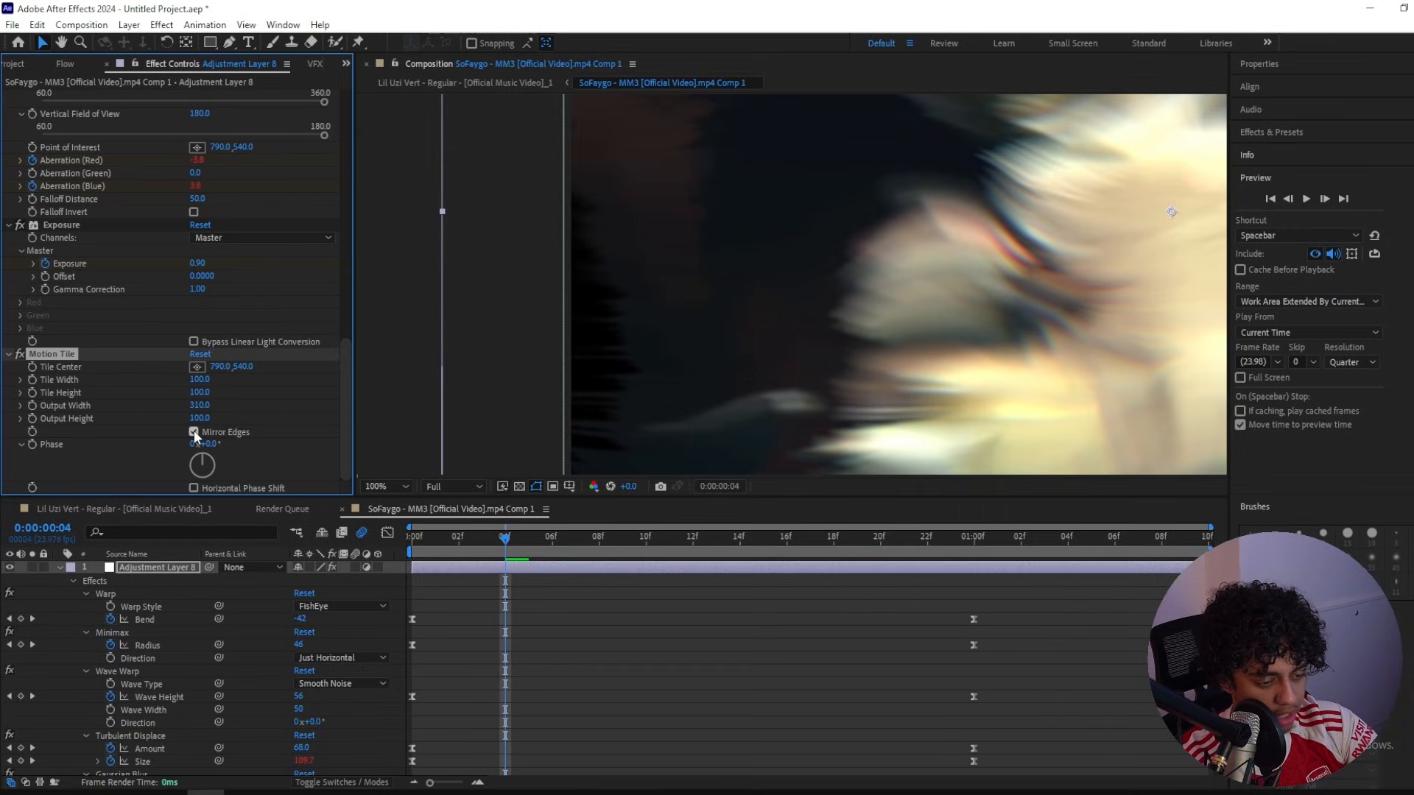
# Step: Collapse all effects on the adjustment layer and move Motion Tile directly below Warp
pyautogui.hotkey('ctrl', 'a')
pyautogui.click(9, 355)
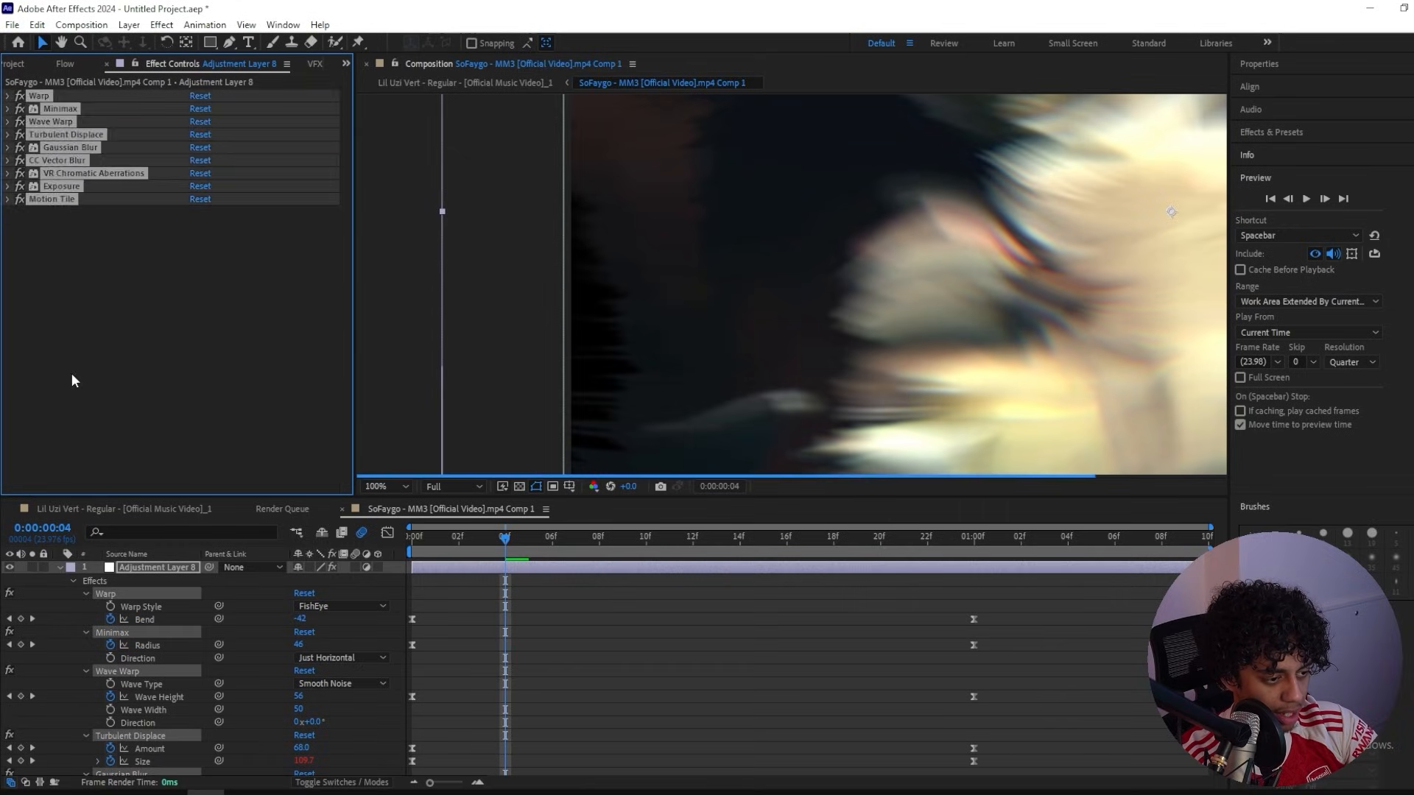
pyautogui.click(71, 376)
pyautogui.moveTo(49, 202); pyautogui.dragTo(42, 112)
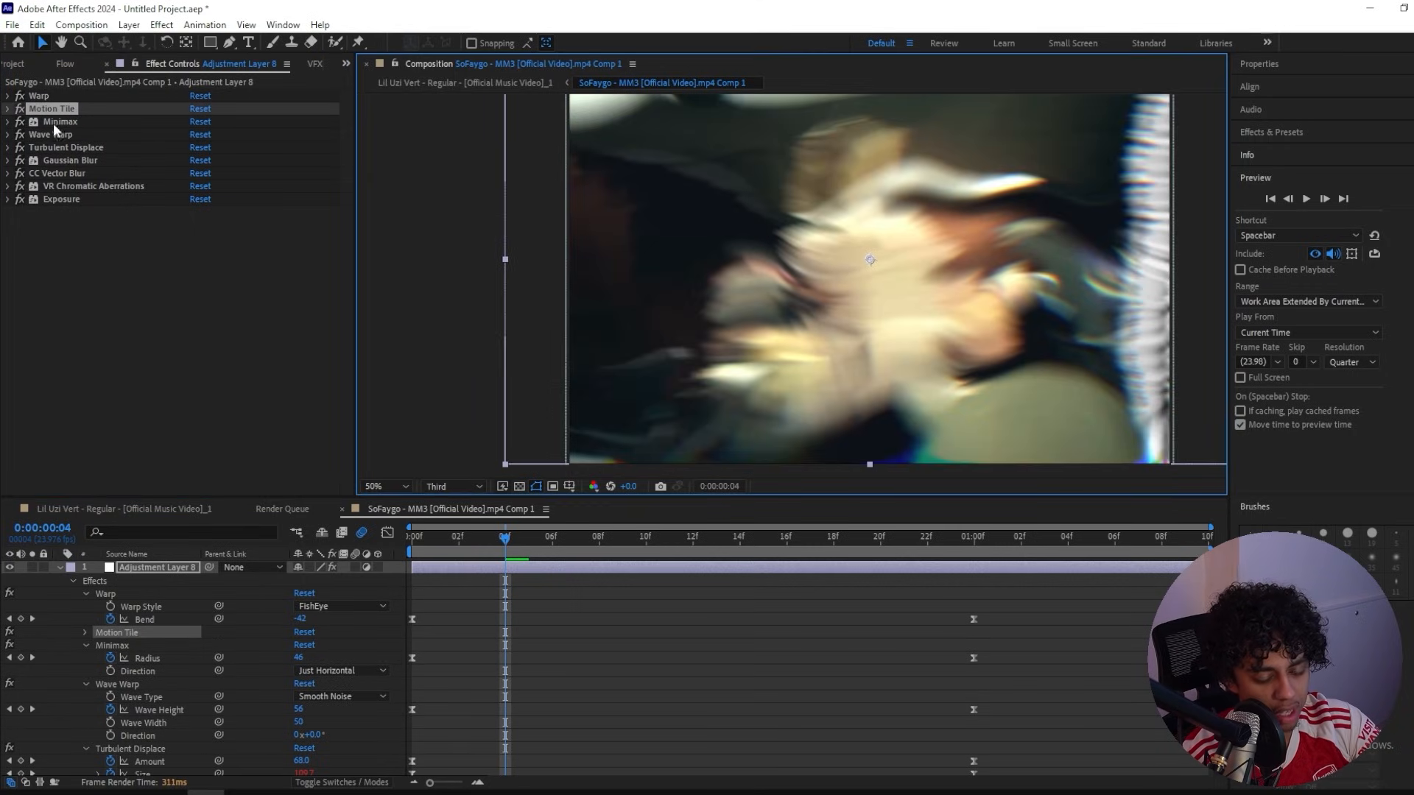
# Step: Return to the first frame and preview the transition with the reordered effects
pyautogui.moveTo(507, 539); pyautogui.dragTo(409, 540)
pyautogui.click(442, 626)
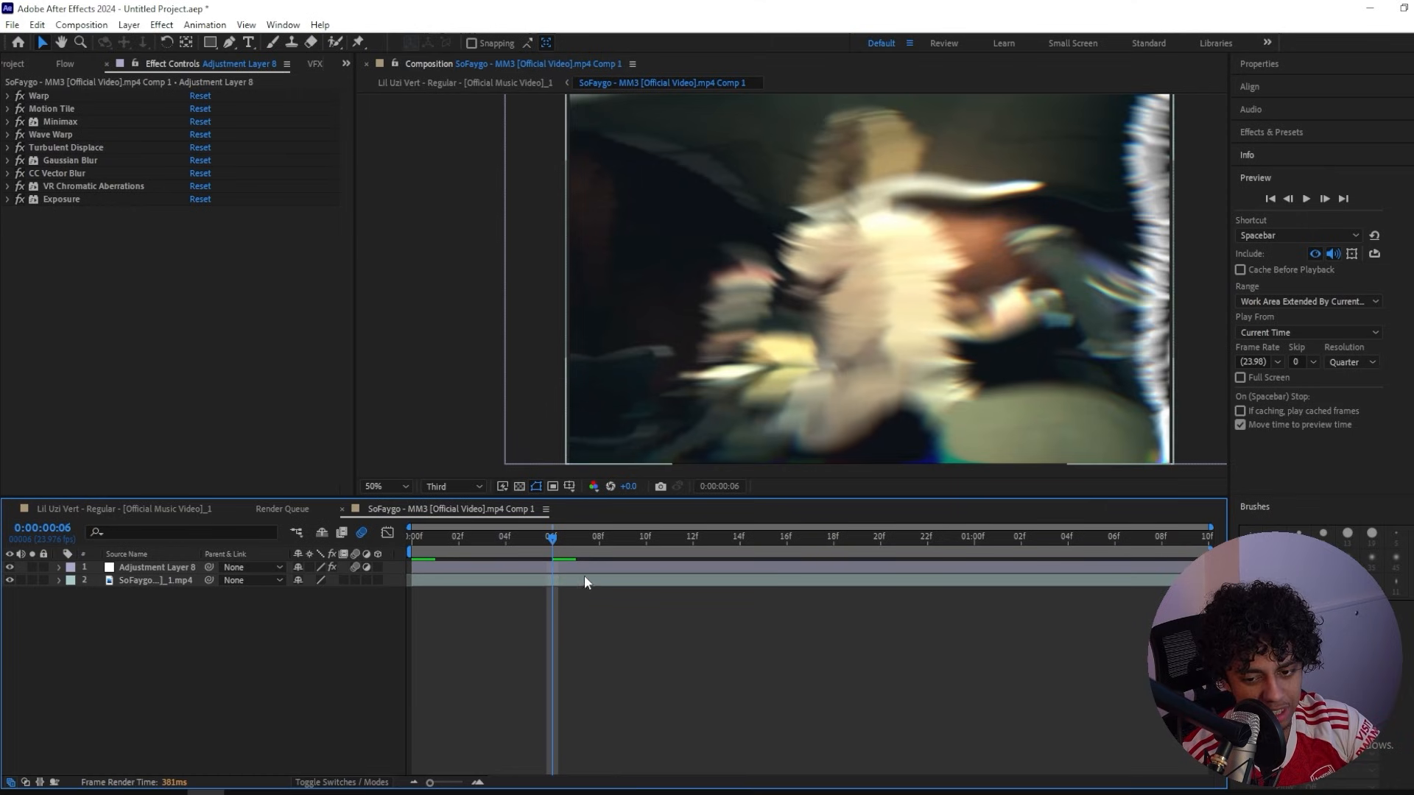
pyautogui.press('space')
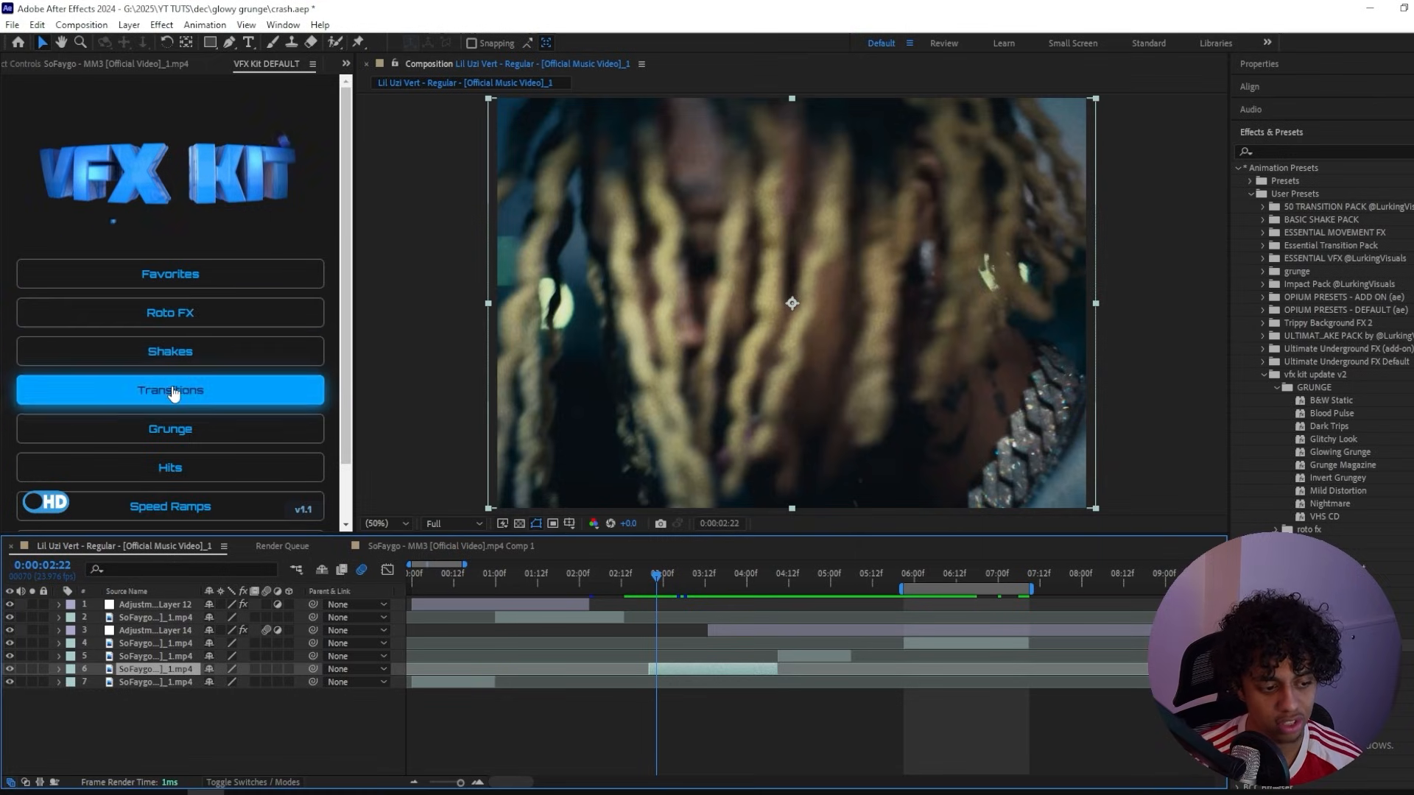
# Step: Apply the Distort Wiggle preset from VFX Kit to the selected SoFaygo clip and play it back
pyautogui.scroll(-2, 180, 468)
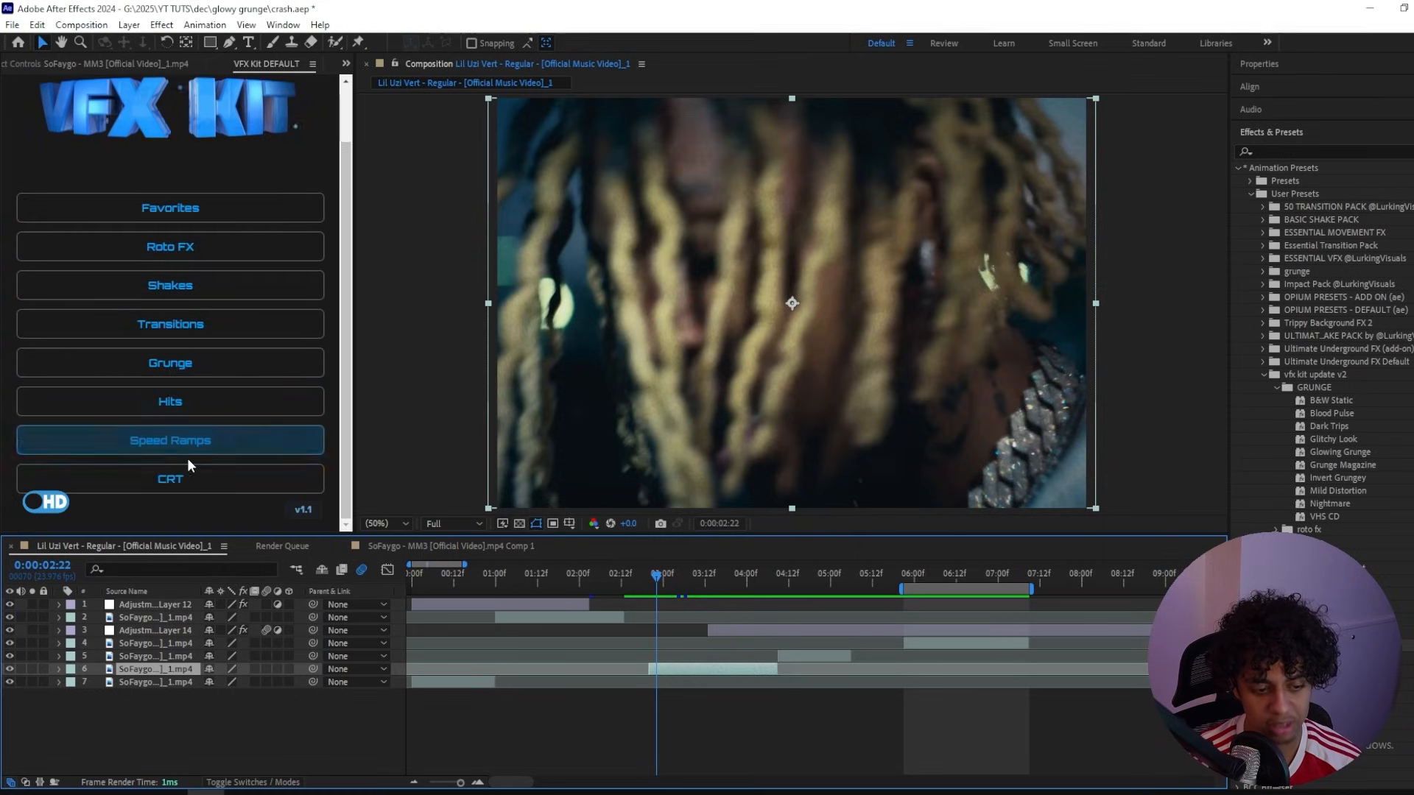
pyautogui.click(191, 479)
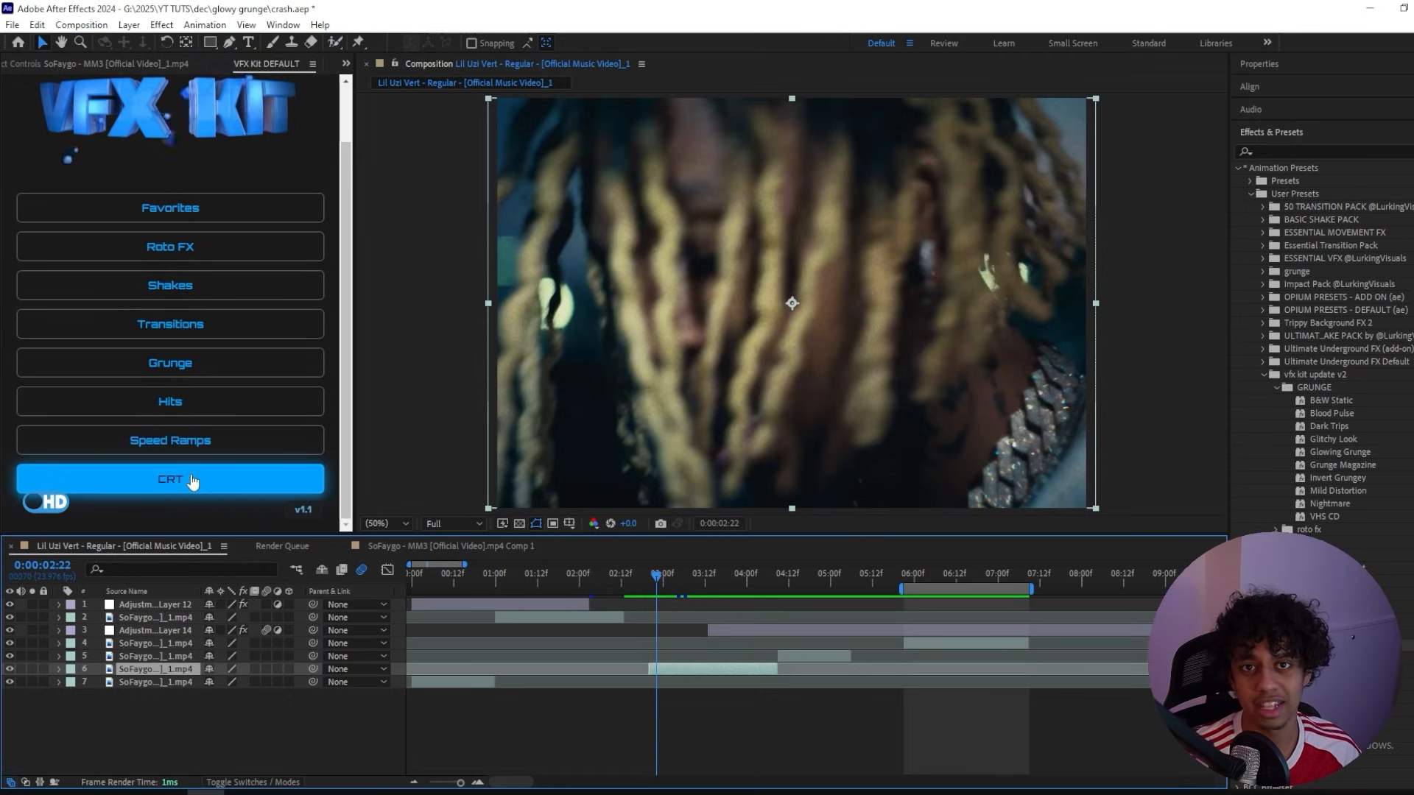
pyautogui.click(191, 480)
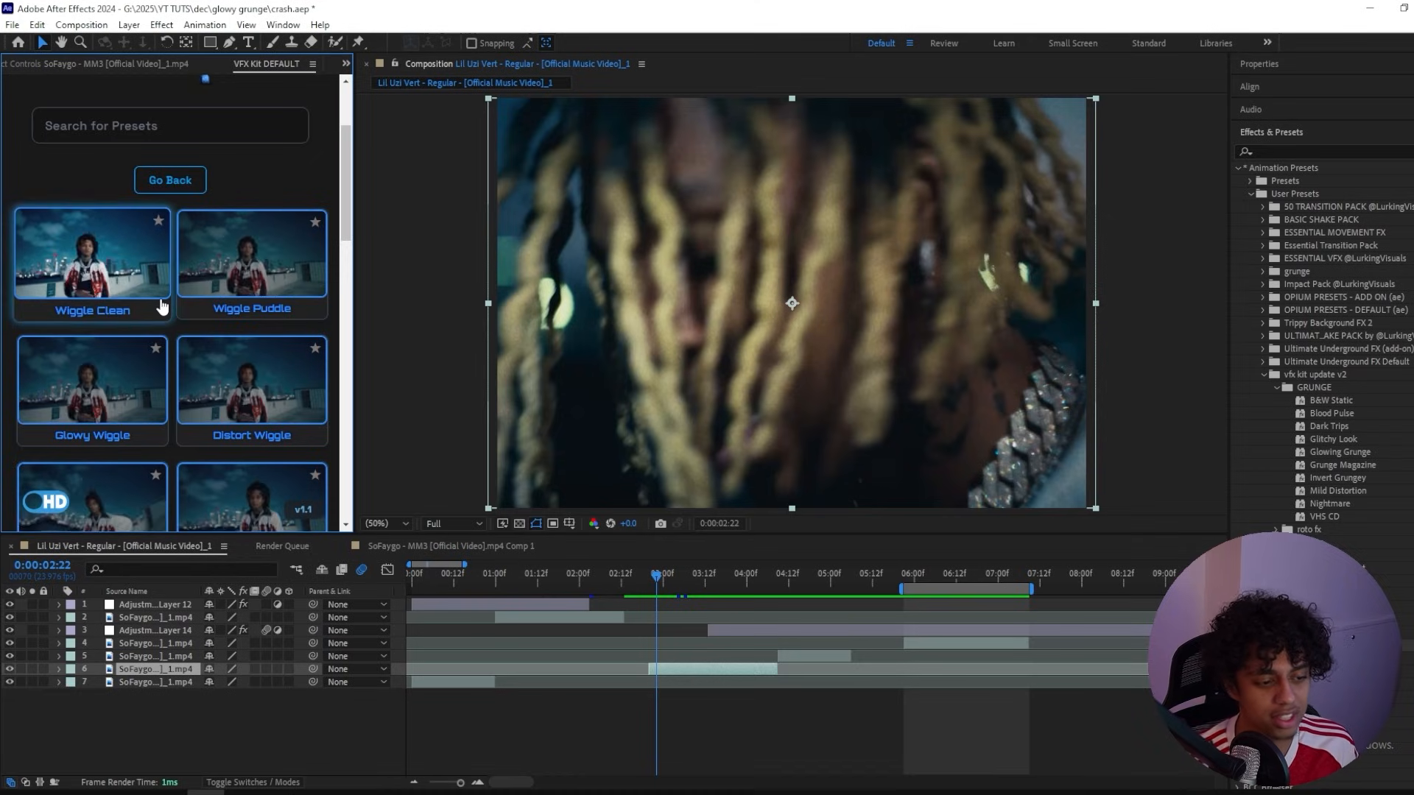
pyautogui.scroll(-3, 107, 294)
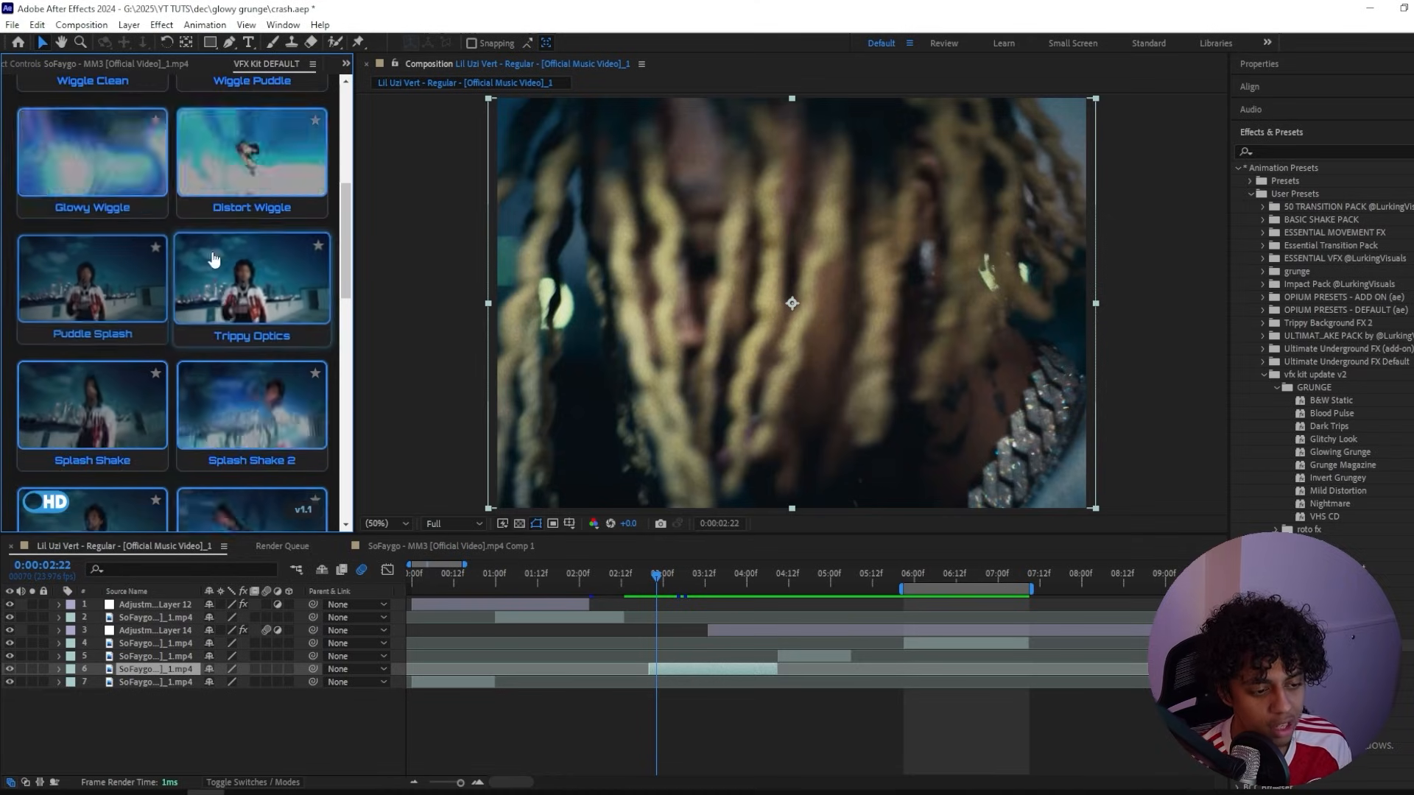
pyautogui.scroll(1, 257, 324)
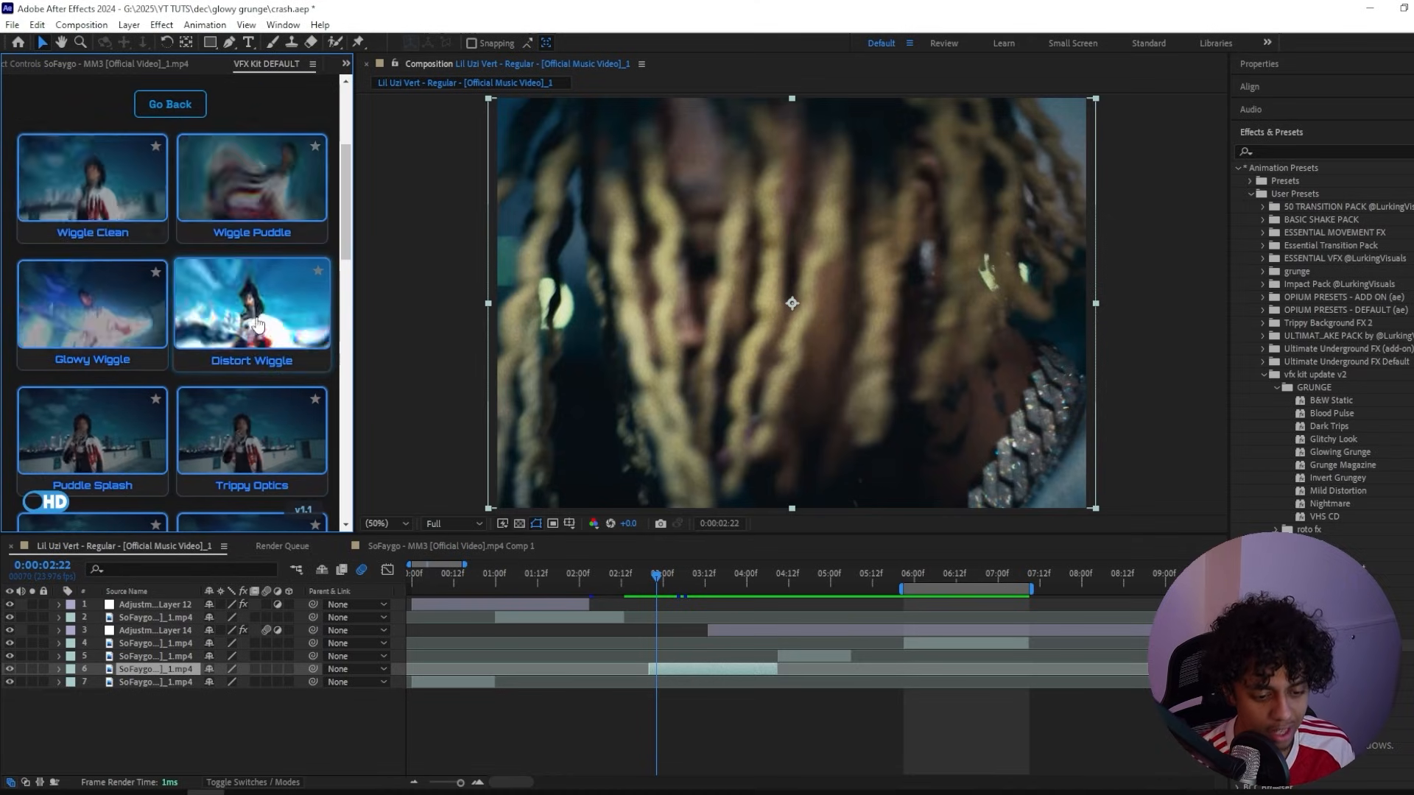
pyautogui.click(257, 324)
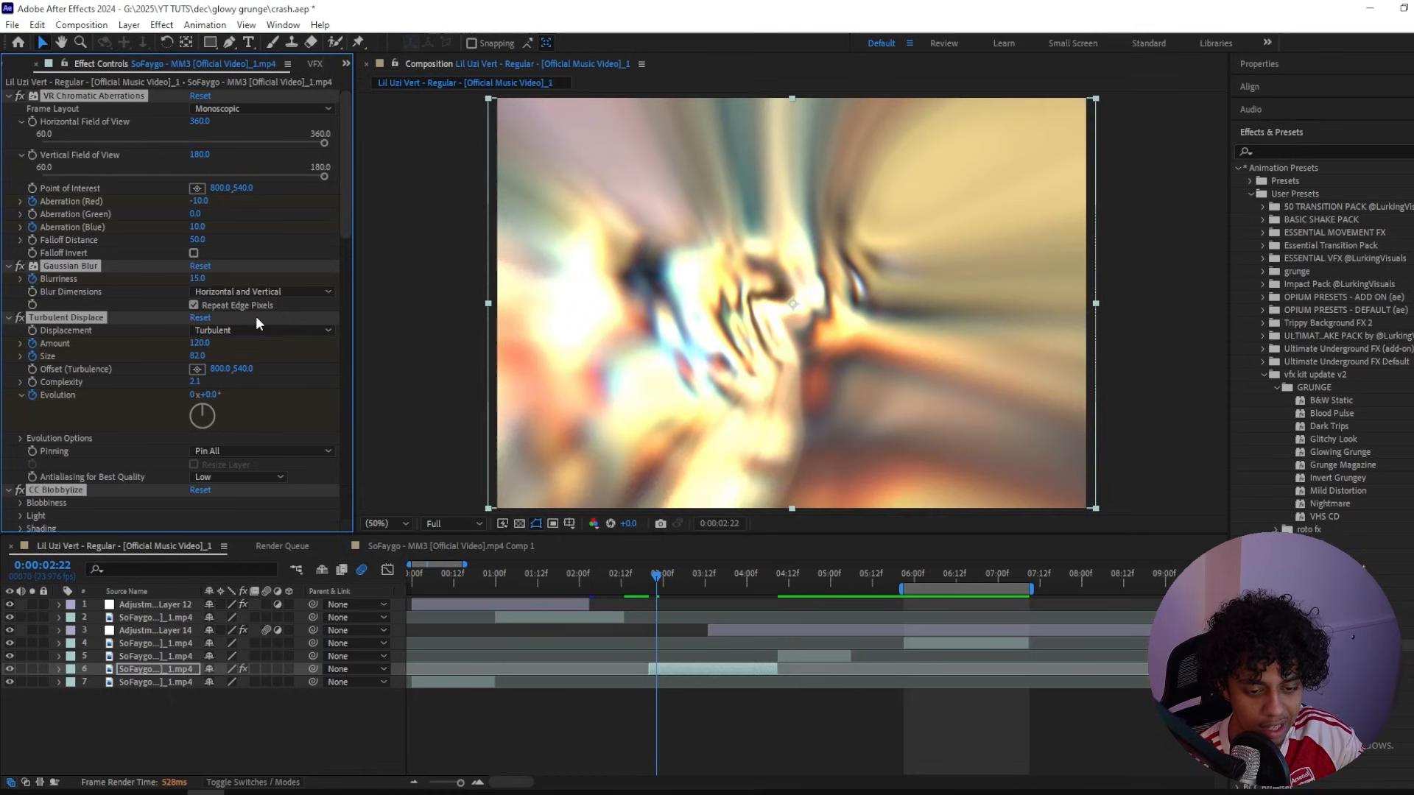
pyautogui.press('space')
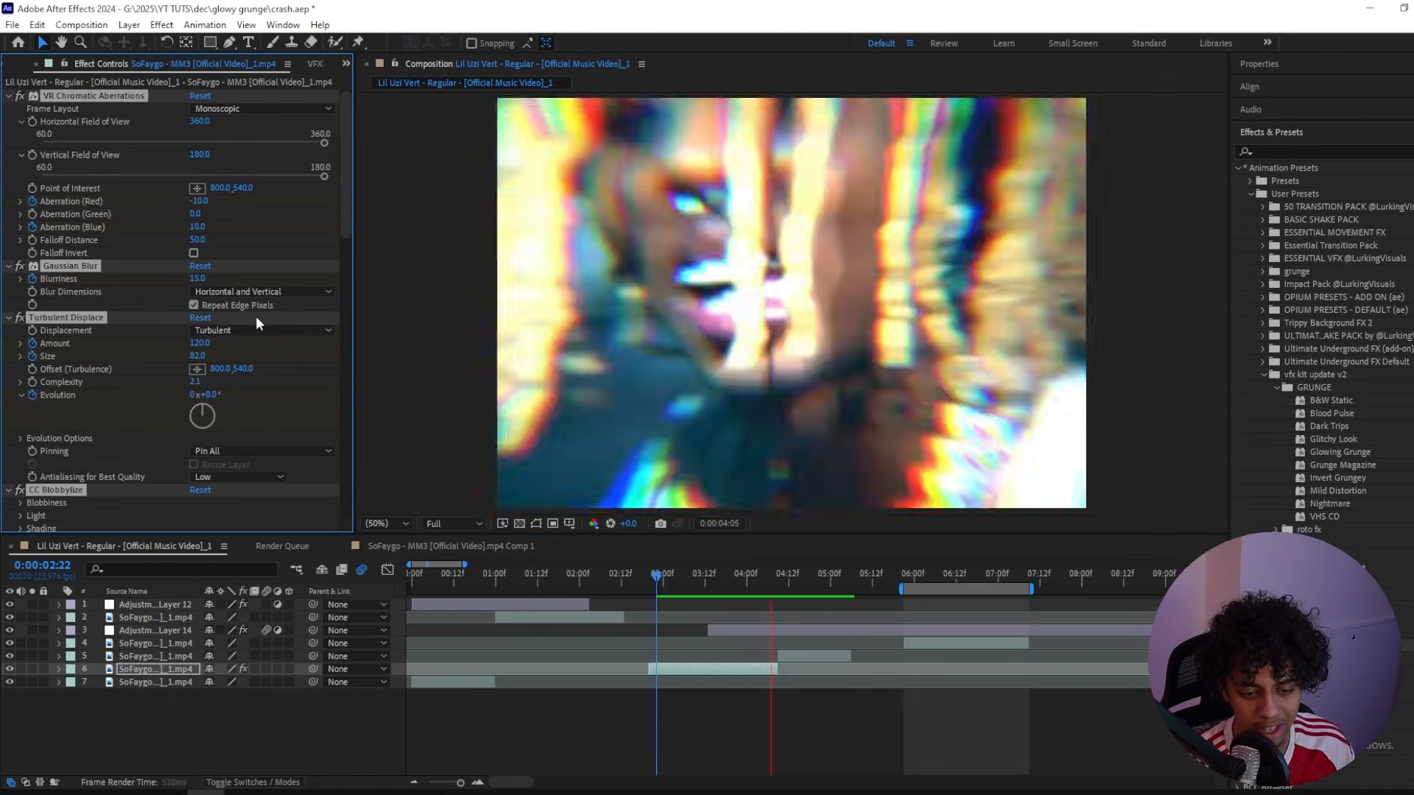
pyautogui.press('space')
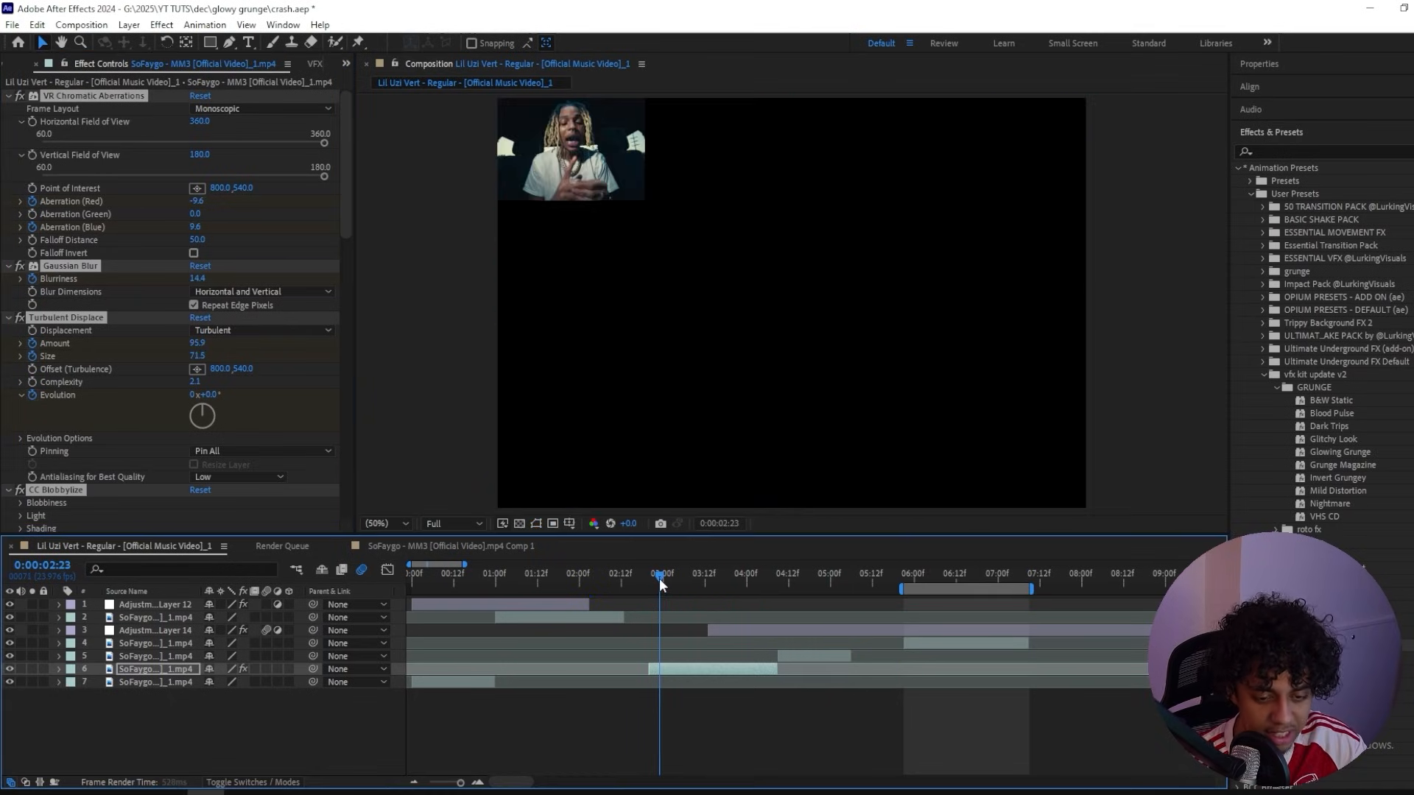
# Step: Show the VFX Kit and go back from the wiggle presets to its main list
pyautogui.click(307, 64)
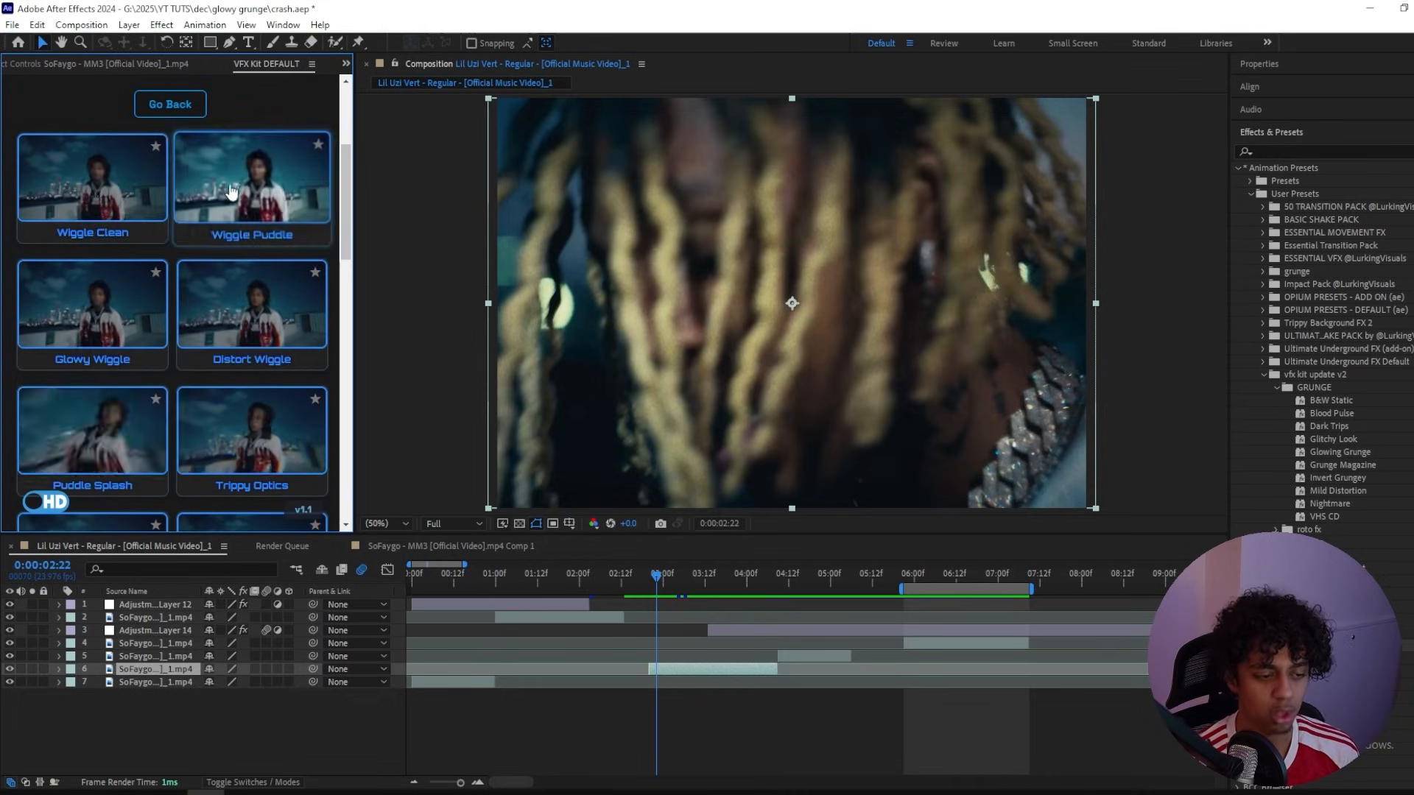
pyautogui.click(170, 103)
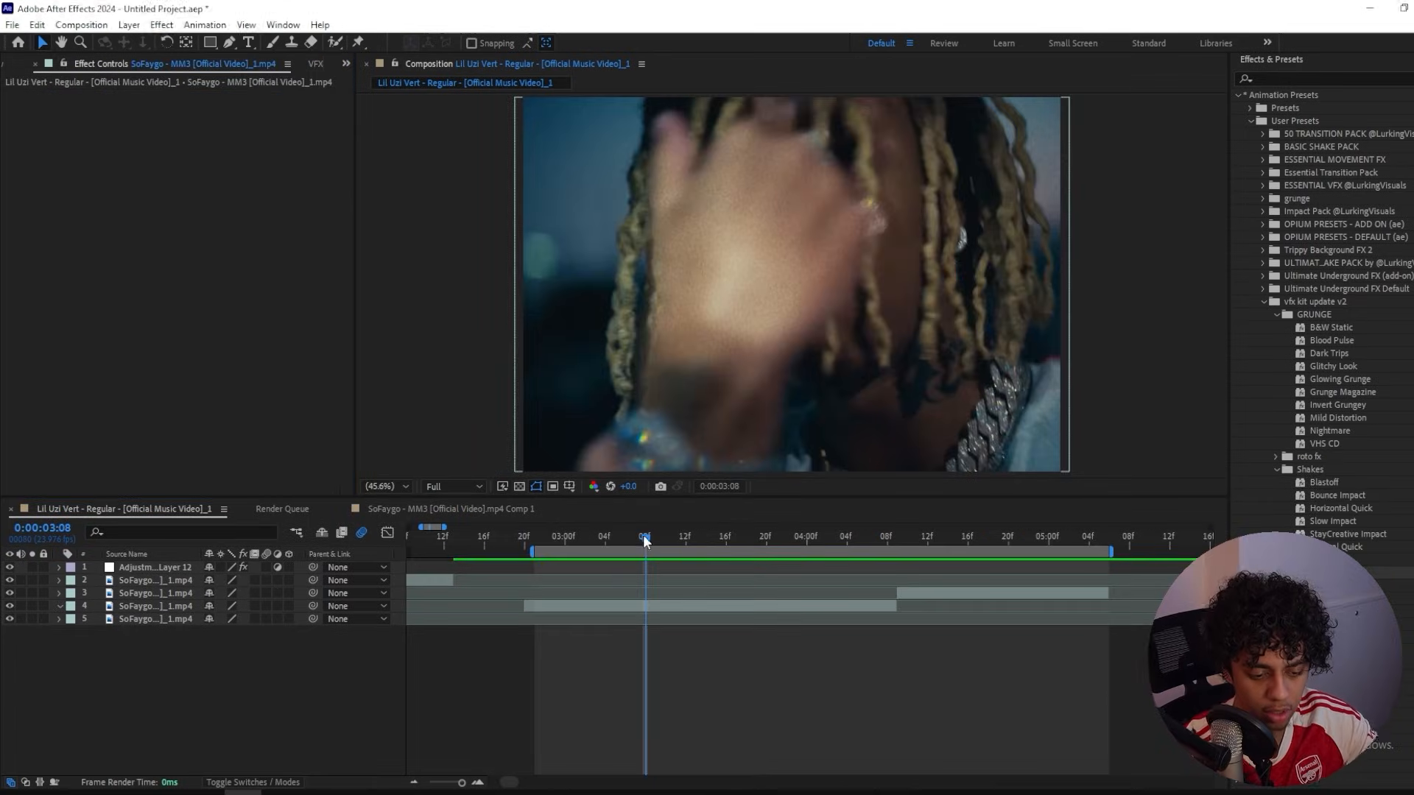
# Step: Create an adjustment layer, place it directly above the two clips of the cut, and trim its start to 0:00:03:13
pyautogui.moveTo(645, 541)
pyautogui.mouseDown()
pyautogui.moveTo(987, 563)
pyautogui.moveTo(635, 545)
pyautogui.mouseUp()
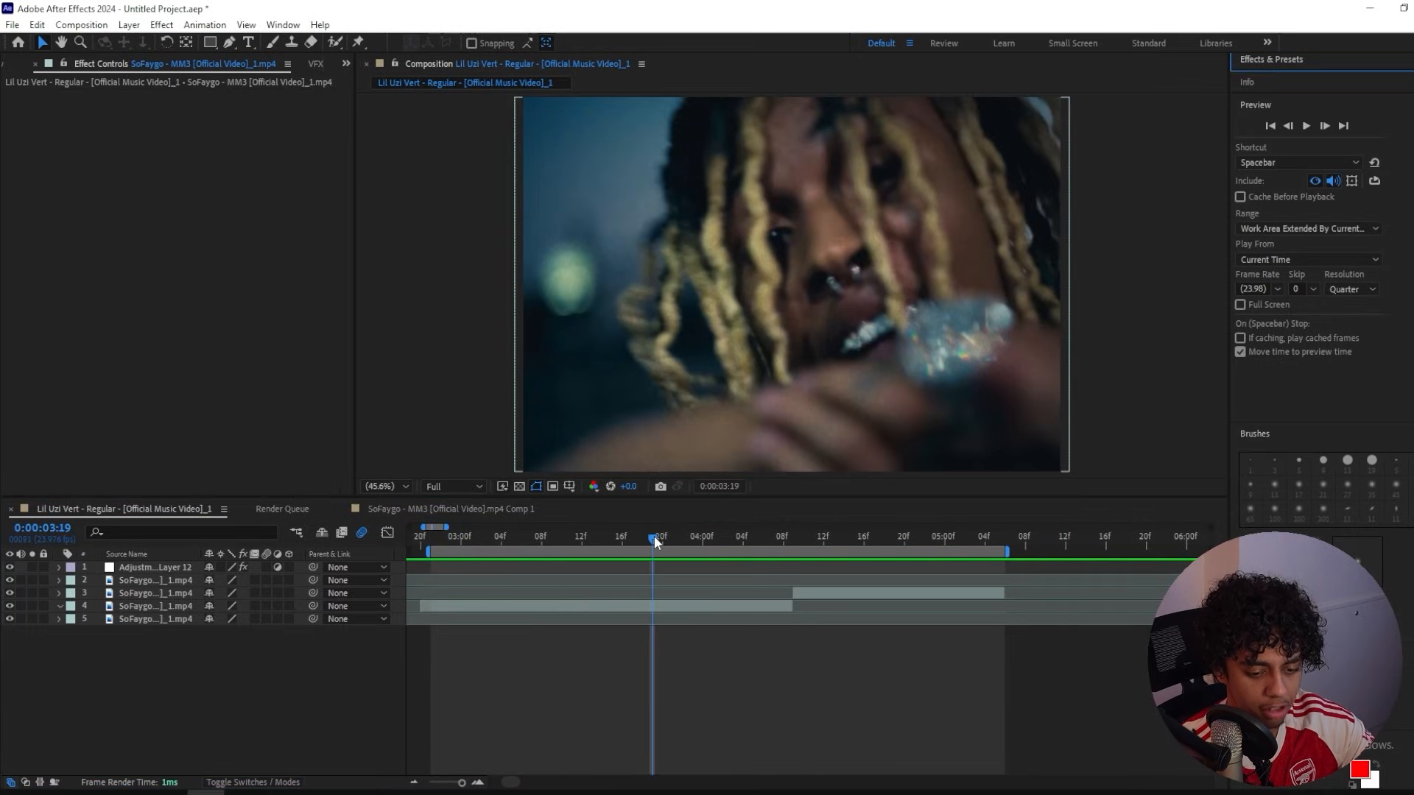
pyautogui.moveTo(654, 536); pyautogui.dragTo(591, 545)
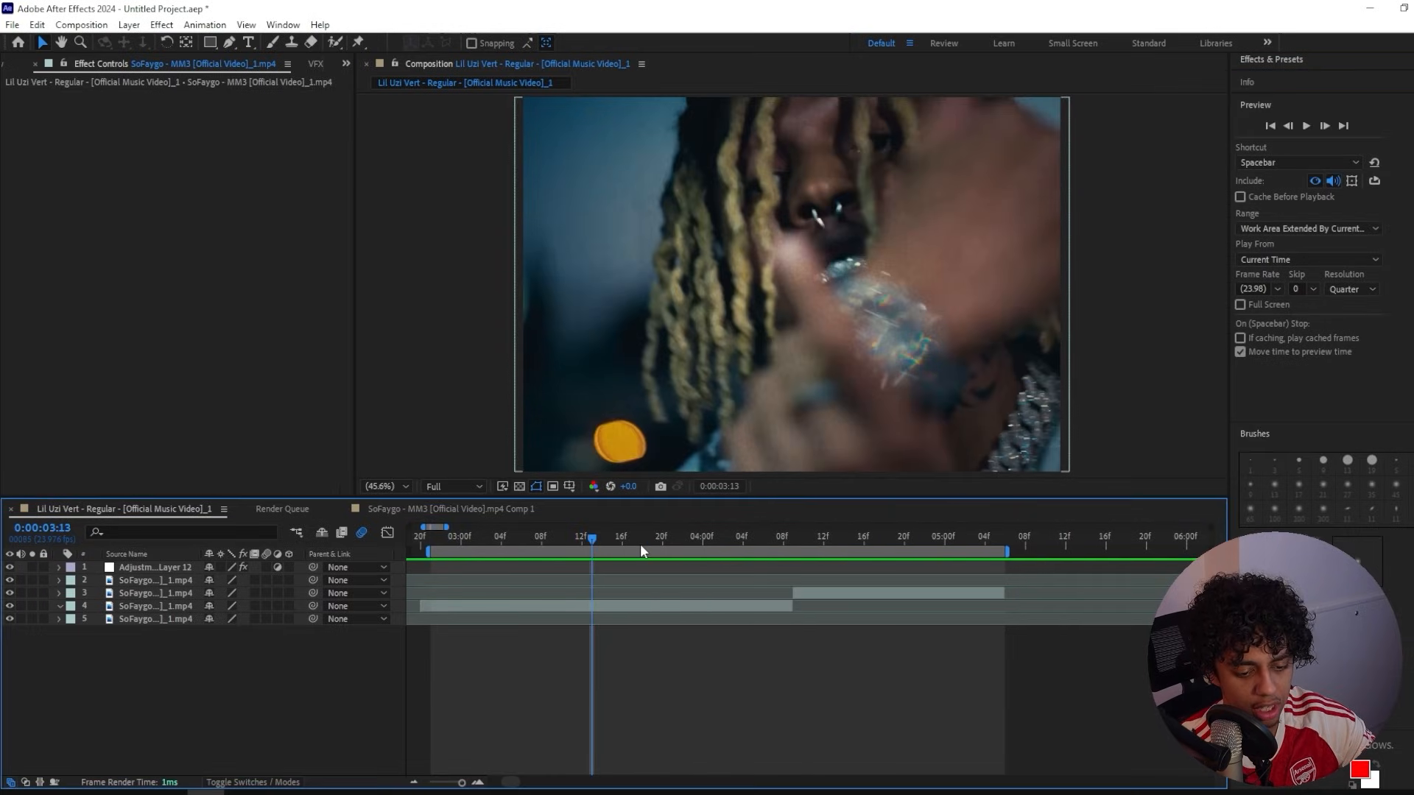
pyautogui.hotkey('ctrl', 'alt', 'y')
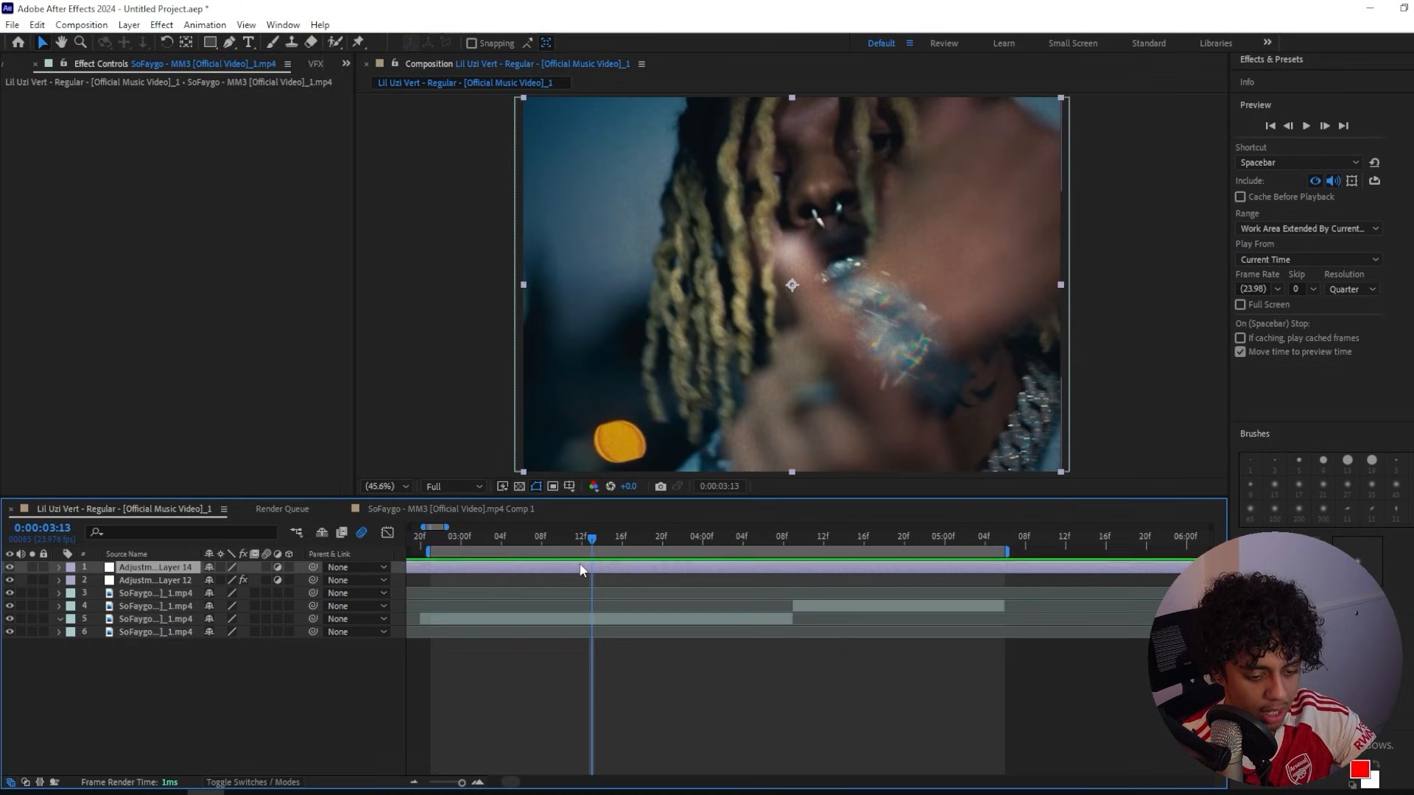
pyautogui.click(150, 581)
pyautogui.moveTo(150, 568); pyautogui.dragTo(145, 601)
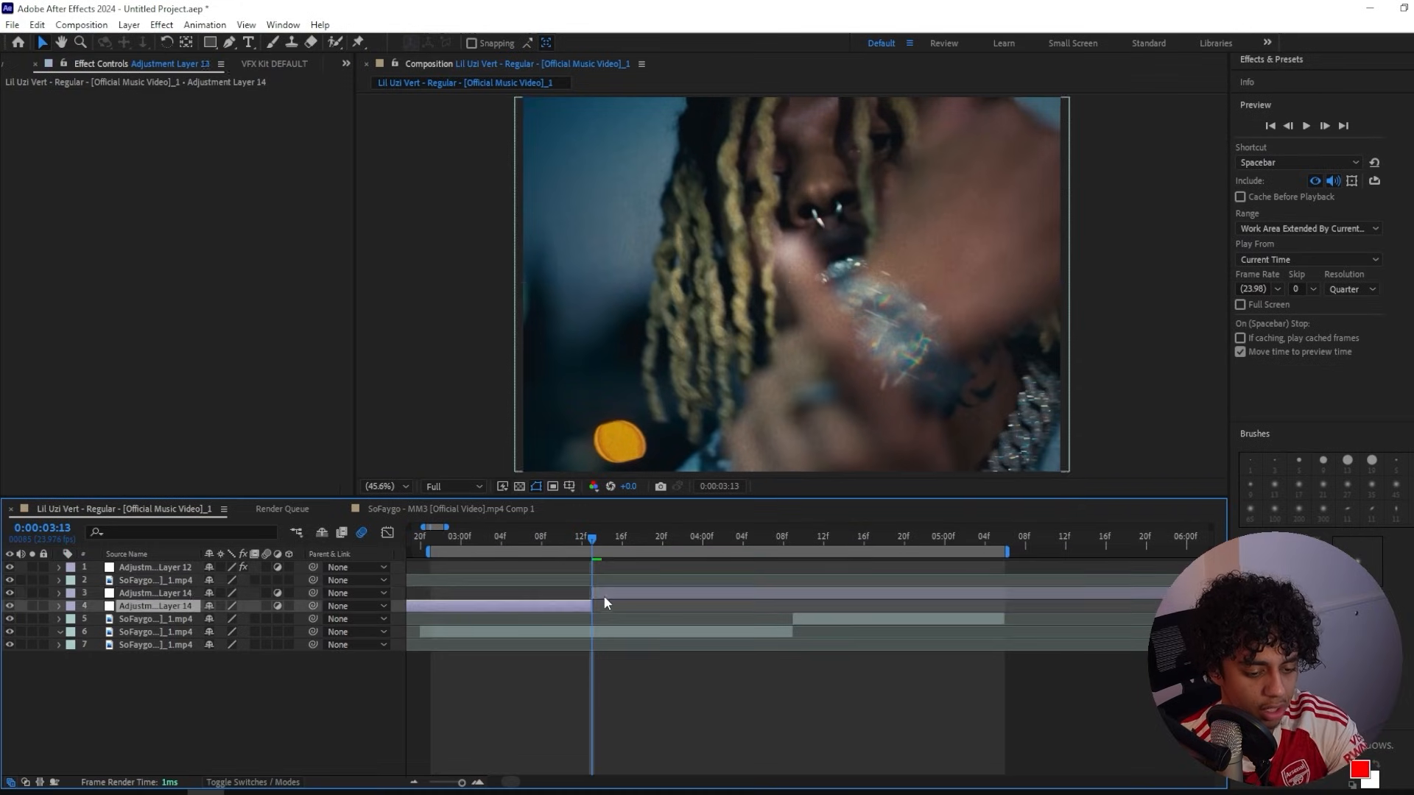
pyautogui.hotkey('alt', '[')
# Step: Apply Warp with the FishEye style to the new adjustment layer and keyframe Bend at 0 at 0:00:03:13
pyautogui.hotkey('ctrl', 'space')
pyautogui.write('warp')
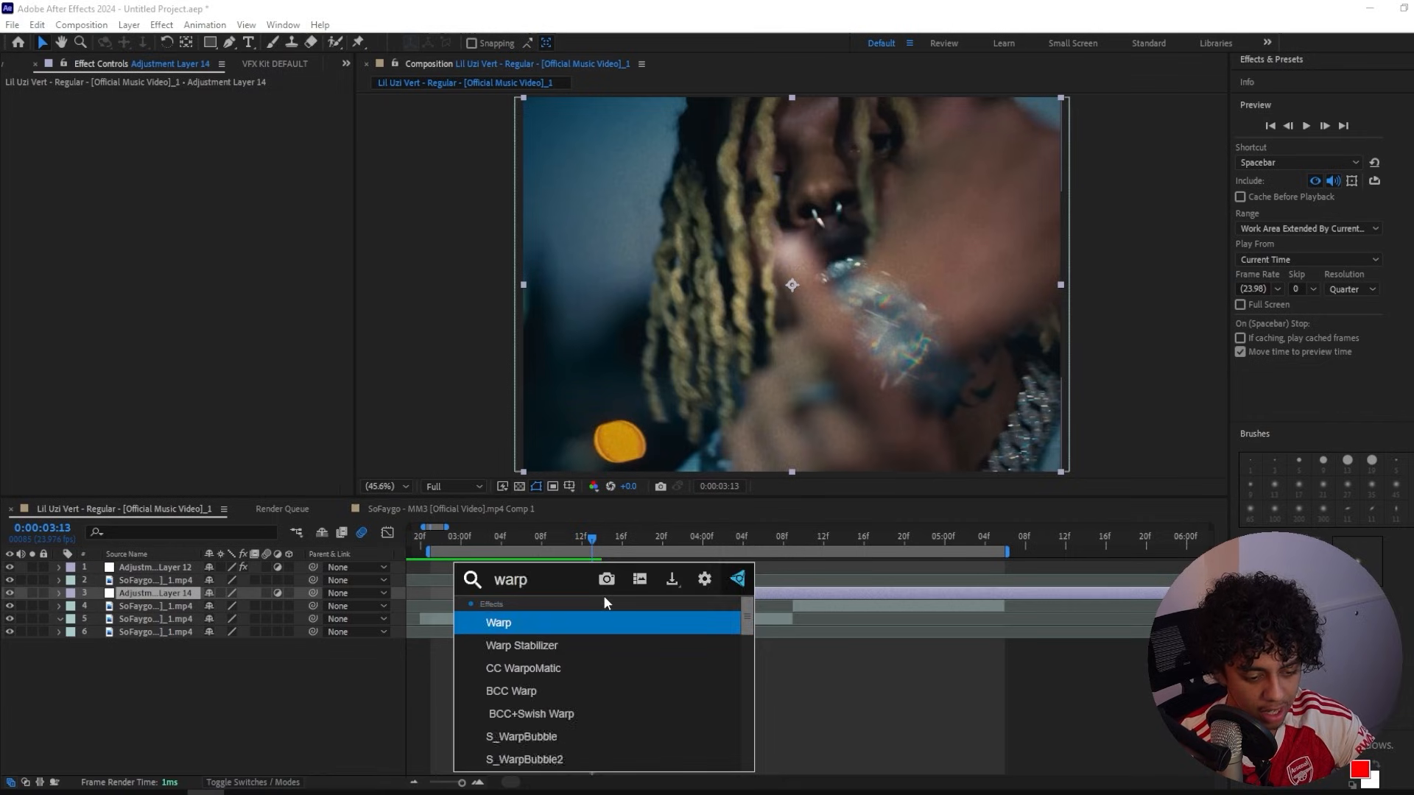
pyautogui.press('Return')
pyautogui.click(234, 109)
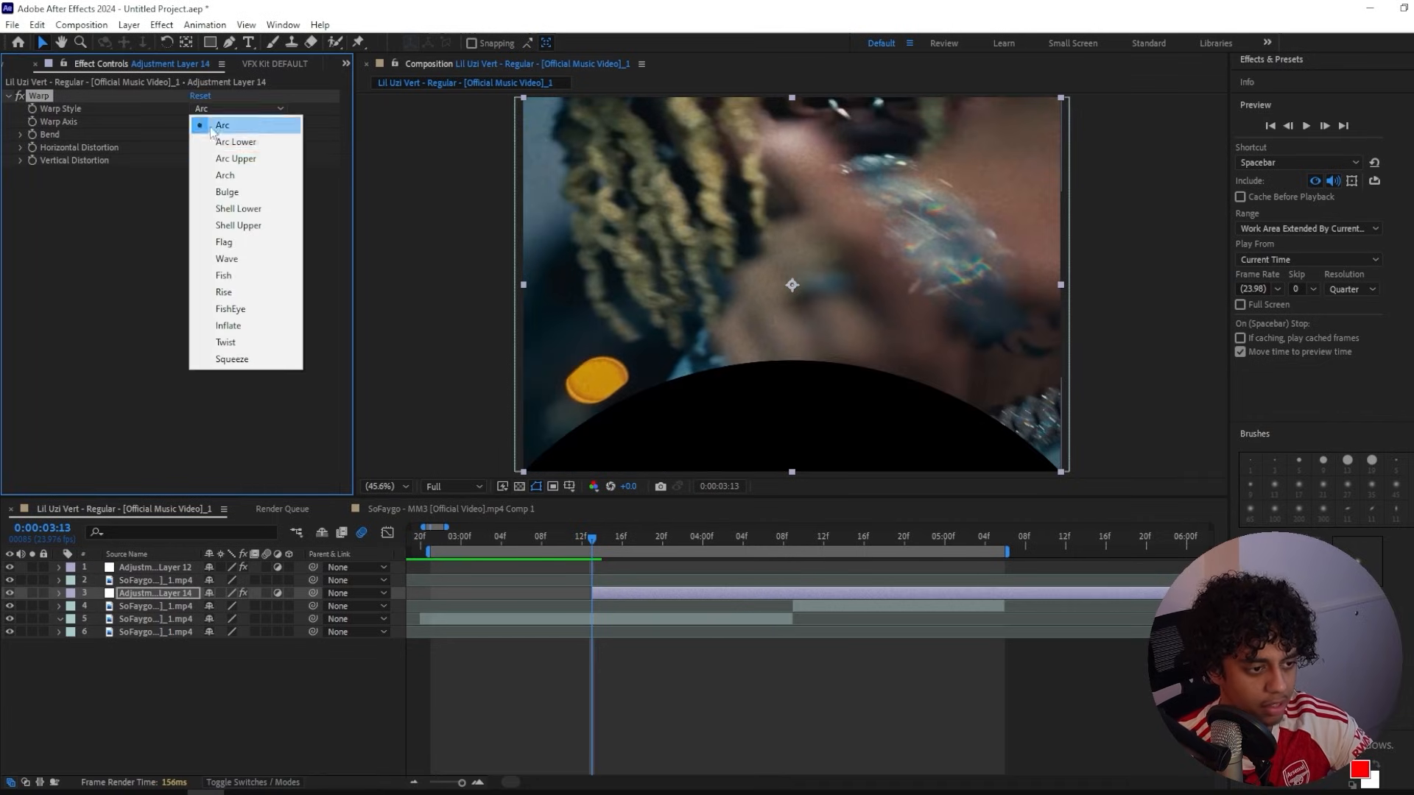
pyautogui.click(228, 309)
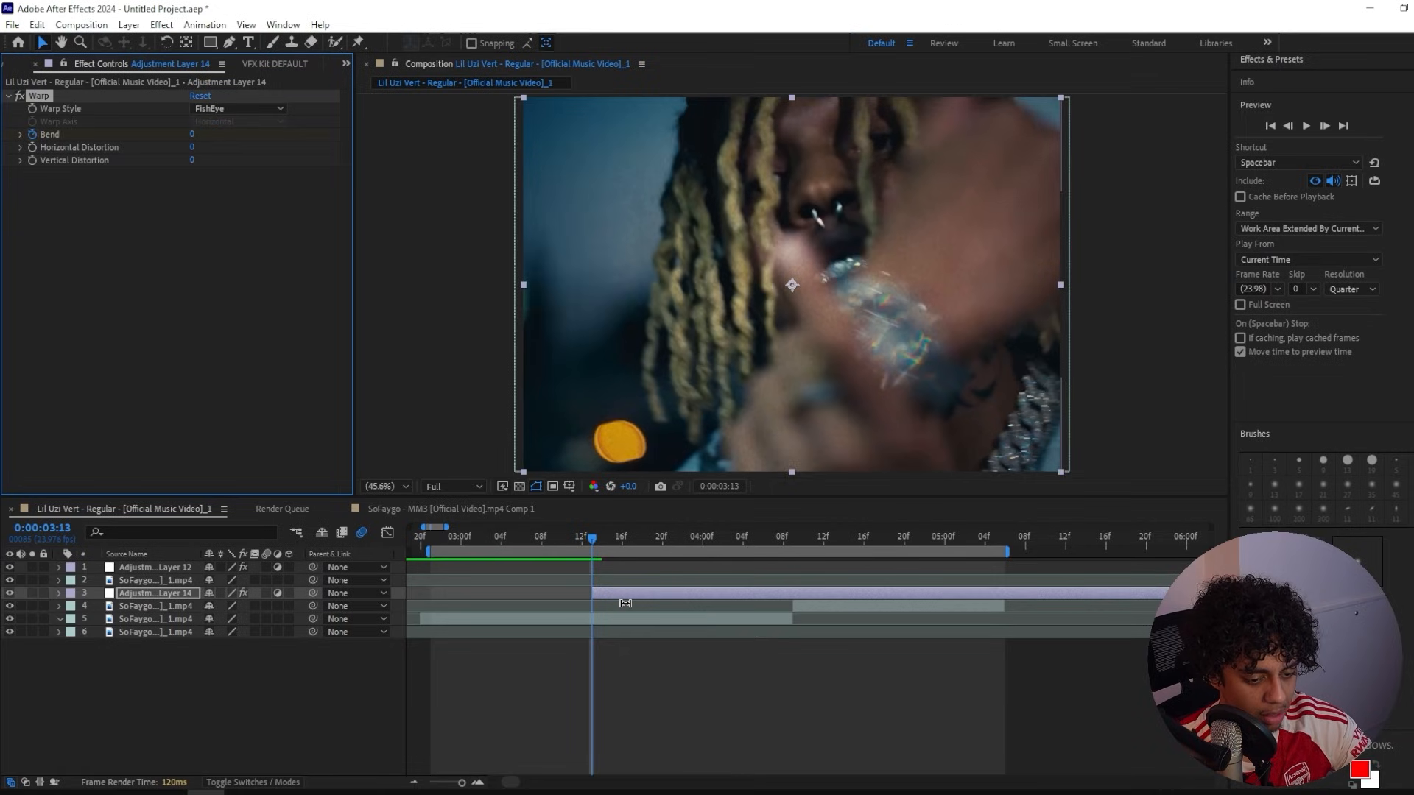
pyautogui.press('u')
# Step: Keyframe Bend at -100 on the cut at 0:00:04:09 and at 0 at 0:00:05:05, and preview the warp
pyautogui.moveTo(607, 530); pyautogui.dragTo(792, 544)
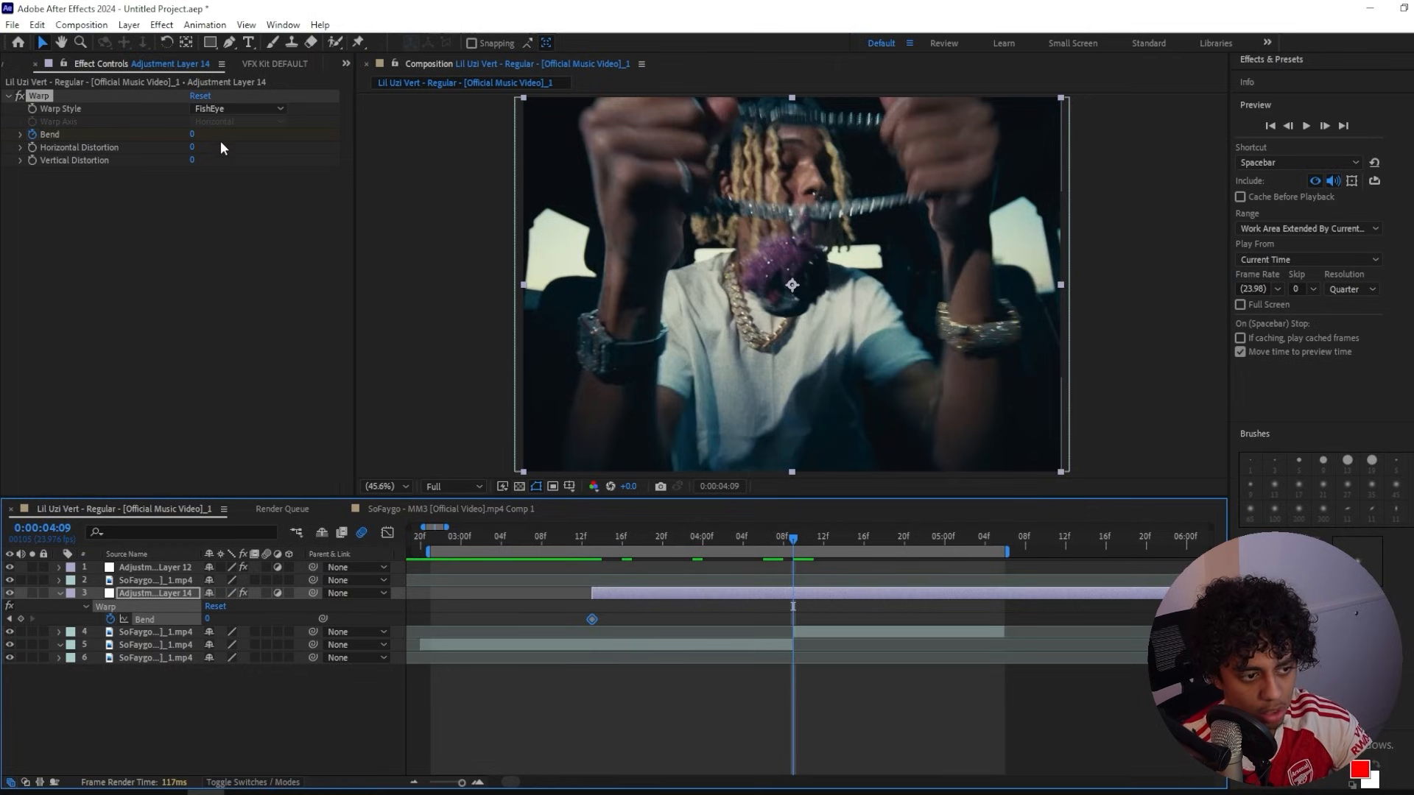
pyautogui.moveTo(193, 134); pyautogui.dragTo(78, 137)
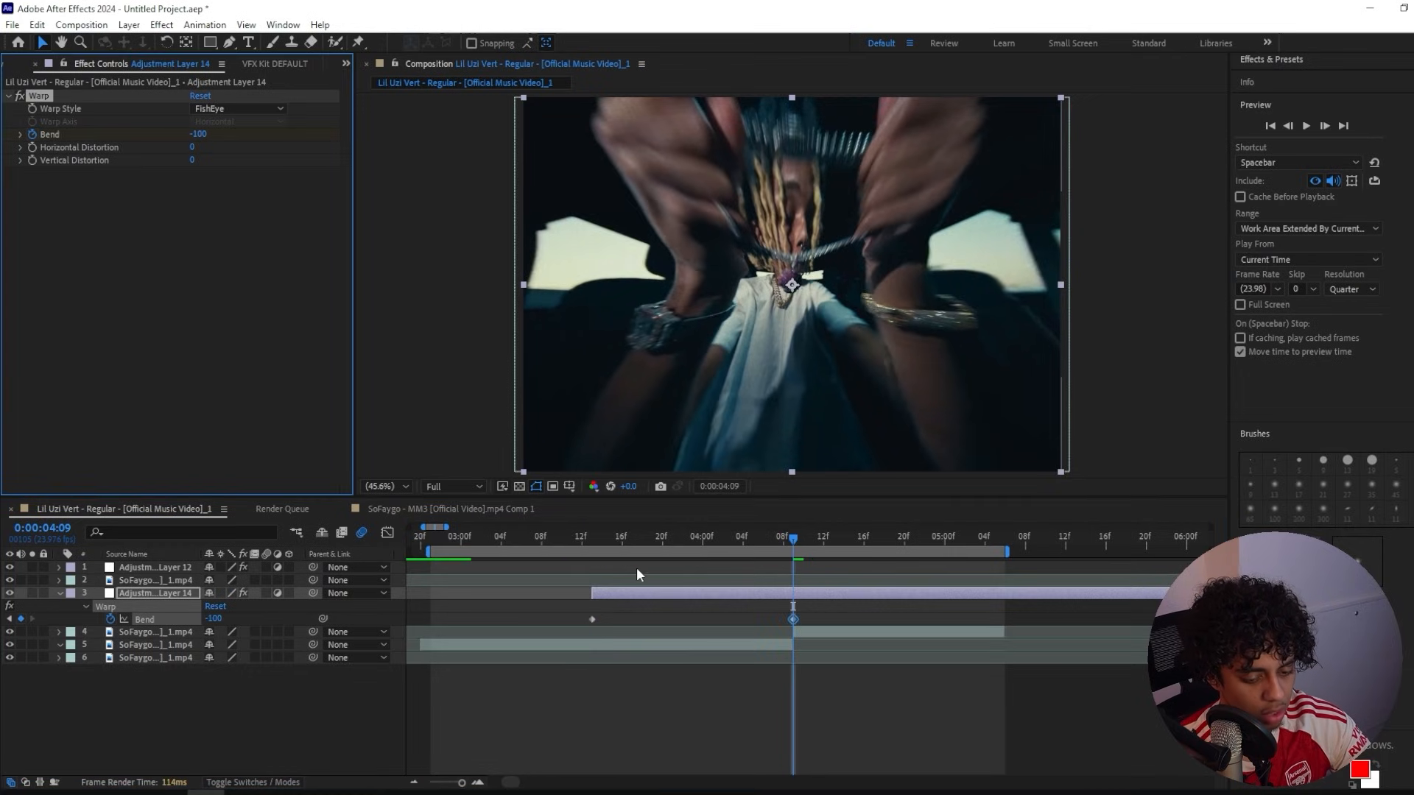
pyautogui.moveTo(847, 541); pyautogui.dragTo(995, 542)
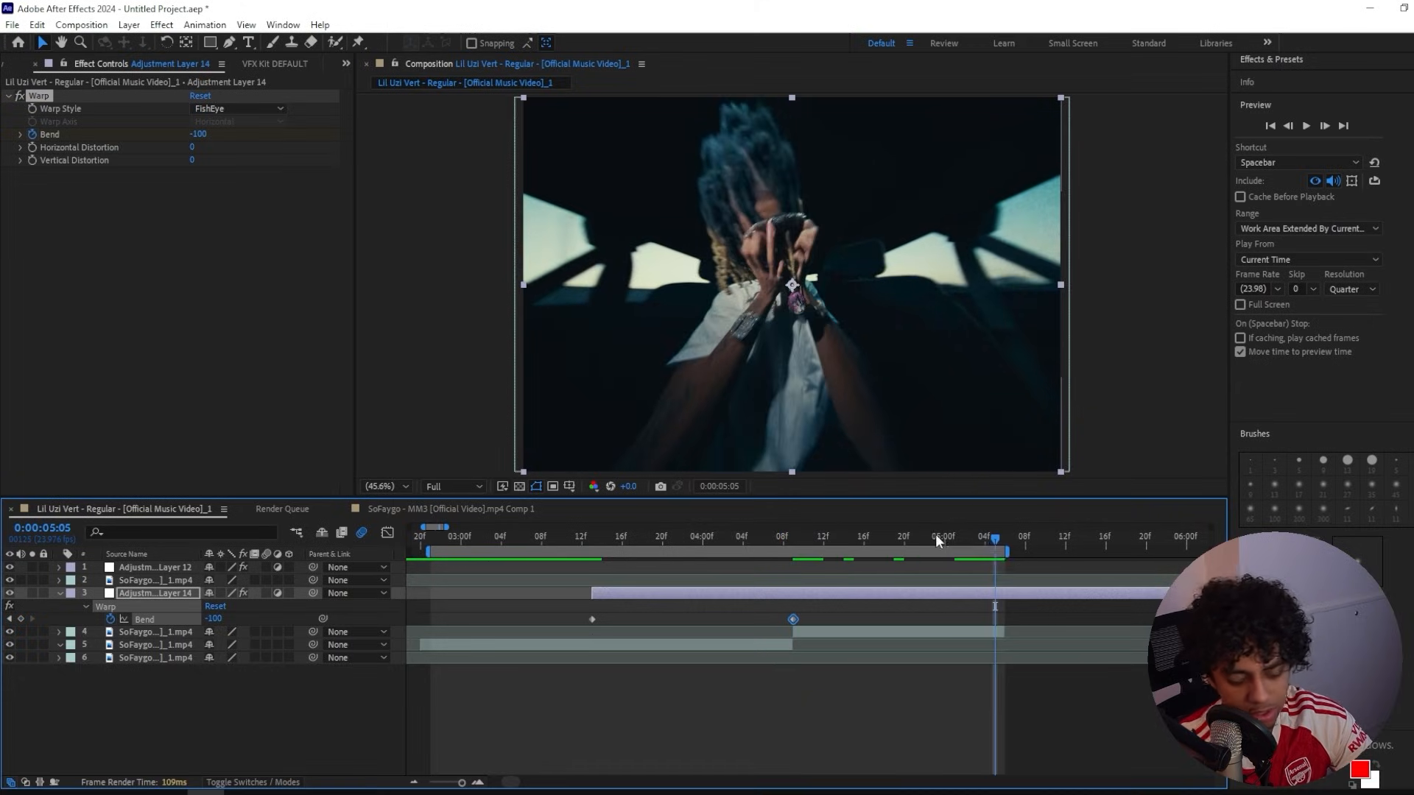
pyautogui.click(202, 134)
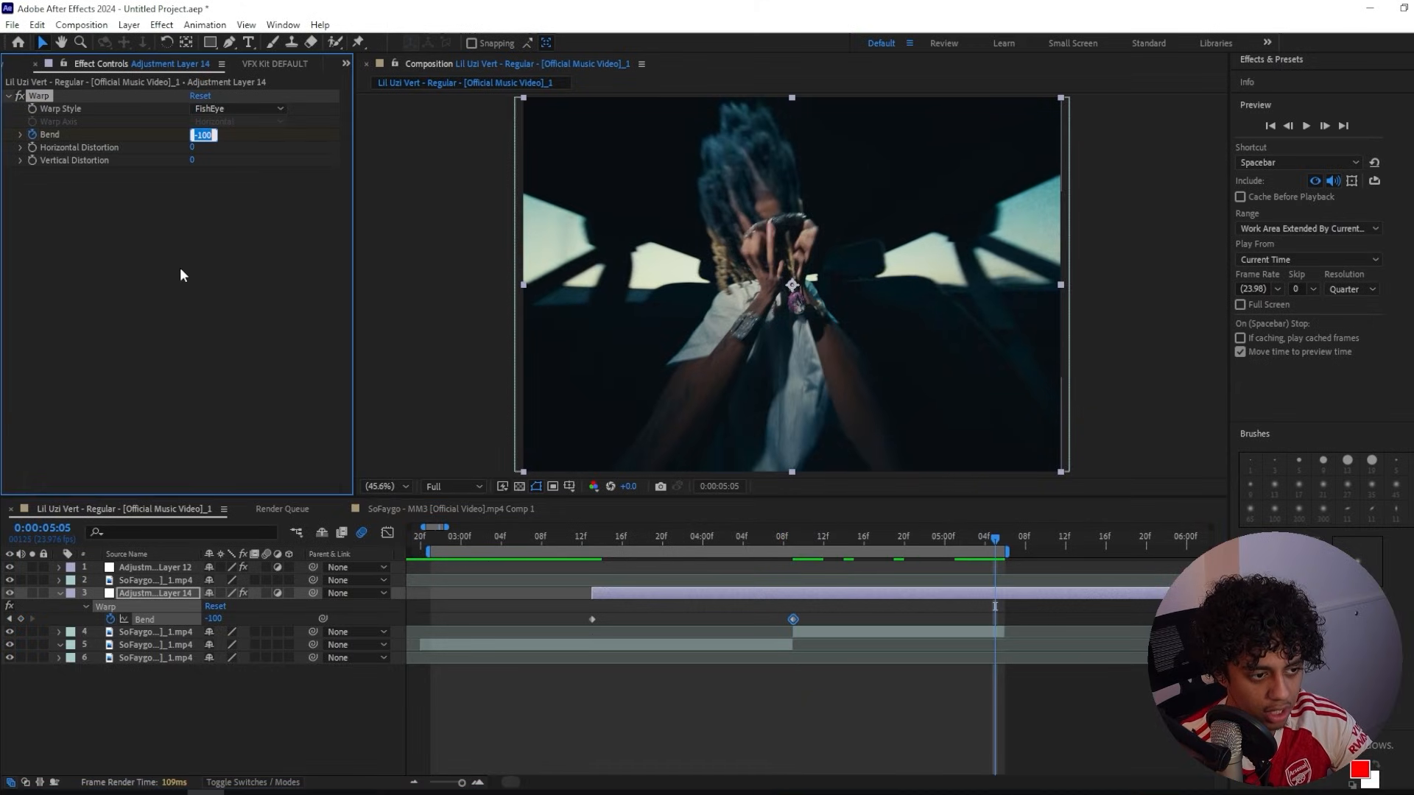
pyautogui.write('0')
pyautogui.click(1045, 617)
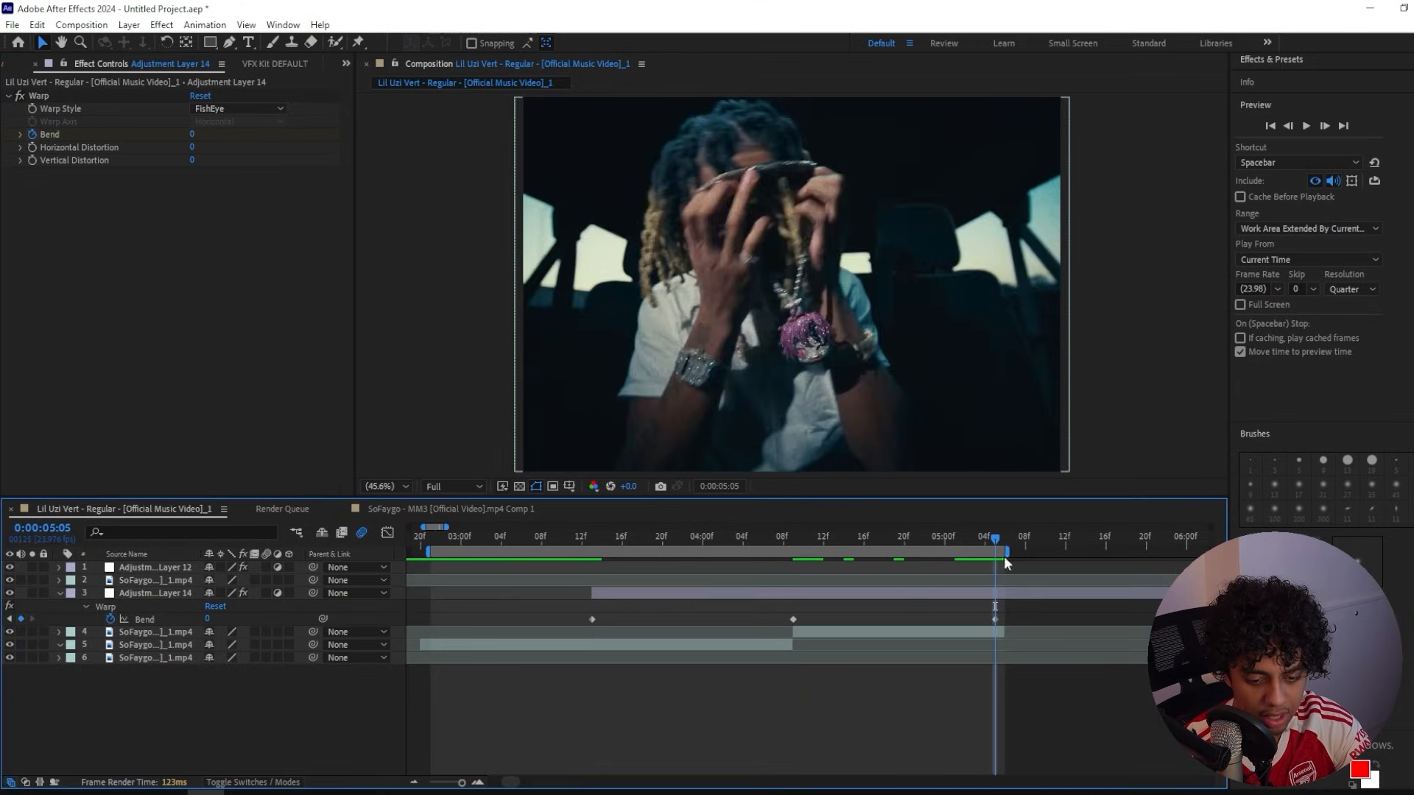
pyautogui.moveTo(907, 536); pyautogui.dragTo(693, 536)
pyautogui.press('space')
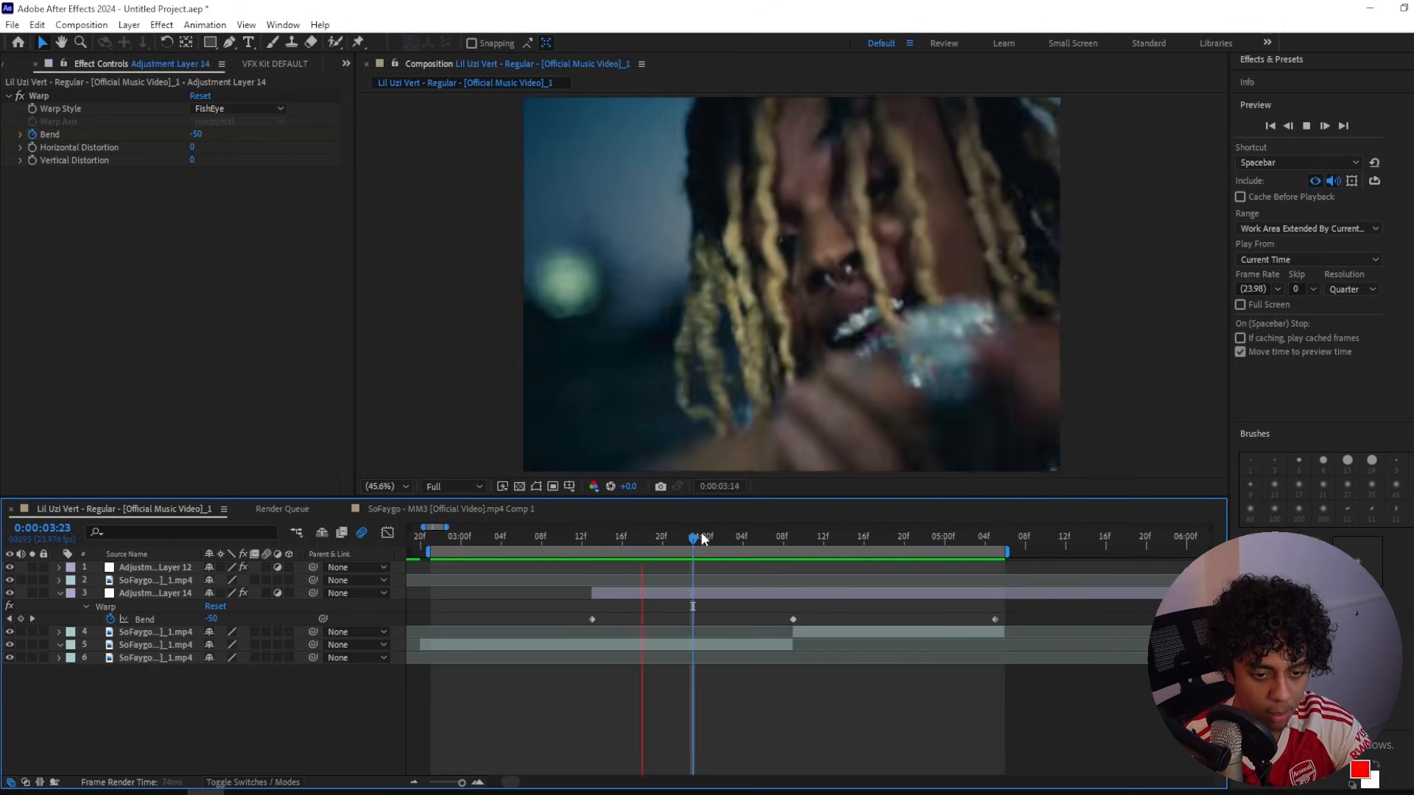
# Step: Add Bend keyframes of 80 at 0:00:04:13 and -60 at 0:00:04:17
pyautogui.click(787, 540)
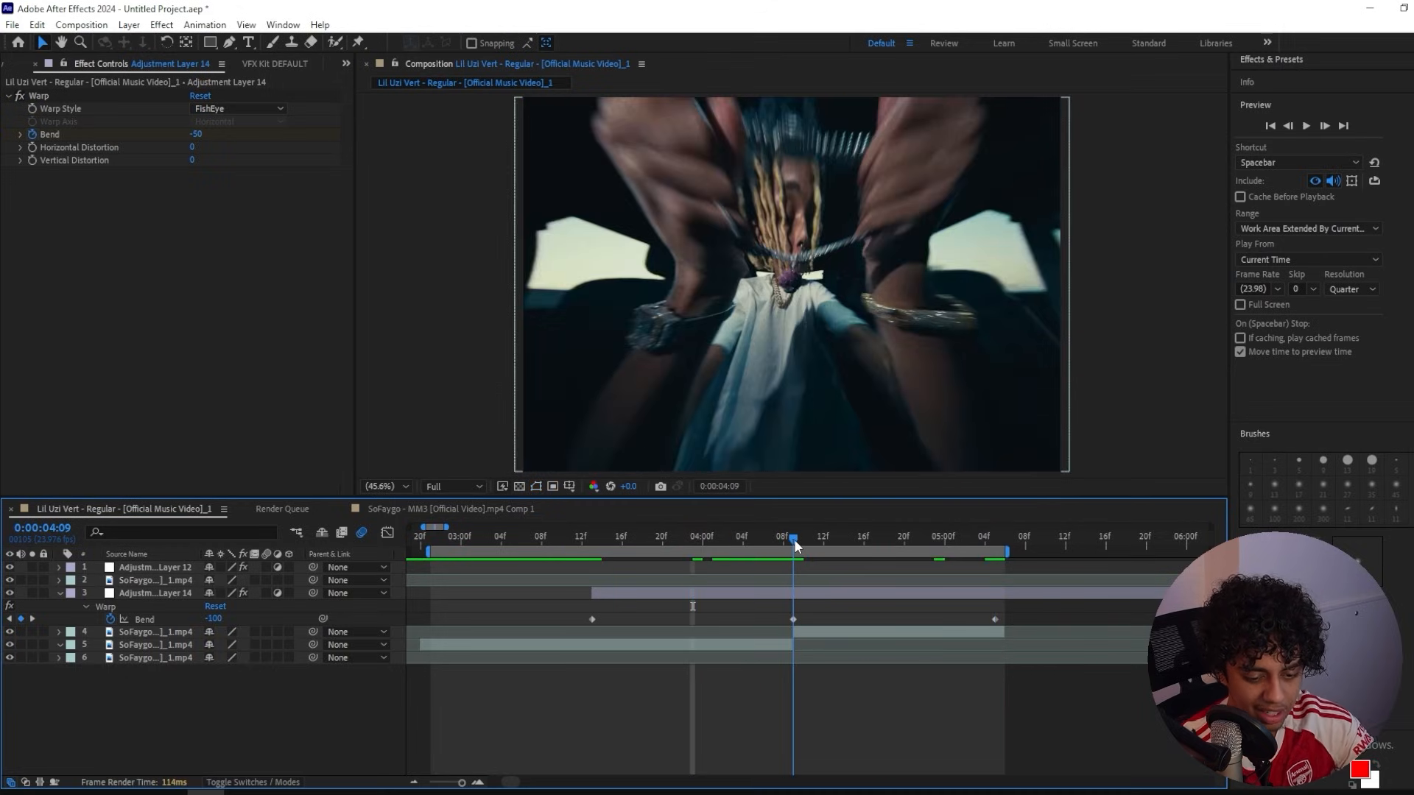
pyautogui.moveTo(794, 539); pyautogui.dragTo(834, 536)
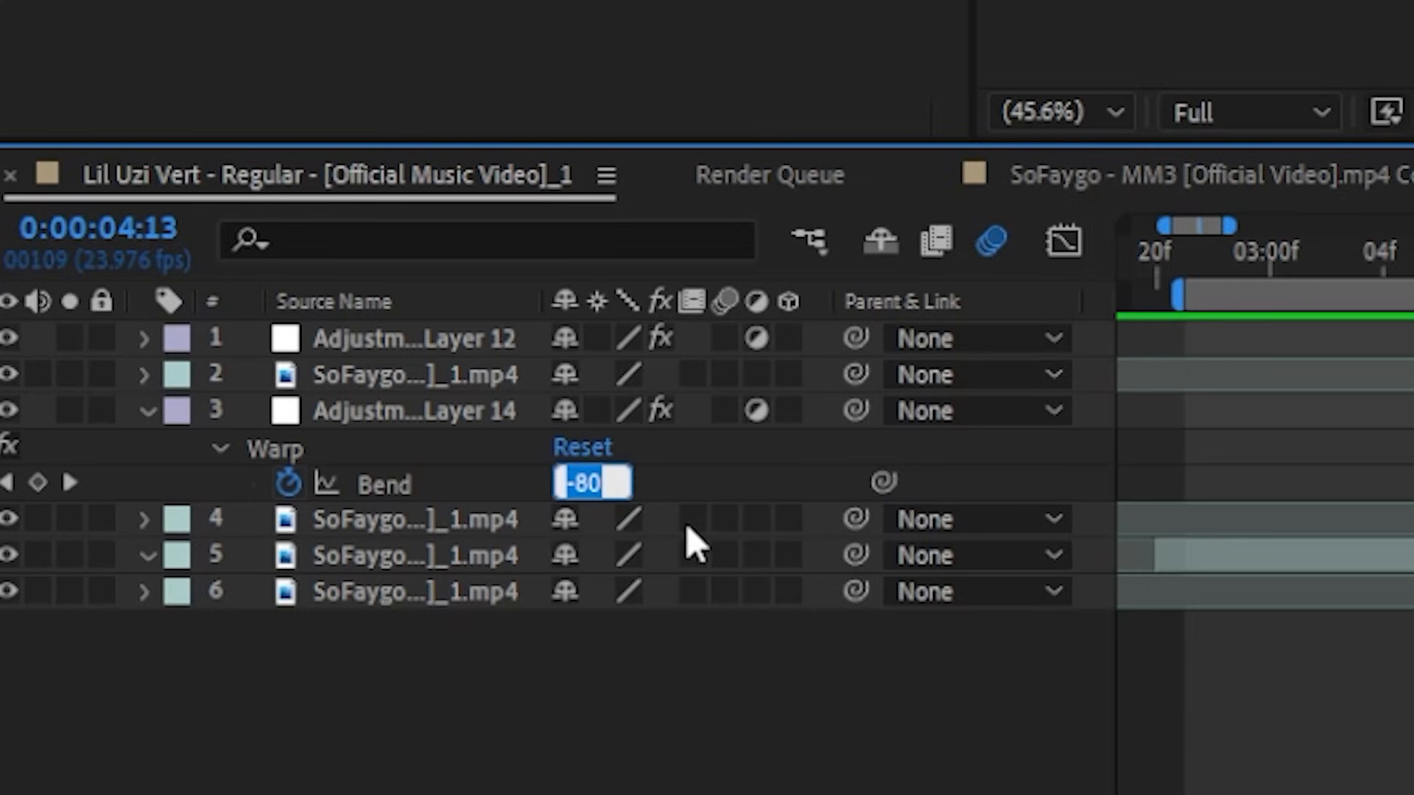
pyautogui.press('Return')
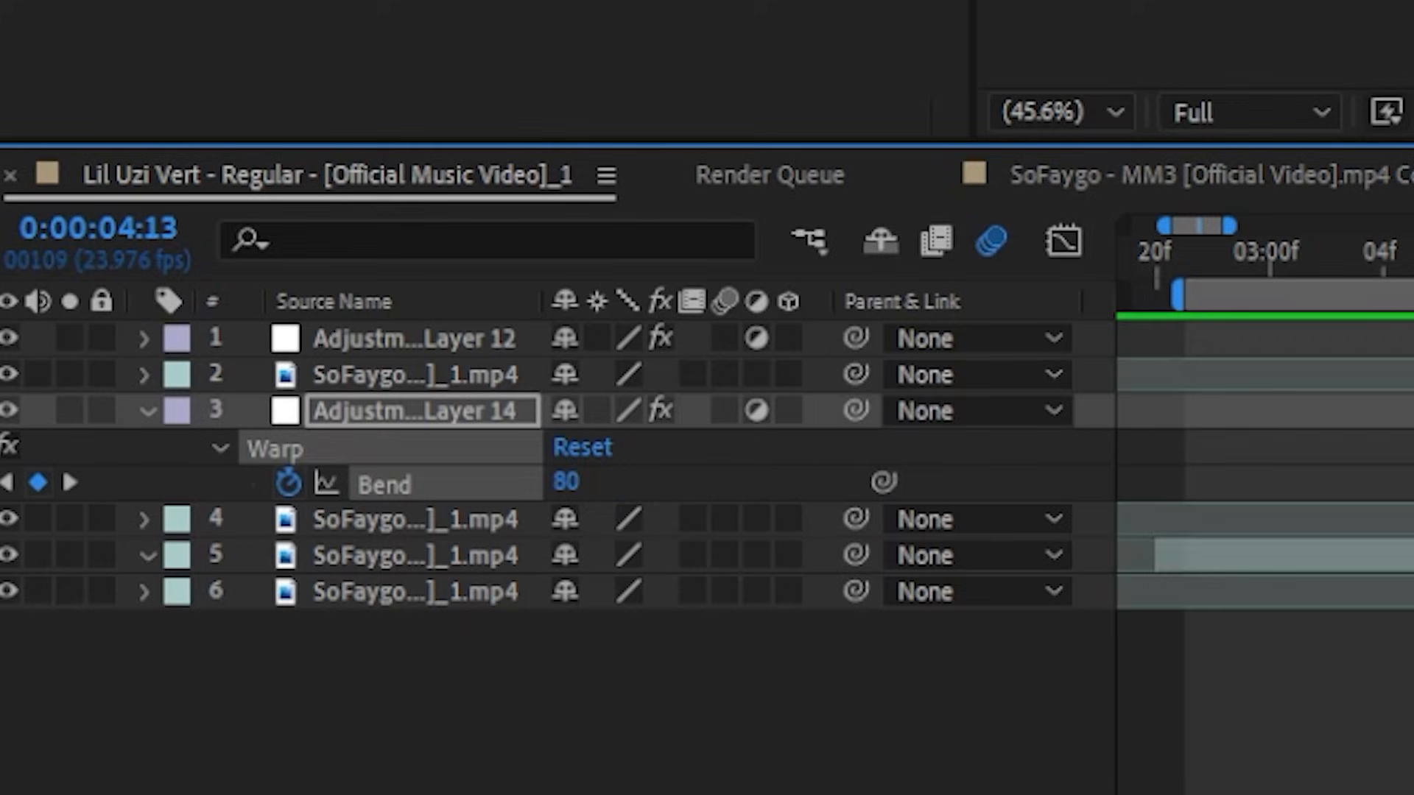
pyautogui.click(573, 482)
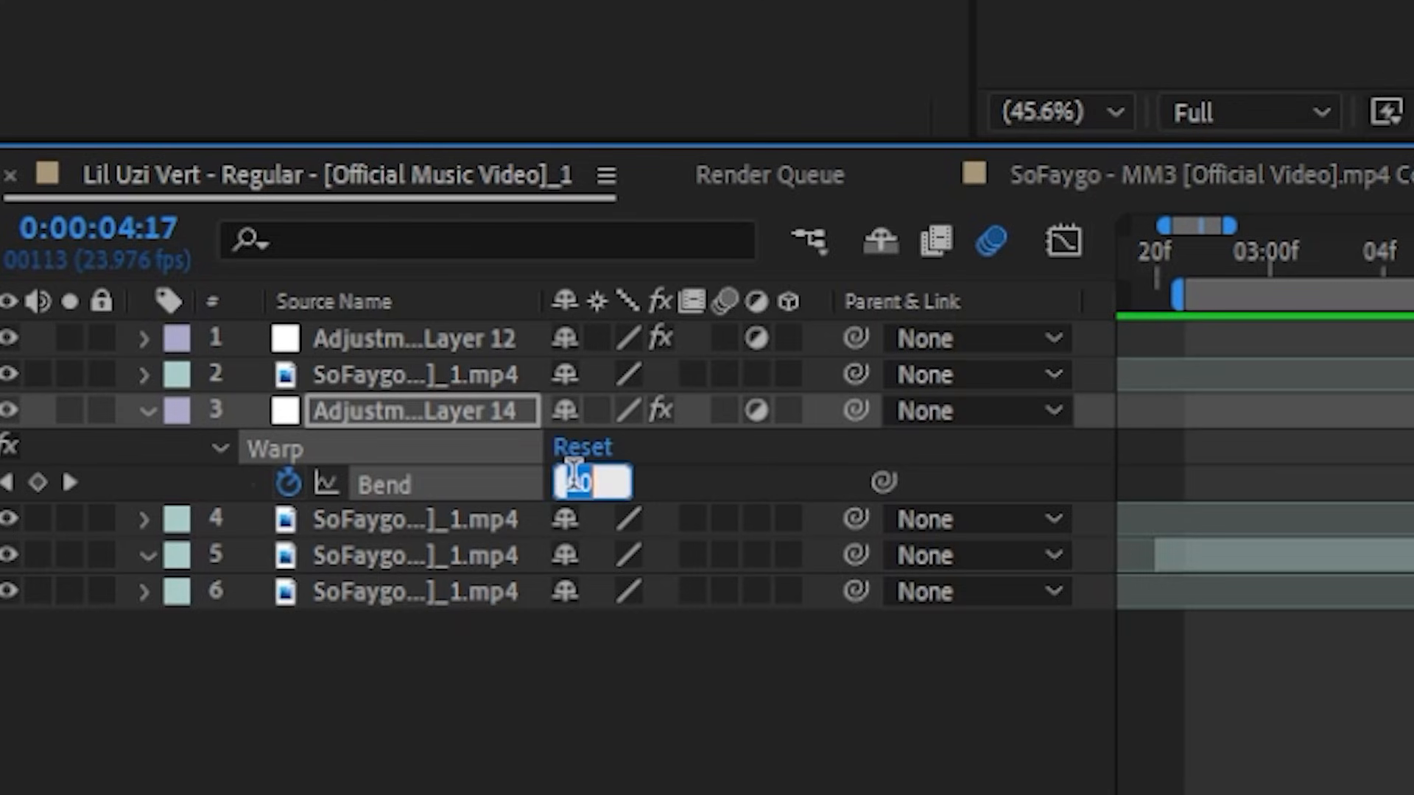
pyautogui.write('-60')
pyautogui.press('Return')
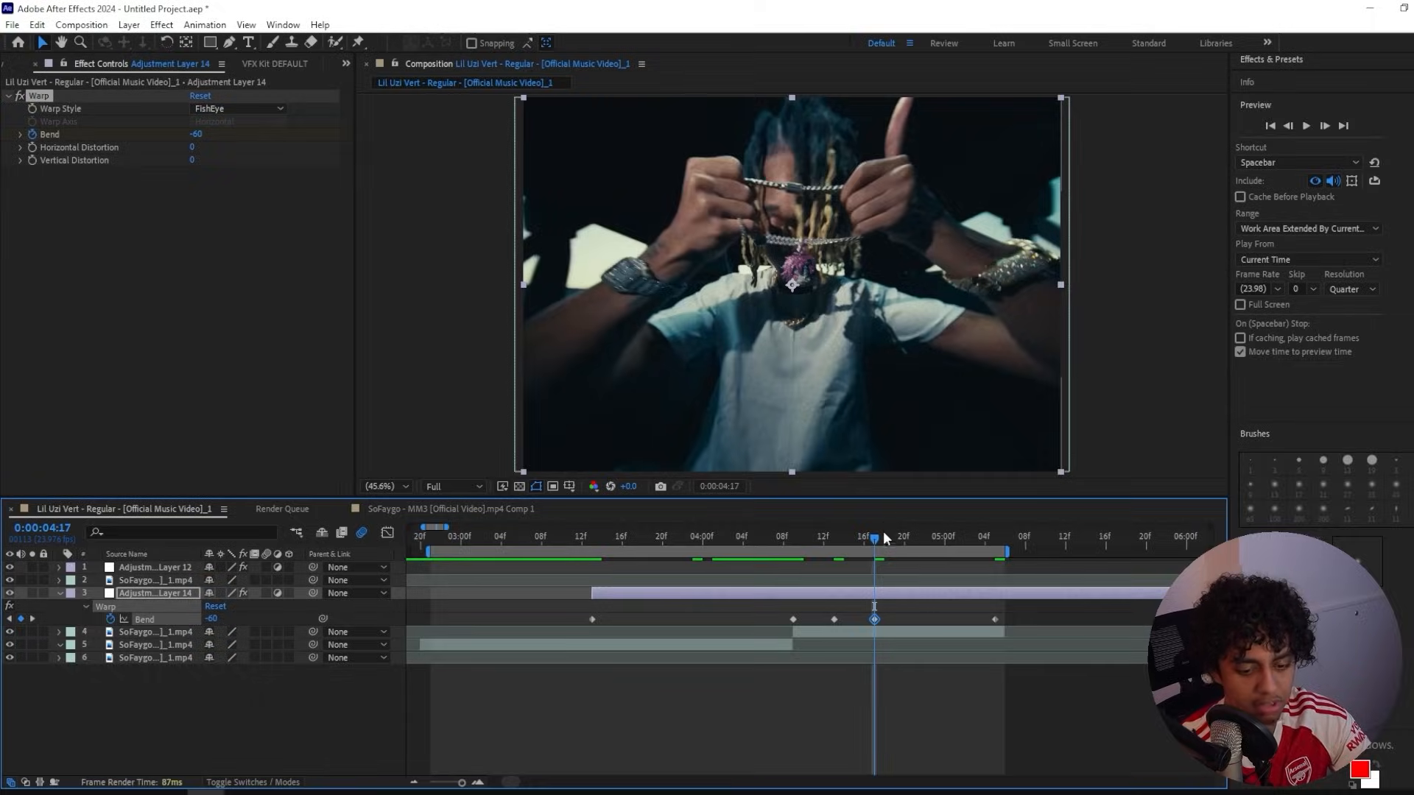
# Step: Add Bend keyframes of 40 at 0:00:04:21 and -20 at 0:00:05:01
pyautogui.moveTo(882, 534); pyautogui.dragTo(915, 539)
pyautogui.click(214, 618)
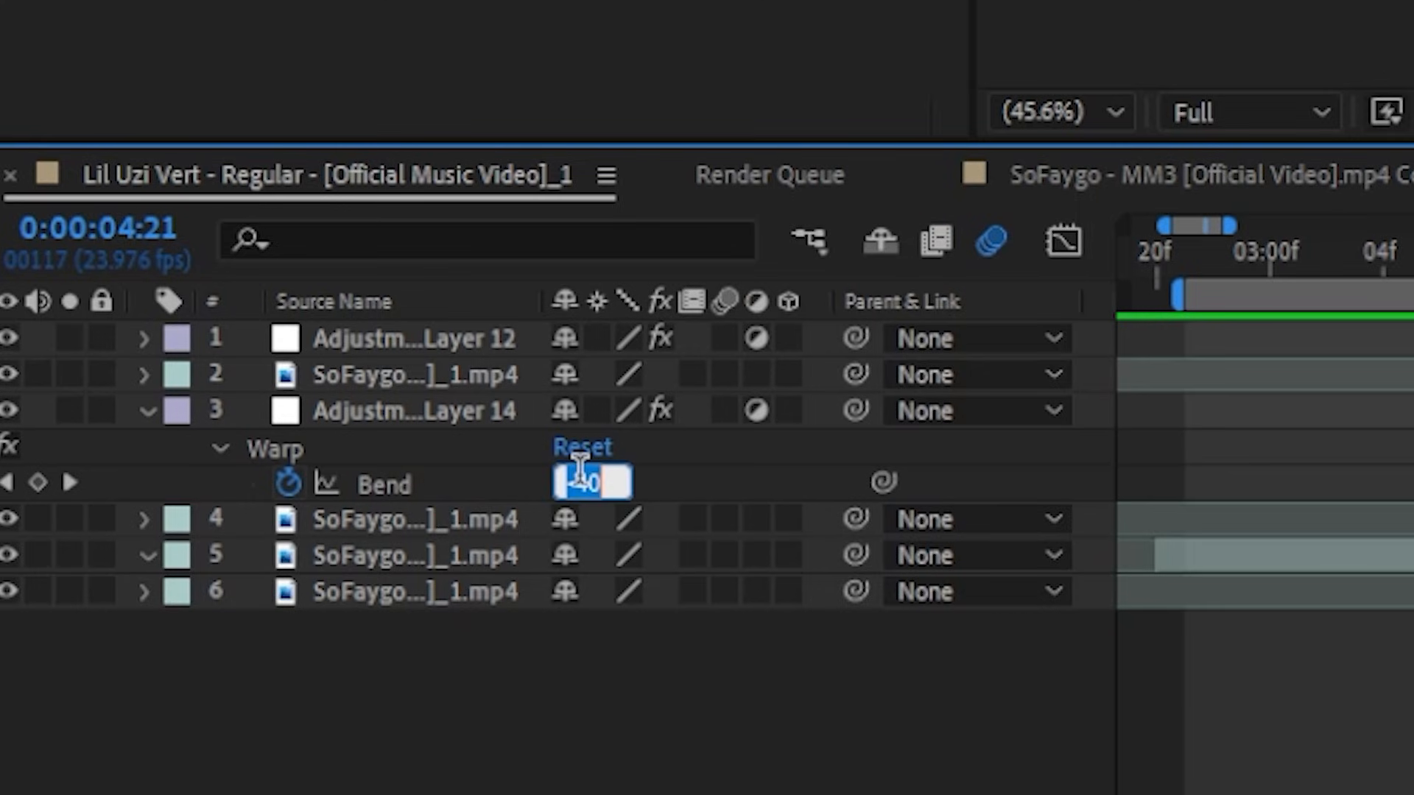
pyautogui.write('40')
pyautogui.press('Return')
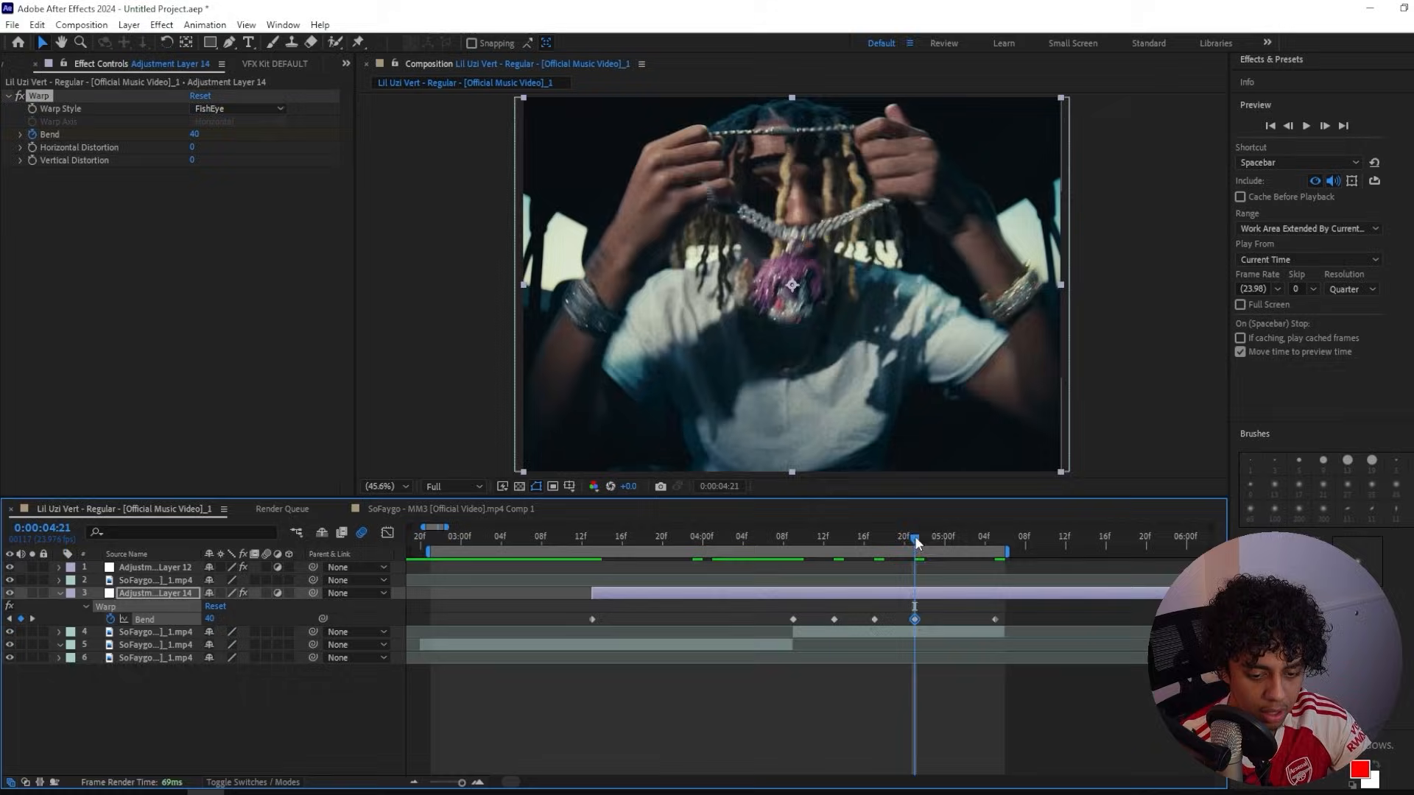
pyautogui.moveTo(914, 536); pyautogui.dragTo(954, 545)
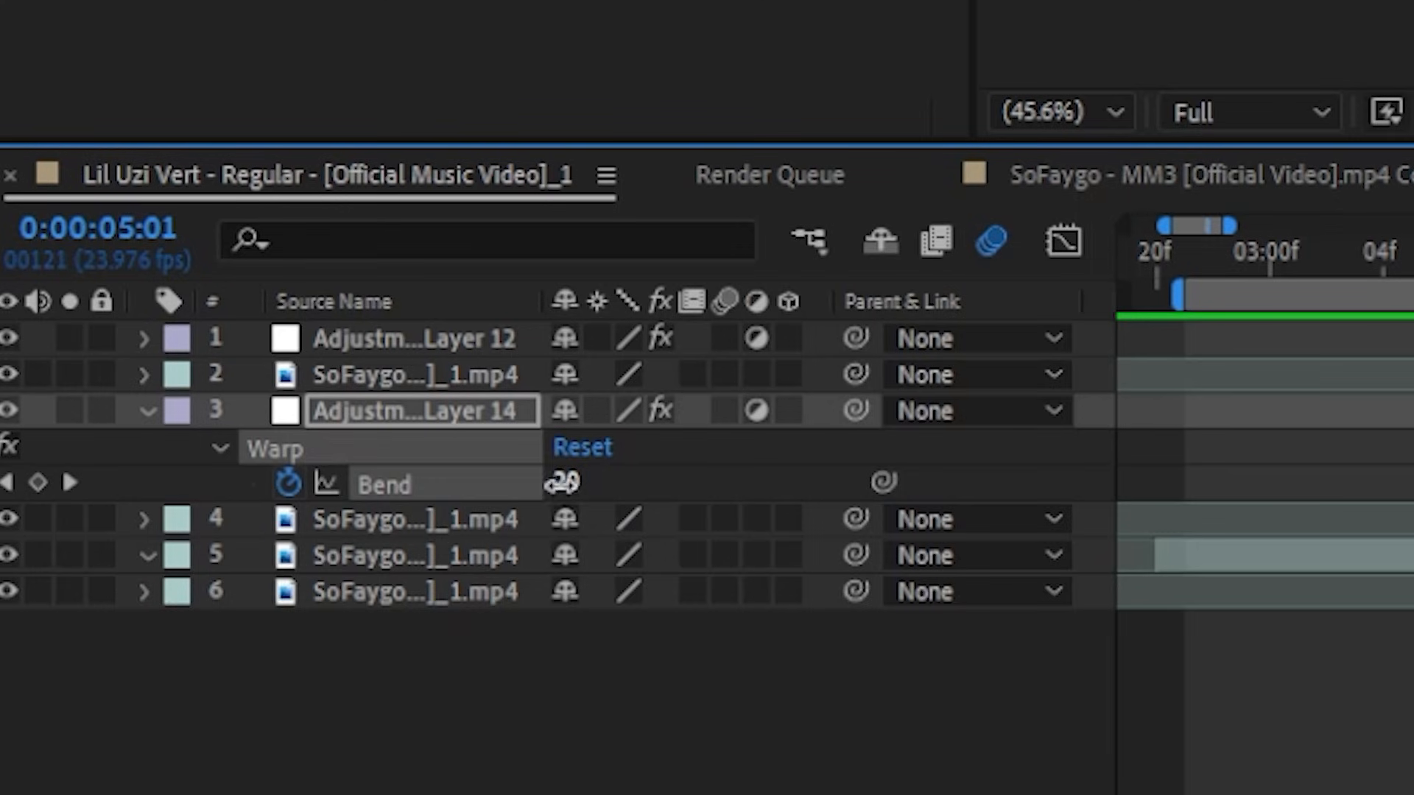
pyautogui.click(207, 618)
pyautogui.write('-20')
pyautogui.press('Return')
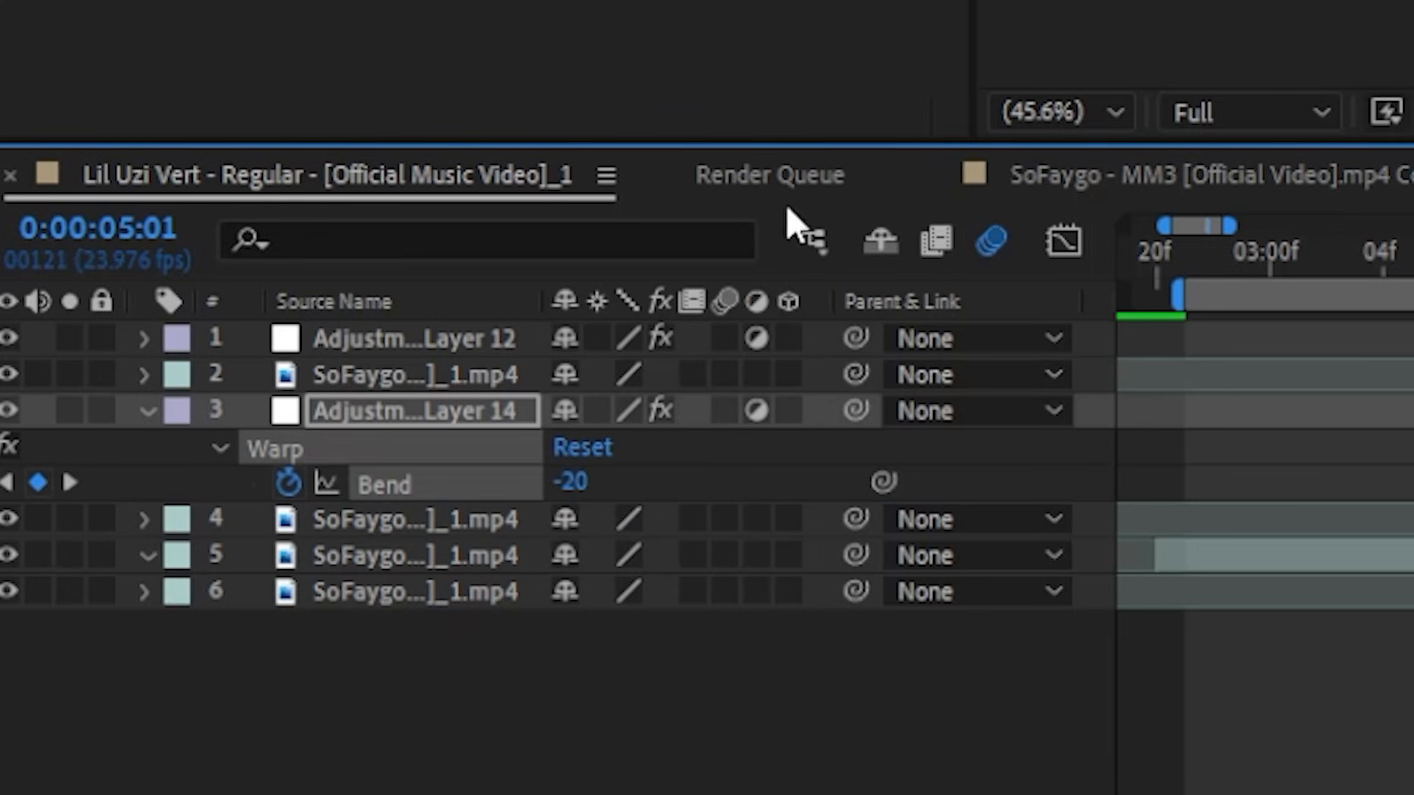
# Step: Enable motion blur on the Warp adjustment layer and preview the bouncing distortion
pyautogui.click(744, 536)
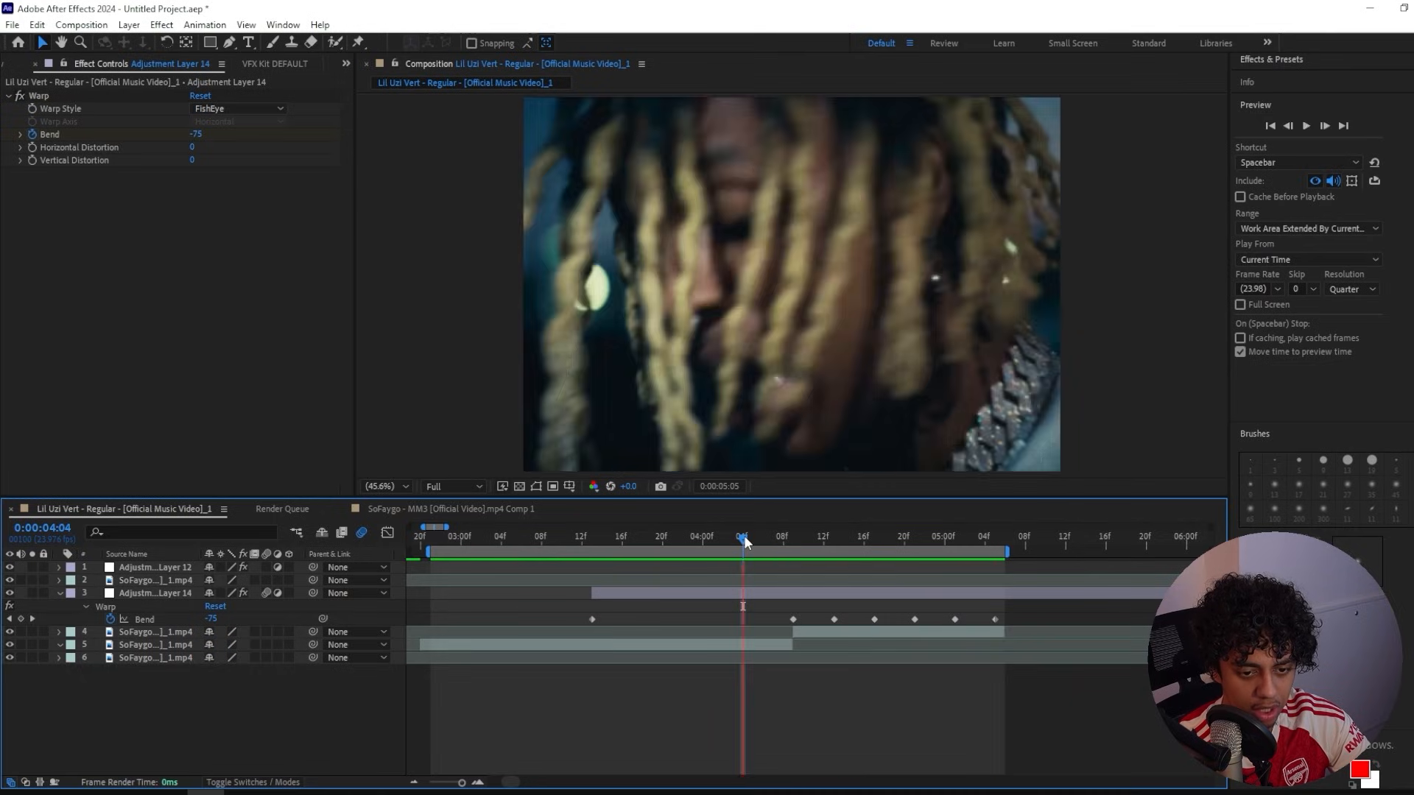
pyautogui.press('space')
# Step: Apply Easy Ease to all Bend keyframes and reshape the first curve segment to start slowly and drop steeply into the cut
pyautogui.click(145, 619)
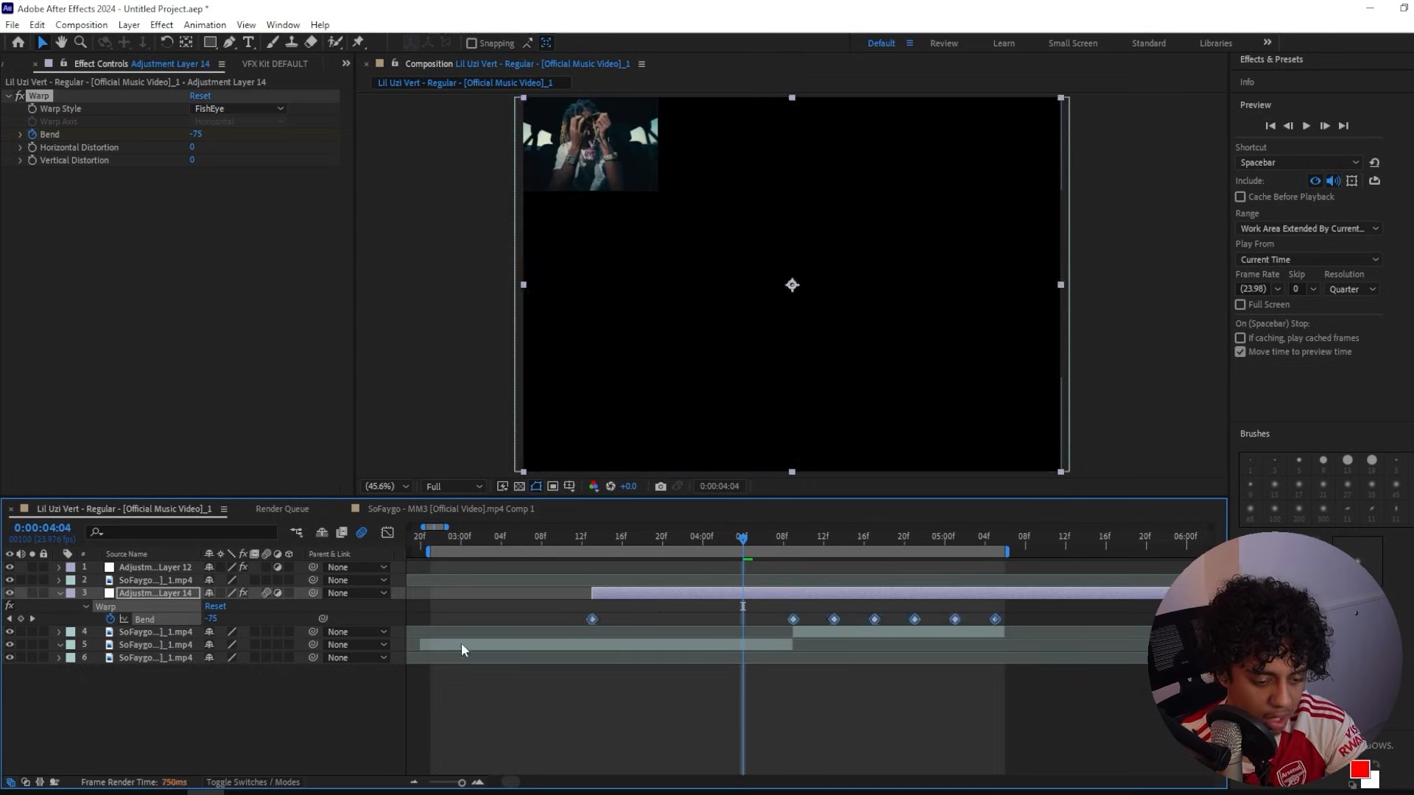
pyautogui.press('F9')
pyautogui.click(388, 533)
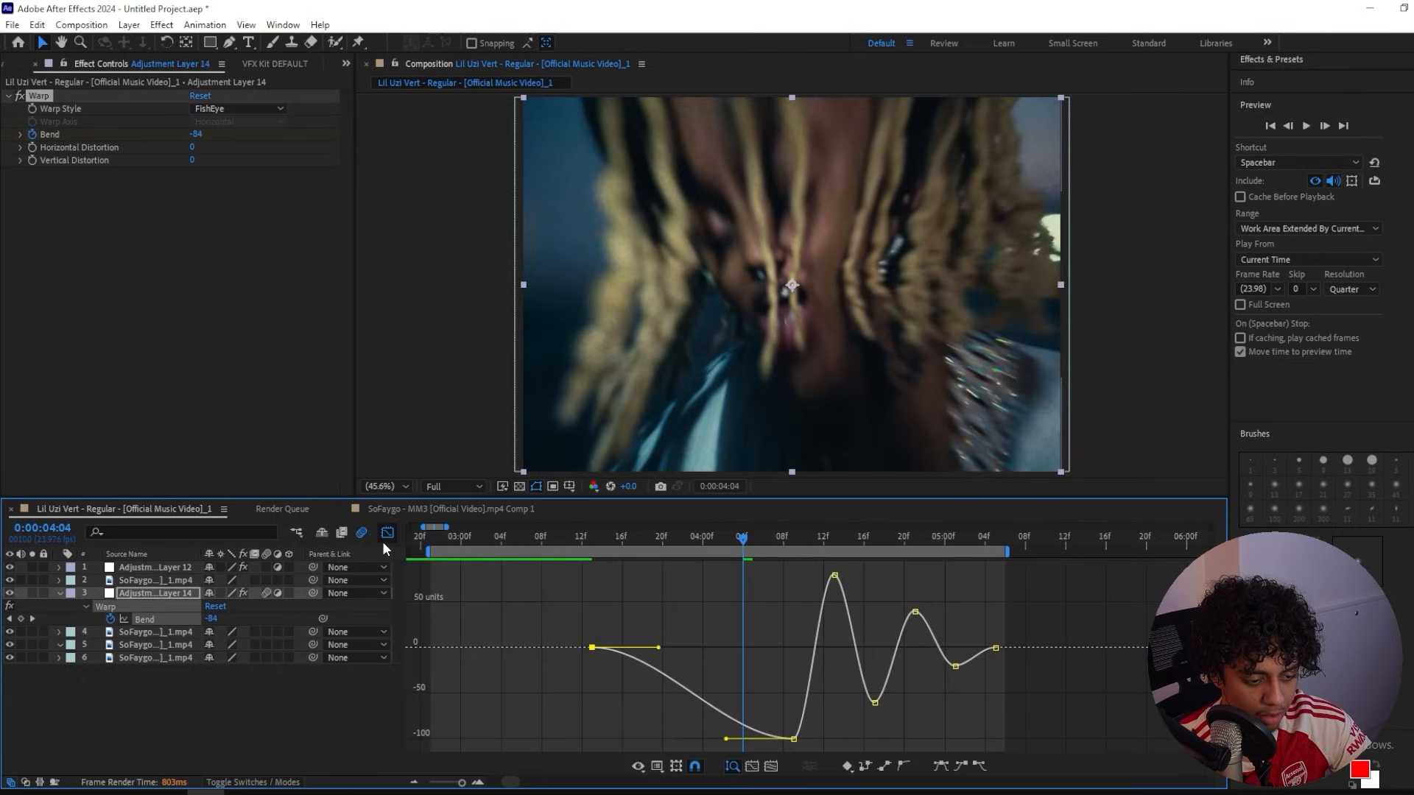
pyautogui.moveTo(727, 740); pyautogui.dragTo(789, 670)
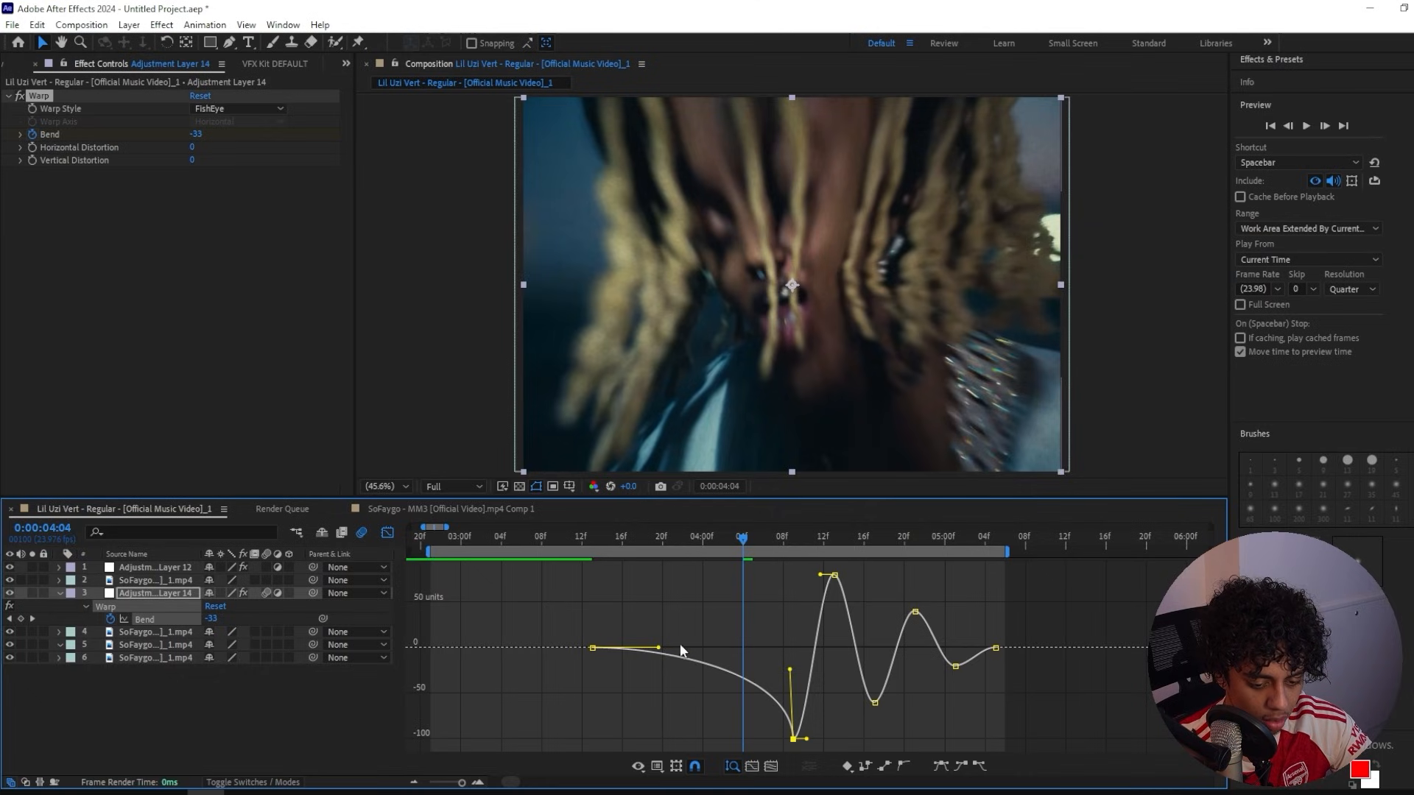
pyautogui.moveTo(658, 647); pyautogui.dragTo(726, 648)
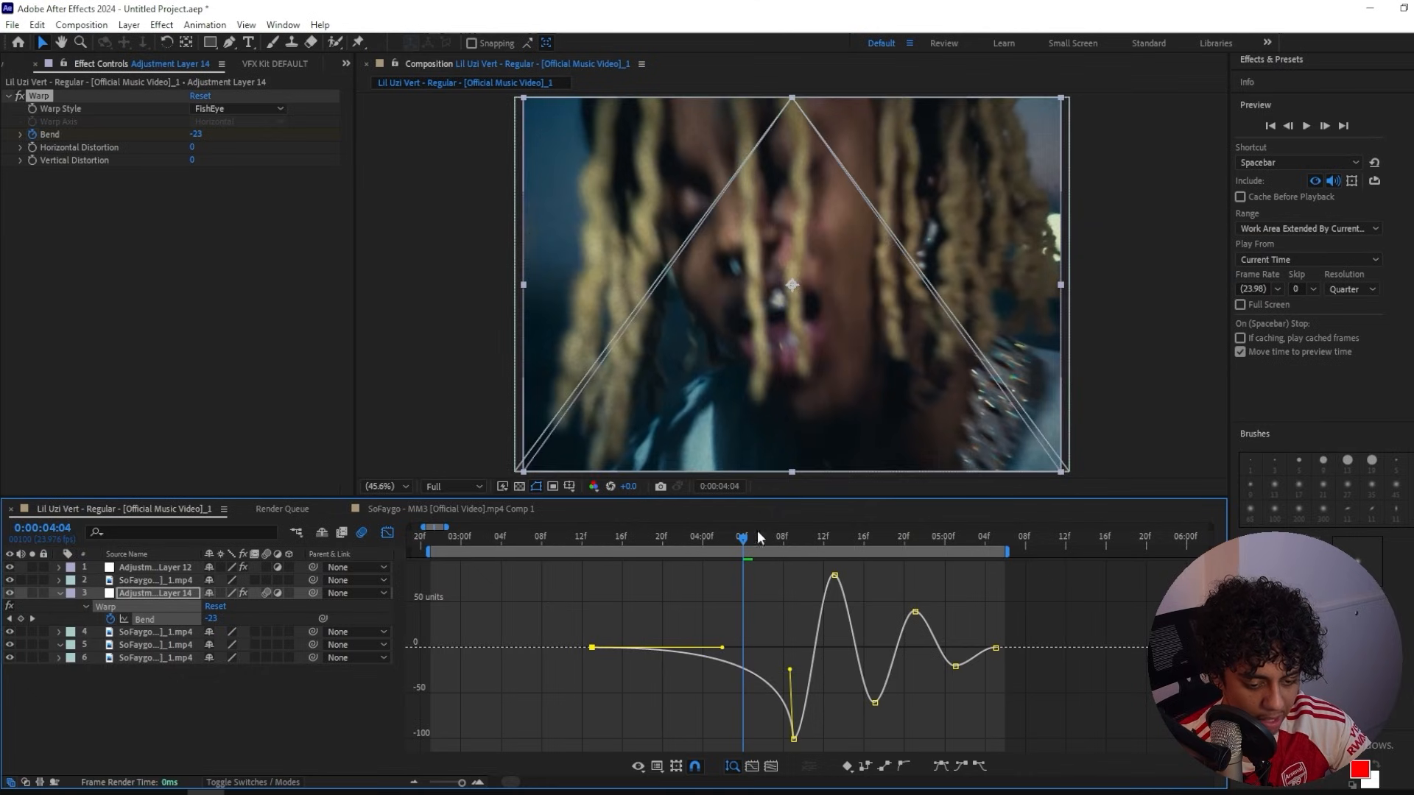
# Step: Play back the eased FishEye transition from 0:00:03:12
pyautogui.click(615, 545)
pyautogui.moveTo(617, 558); pyautogui.dragTo(783, 585)
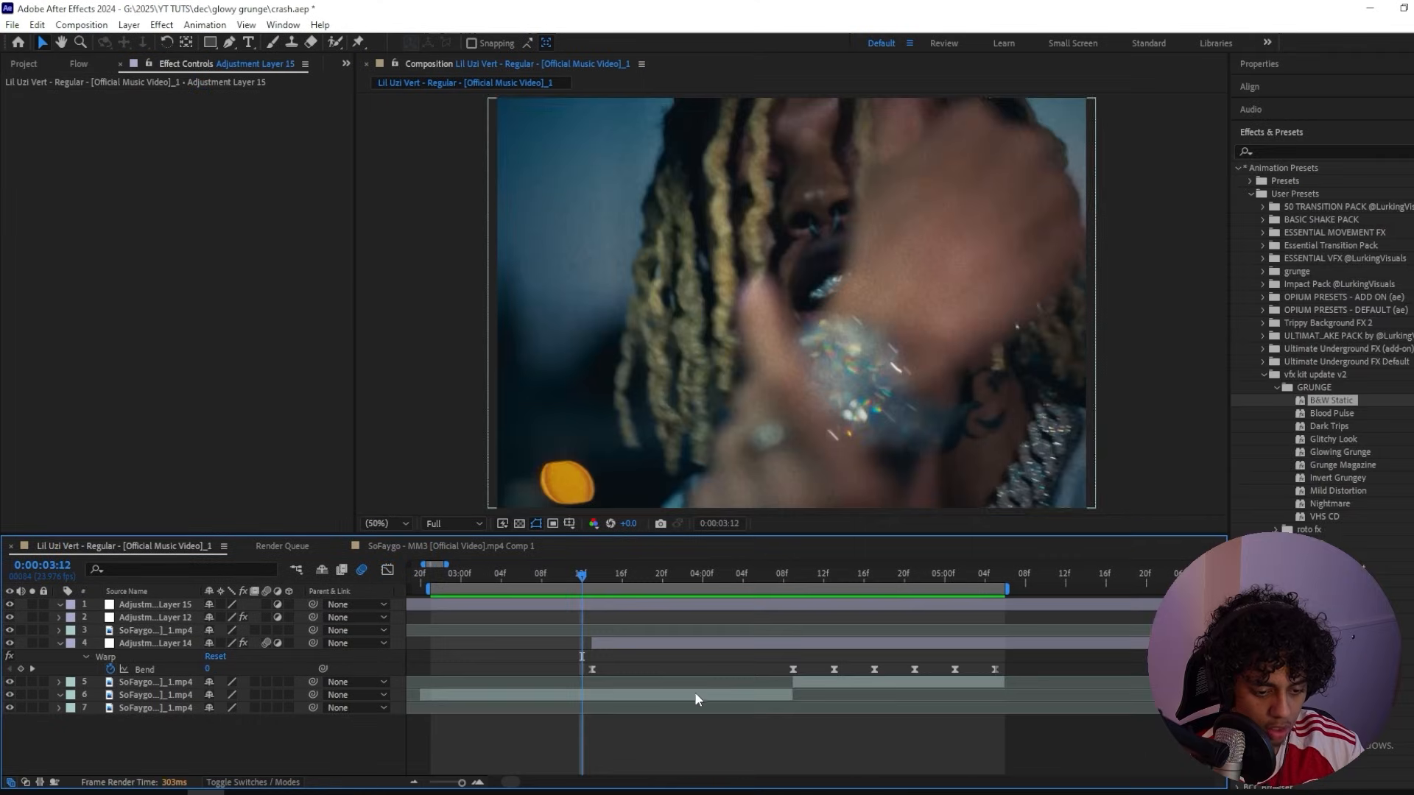
pyautogui.click(696, 693)
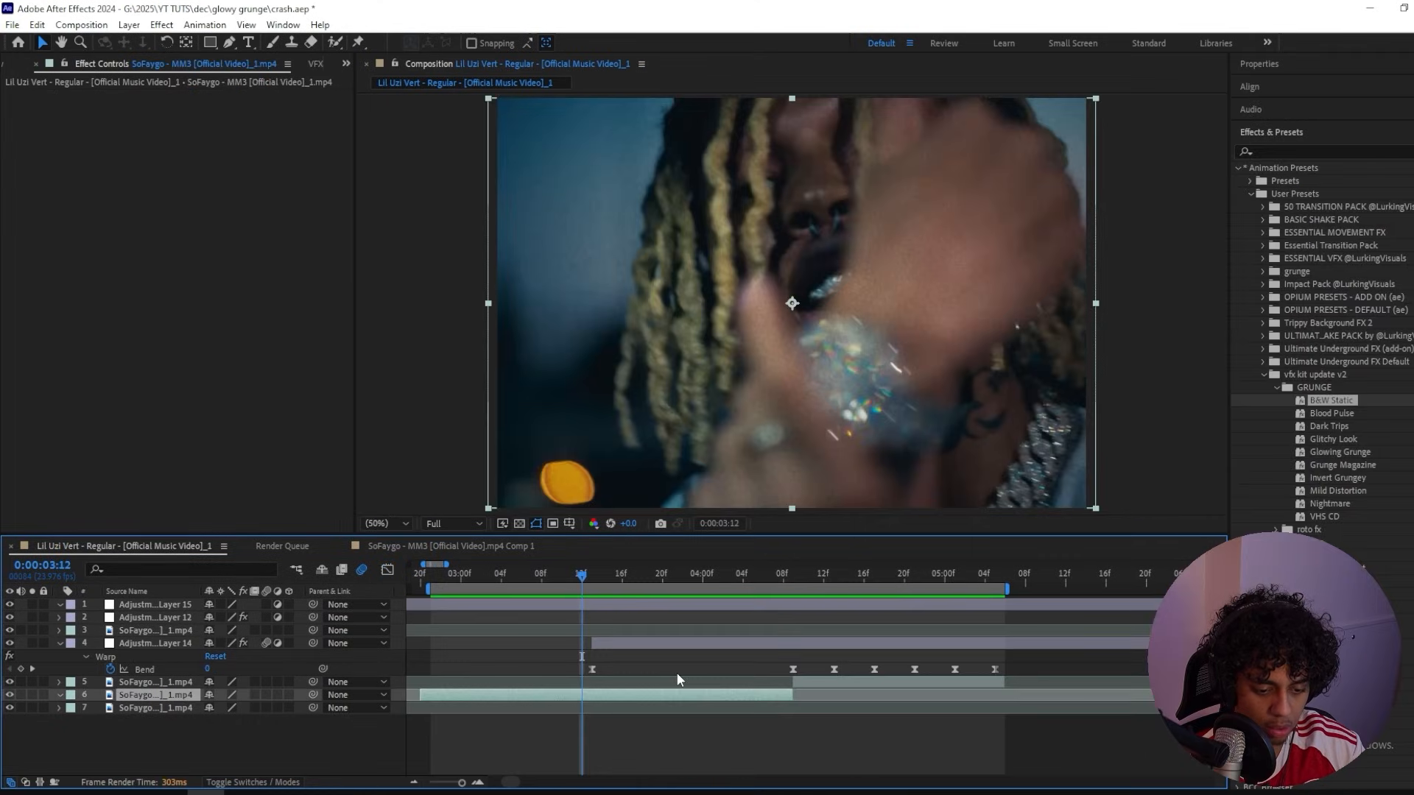
pyautogui.press('space')
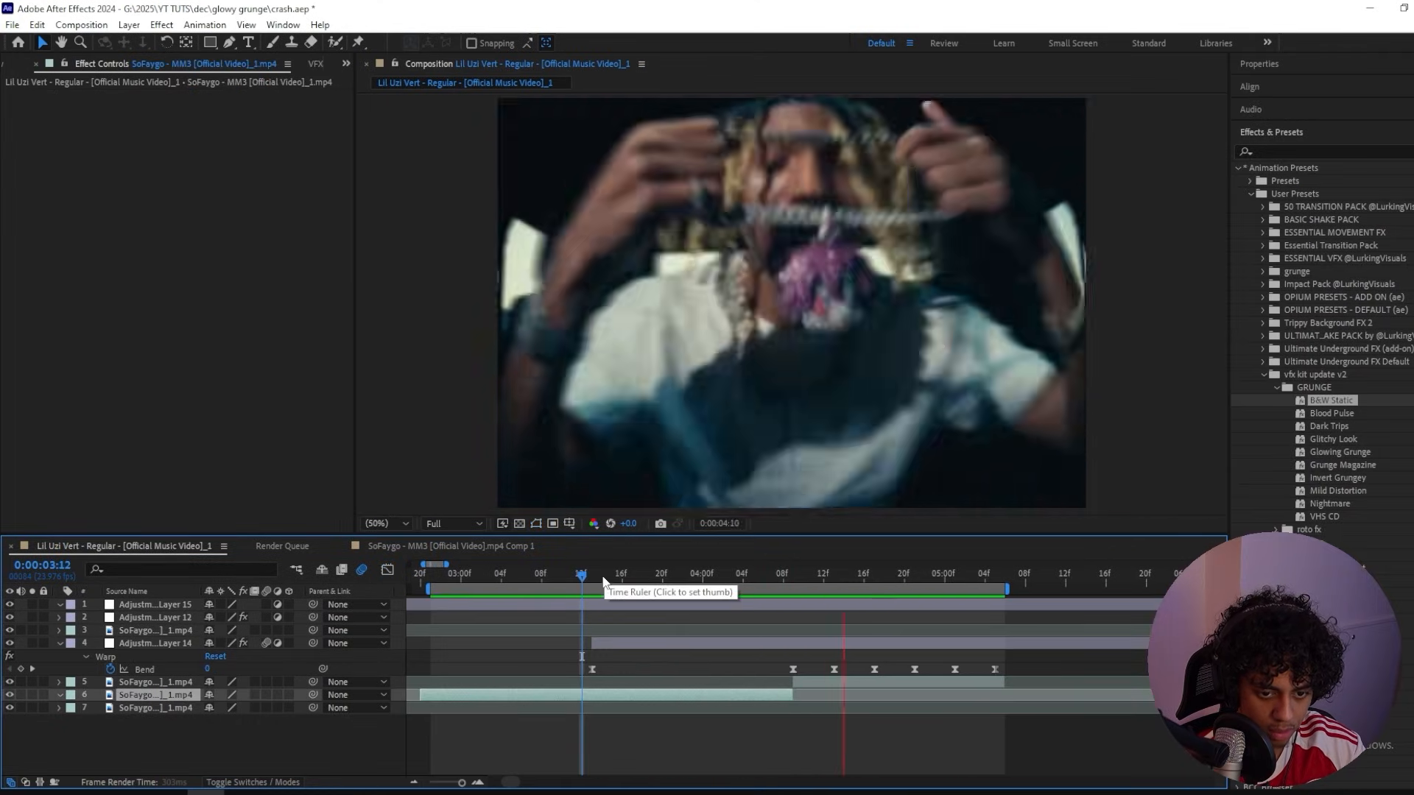
# Step: Add Gaussian Blur to the adjustment layer holding Warp and go to the cut at 0:00:04:09
pyautogui.click(656, 643)
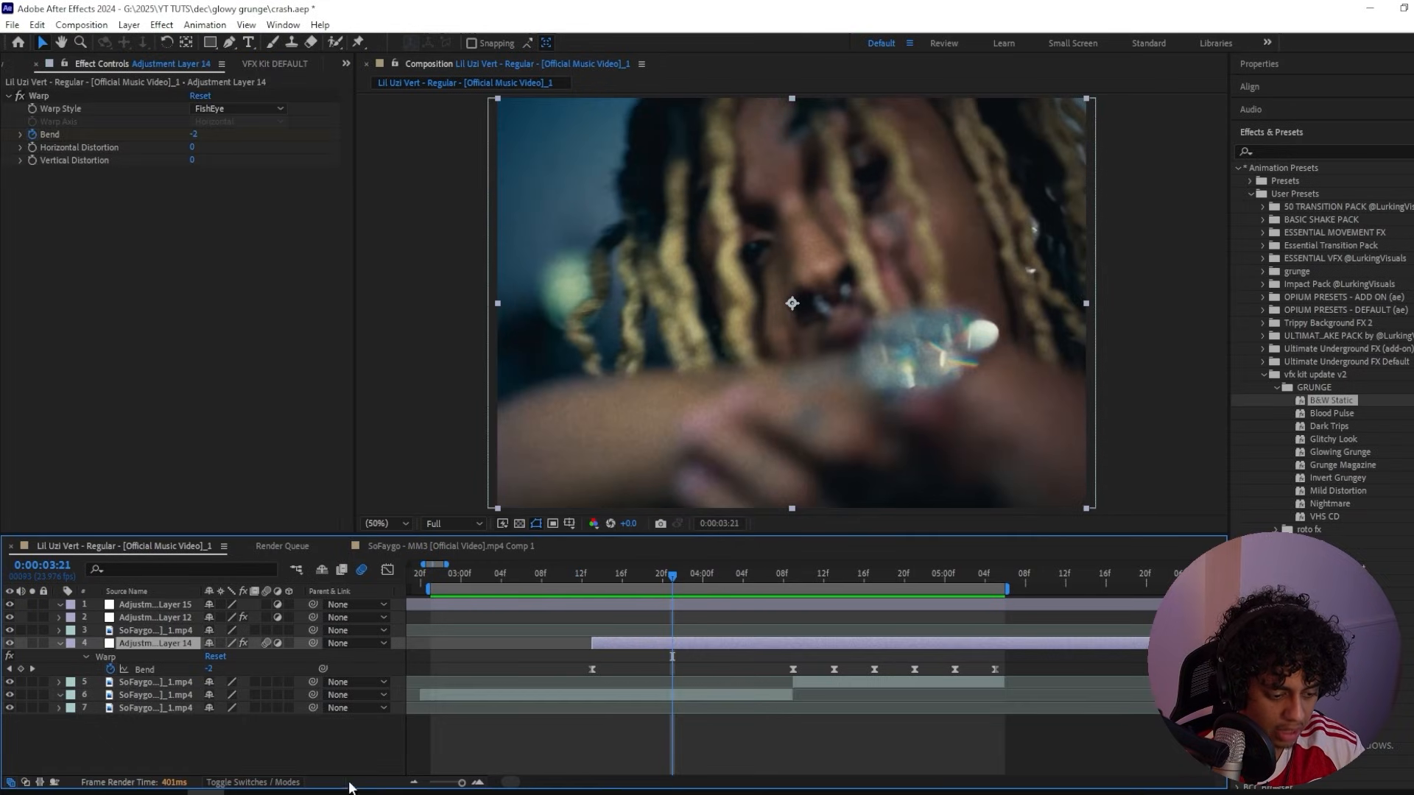
pyautogui.hotkey('ctrl', 'space')
pyautogui.write('gaus')
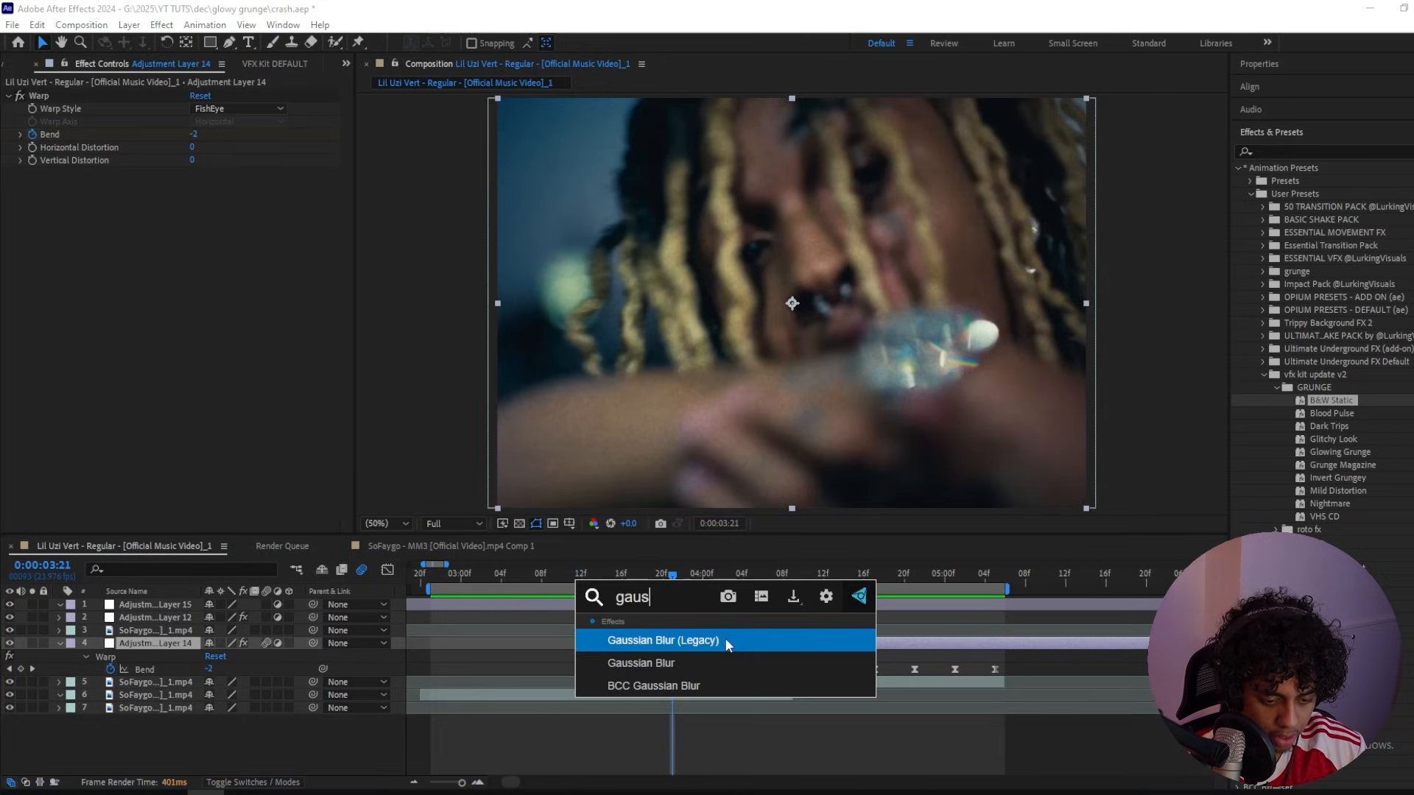
pyautogui.click(716, 663)
pyautogui.click(793, 578)
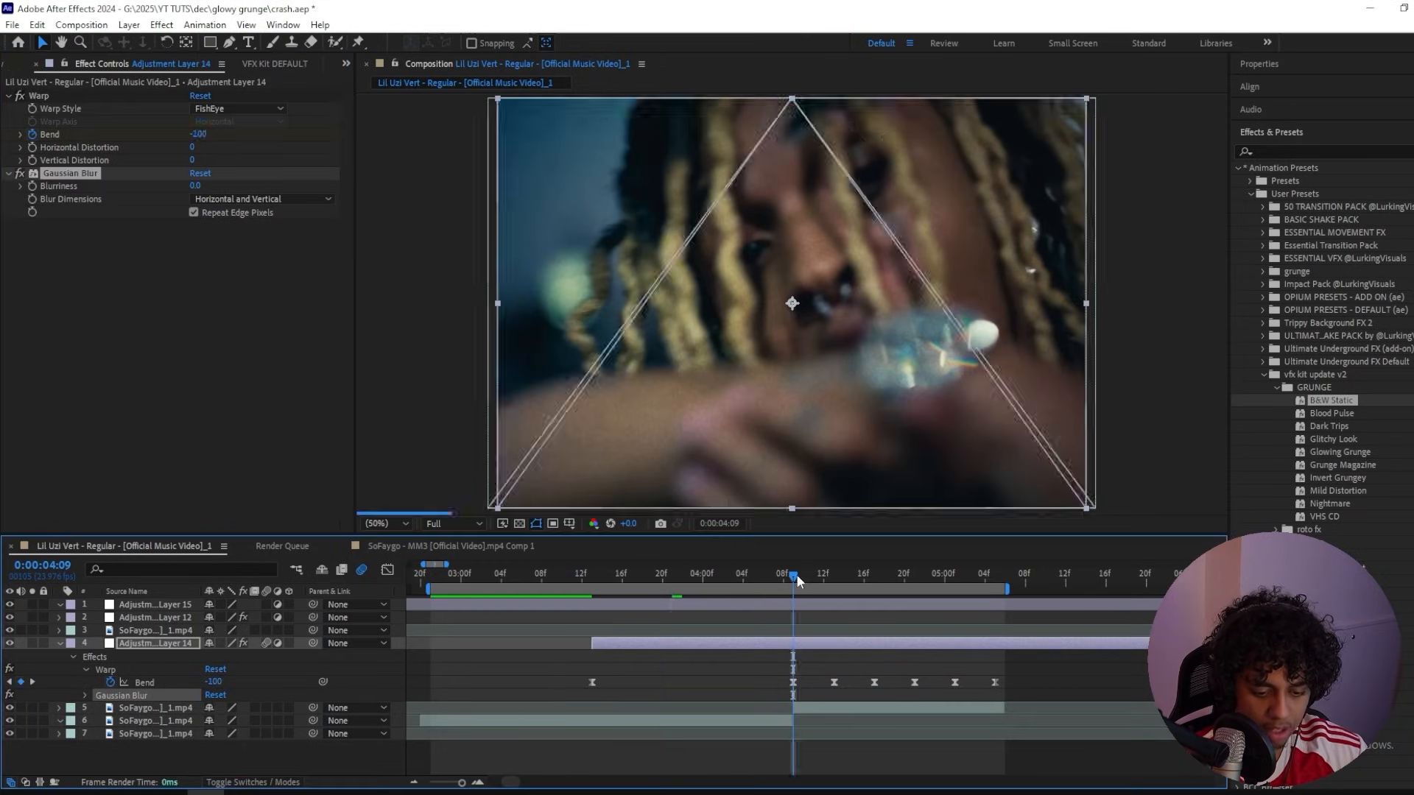
# Step: Set the Gaussian Blur Blurriness to 20 at the cut at 0:00:04:09 with a keyframe and reveal its timeline property
pyautogui.click(193, 185)
pyautogui.write('20')
pyautogui.press('Return')
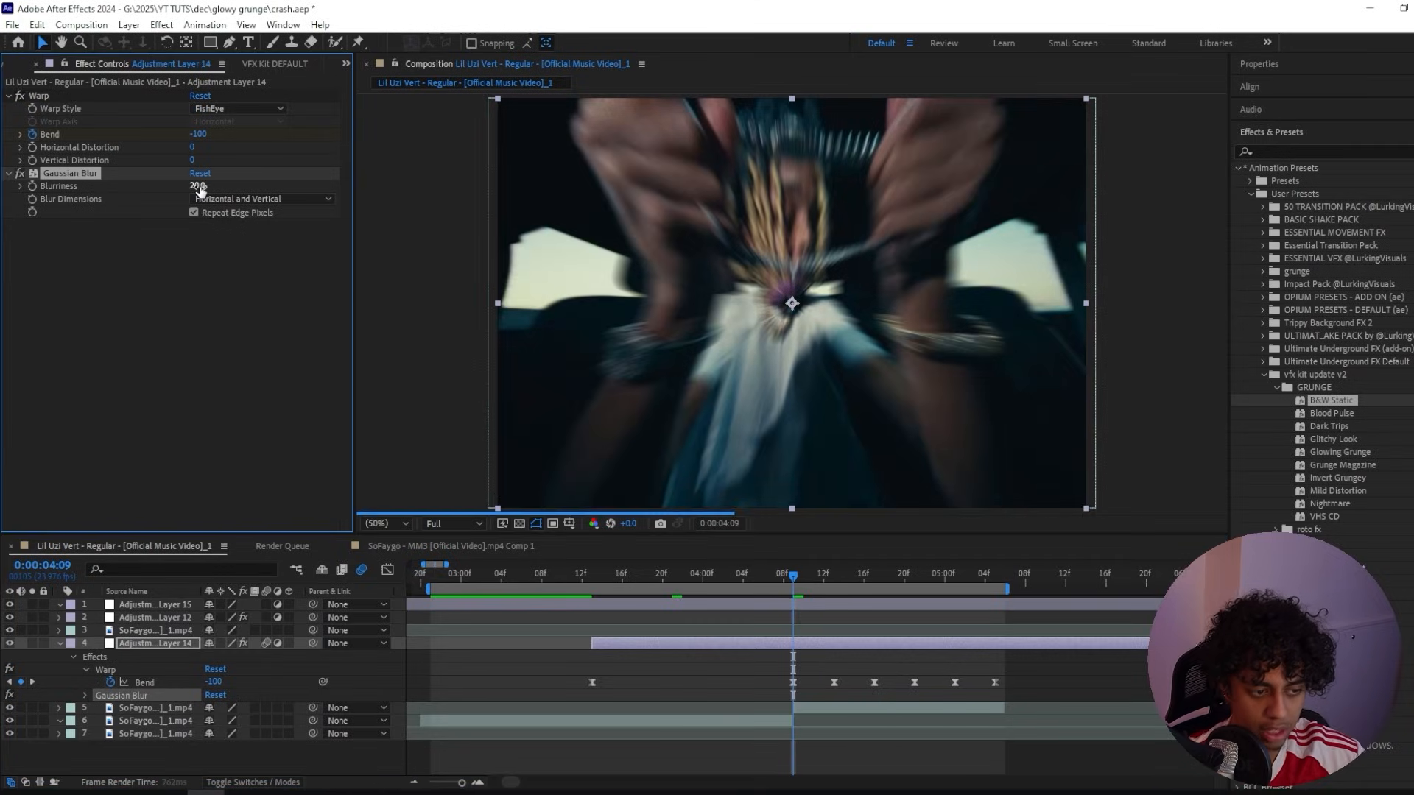
pyautogui.press('u')
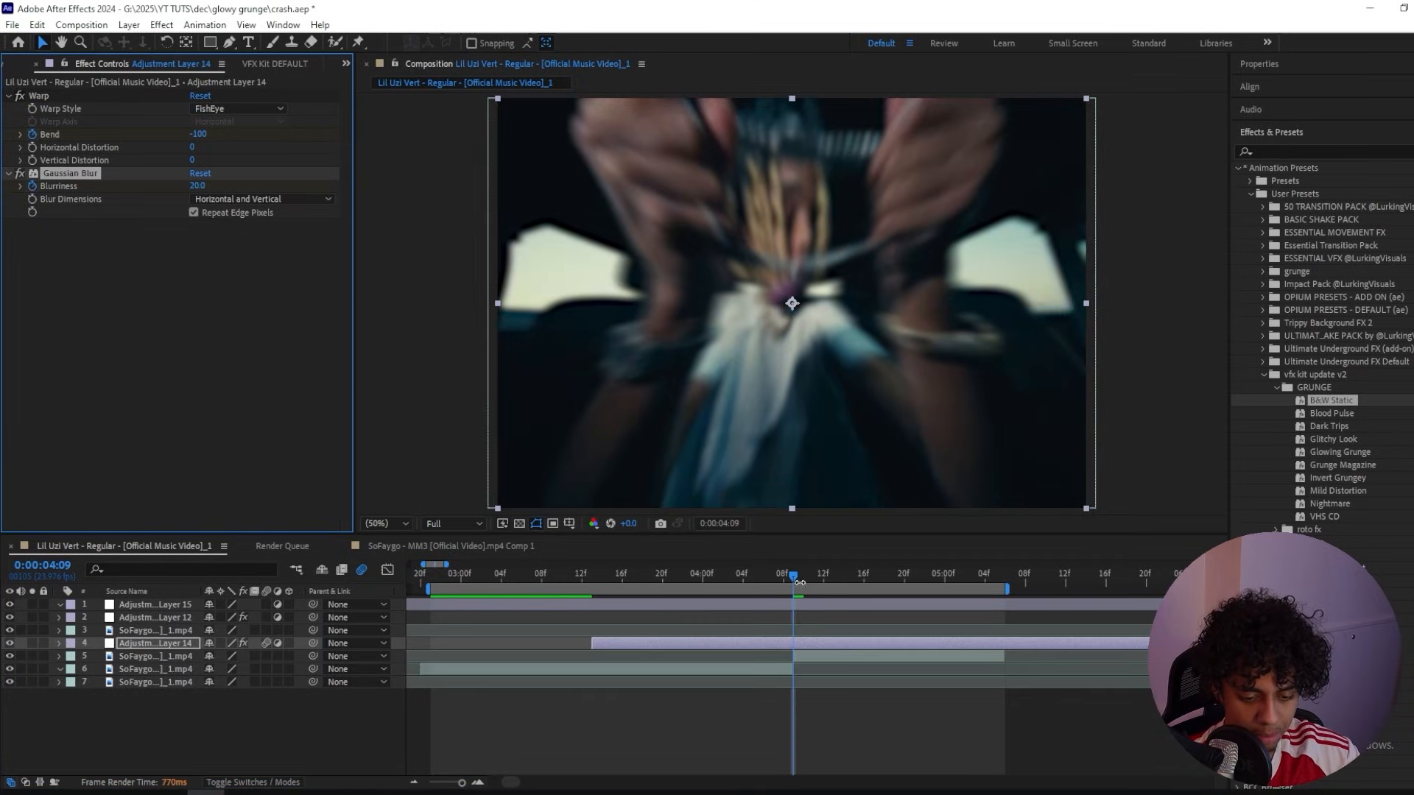
pyautogui.press('u')
# Step: Keyframe the Gaussian Blur Blurriness at 0 at both 0:00:05:05 and 0:00:03:13
pyautogui.moveTo(1037, 578); pyautogui.dragTo(997, 609)
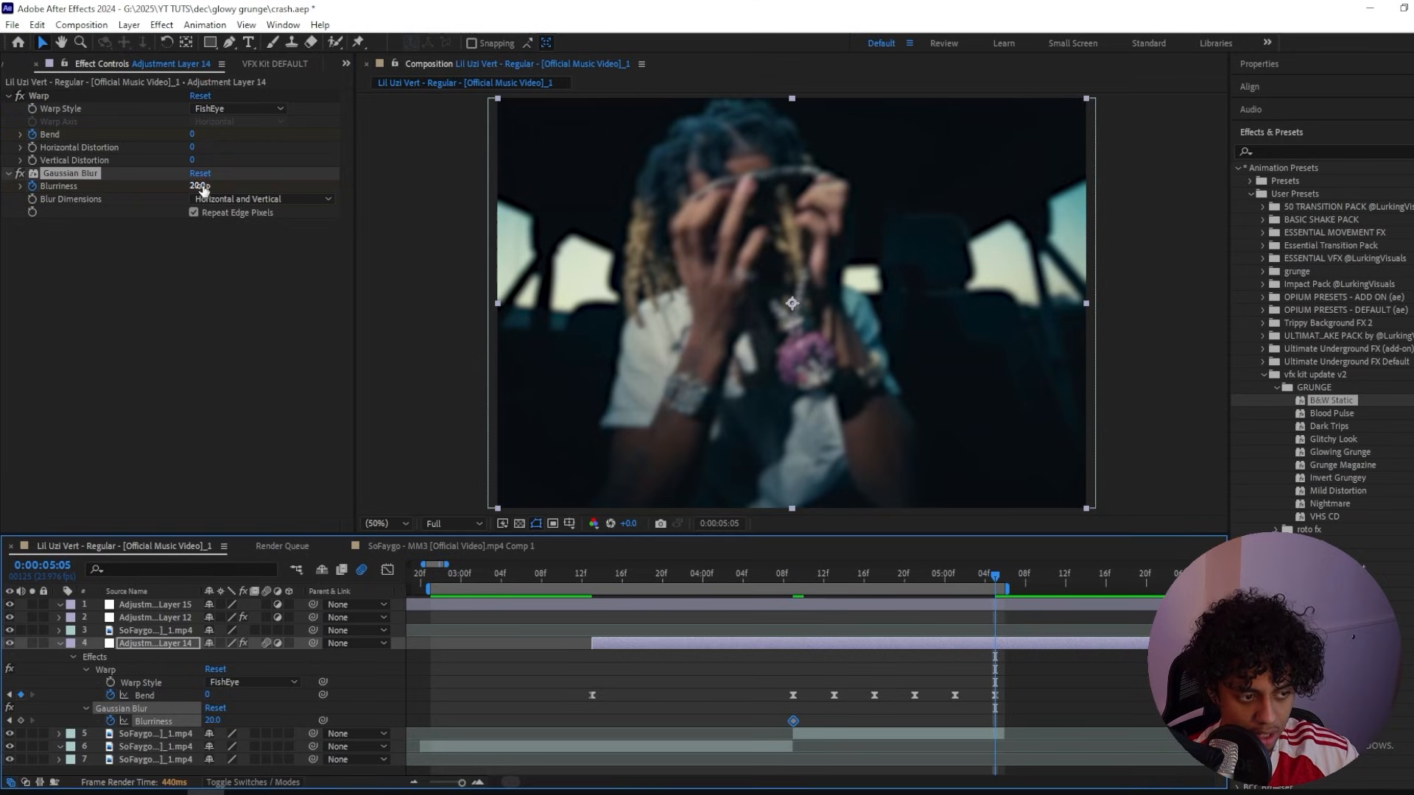
pyautogui.click(193, 185)
pyautogui.write('0')
pyautogui.press('Return')
pyautogui.click(590, 577)
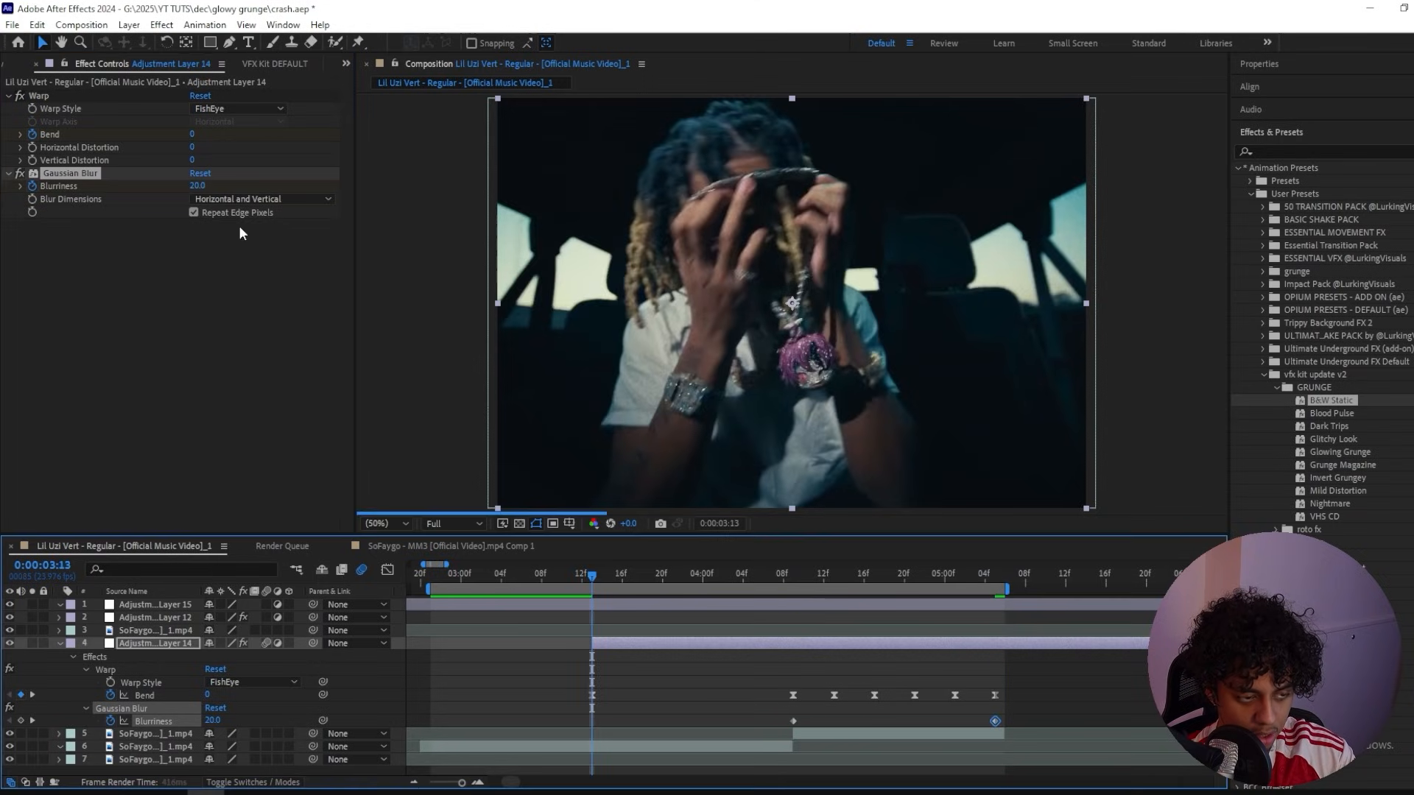
pyautogui.click(196, 185)
pyautogui.write('0')
pyautogui.press('Return')
# Step: Add VR Chromatic Aberrations to the layer and keyframe its red and blue aberration at 0:00:04:09
pyautogui.hotkey('ctrl', 'space')
pyautogui.write('vr c')
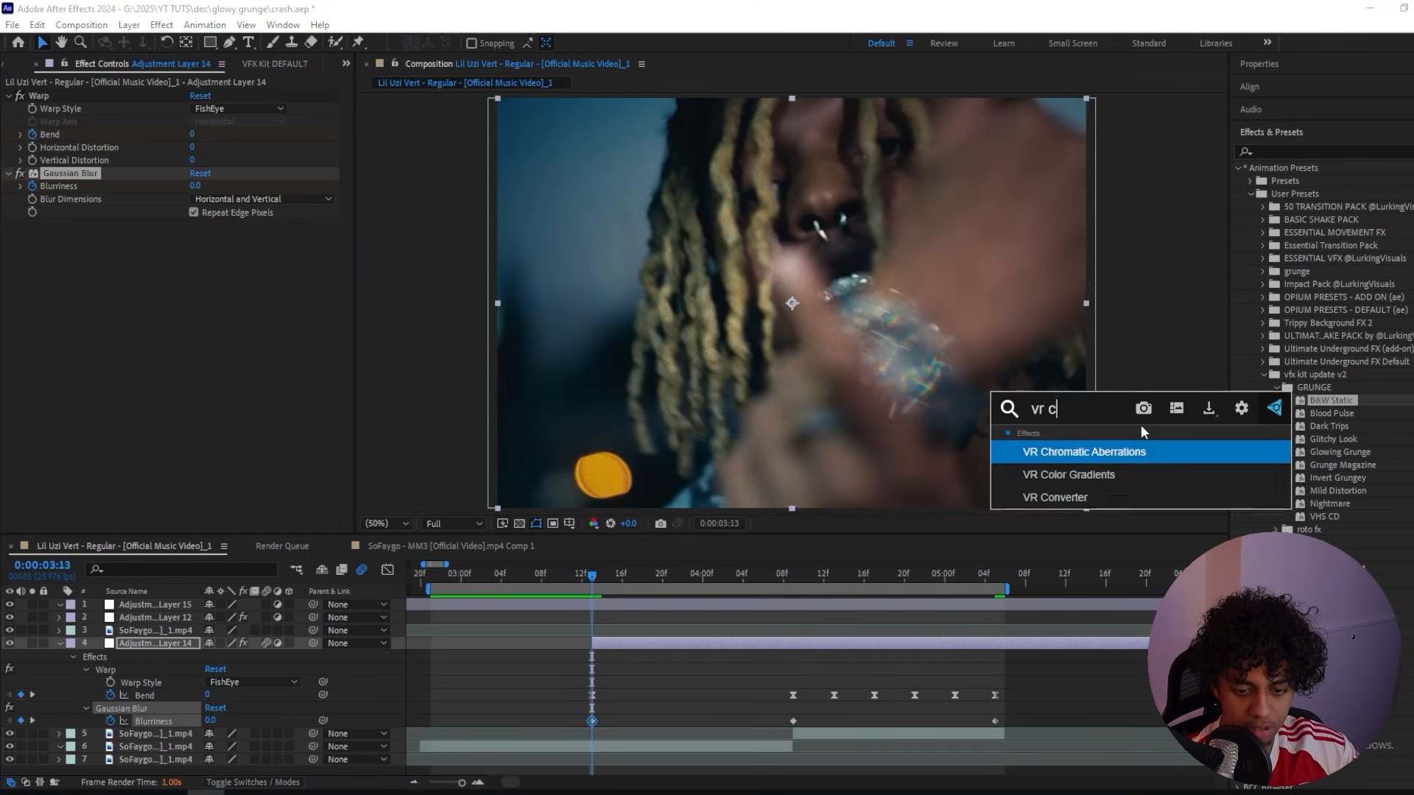
pyautogui.press('Return')
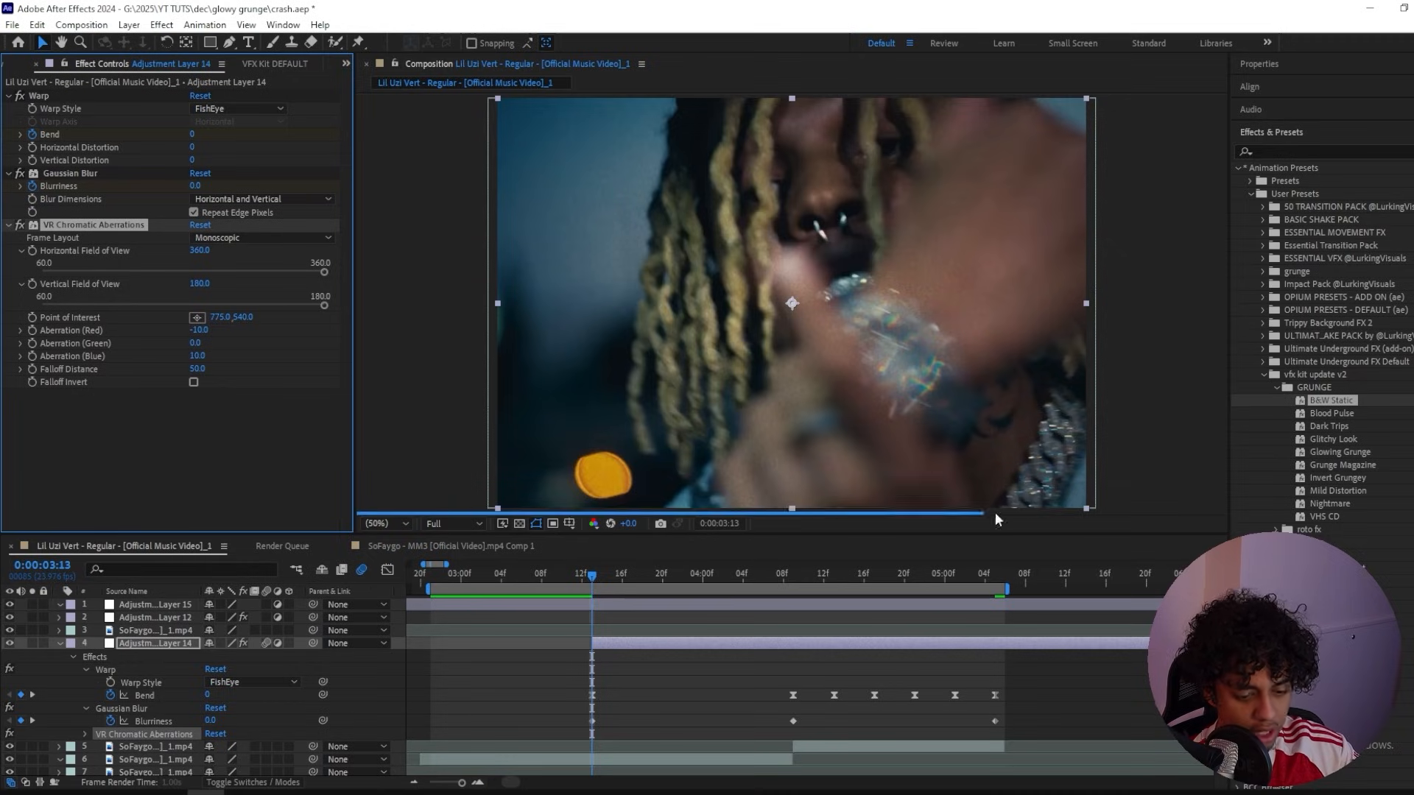
pyautogui.moveTo(783, 574); pyautogui.dragTo(792, 578)
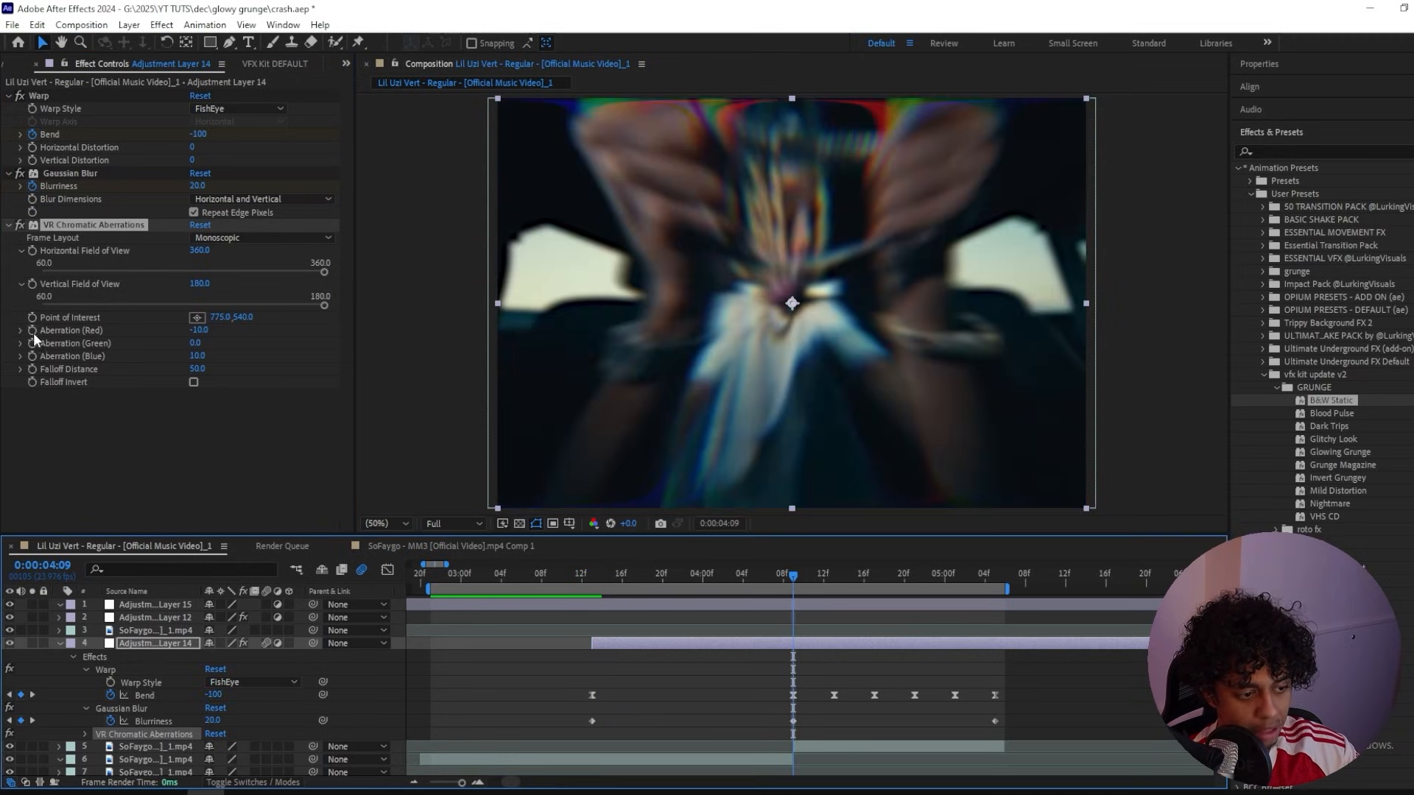
pyautogui.click(32, 330)
pyautogui.click(31, 356)
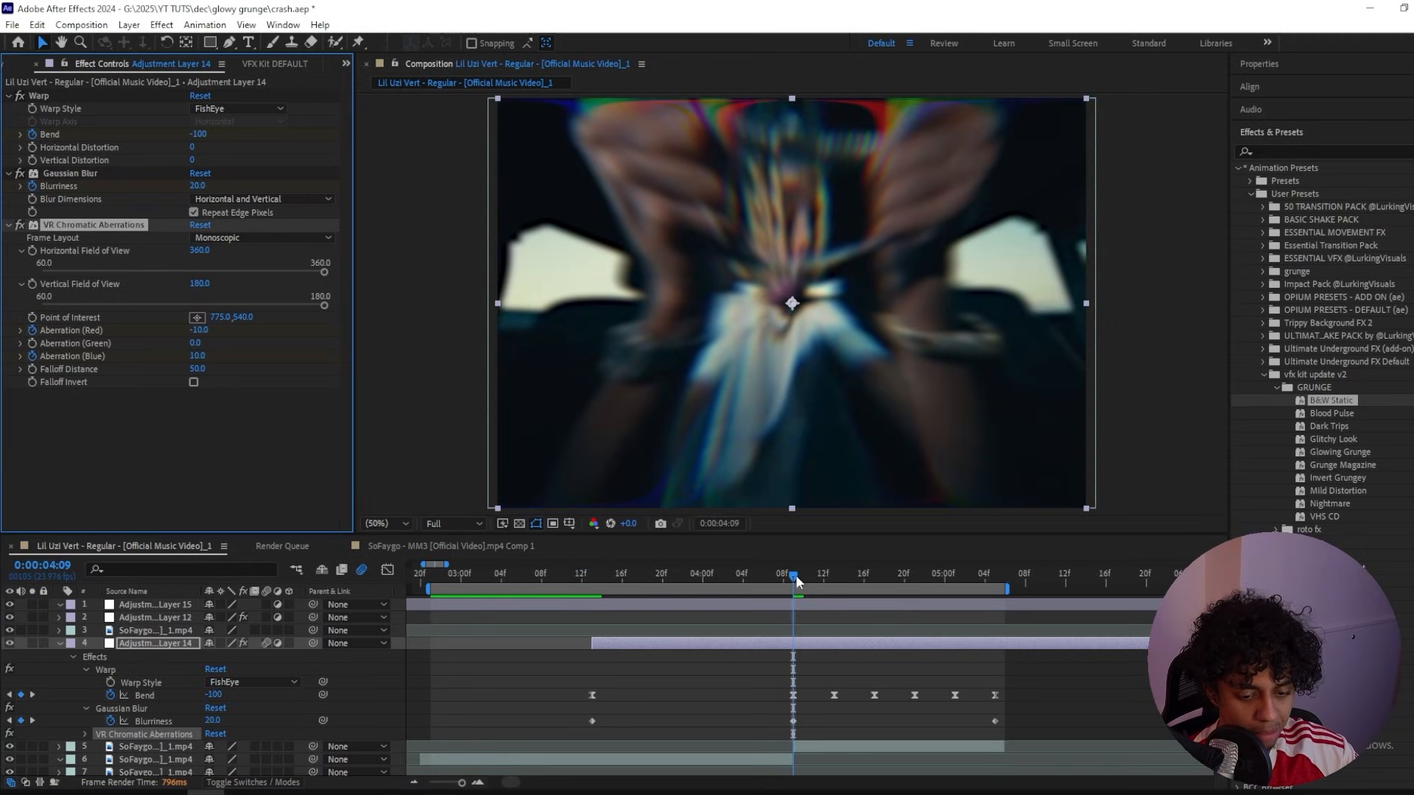
# Step: Set the red and blue aberration to 0 at 0:00:03:13
pyautogui.moveTo(794, 576); pyautogui.dragTo(589, 582)
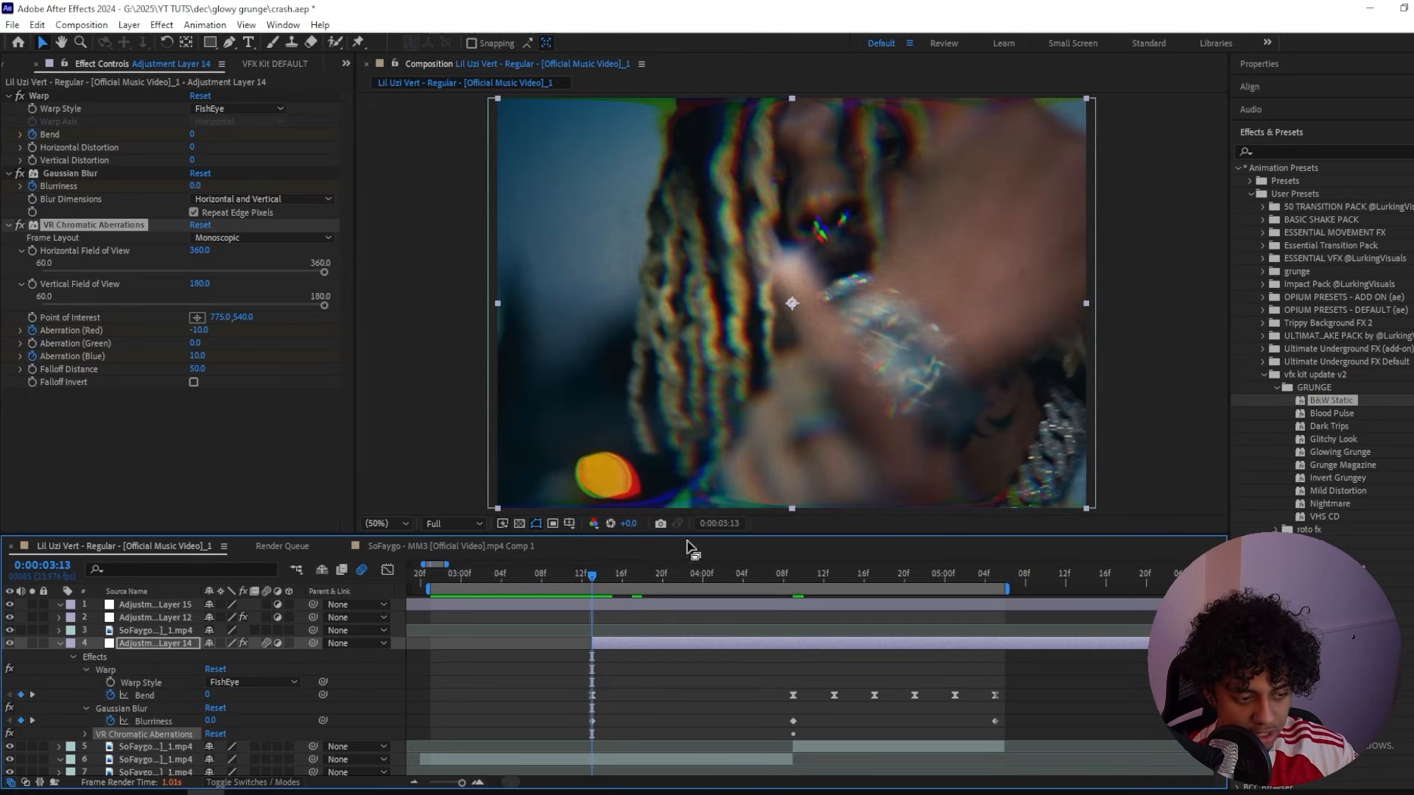
pyautogui.click(199, 331)
pyautogui.write('0')
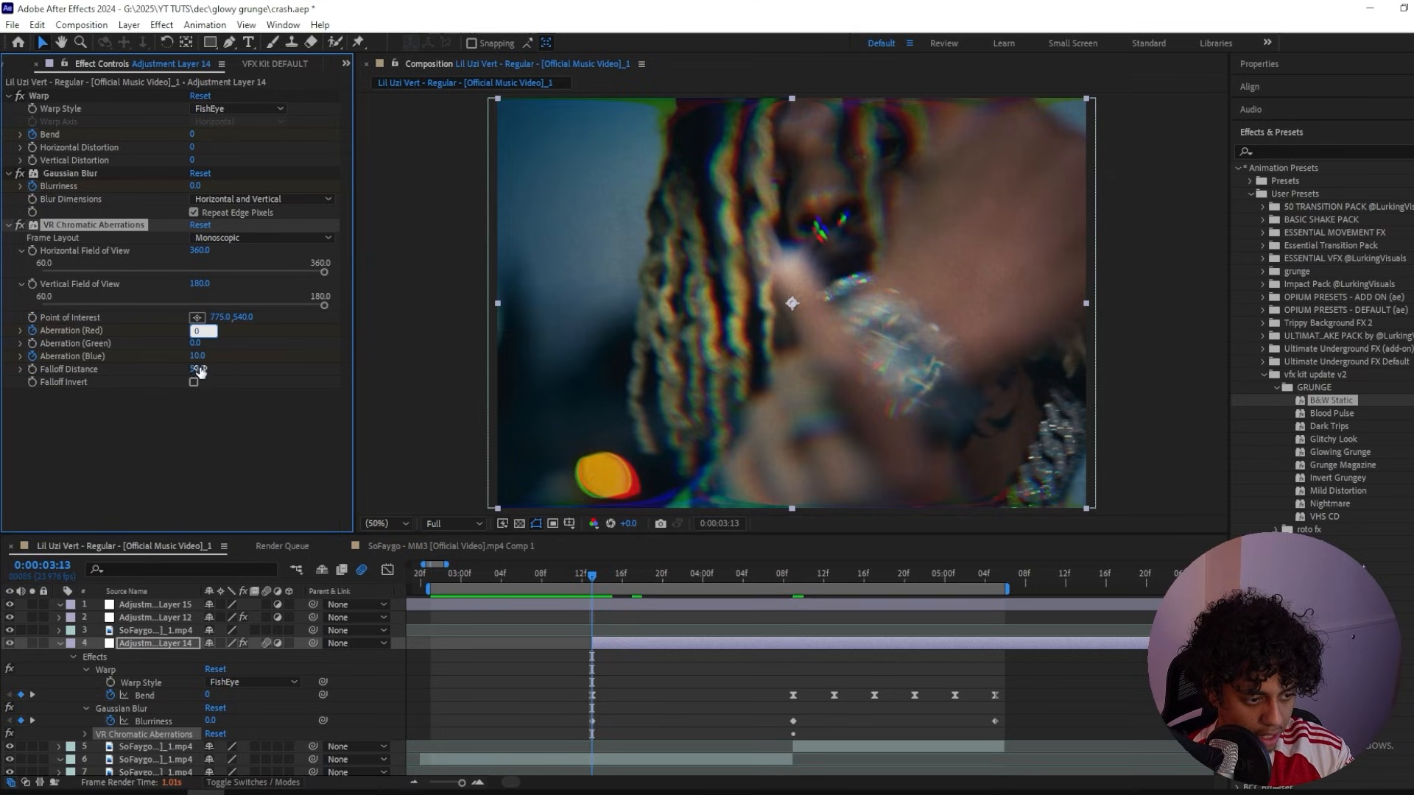
pyautogui.click(197, 357)
pyautogui.write('0')
pyautogui.click(231, 409)
# Step: Delete the unused Adjustment Layer 15 from the composition
pyautogui.click(503, 603)
pyautogui.press('Delete')
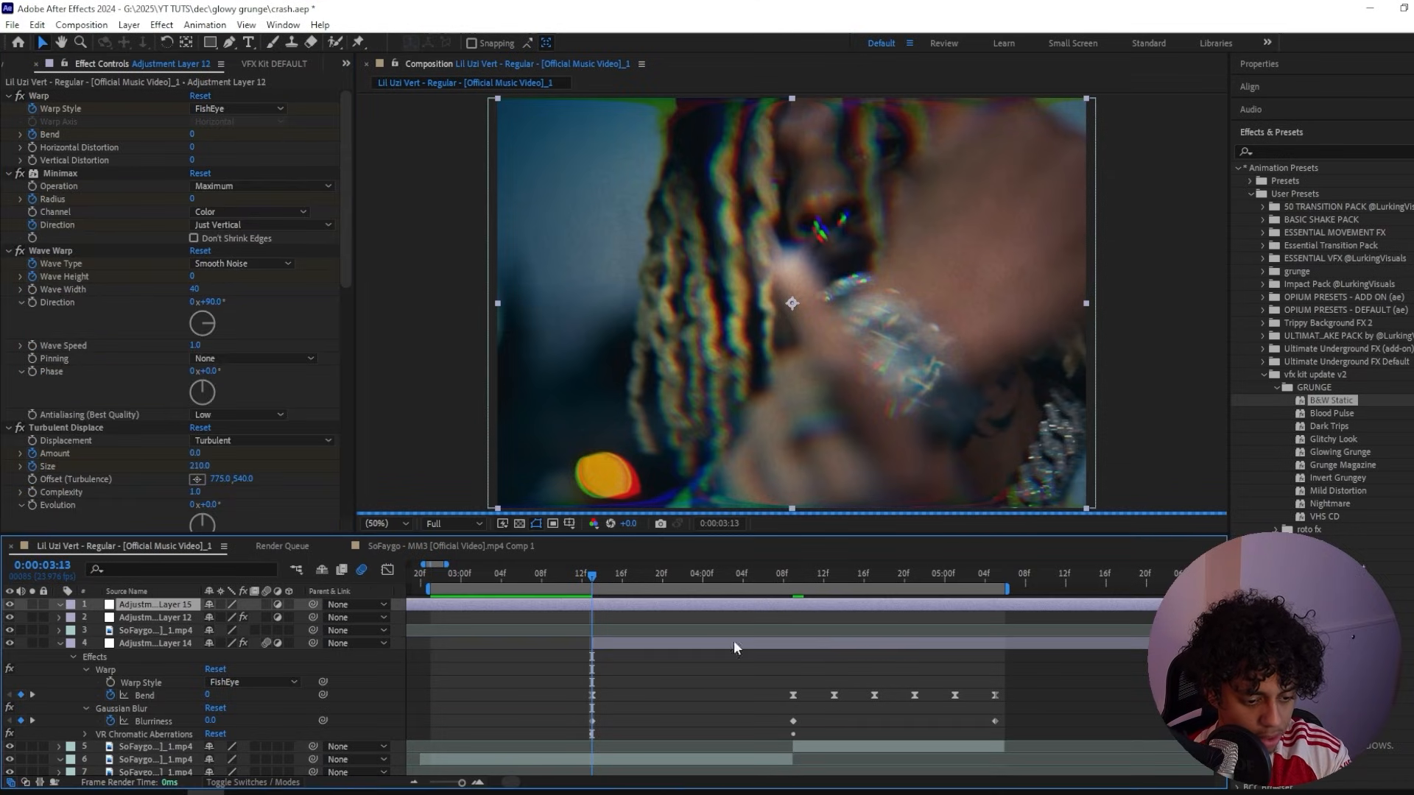
# Step: Set Adjustment Layer 14's red and blue aberration to 0 at 0:00:05:05
pyautogui.click(997, 580)
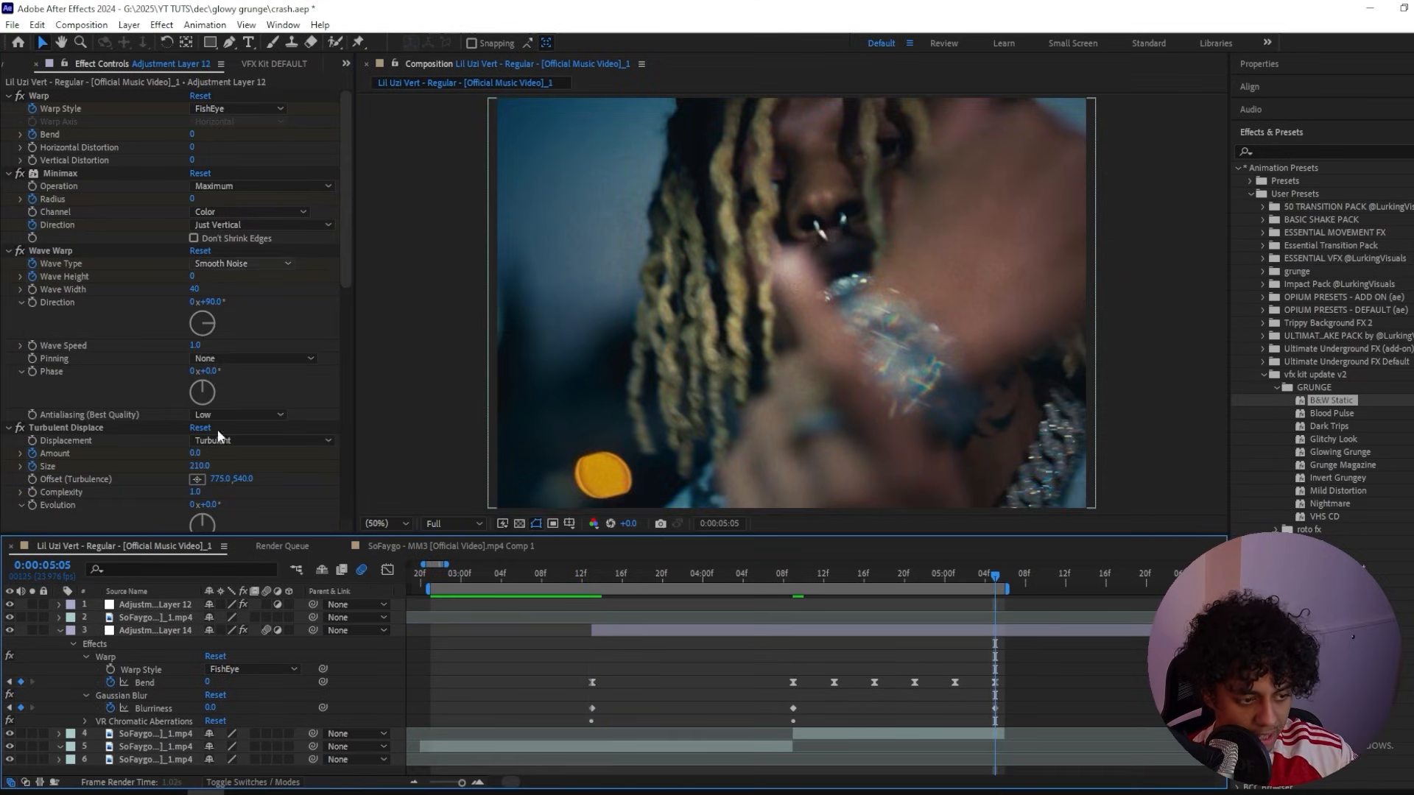
pyautogui.scroll(-6, 206, 442)
pyautogui.click(869, 630)
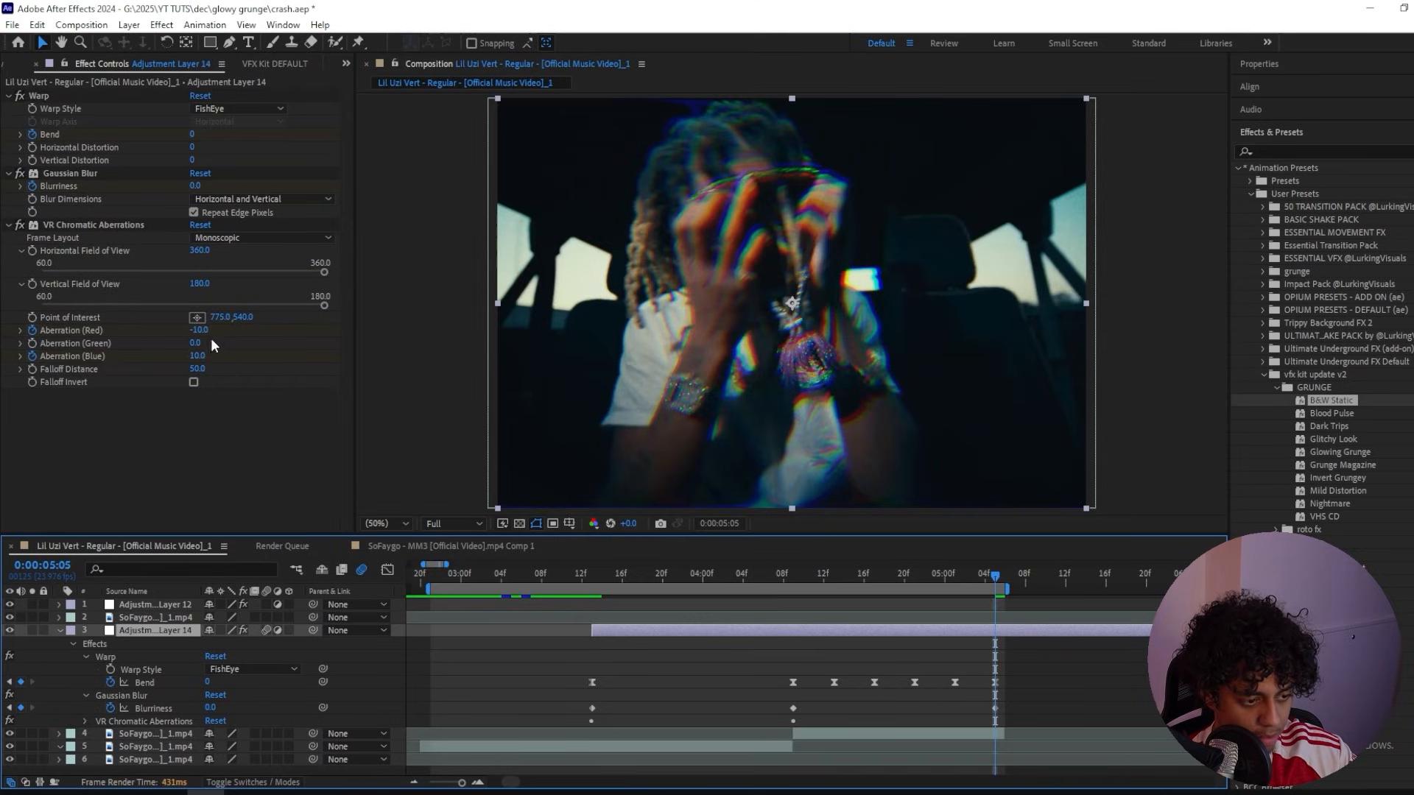
pyautogui.click(201, 330)
pyautogui.write('0')
pyautogui.click(197, 356)
pyautogui.write('0')
# Step: Add the Optics Compensation effect to Adjustment Layer 14
pyautogui.click(671, 578)
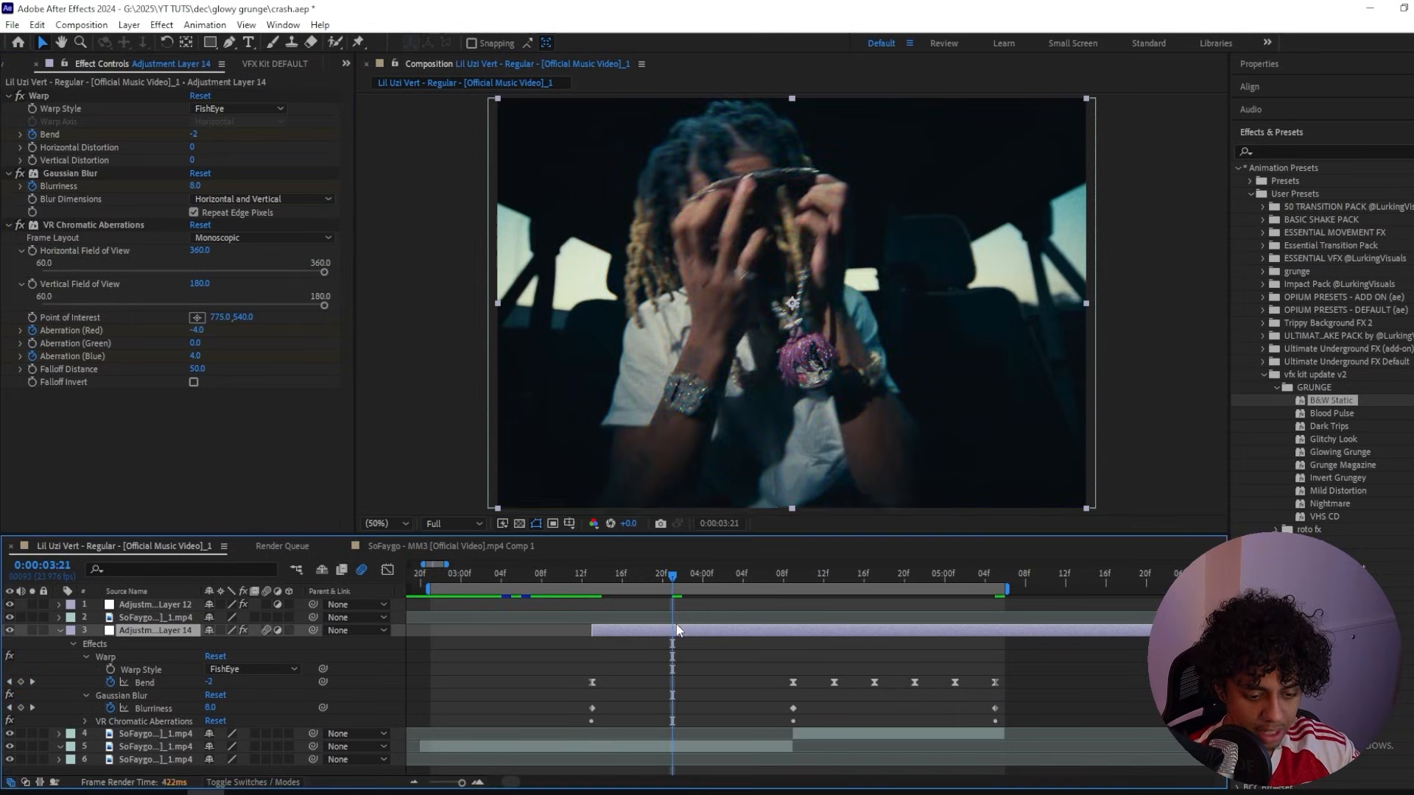
pyautogui.hotkey('ctrl', 'space')
pyautogui.write('opt')
pyautogui.press('Return')
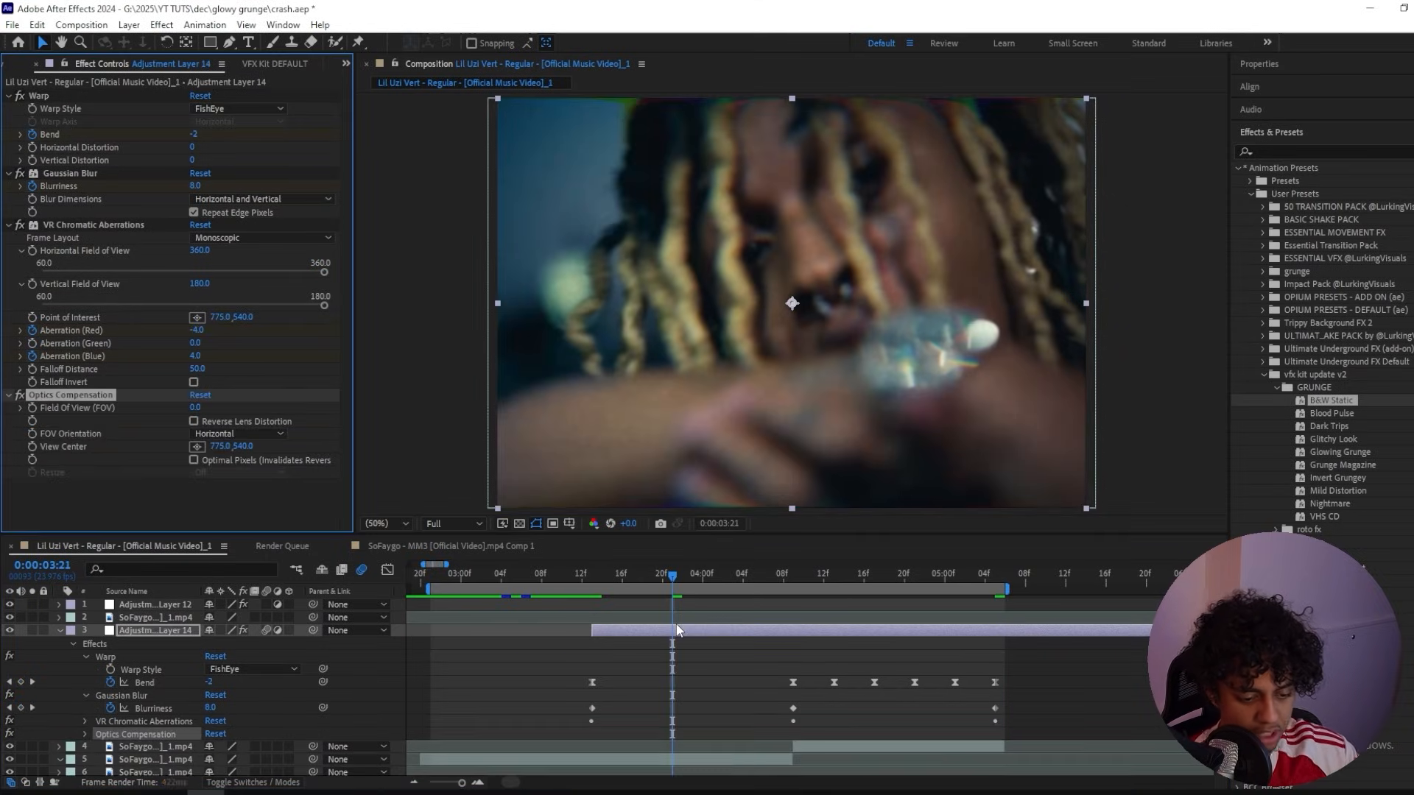
# Step: At 0:00:04:09, enable Reverse Lens Distortion and keyframe the Optics Compensation Field Of View at 141.5
pyautogui.click(793, 575)
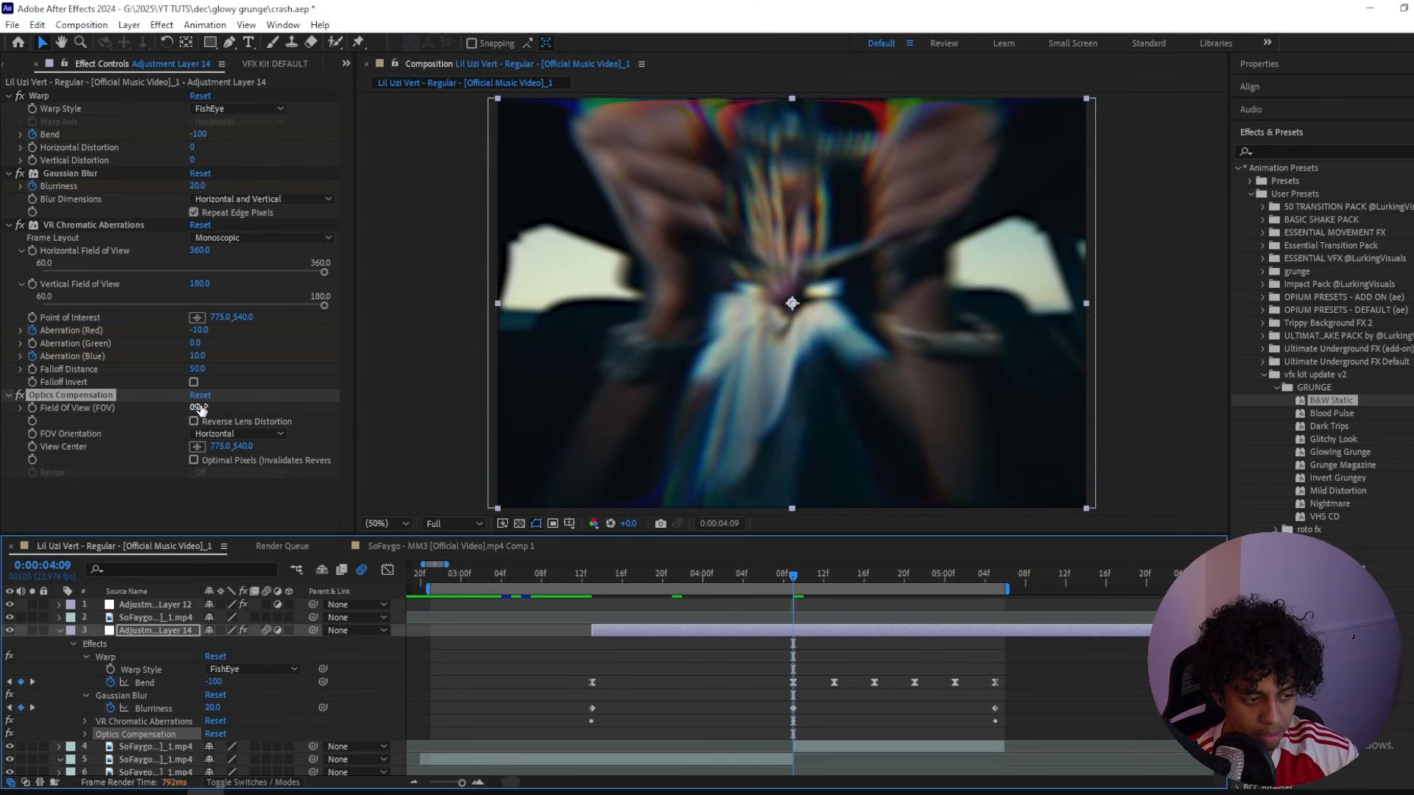
pyautogui.click(198, 408)
pyautogui.write('140')
pyautogui.press('Return')
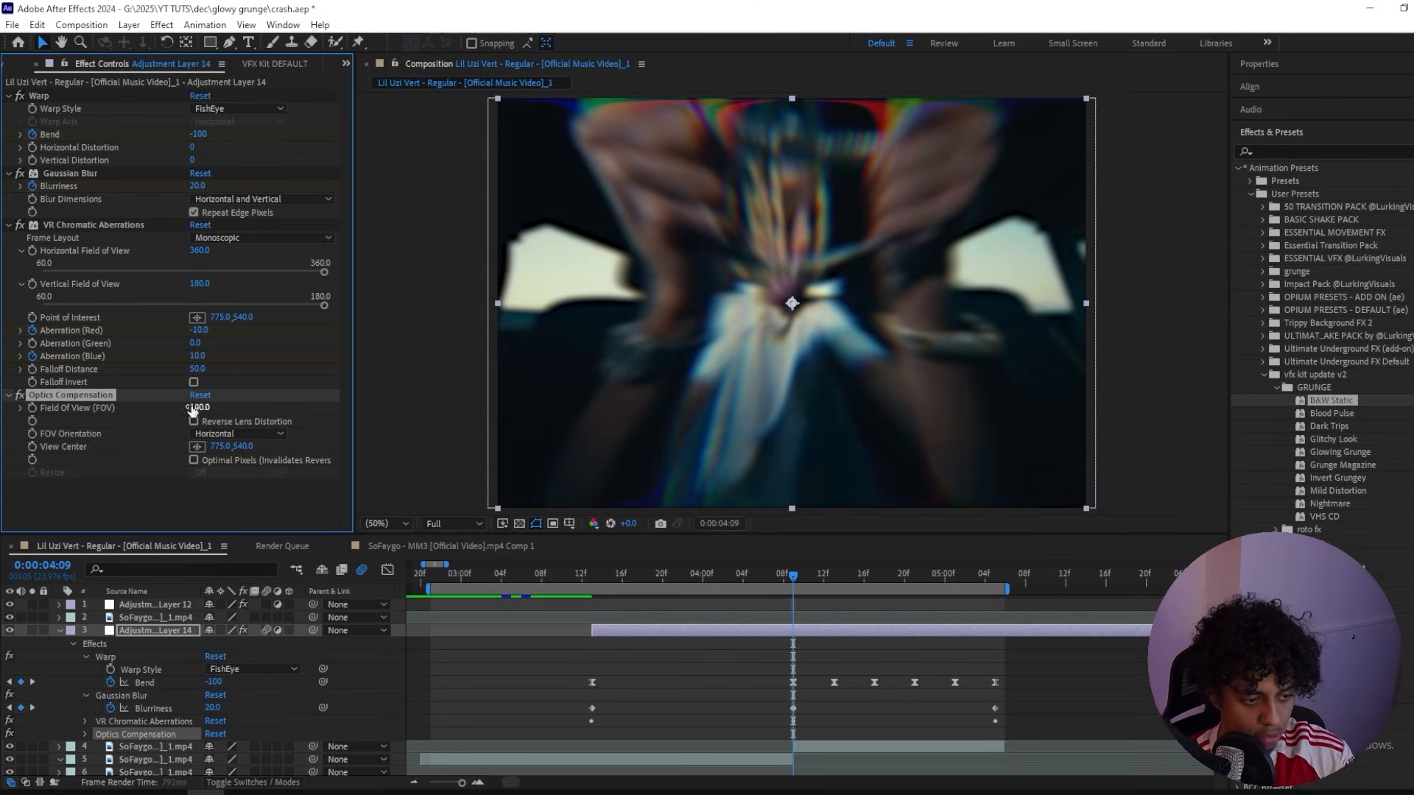
pyautogui.click(194, 422)
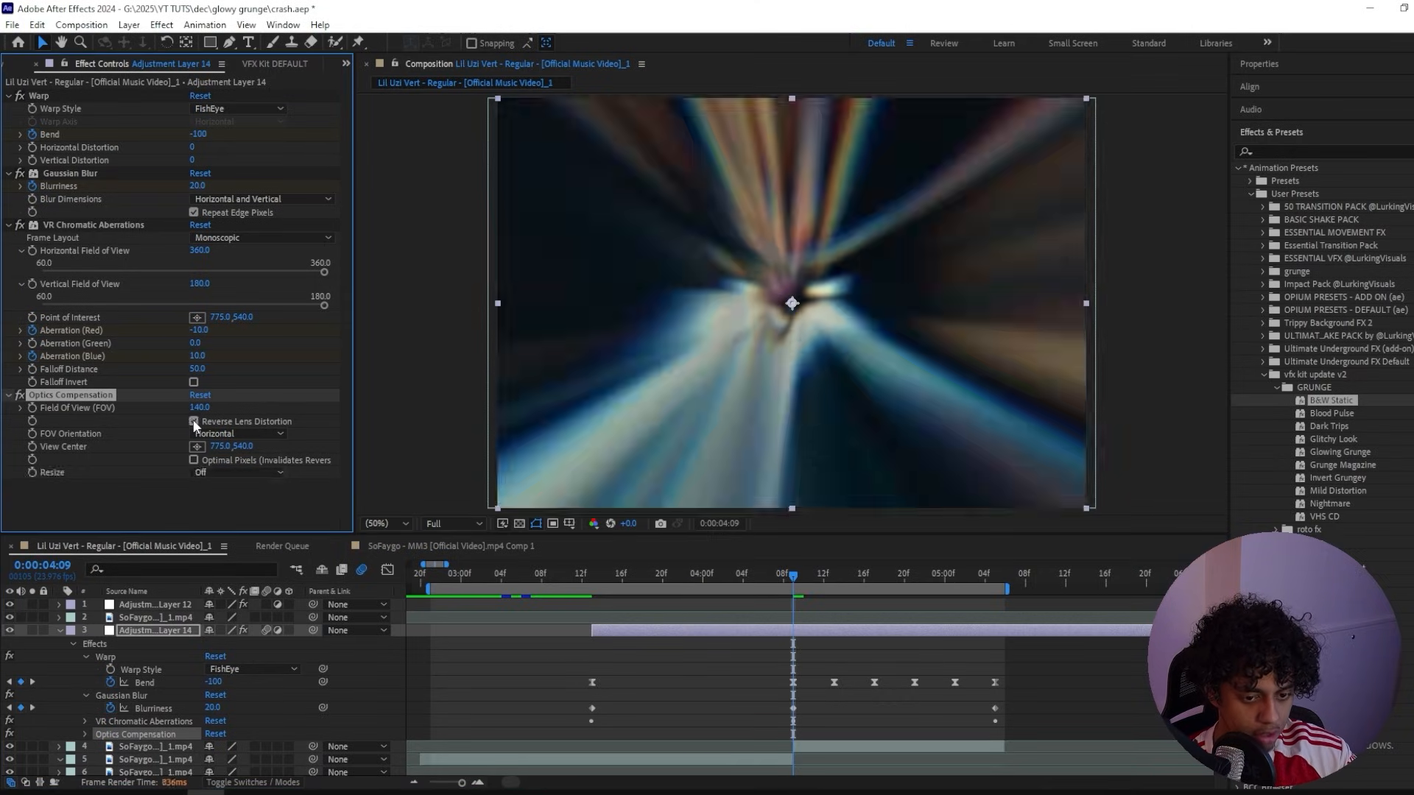
pyautogui.moveTo(212, 414); pyautogui.dragTo(220, 415)
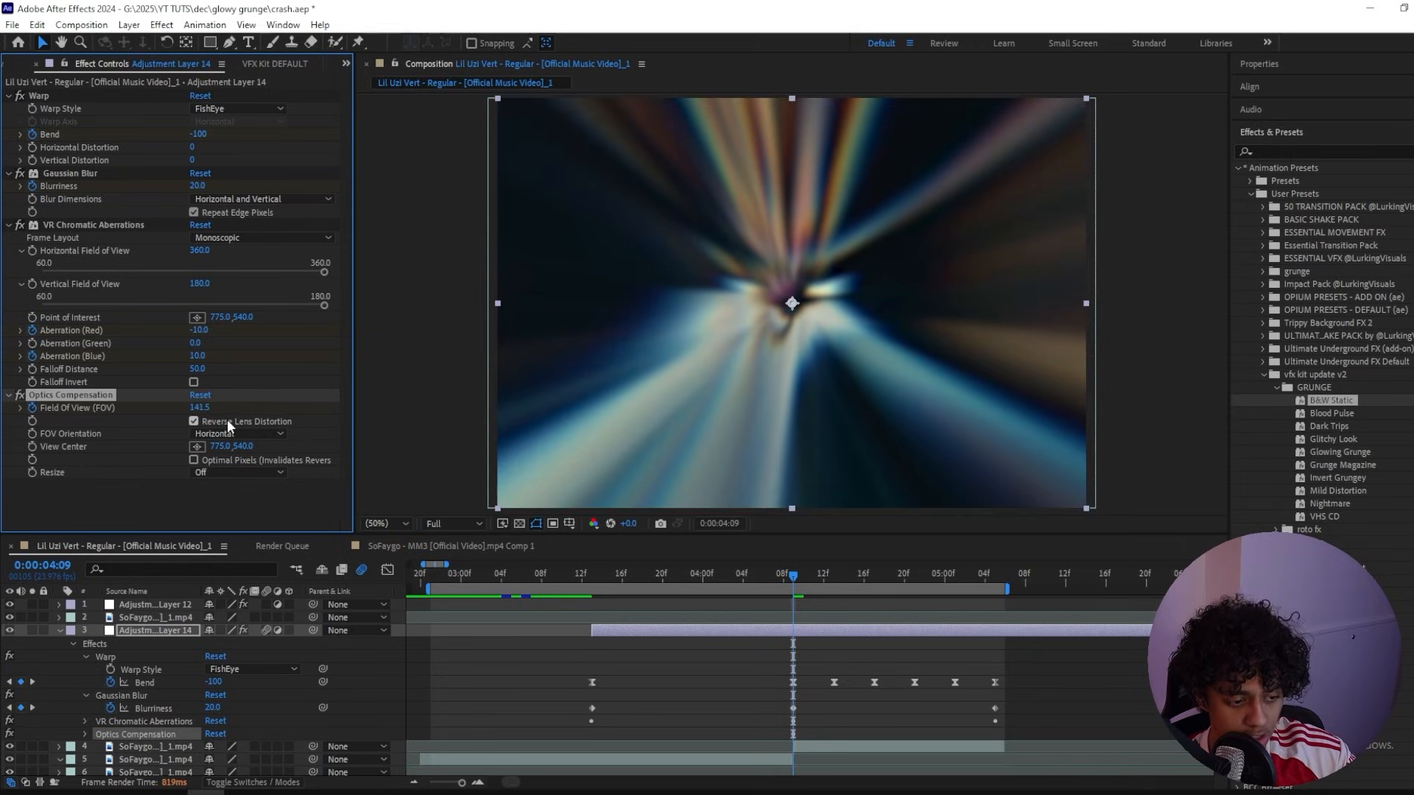
# Step: Keyframe the Optics Compensation Field Of View at 0 at both 0:00:03:13 and 0:00:05:05
pyautogui.moveTo(779, 576); pyautogui.dragTo(592, 605)
pyautogui.click(204, 408)
pyautogui.write('0')
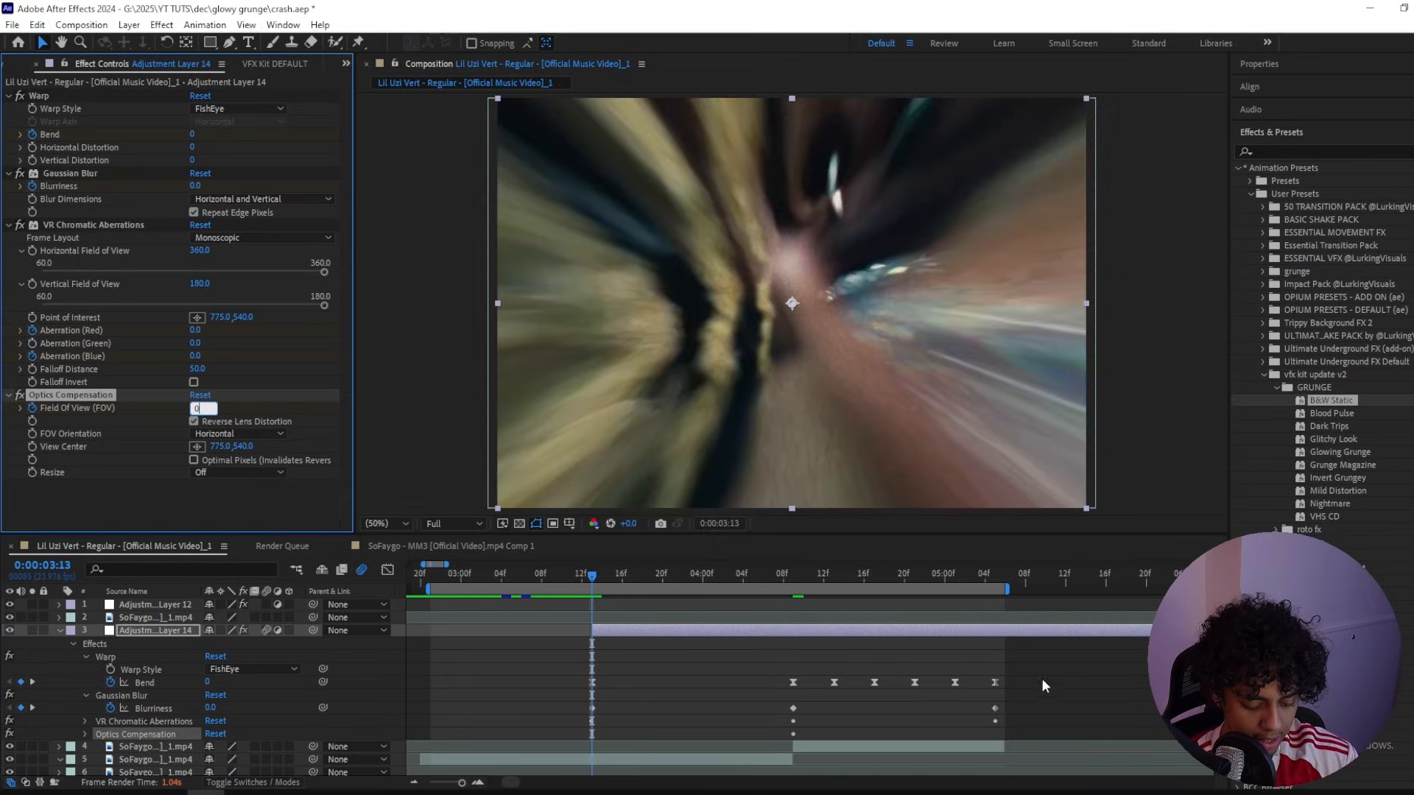
pyautogui.press('Return')
pyautogui.click(1005, 577)
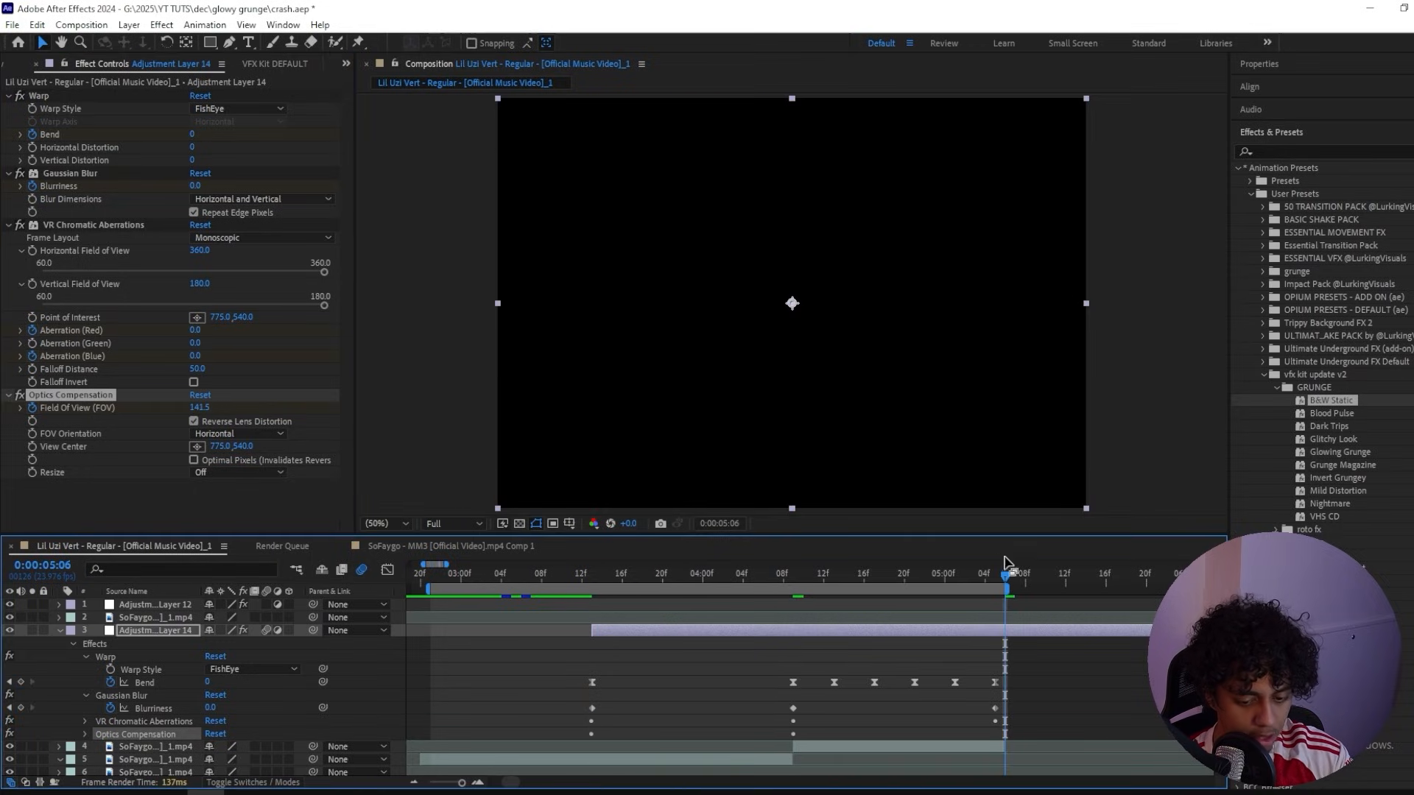
pyautogui.press('pageup')
pyautogui.click(201, 408)
pyautogui.write('0')
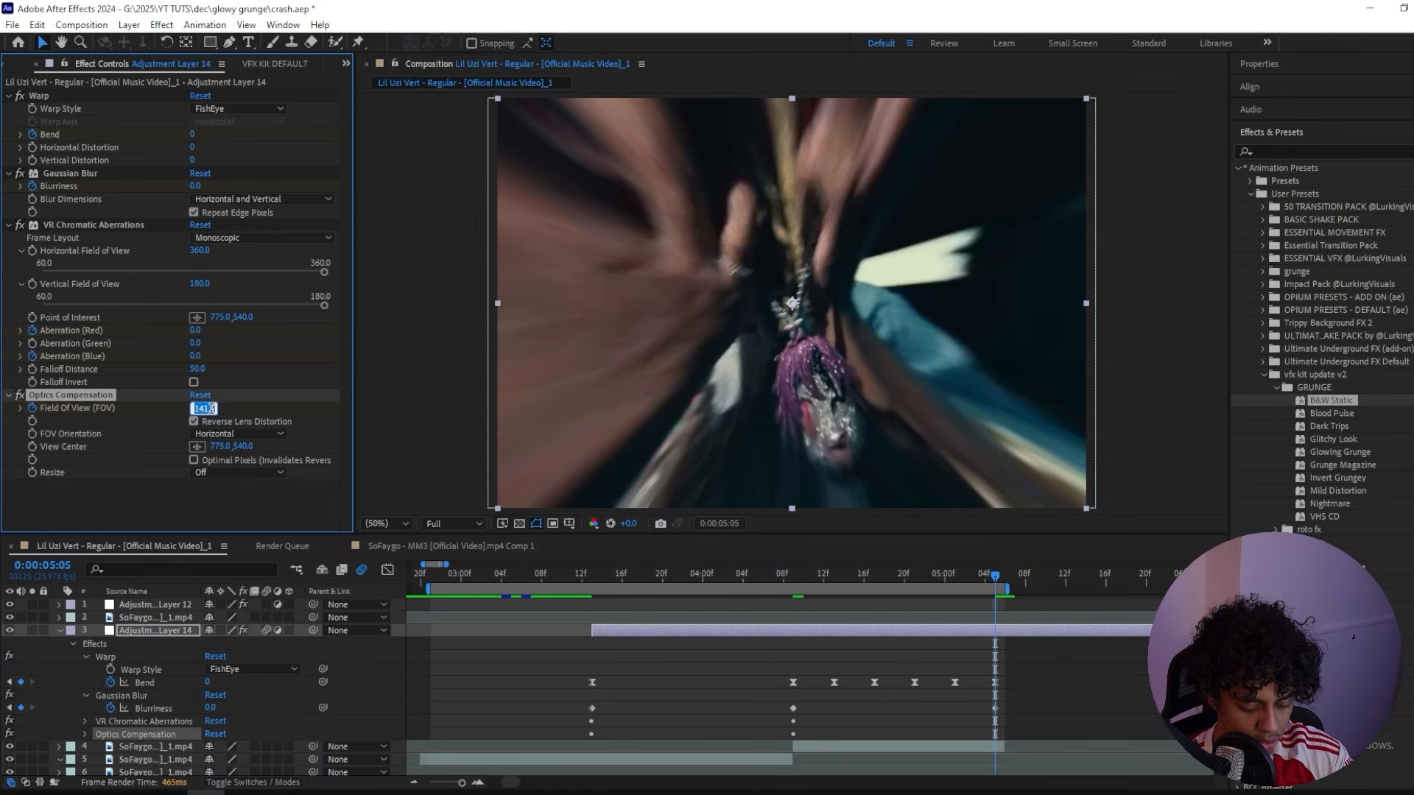
pyautogui.press('Return')
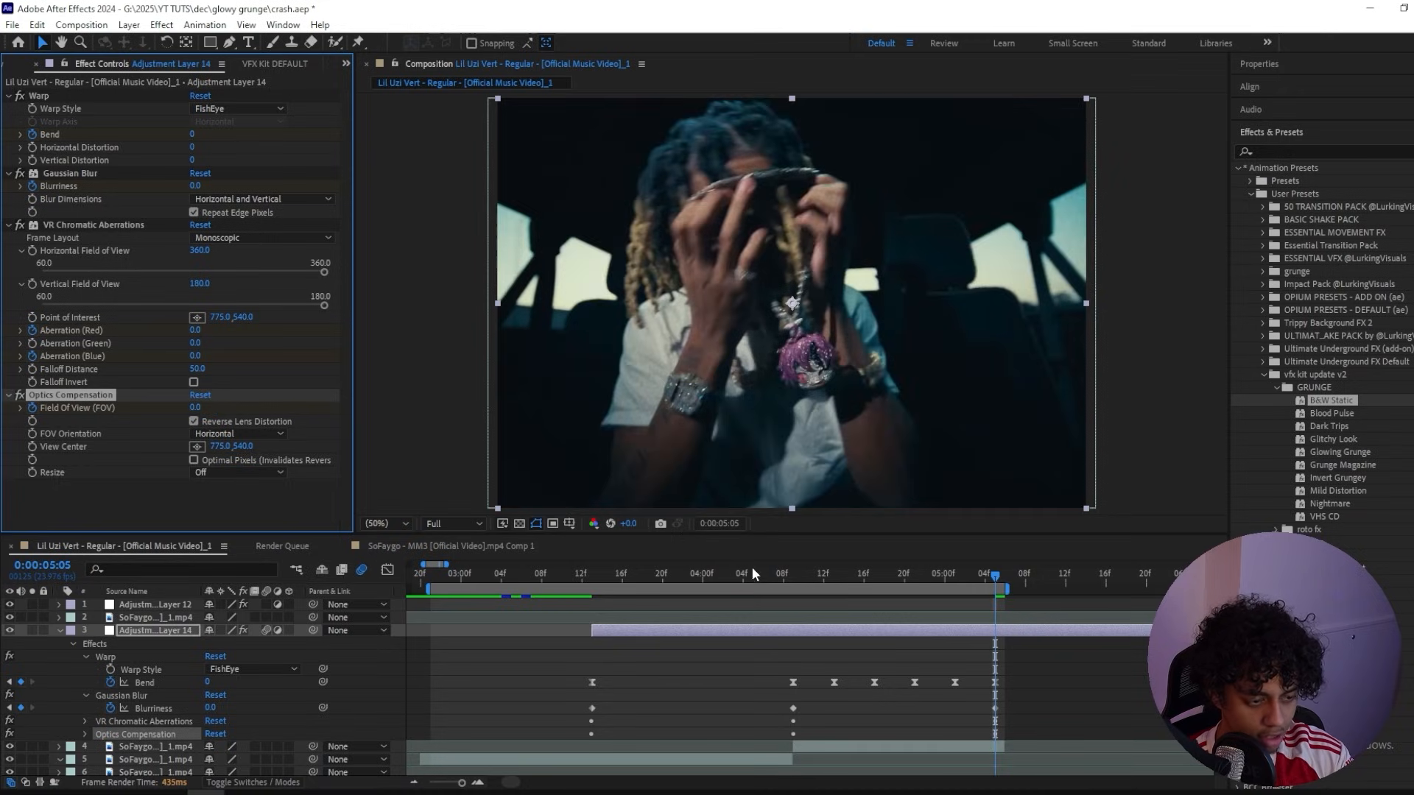
# Step: Set the VR Chromatic Aberrations Falloff Distance to 80
pyautogui.click(751, 567)
pyautogui.click(196, 369)
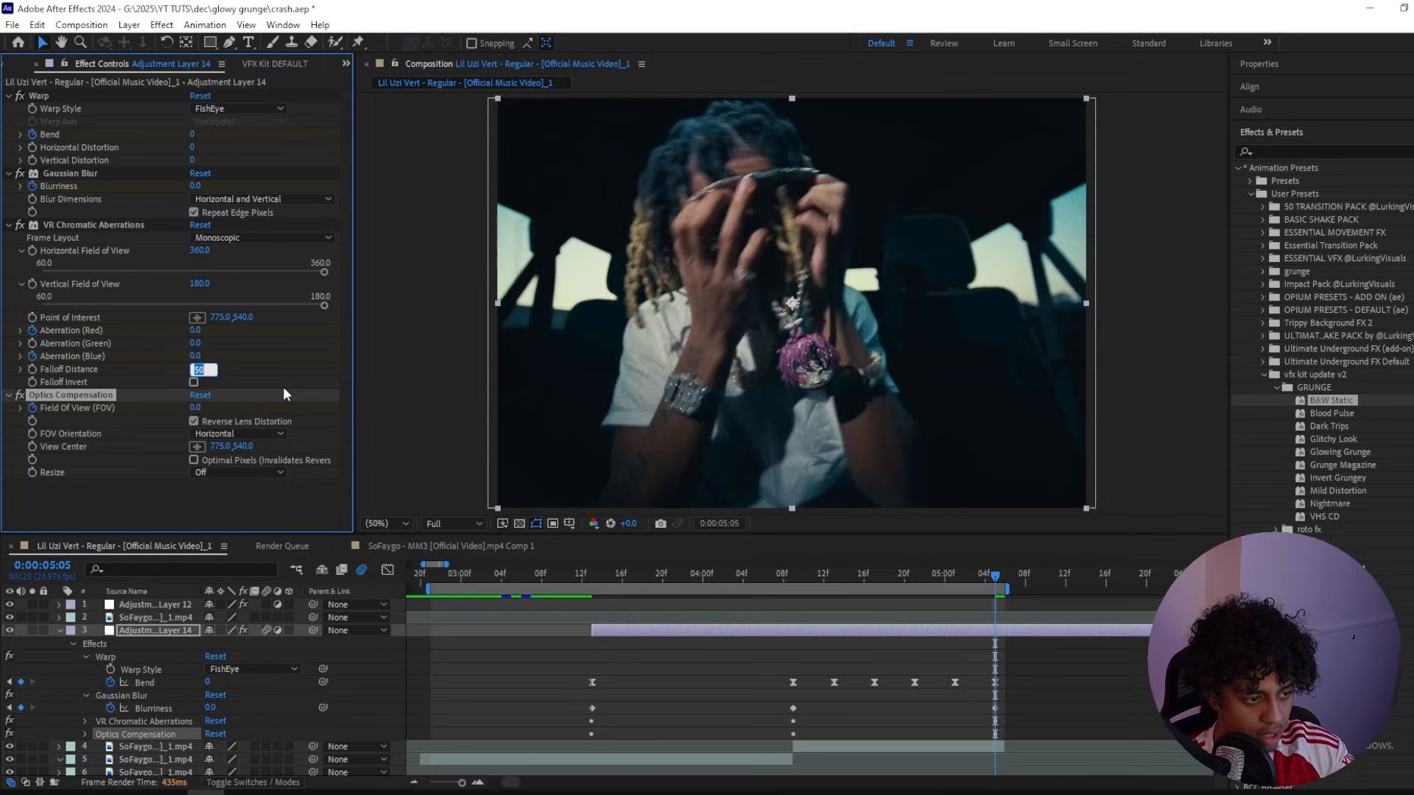
pyautogui.write('80')
pyautogui.press('Return')
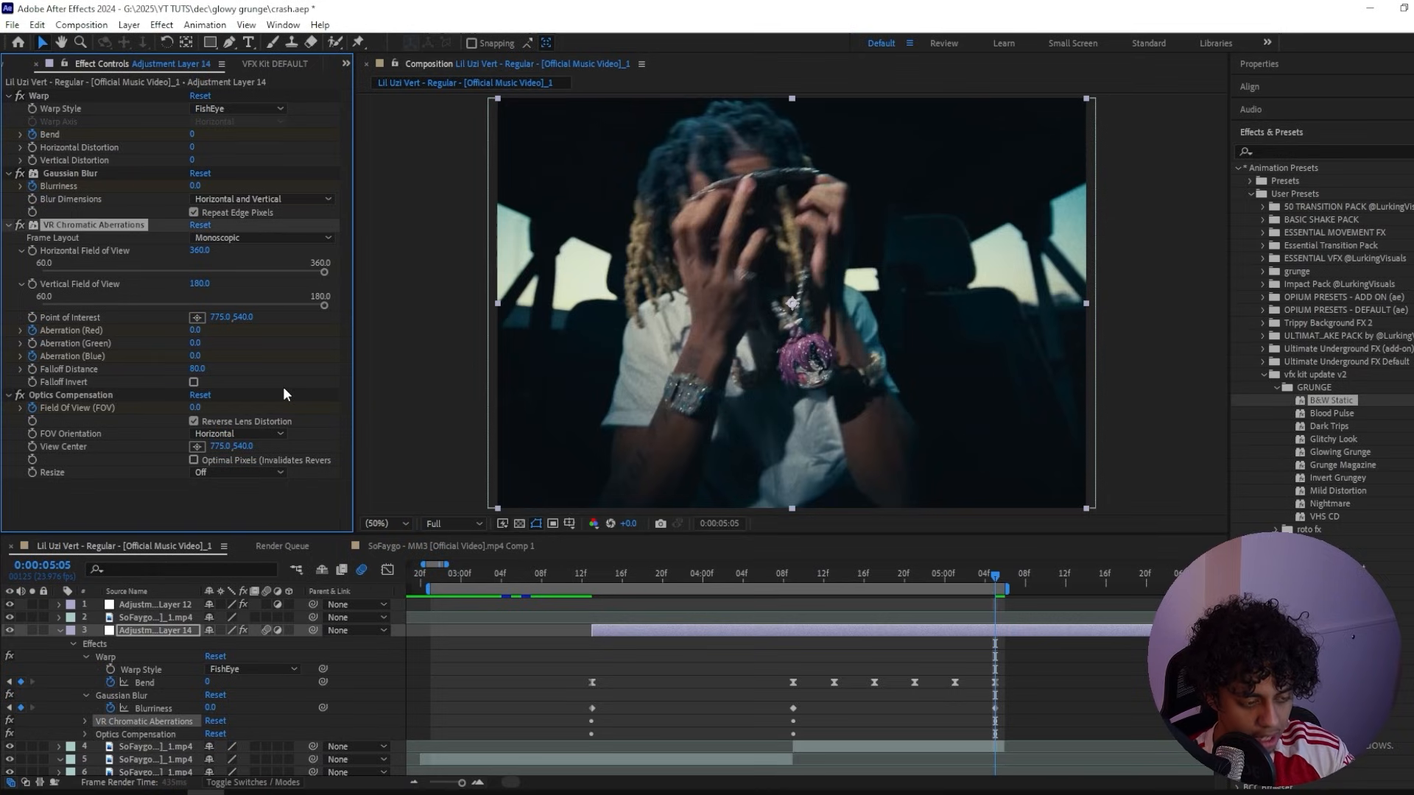
# Step: Add the Transform effect to Adjustment Layer 14
pyautogui.click(764, 573)
pyautogui.hotkey('ctrl', 'space')
pyautogui.write('transofm')
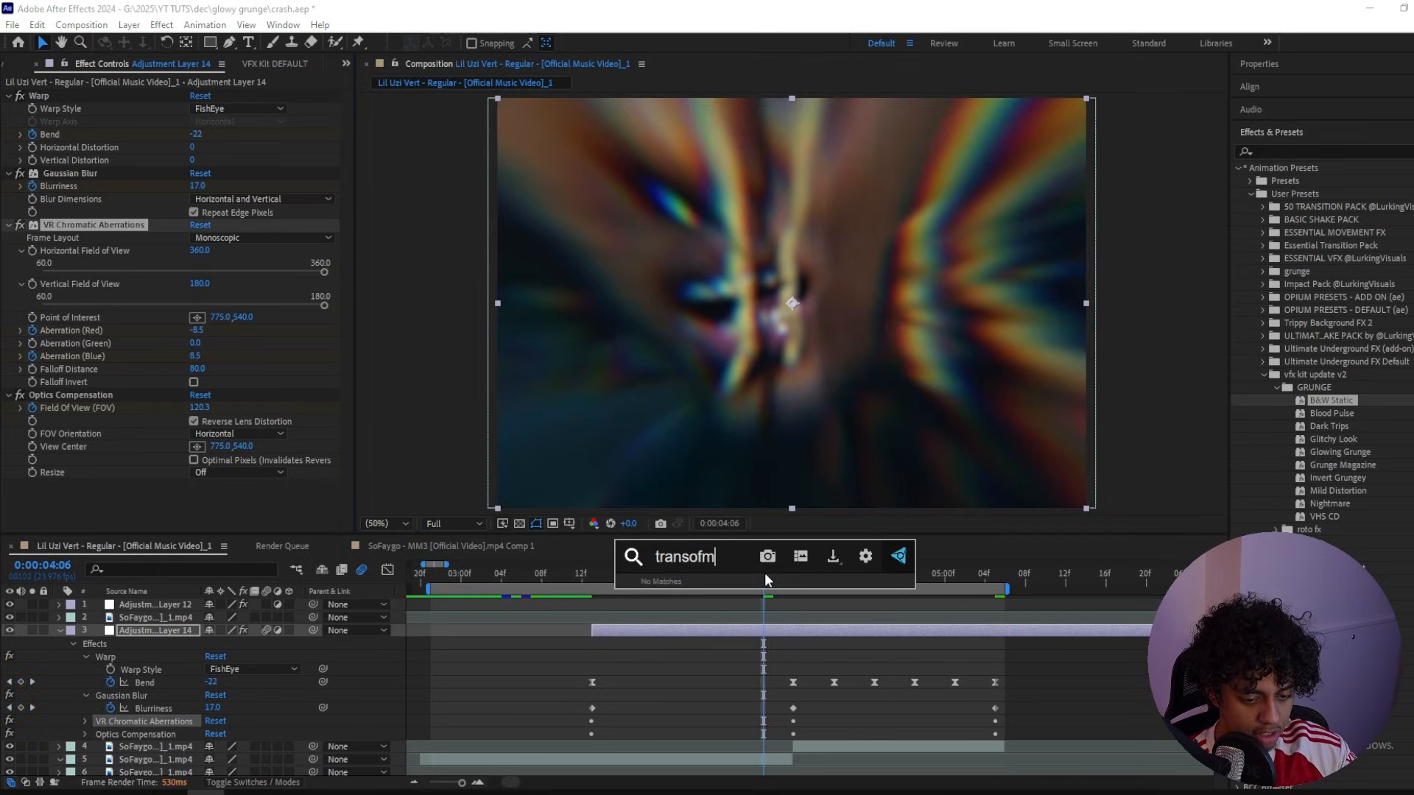
pyautogui.press('BackSpace')
pyautogui.press('BackSpace')
pyautogui.press('BackSpace')
pyautogui.write('f')
pyautogui.press('Return')
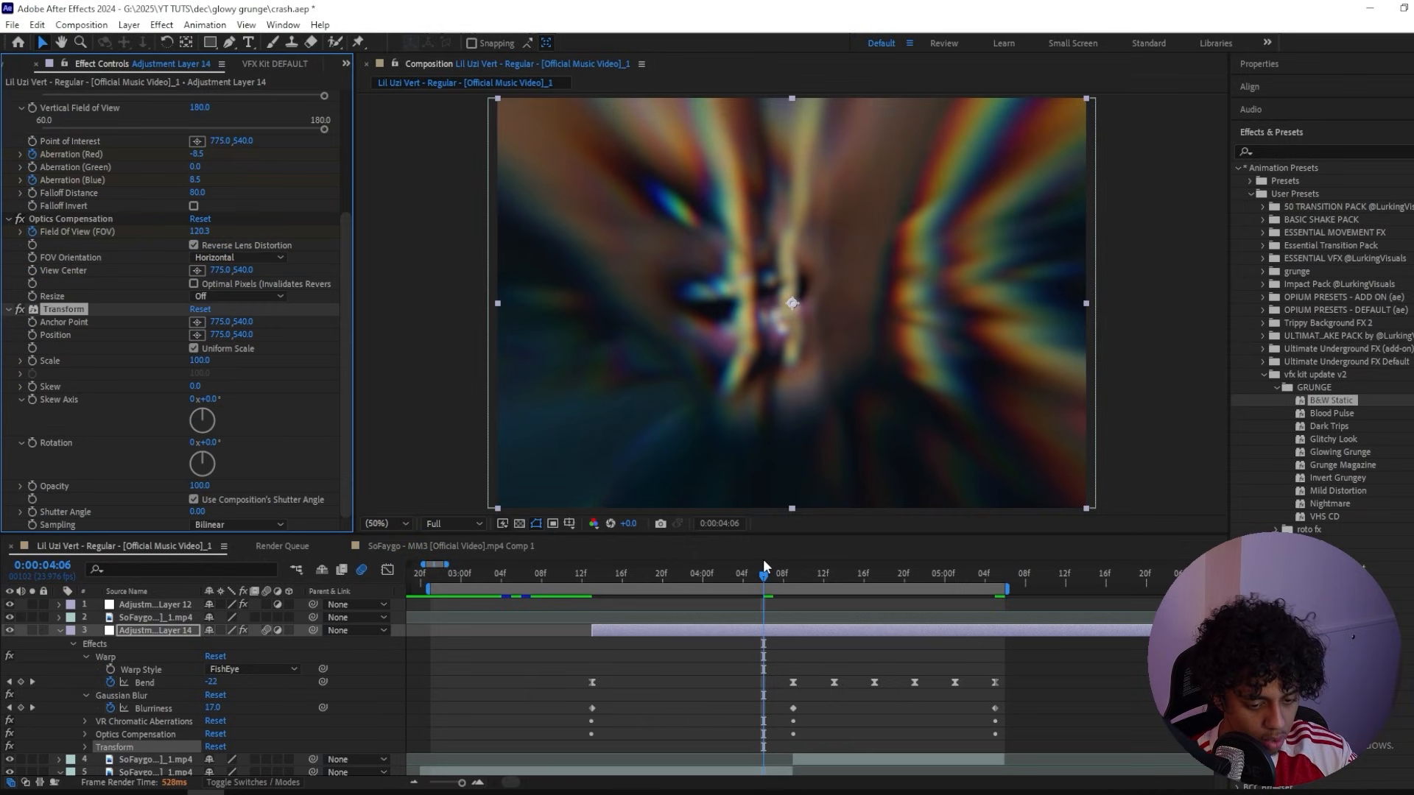
# Step: Keyframe the Transform effect's Scale at 100 at the transition start, 0:00:03:13
pyautogui.click(793, 574)
pyautogui.click(632, 574)
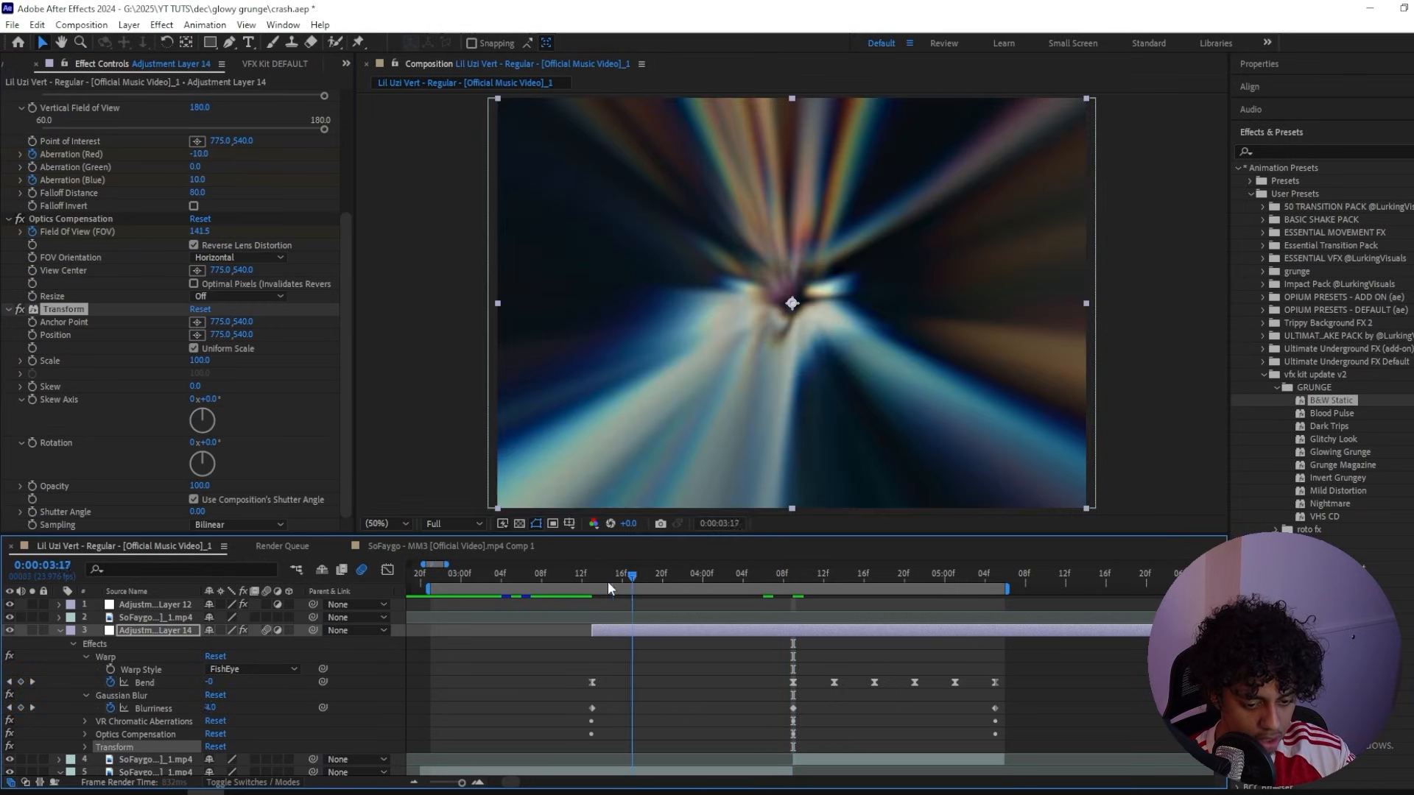
pyautogui.moveTo(607, 581); pyautogui.dragTo(597, 581)
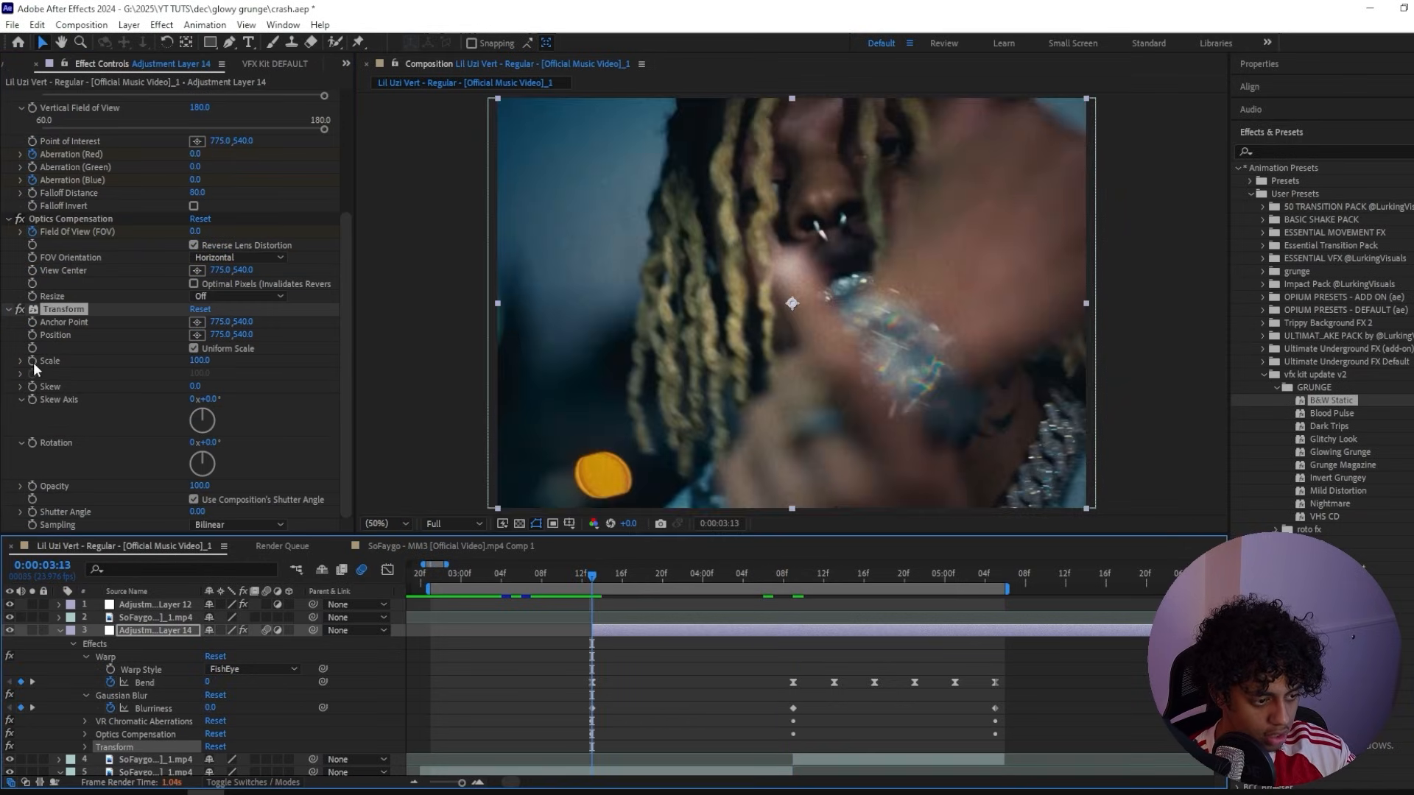
pyautogui.click(32, 361)
# Step: Set the Transform effect's Scale to 165 at 0:00:04:09 and reset the effect to Scale 100 at 0:00:05:05
pyautogui.click(792, 574)
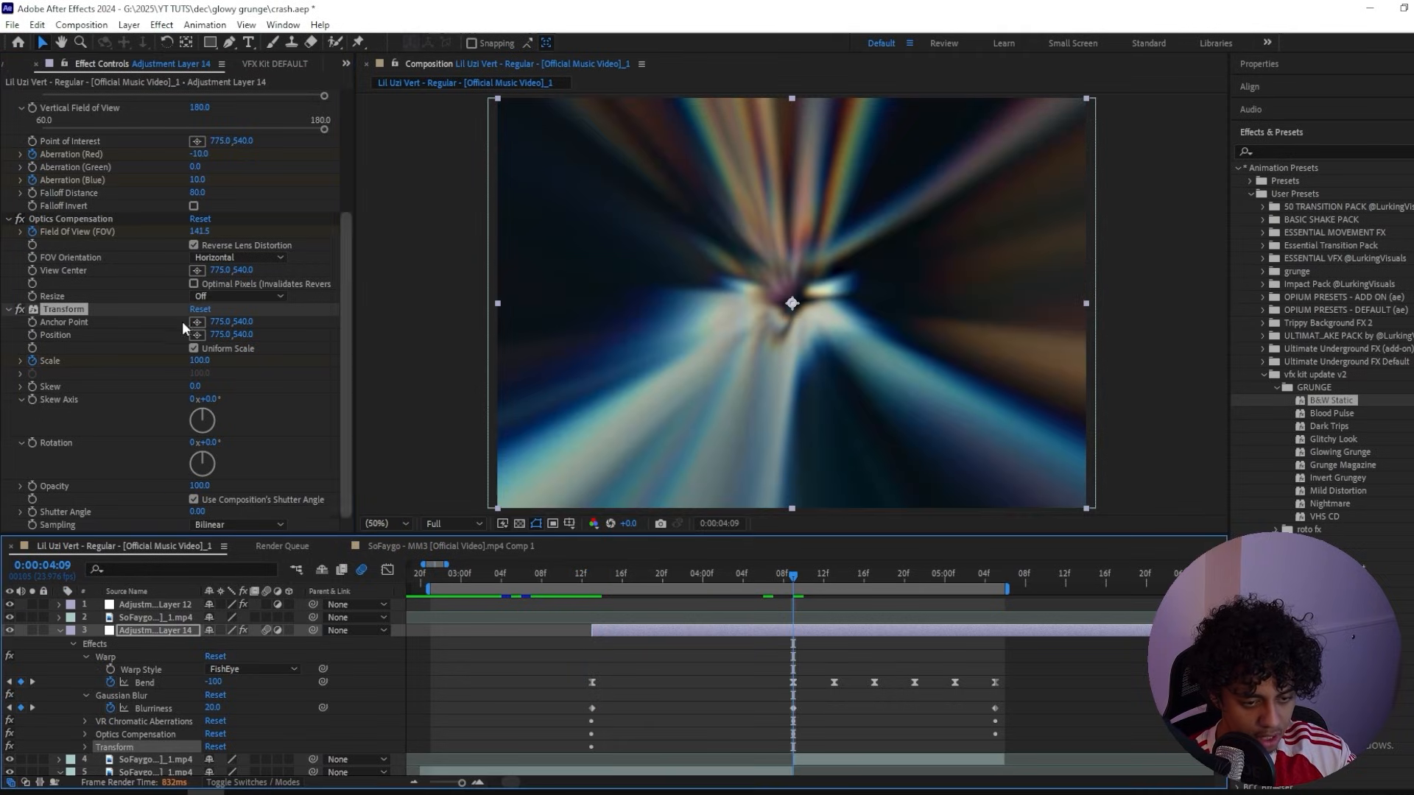
pyautogui.click(201, 361)
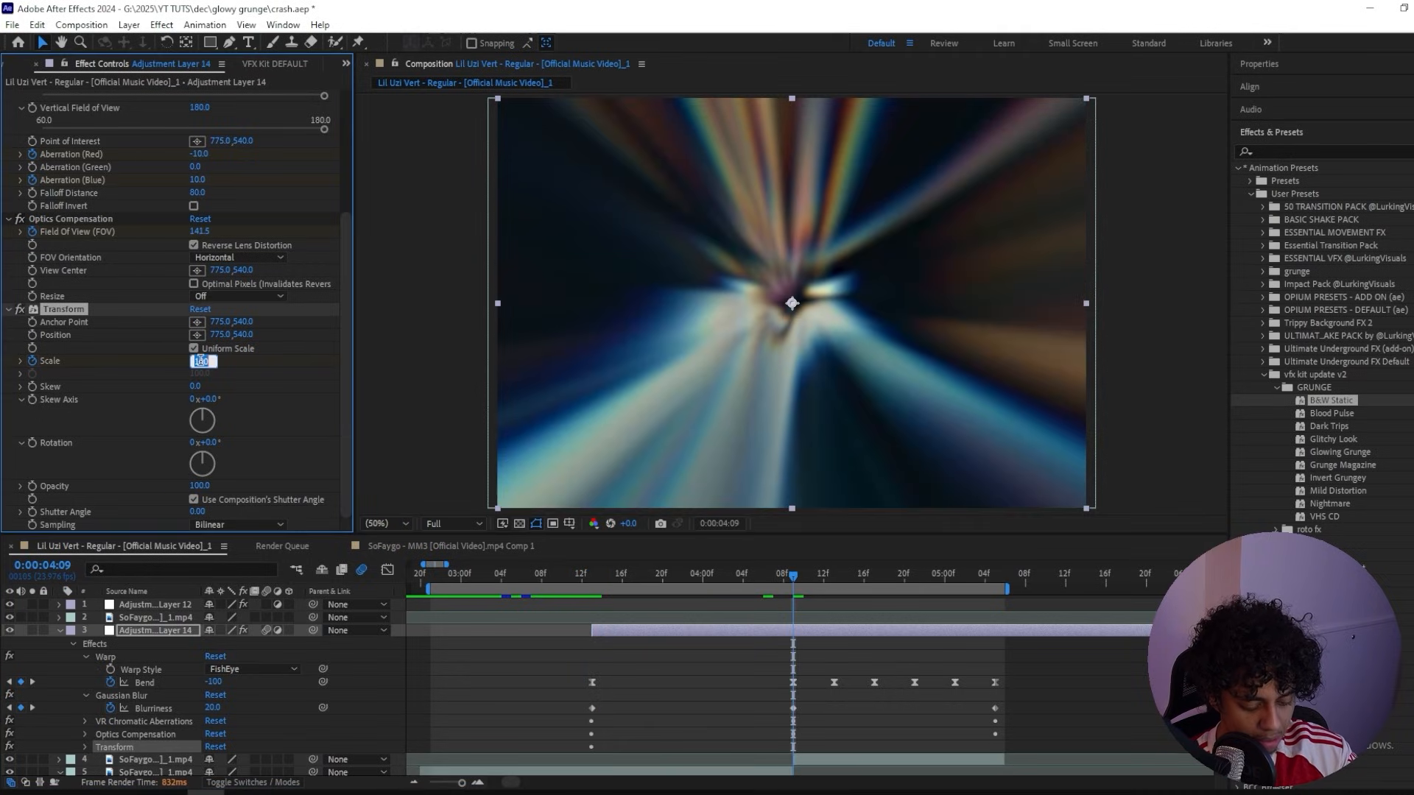
pyautogui.write('180')
pyautogui.press('Return')
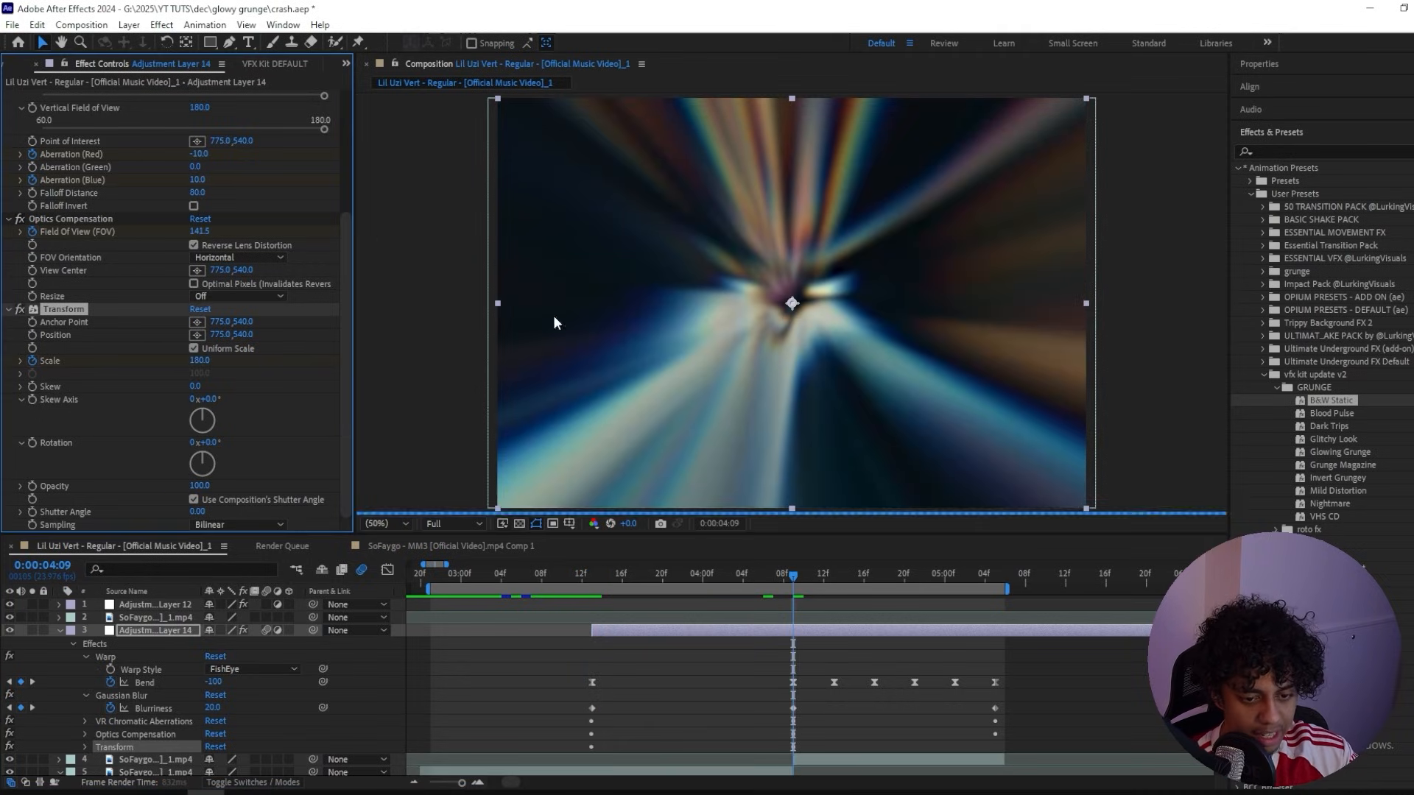
pyautogui.click(200, 361)
pyautogui.write('165')
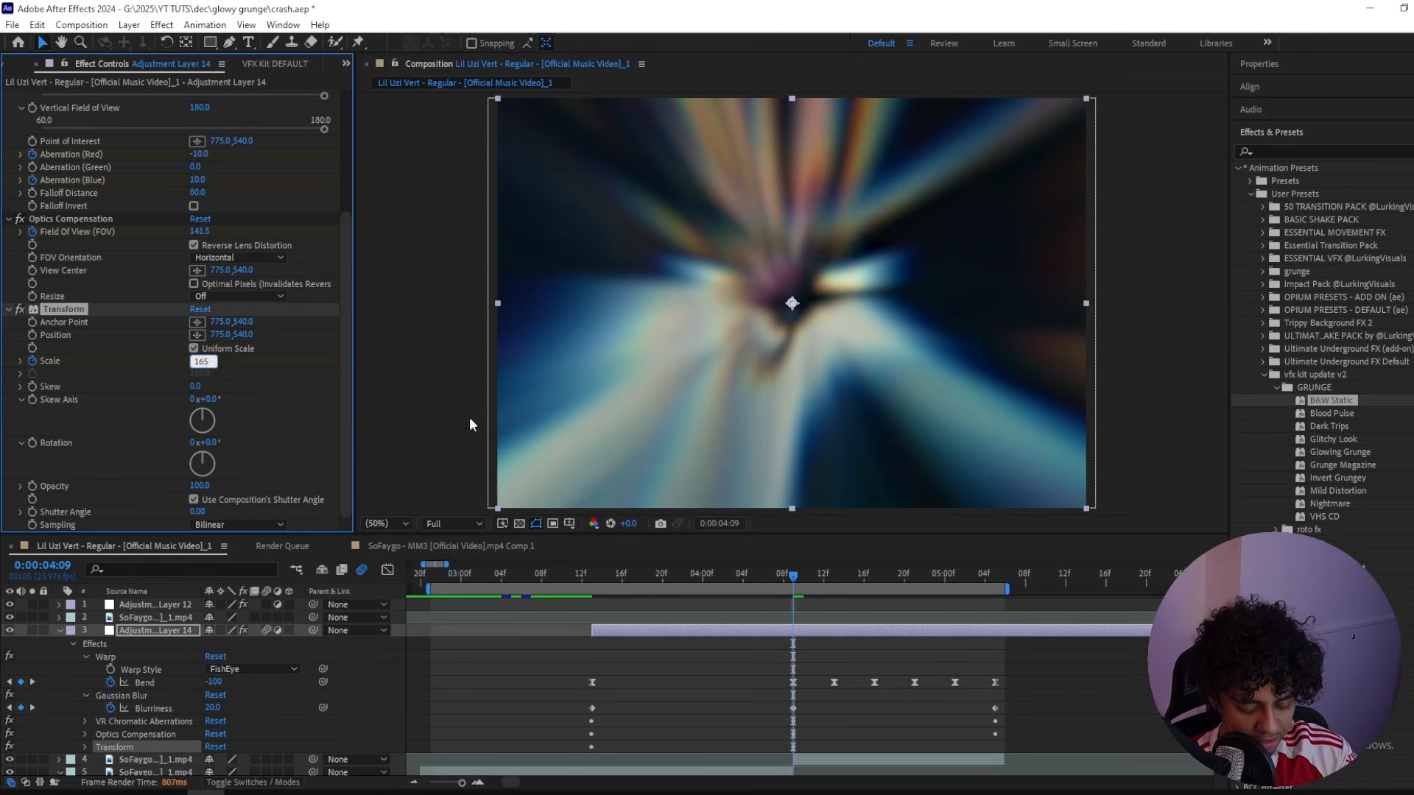
pyautogui.press('Return')
pyautogui.click(992, 589)
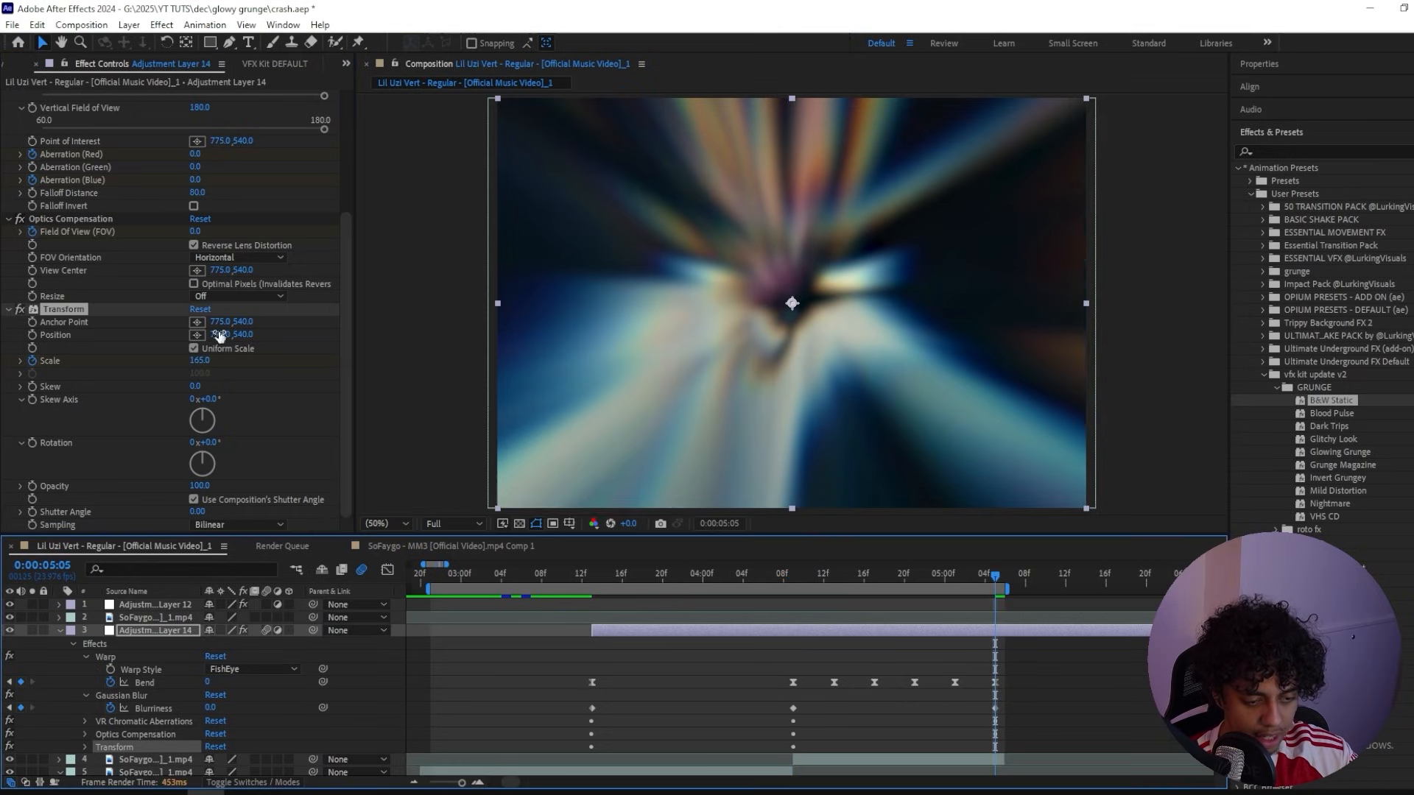
pyautogui.click(201, 308)
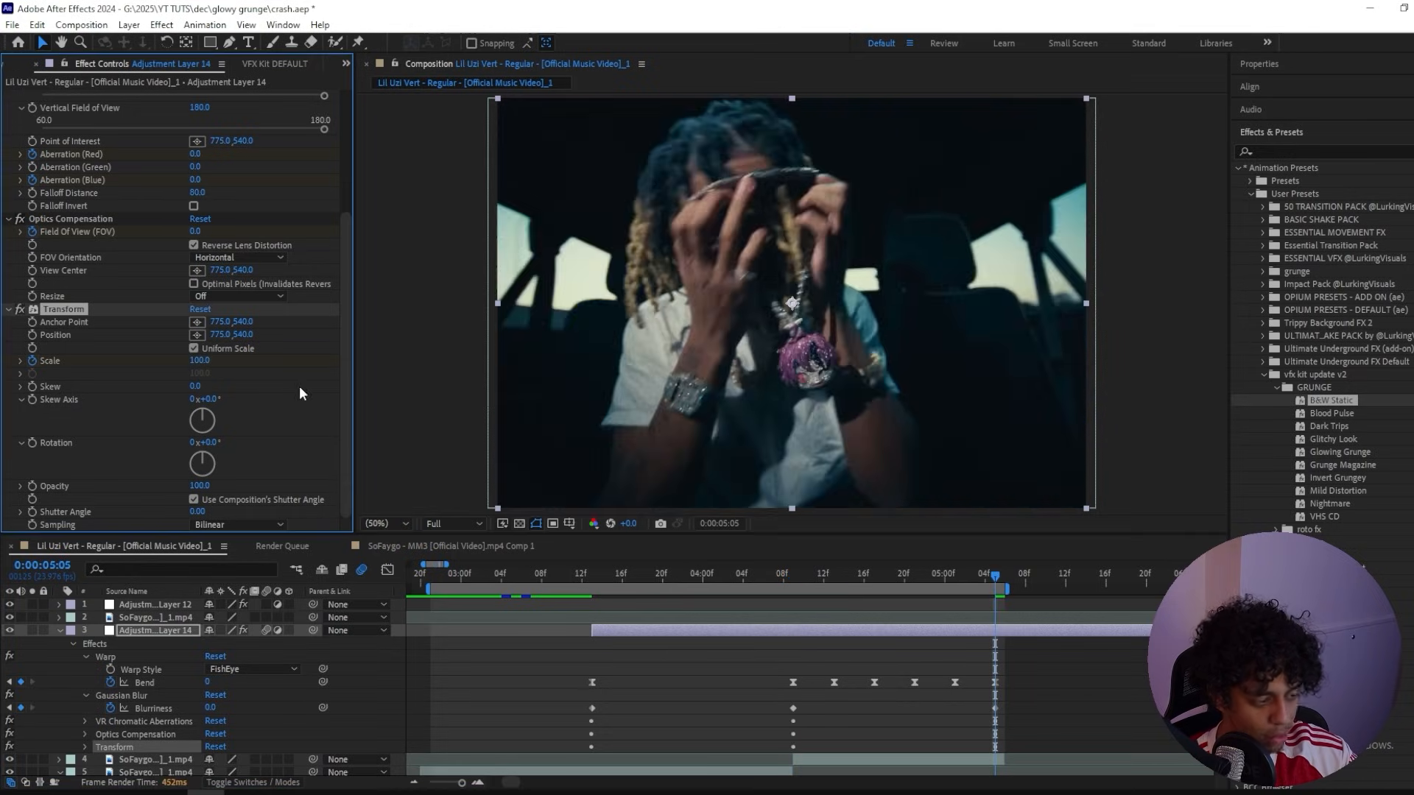
# Step: Add the Minimax effect to Adjustment Layer 14
pyautogui.click(752, 575)
pyautogui.hotkey('ctrl', 'space')
pyautogui.write('m')
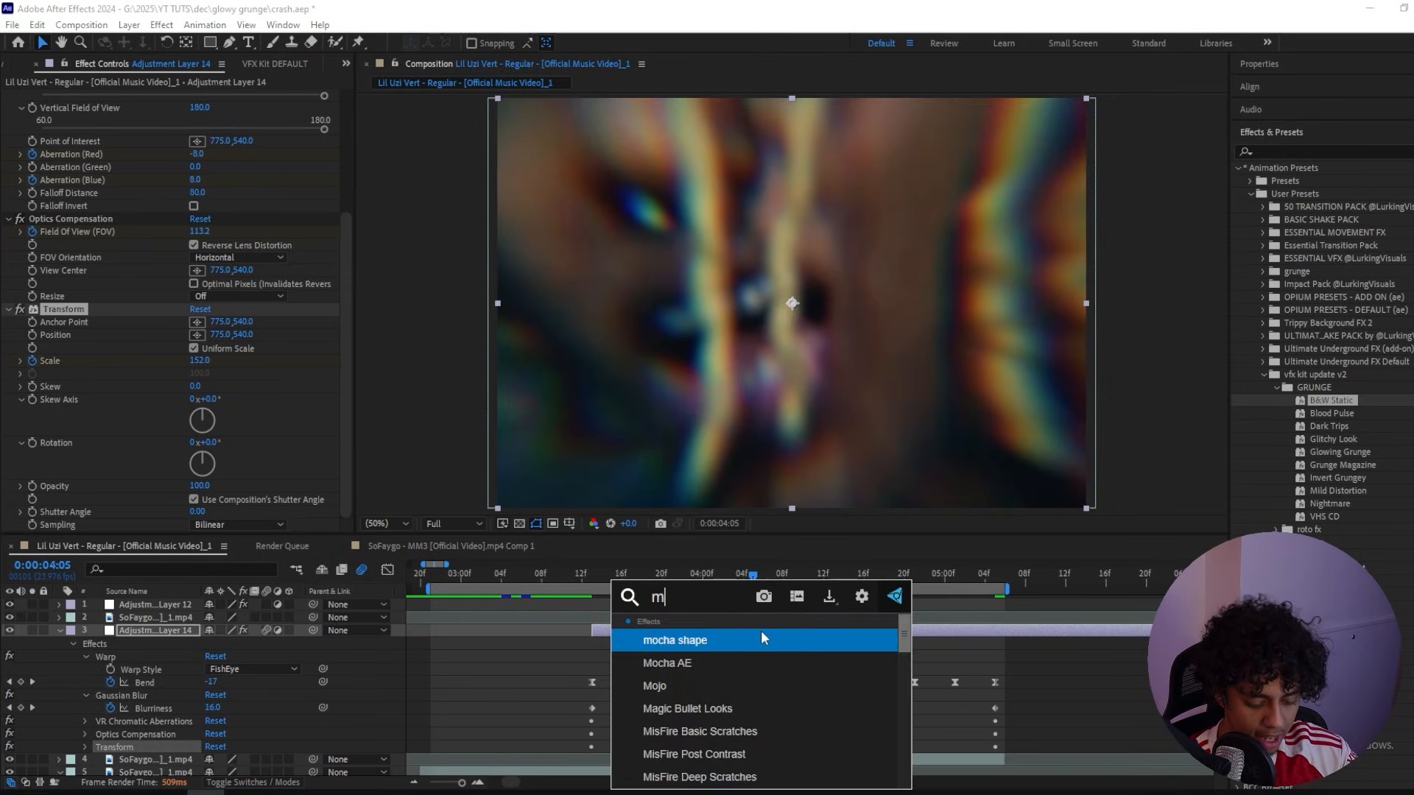
pyautogui.write('ini')
pyautogui.press('Return')
# Step: Set the Minimax Direction to Just Horizontal and its Radius to 140
pyautogui.click(227, 511)
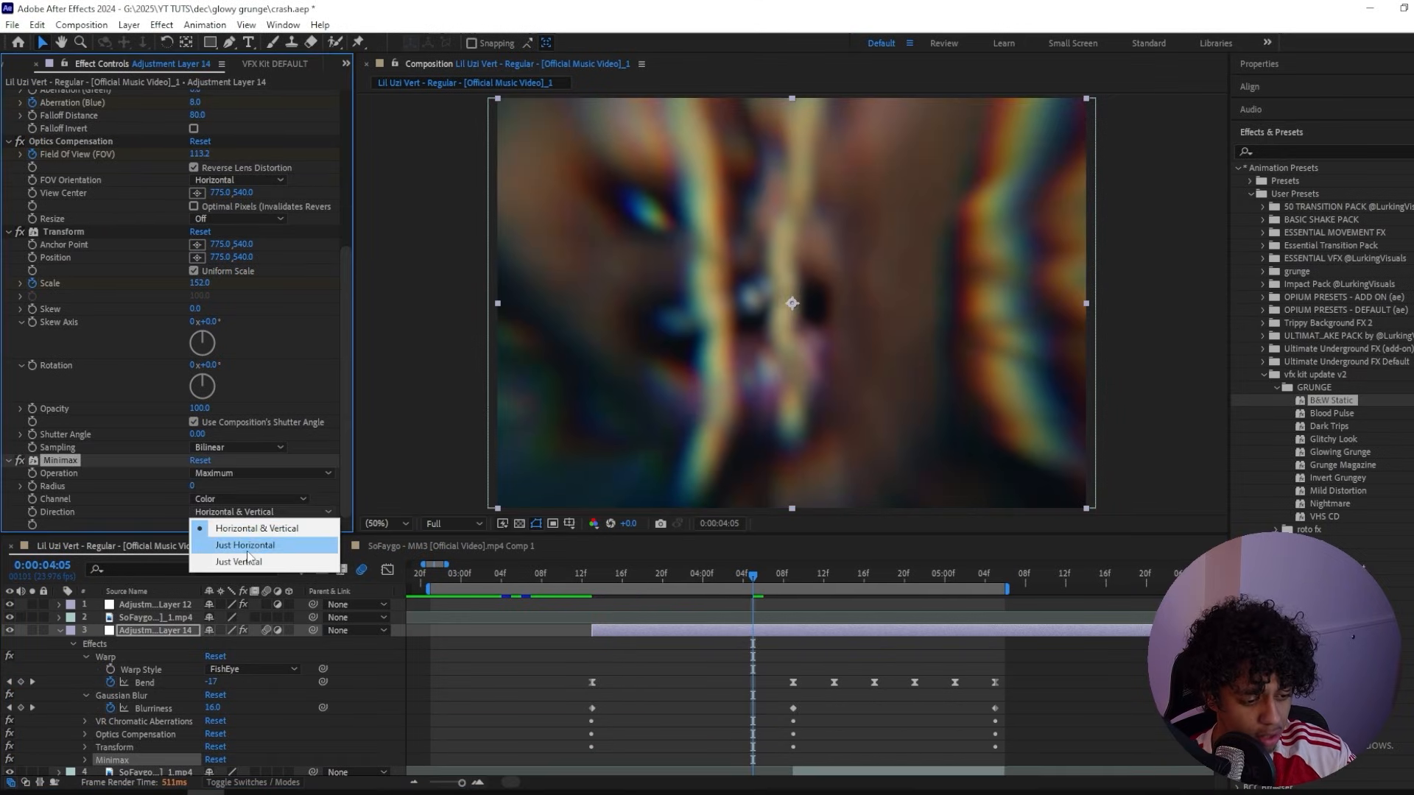
pyautogui.click(247, 553)
pyautogui.moveTo(193, 486); pyautogui.dragTo(291, 479)
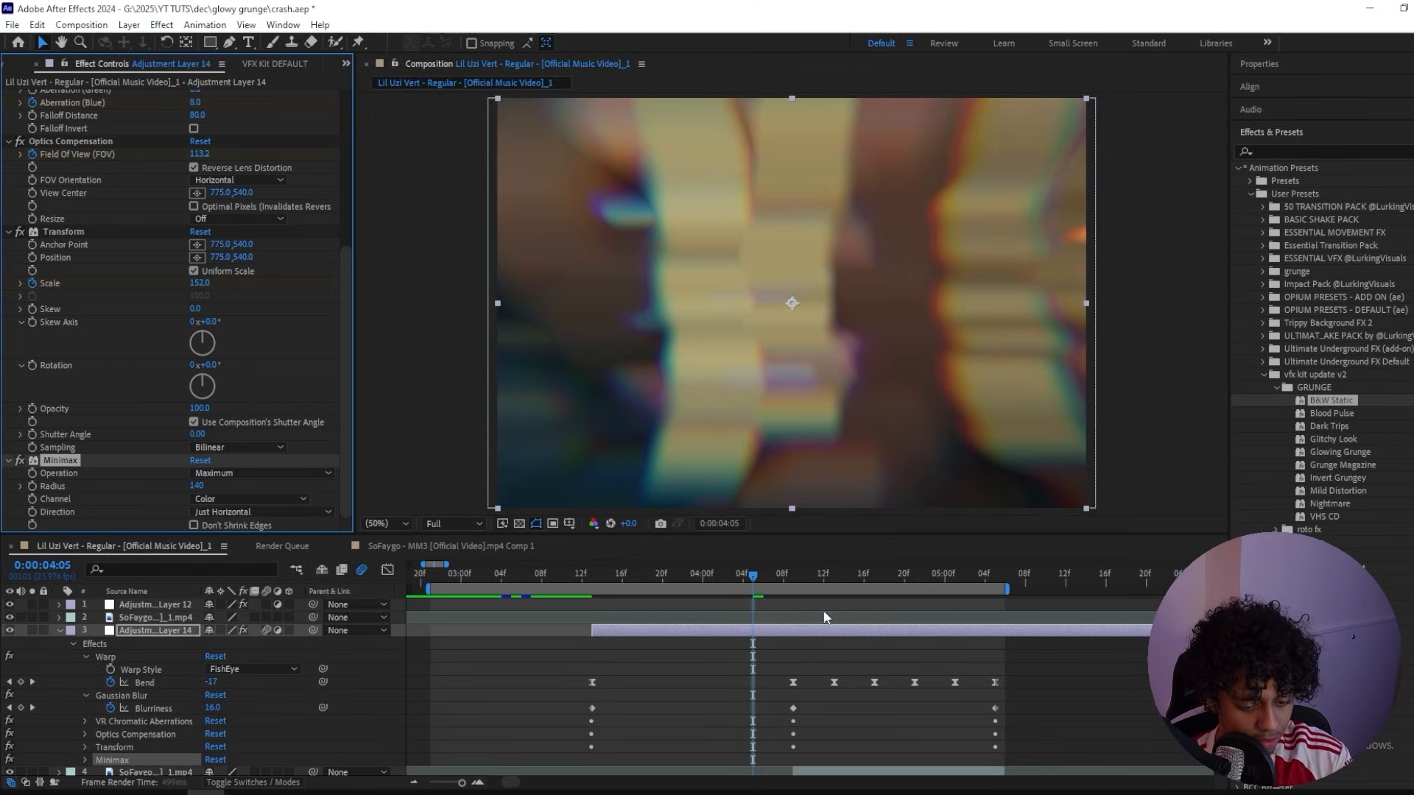
# Step: Keyframe the Minimax Radius at 140 at 0:00:04:08 and at 0 at the transition start, 0:00:03:13
pyautogui.click(780, 579)
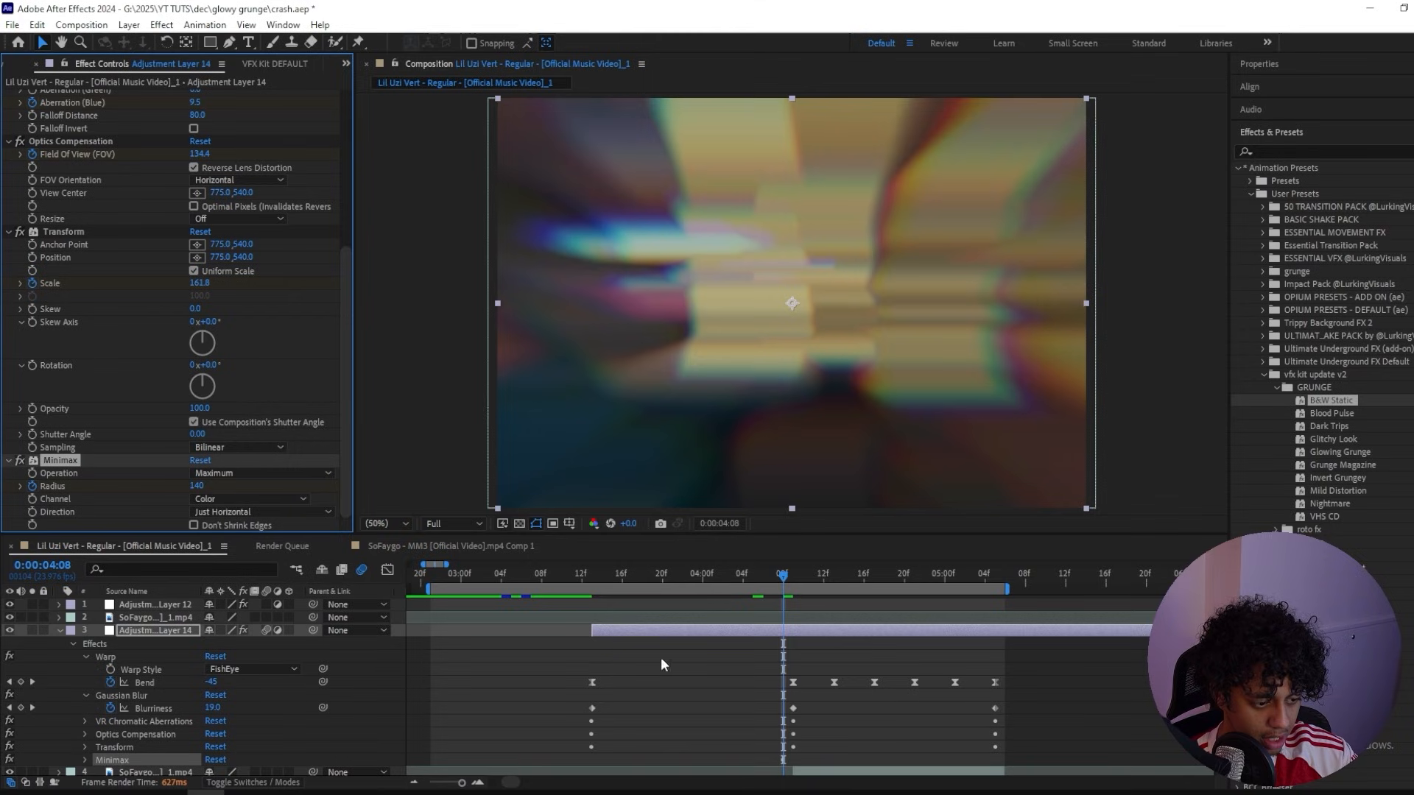
pyautogui.click(198, 486)
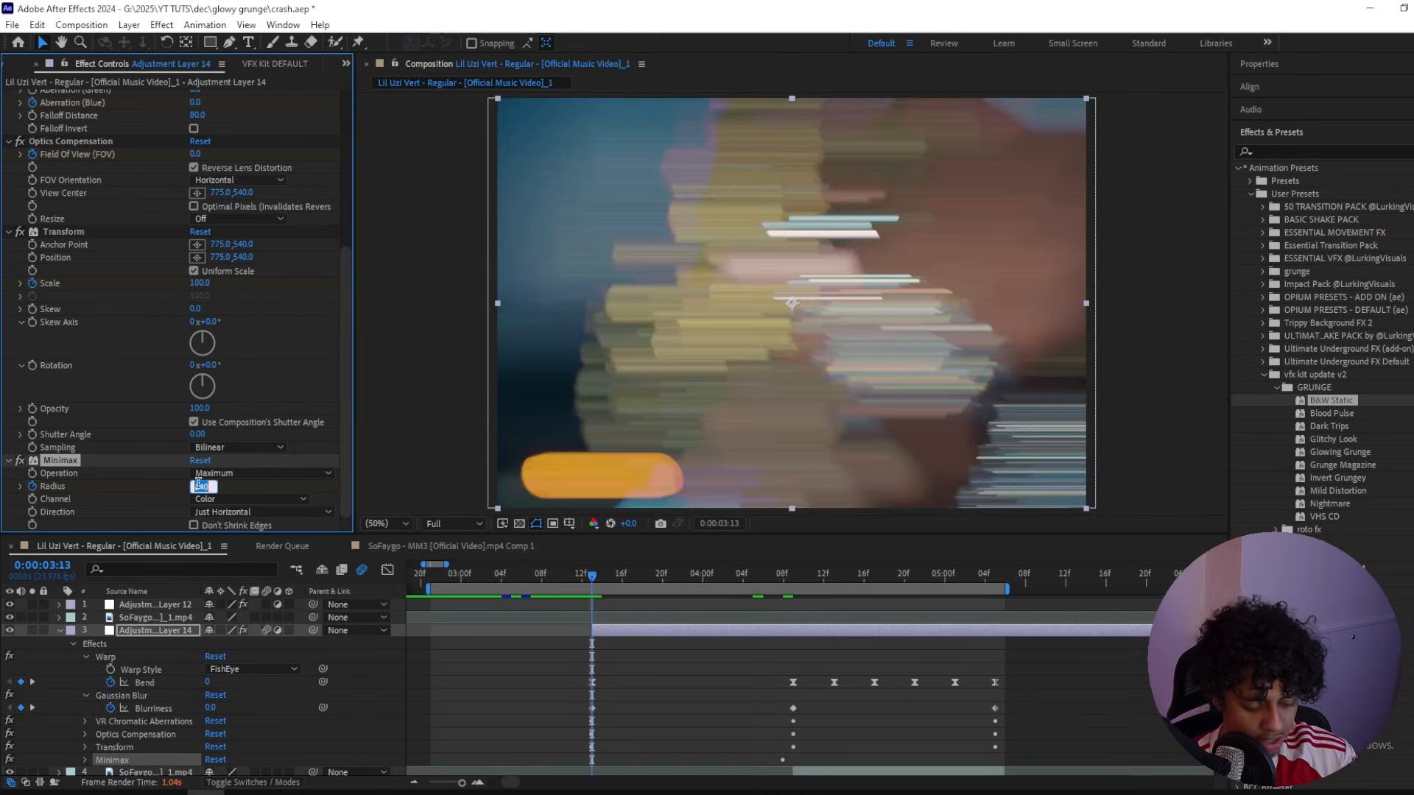
pyautogui.write('0')
pyautogui.press('Return')
# Step: Keyframe the Minimax Radius at 0 at 0:00:05:05 and preview the transition
pyautogui.click(994, 571)
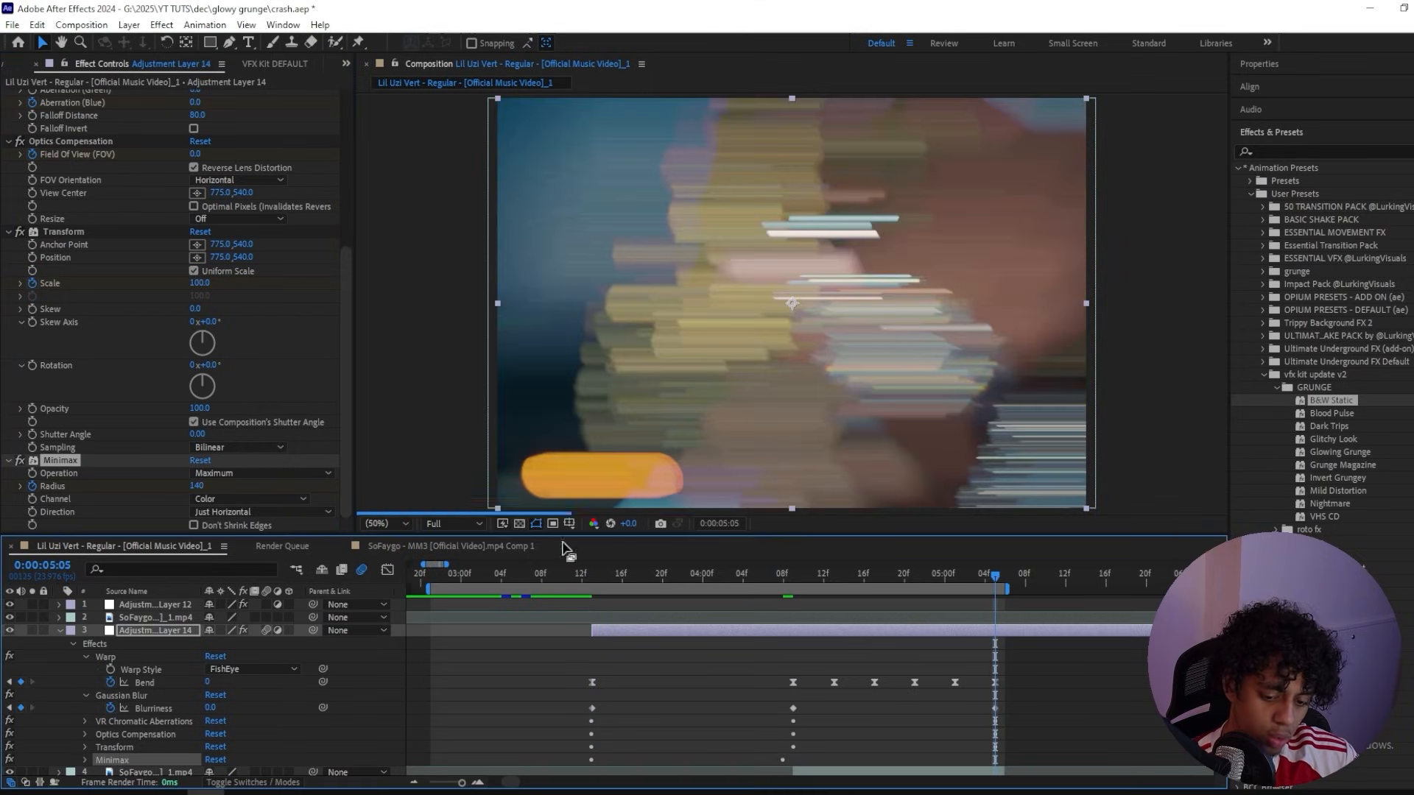
pyautogui.click(196, 486)
pyautogui.write('0')
pyautogui.press('Return')
pyautogui.moveTo(623, 577); pyautogui.dragTo(610, 578)
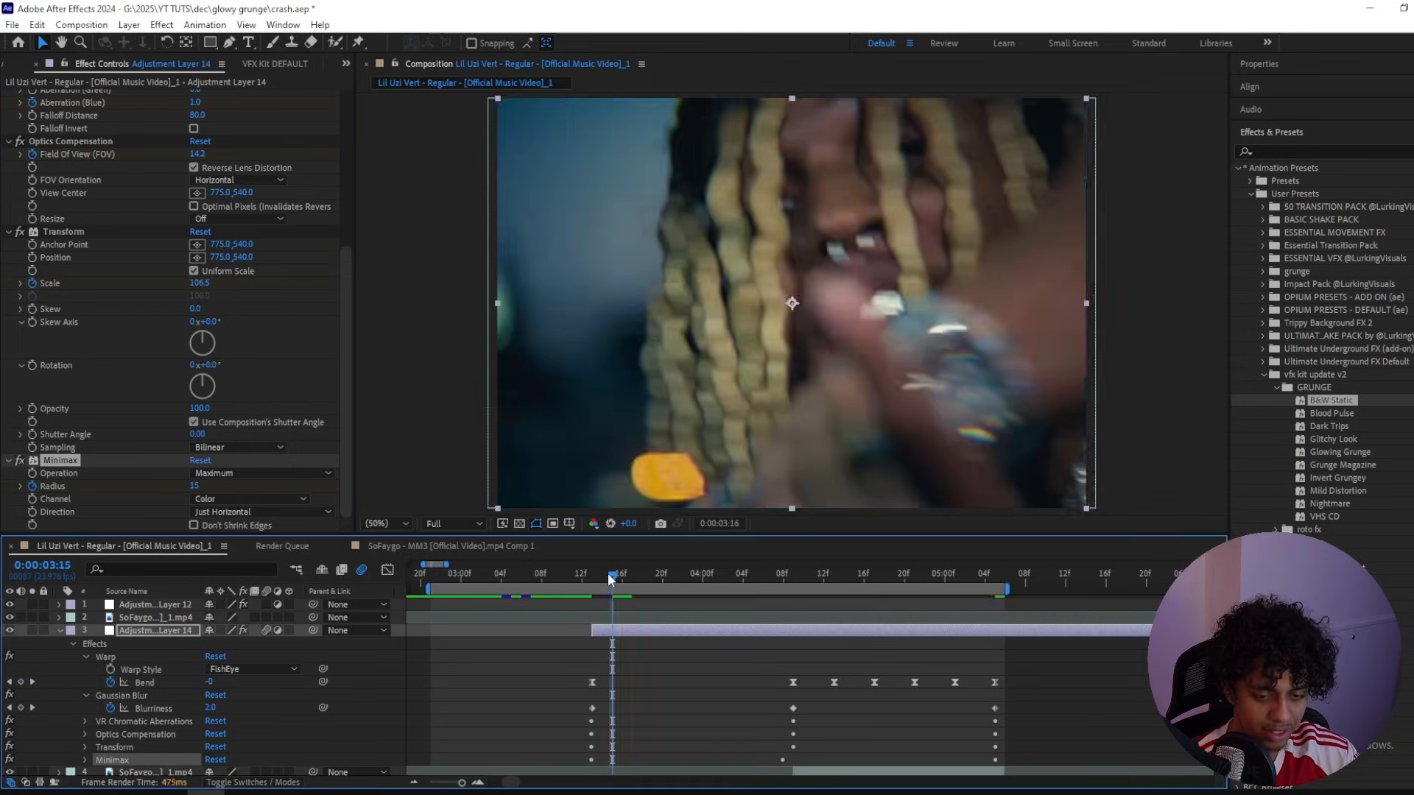
pyautogui.press('space')
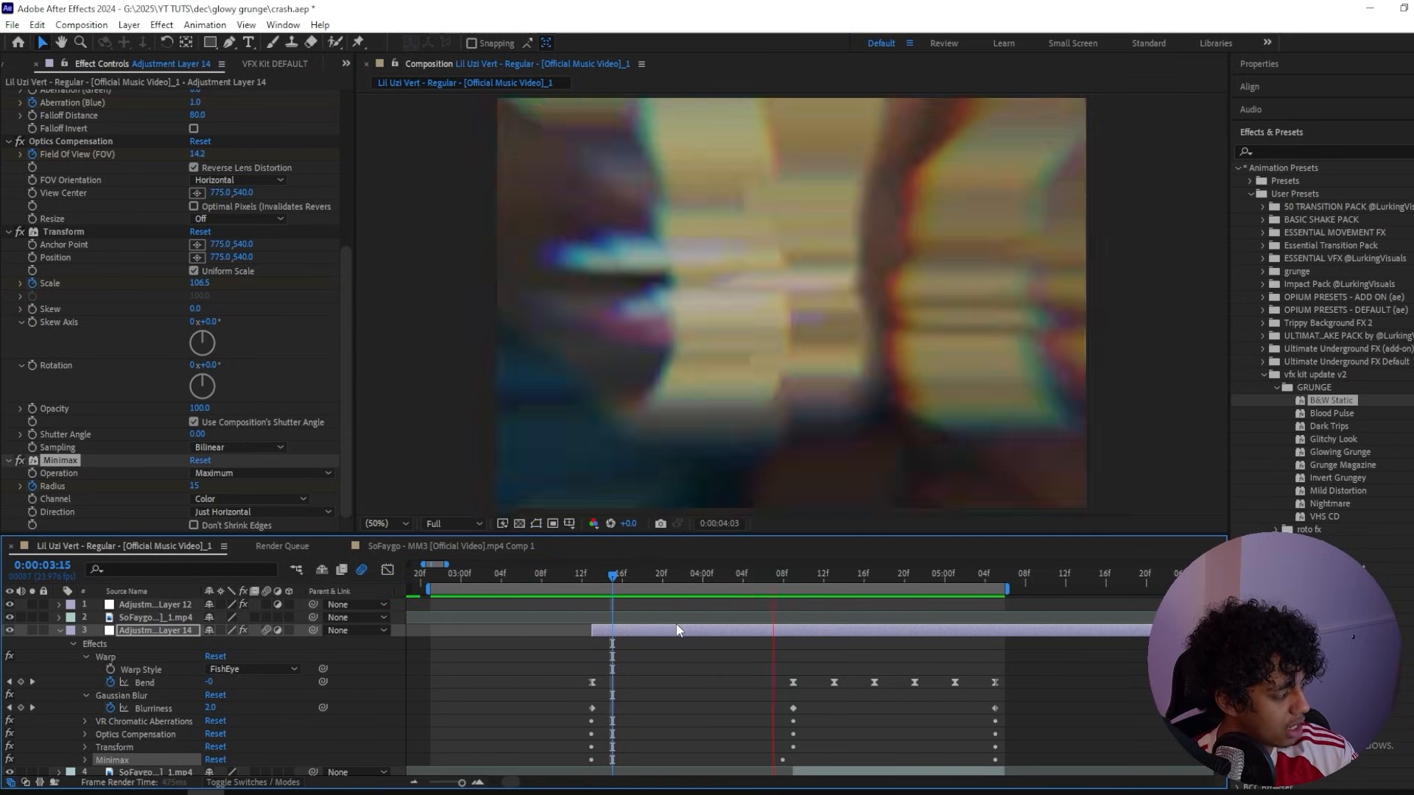
# Step: Add the Radial Blur effect to Adjustment Layer 14 and set its Type to Zoom
pyautogui.hotkey('ctrl', 'space')
pyautogui.write('radial')
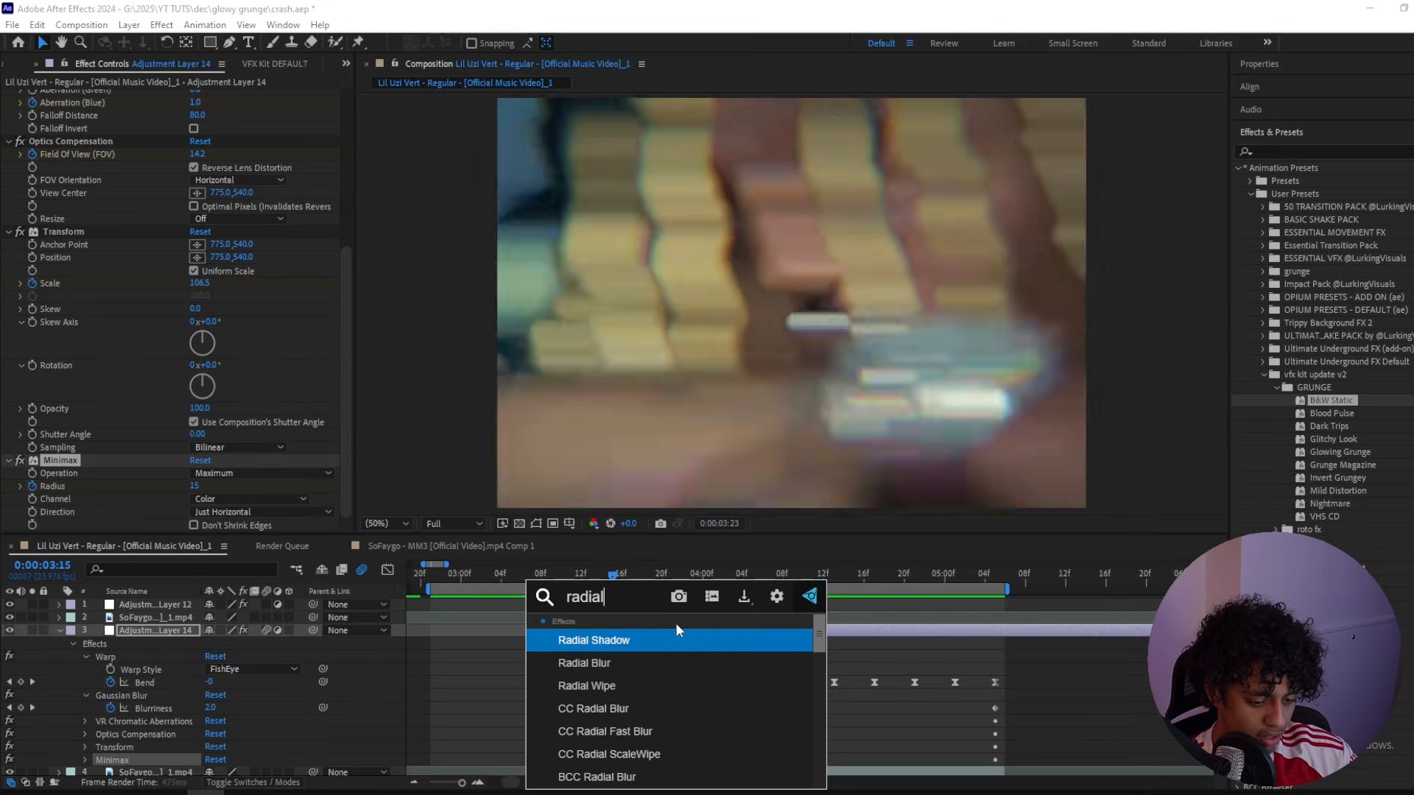
pyautogui.press('Down')
pyautogui.press('Return')
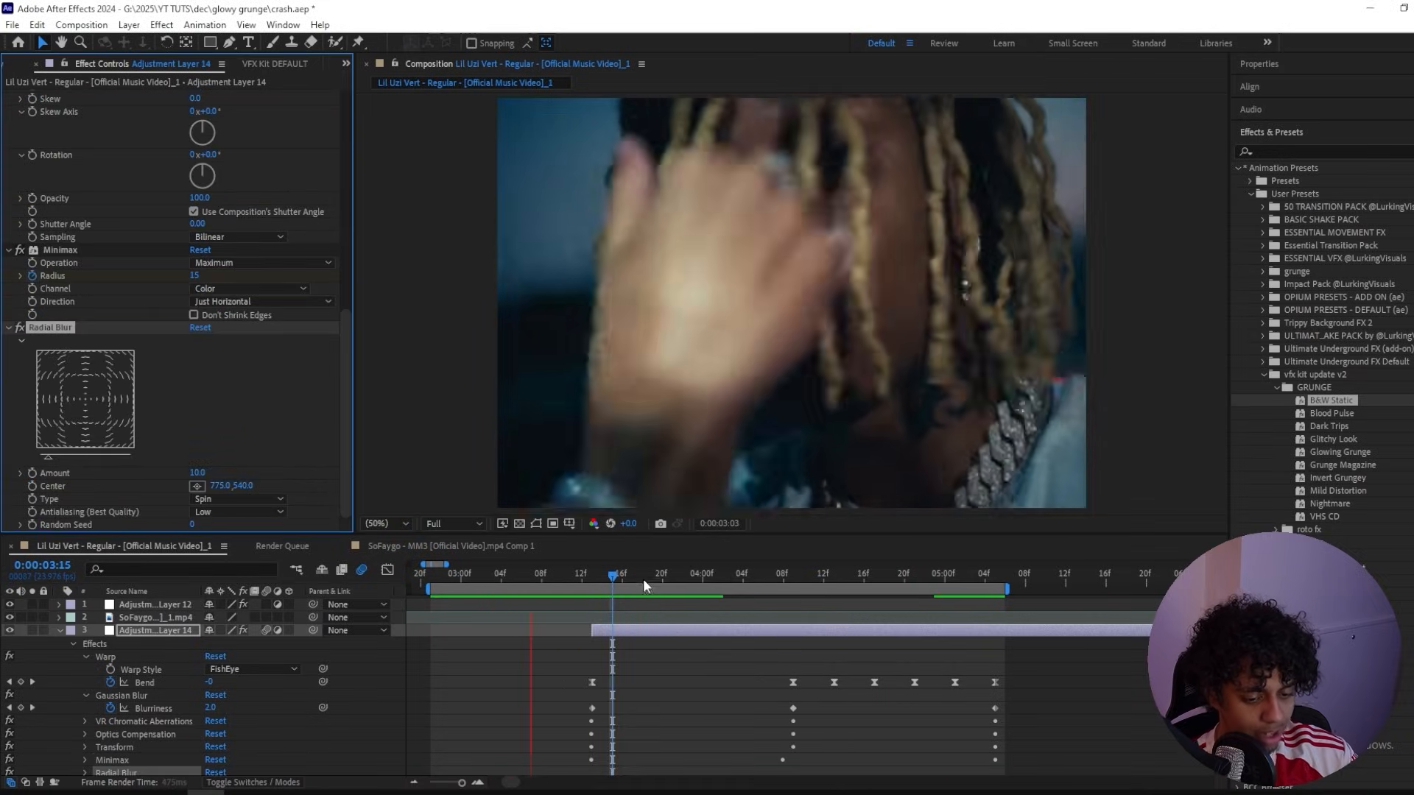
pyautogui.click(654, 576)
pyautogui.click(215, 498)
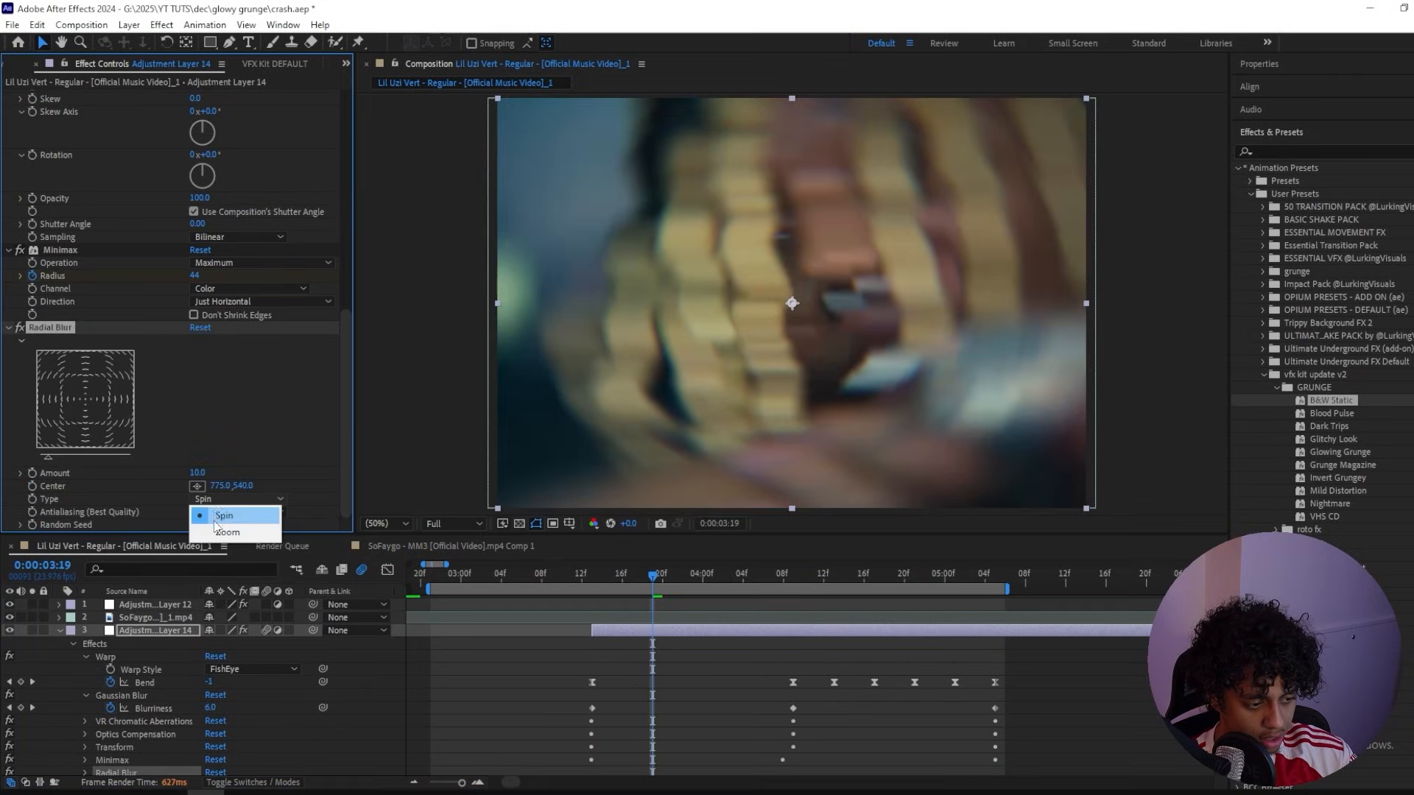
pyautogui.click(219, 532)
# Step: Set the Radial Blur Amount to 30 and keyframe it at the clip cut, 0:00:04:09
pyautogui.click(706, 579)
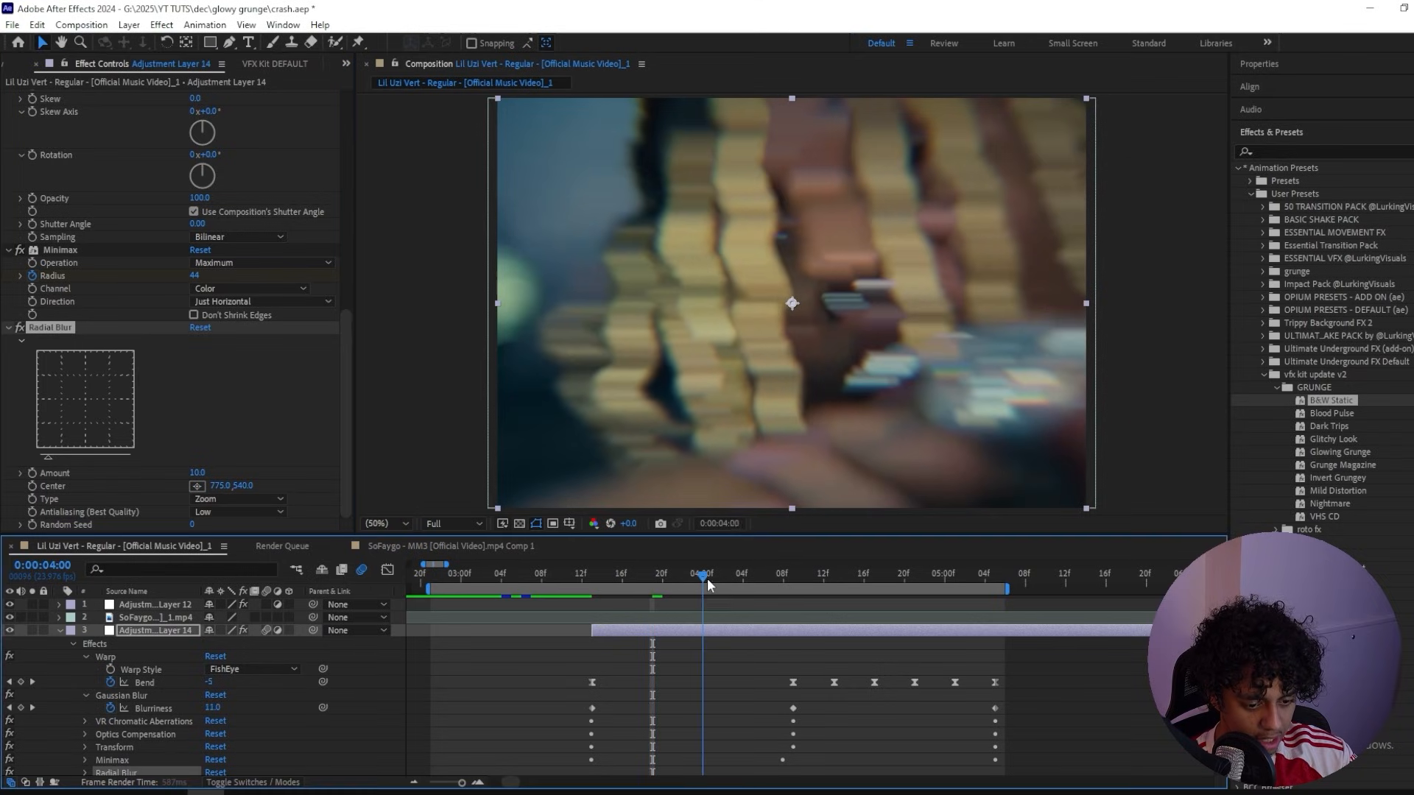
pyautogui.moveTo(709, 583); pyautogui.dragTo(791, 584)
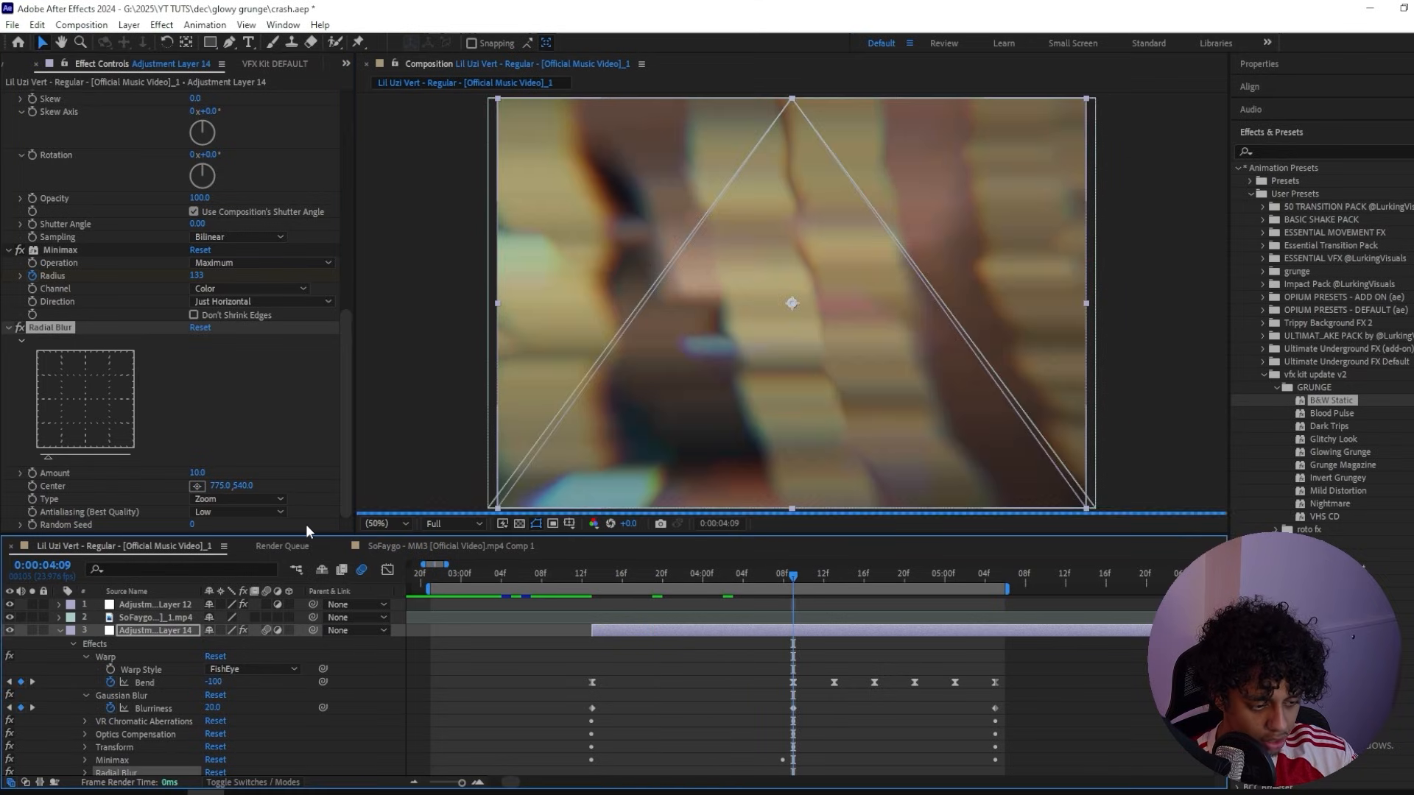
pyautogui.click(197, 472)
pyautogui.write('30')
pyautogui.press('Return')
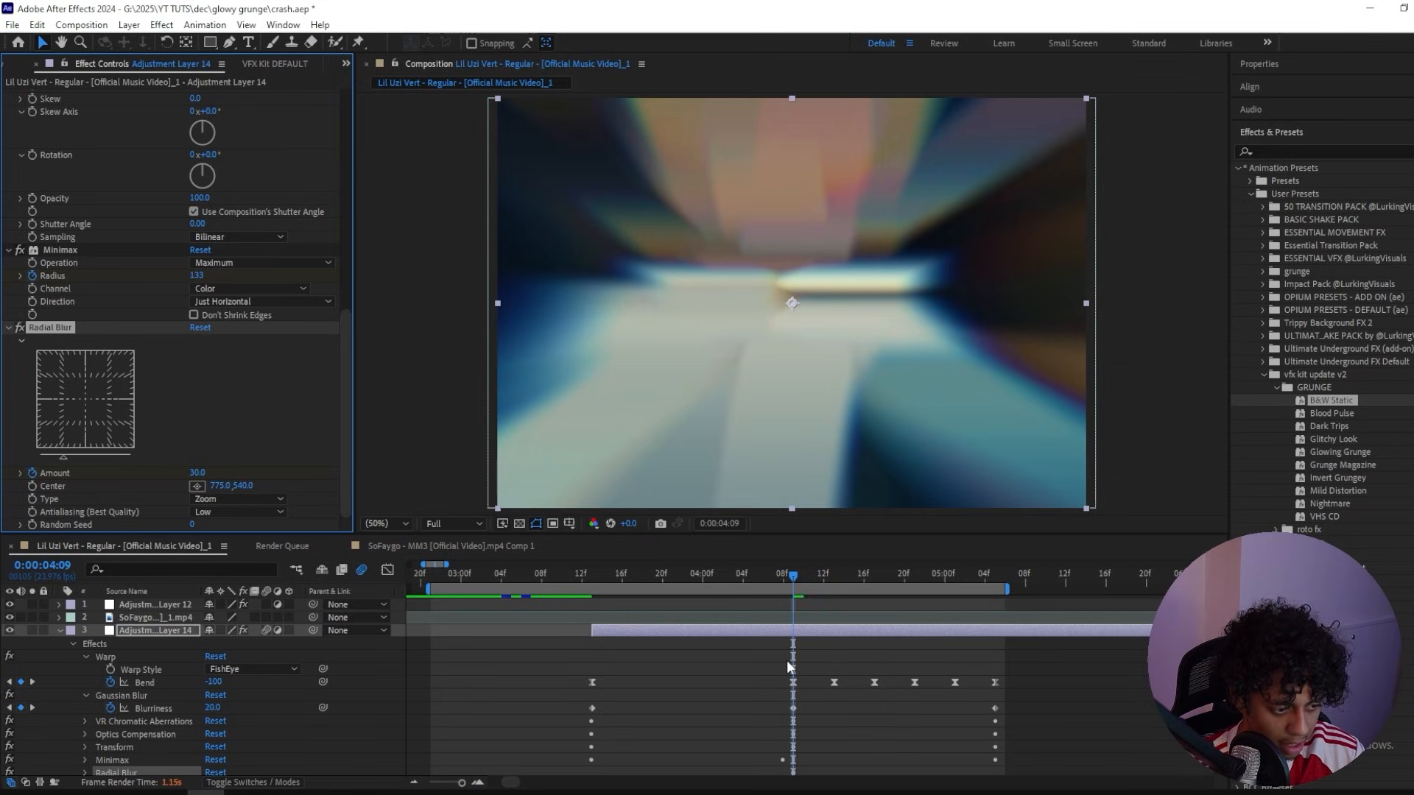
# Step: Keyframe the Radial Blur Amount at 0 at the transition start, 0:00:03:13, and at its end, 0:00:05:05
pyautogui.press('u')
pyautogui.press('u')
pyautogui.moveTo(612, 575); pyautogui.dragTo(593, 576)
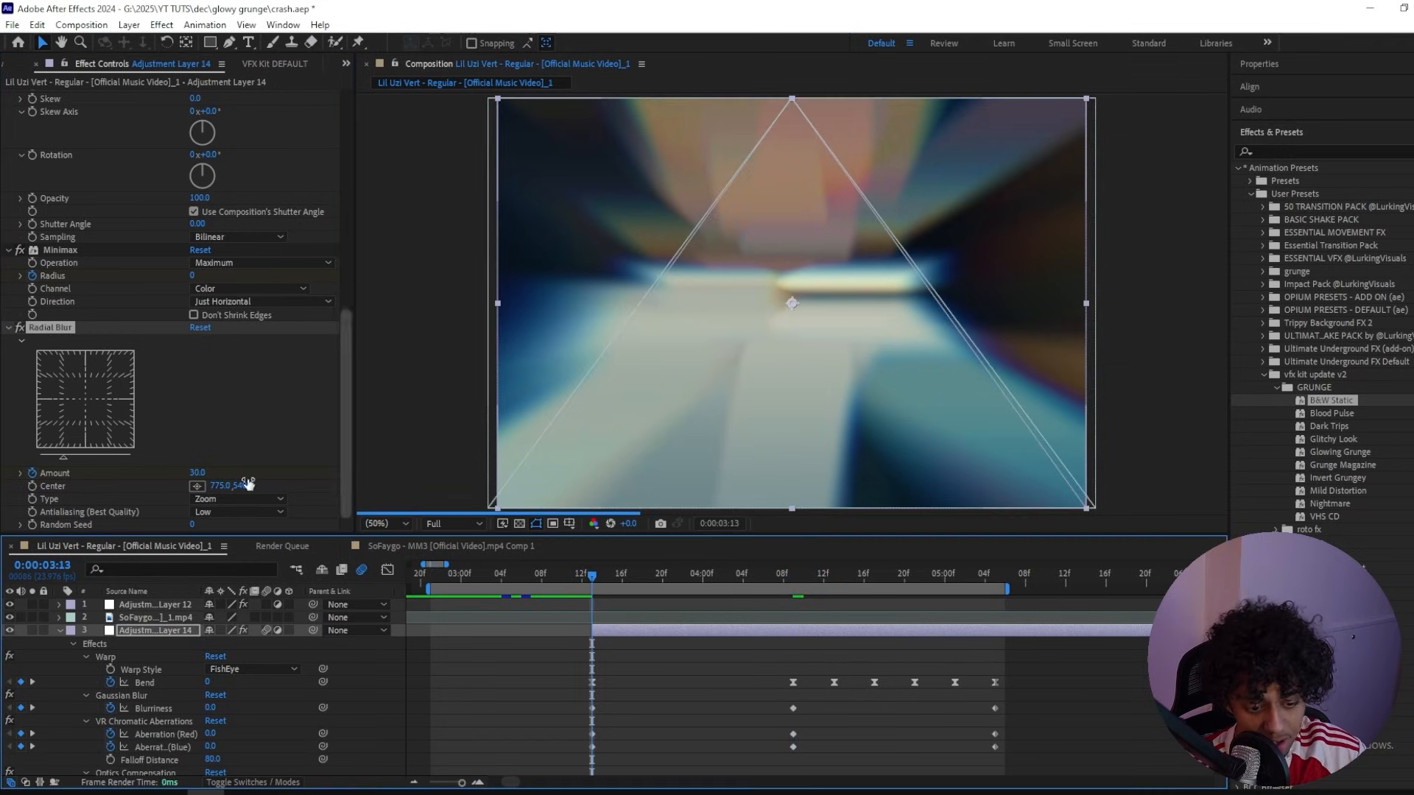
pyautogui.click(994, 576)
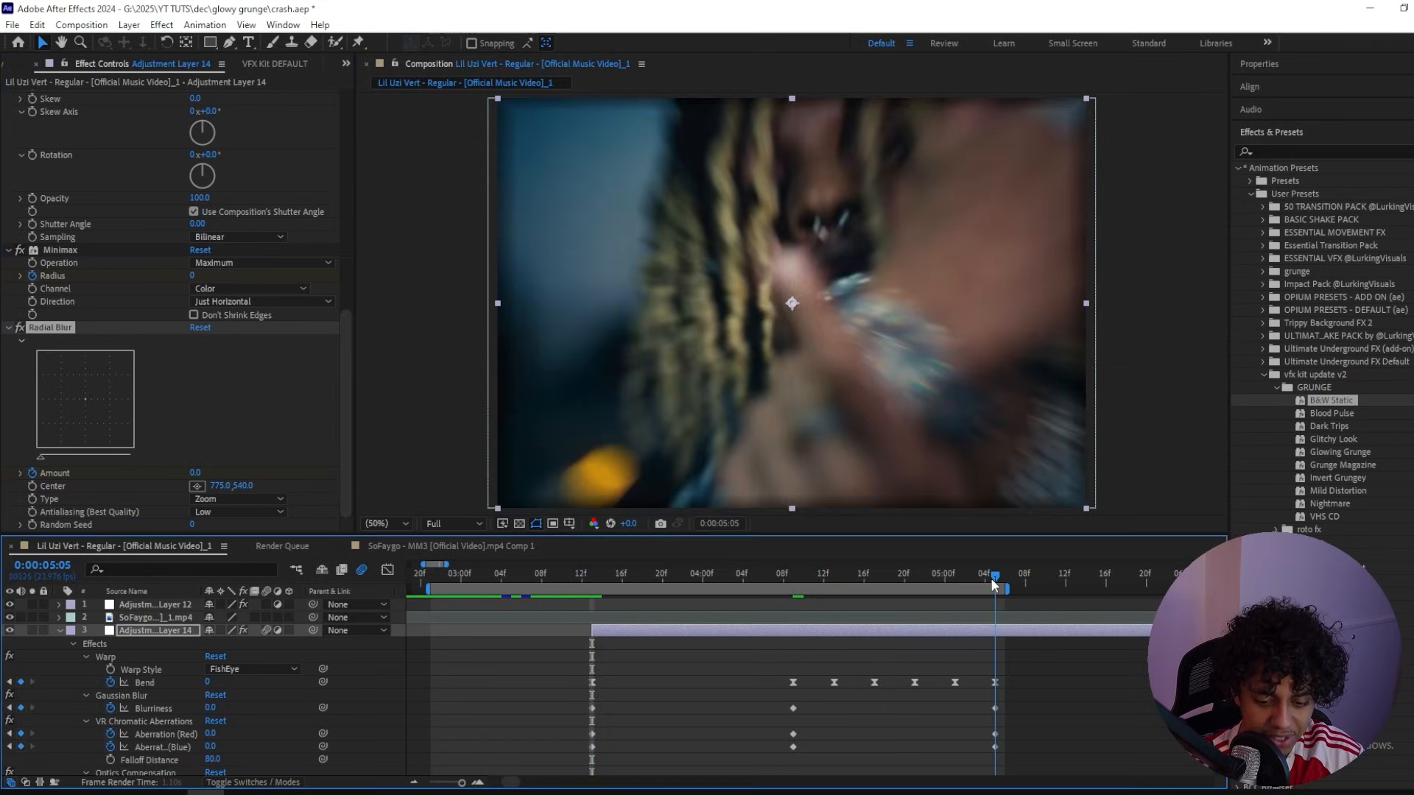
pyautogui.click(195, 473)
pyautogui.write('0')
pyautogui.press('Return')
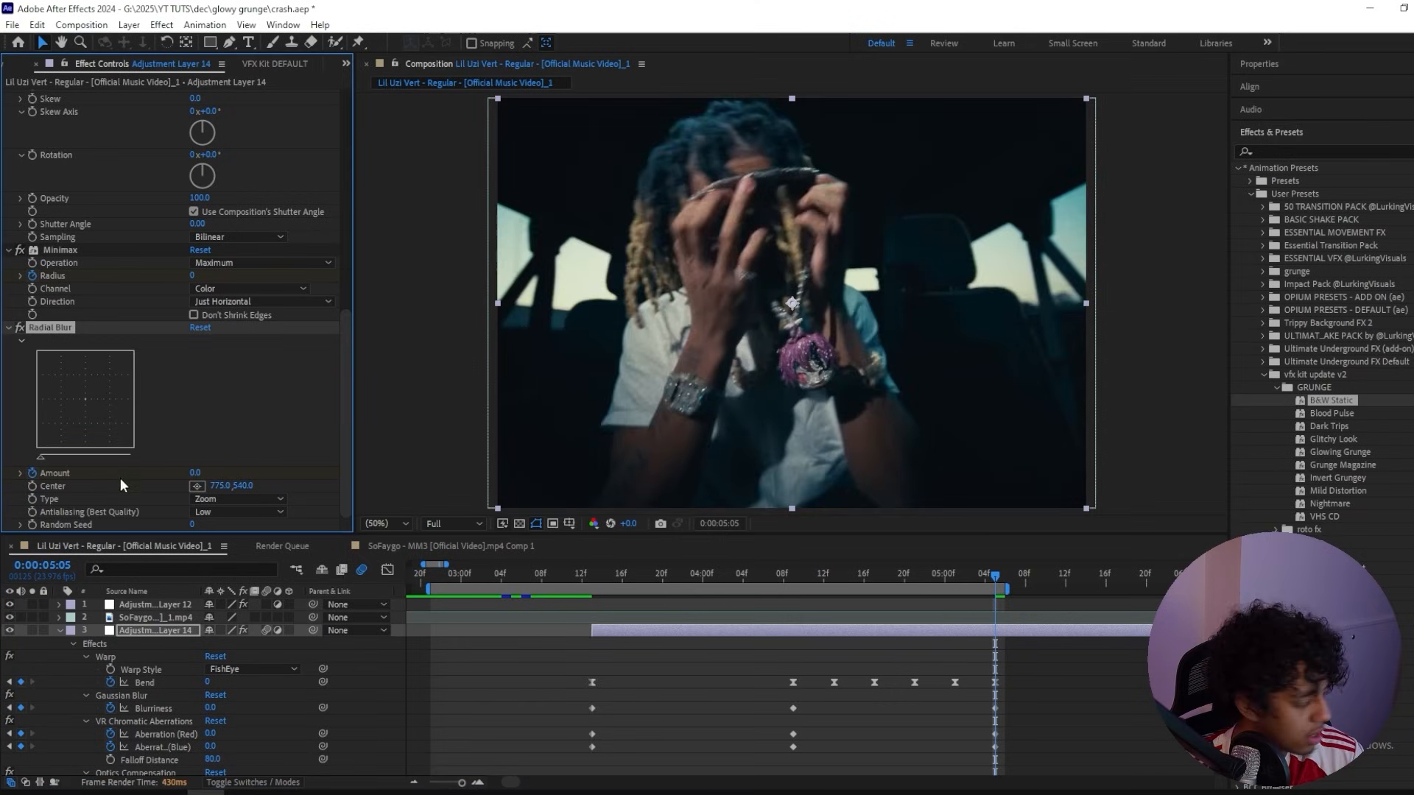
# Step: Add the Exposure effect to Adjustment Layer 14
pyautogui.click(782, 576)
pyautogui.hotkey('ctrl', 'space')
pyautogui.write('exp')
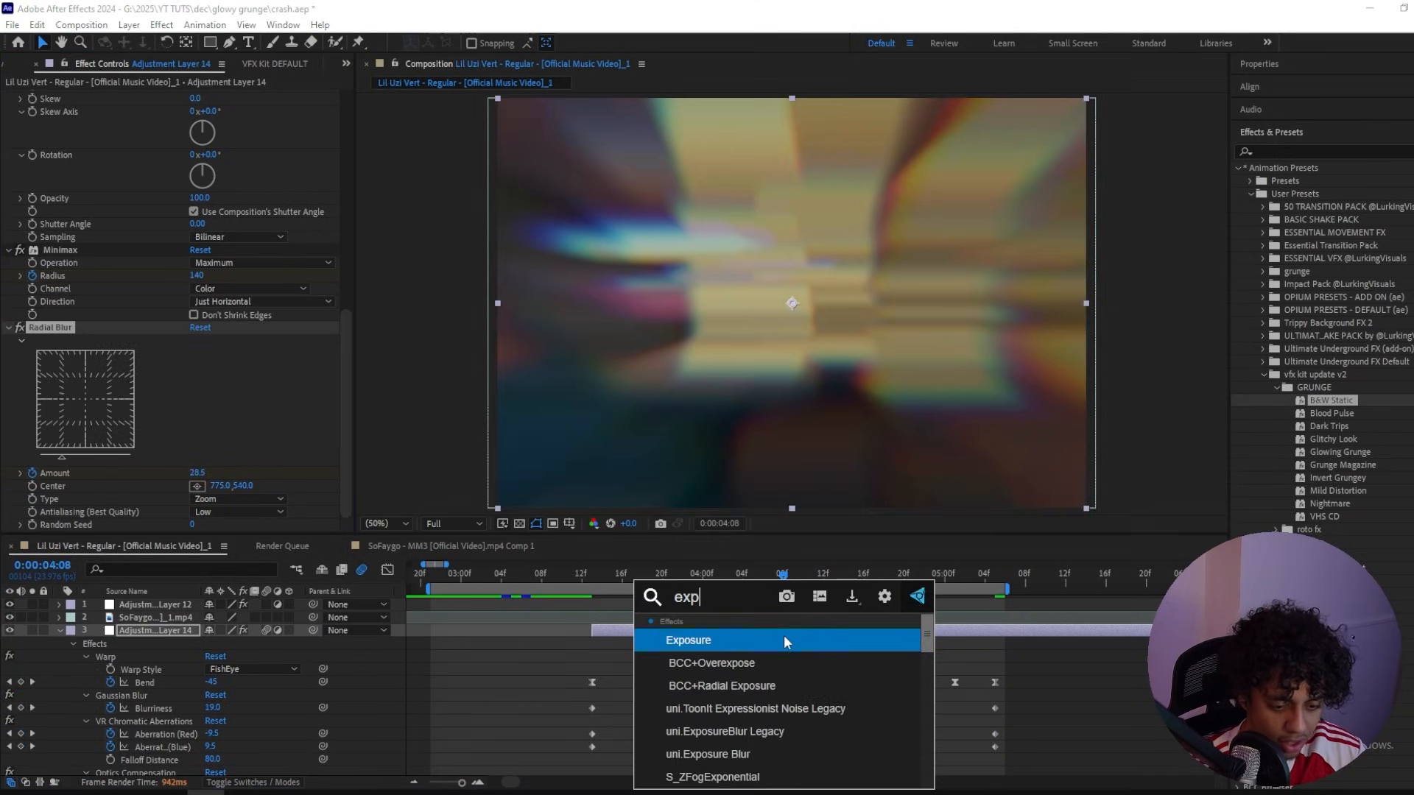
pyautogui.write('o')
pyautogui.press('Return')
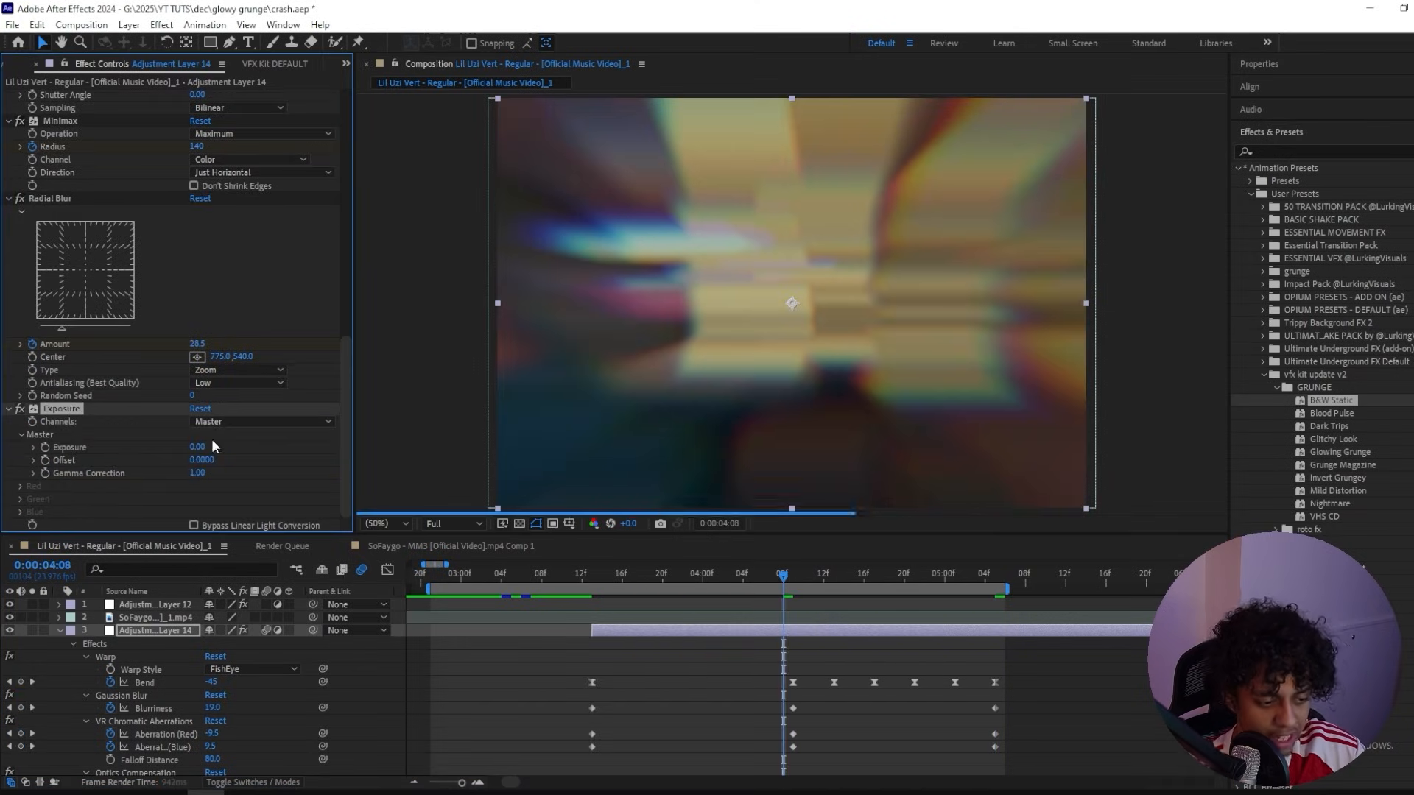
# Step: Set the master Exposure to 4.5 and keyframe it at the clip cut, 0:00:04:09
pyautogui.click(196, 447)
pyautogui.write('5')
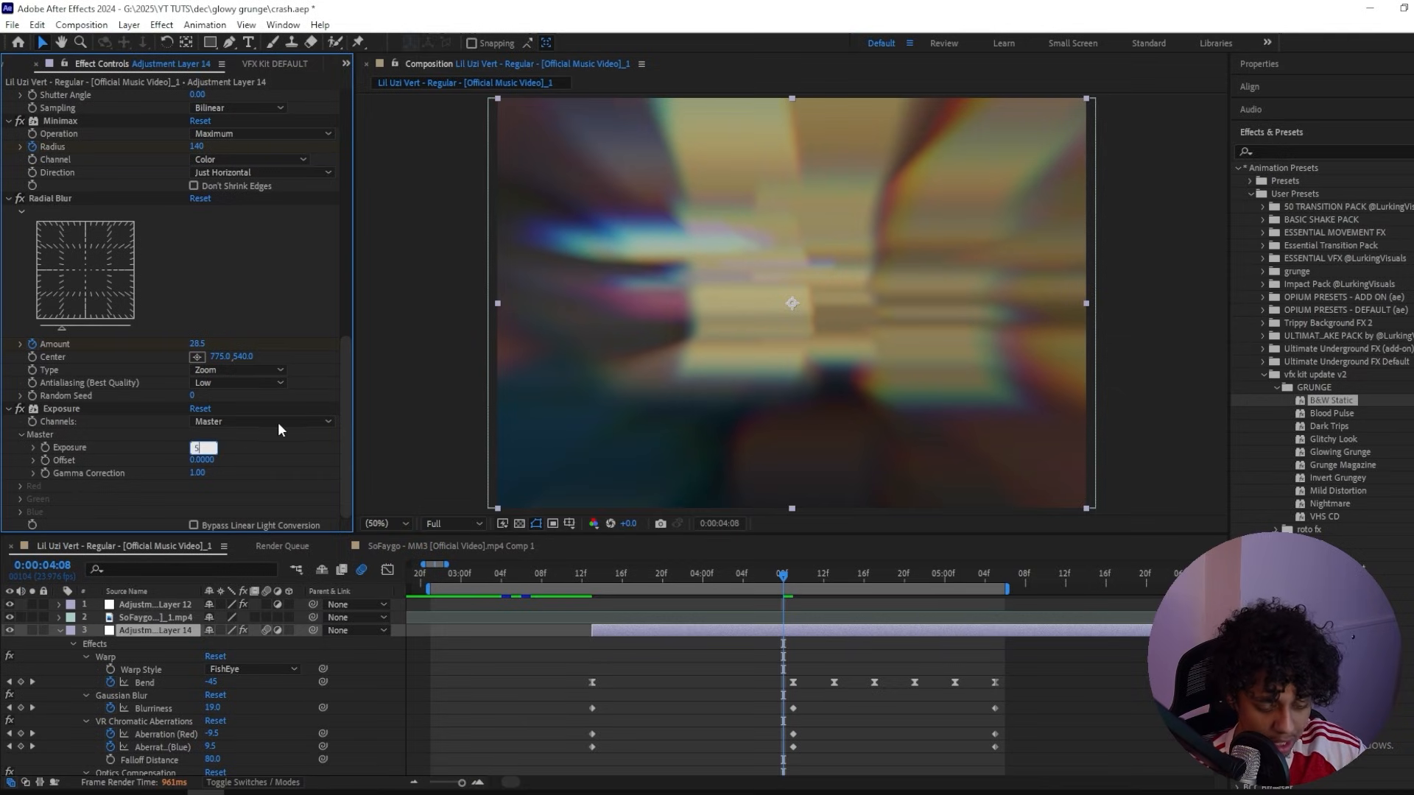
pyautogui.press('Return')
pyautogui.click(793, 576)
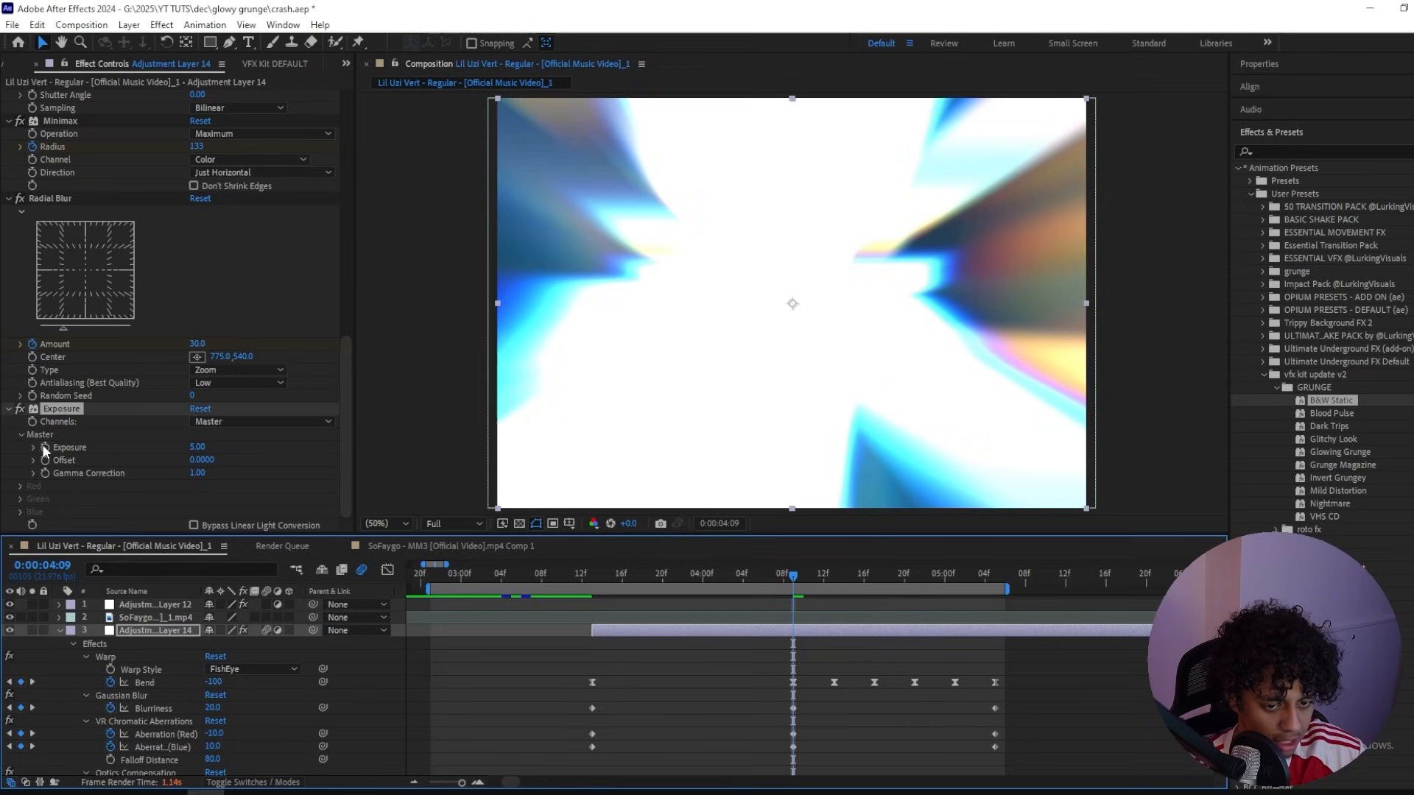
pyautogui.click(199, 448)
pyautogui.write('4.5')
pyautogui.press('Return')
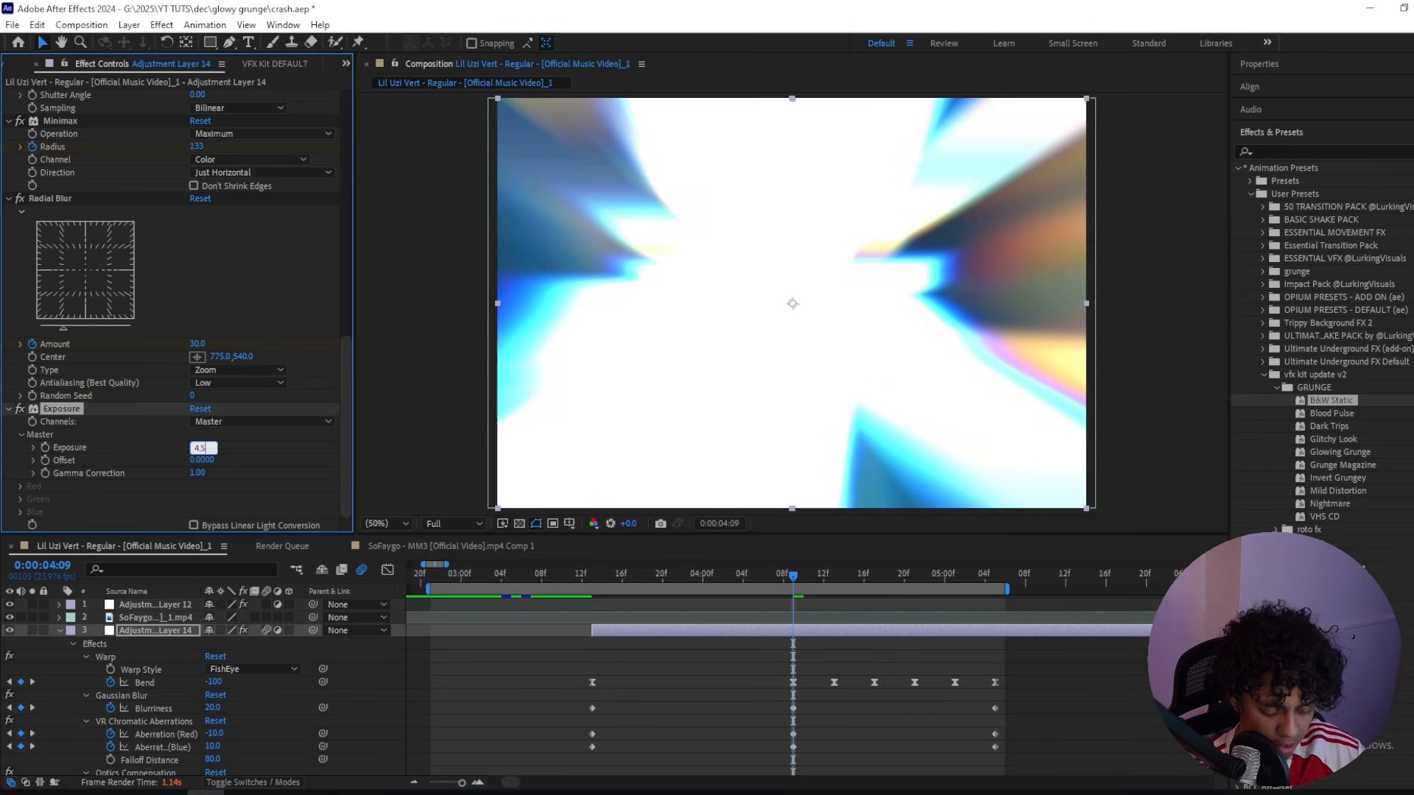
pyautogui.click(45, 447)
# Step: Keyframe the Exposure at 0 at 0:00:04:06 and at 1.2 at 0:00:04:04
pyautogui.scroll(-5, 981, 694)
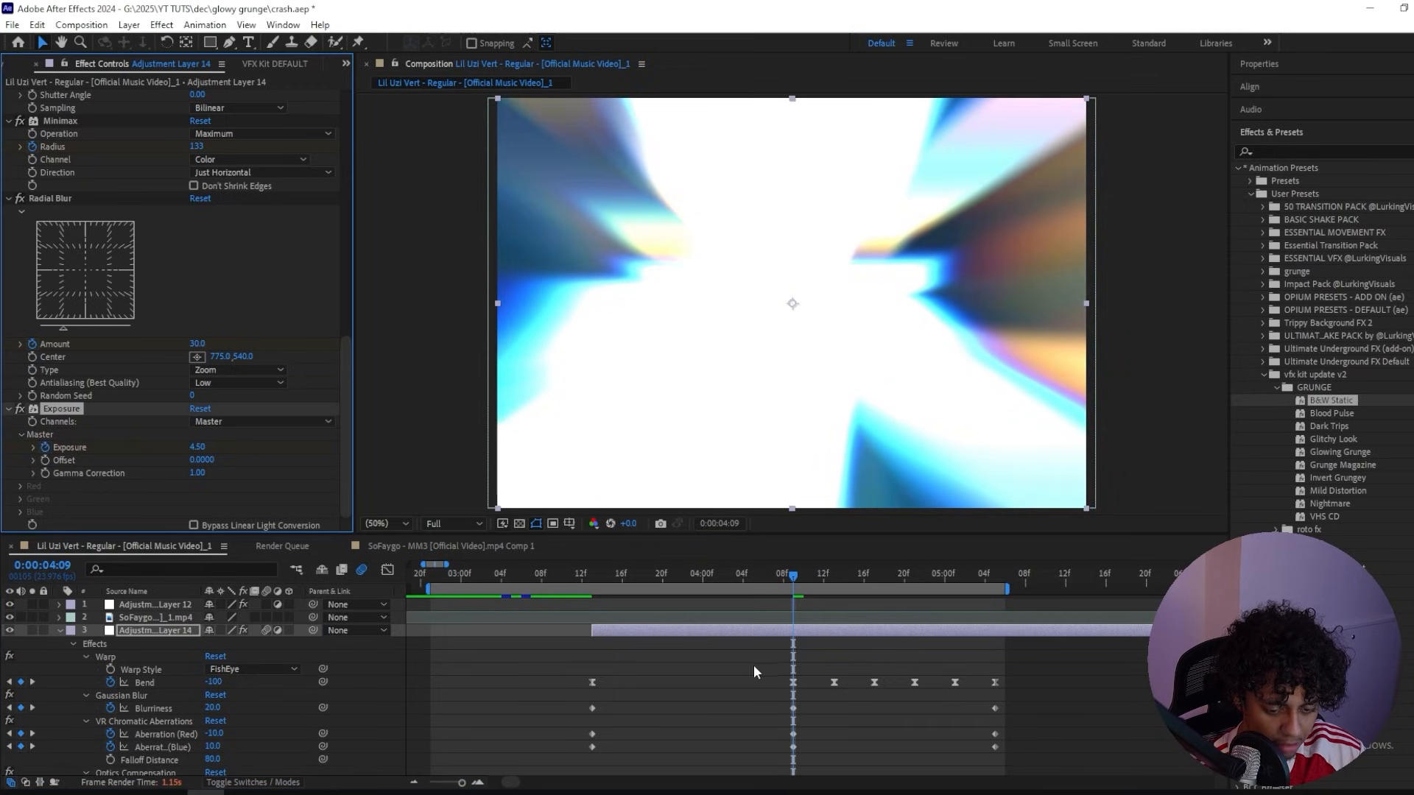
pyautogui.moveTo(795, 578); pyautogui.dragTo(764, 579)
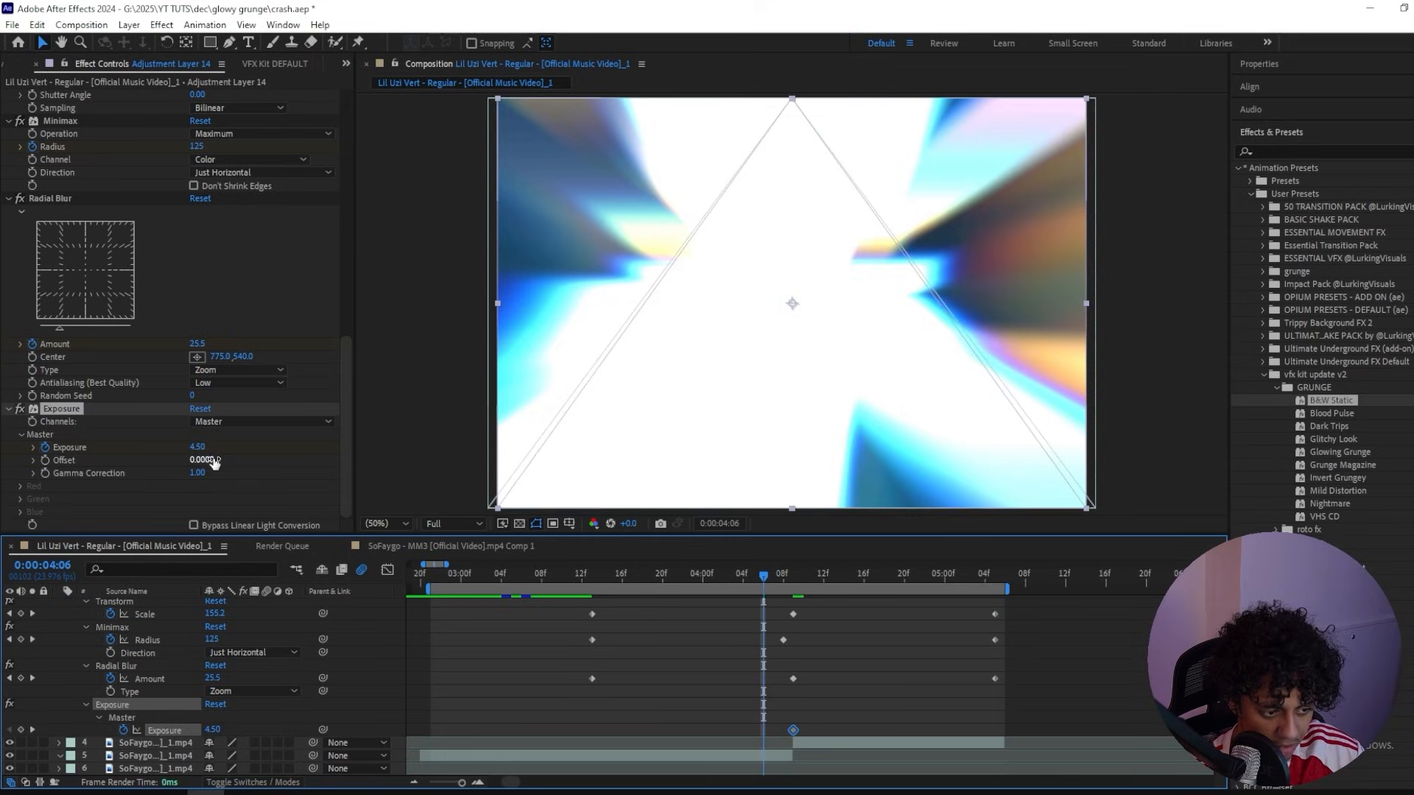
pyautogui.click(196, 447)
pyautogui.write('0')
pyautogui.press('Return')
pyautogui.click(743, 573)
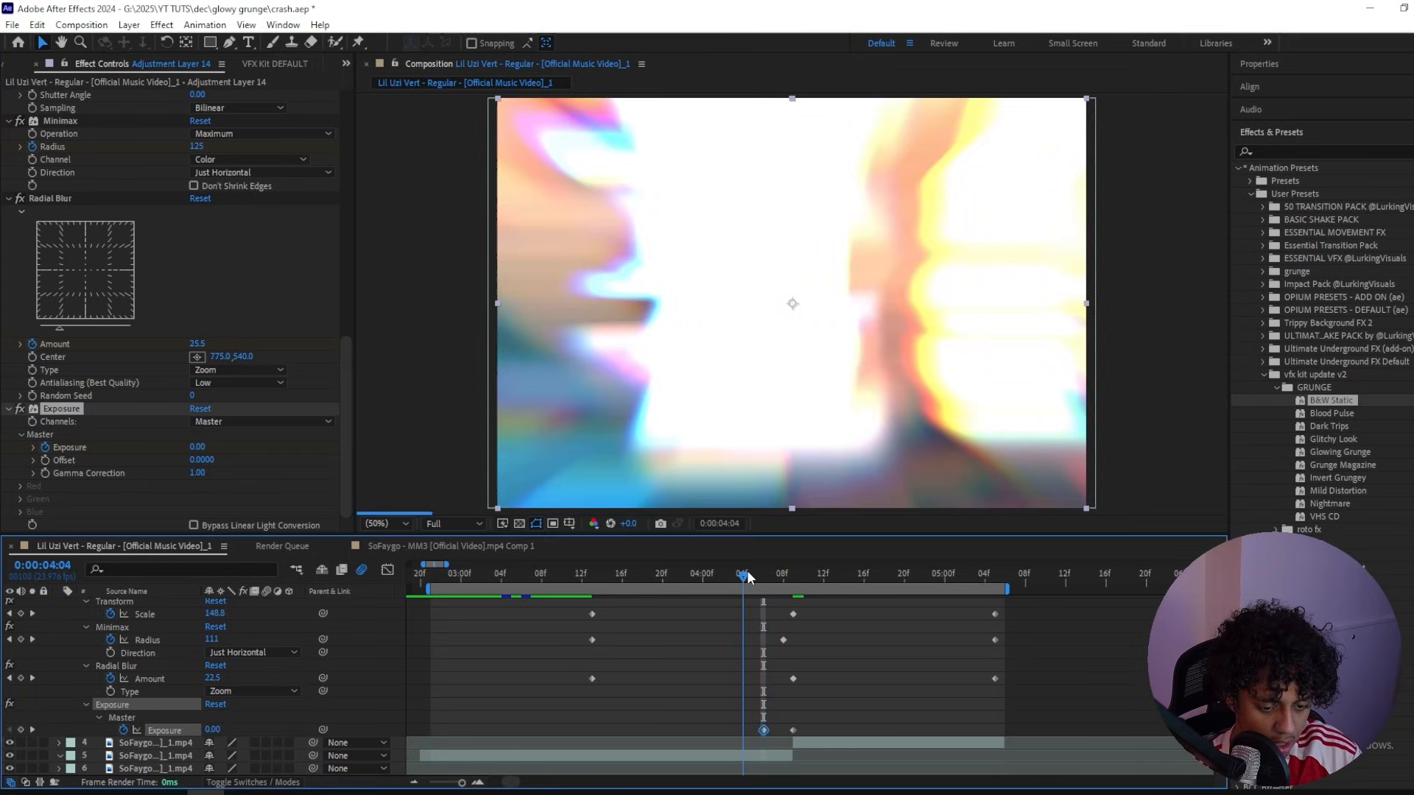
pyautogui.click(196, 446)
pyautogui.write('1.2')
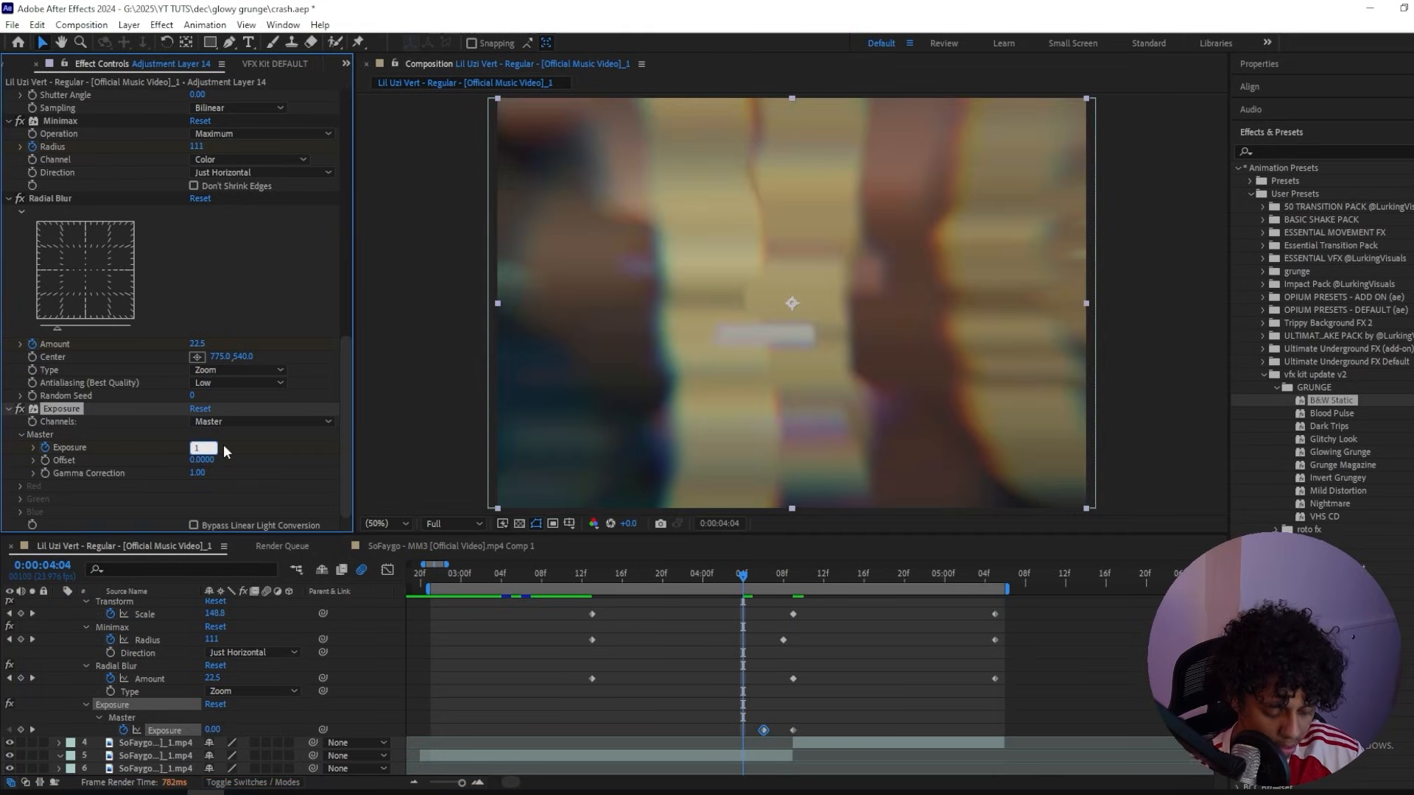
pyautogui.press('Return')
# Step: Keyframe the Exposure at 0 at 0:00:04:02 and at 0:00:04:12, on either side of the flashes
pyautogui.click(725, 573)
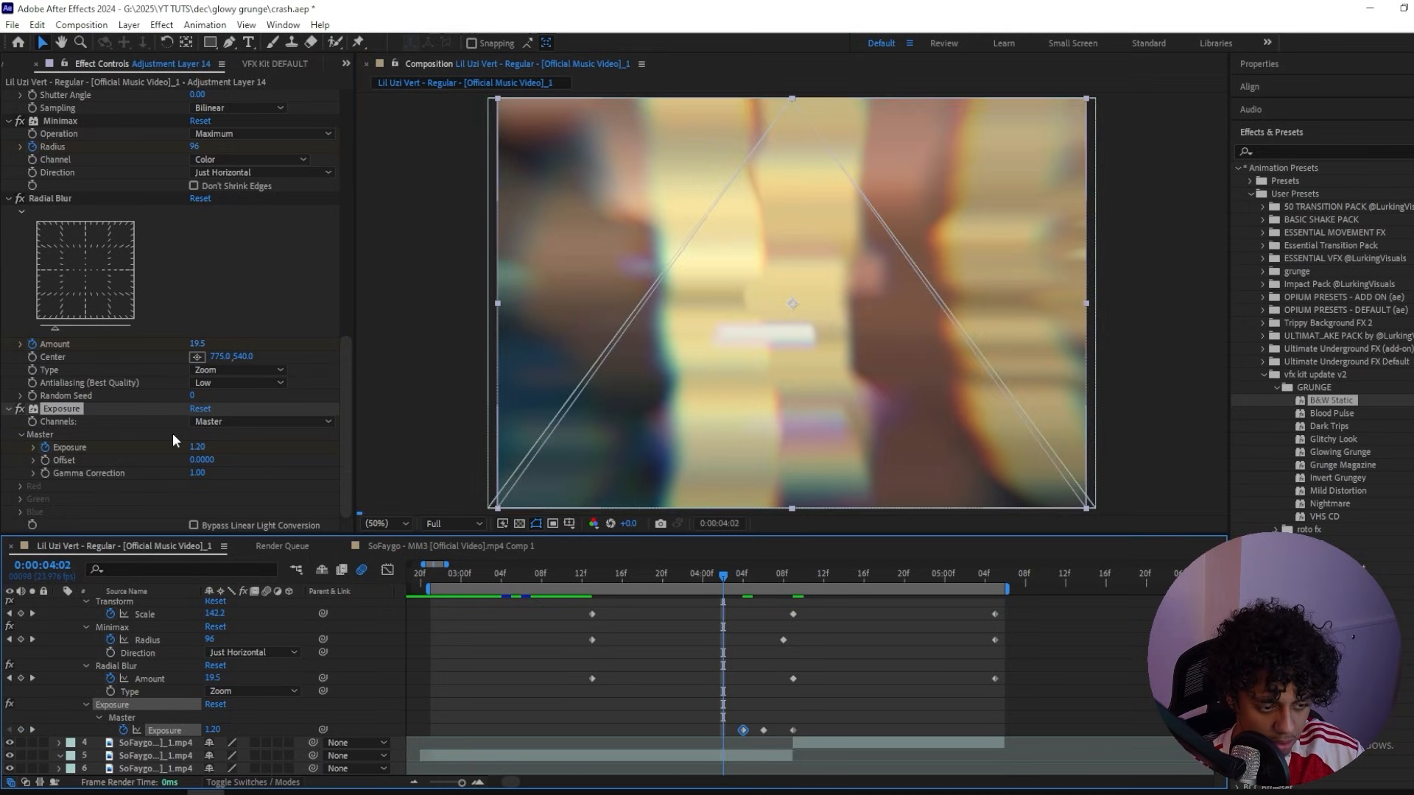
pyautogui.click(197, 447)
pyautogui.write('0')
pyautogui.press('Return')
pyautogui.moveTo(786, 576); pyautogui.dragTo(822, 578)
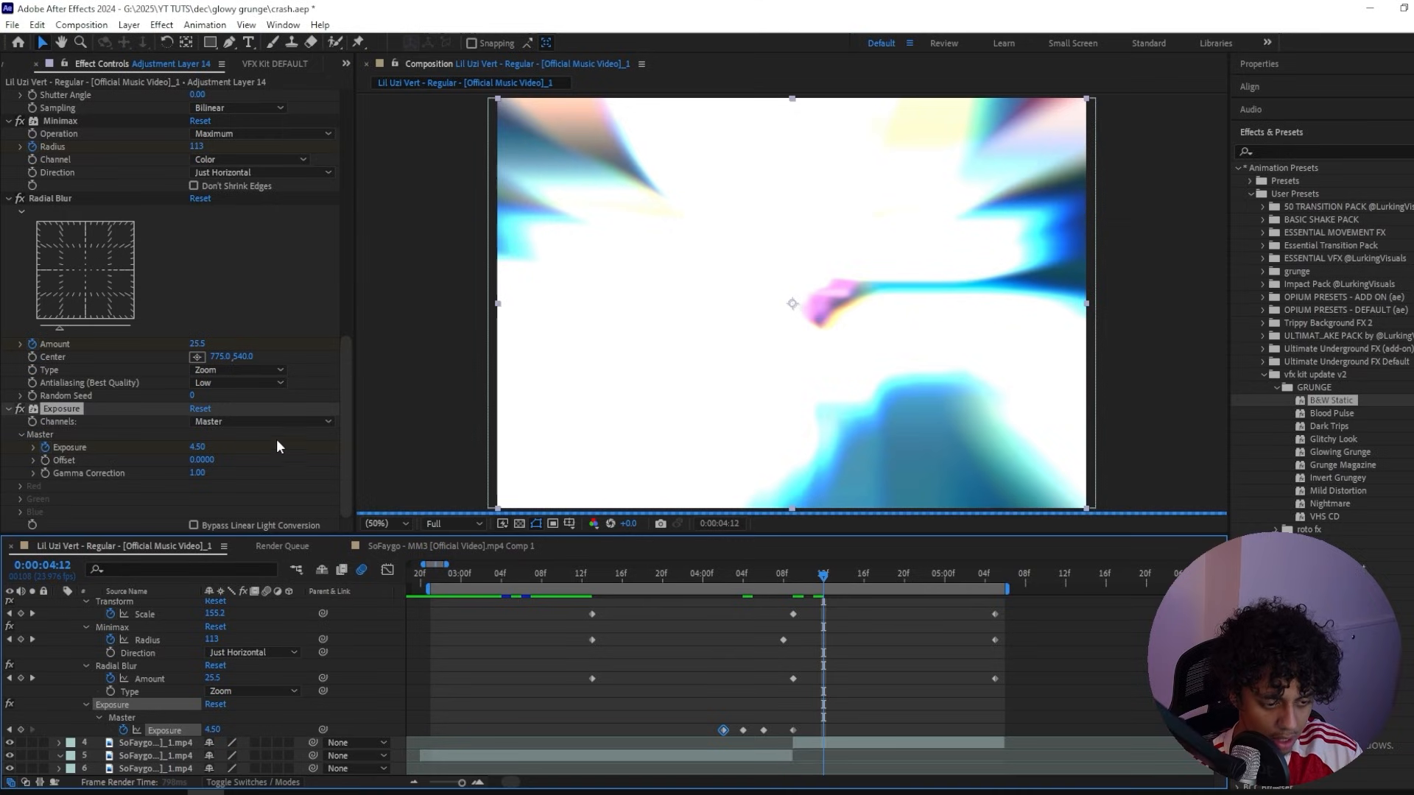
pyautogui.click(197, 446)
pyautogui.write('0')
pyautogui.press('Return')
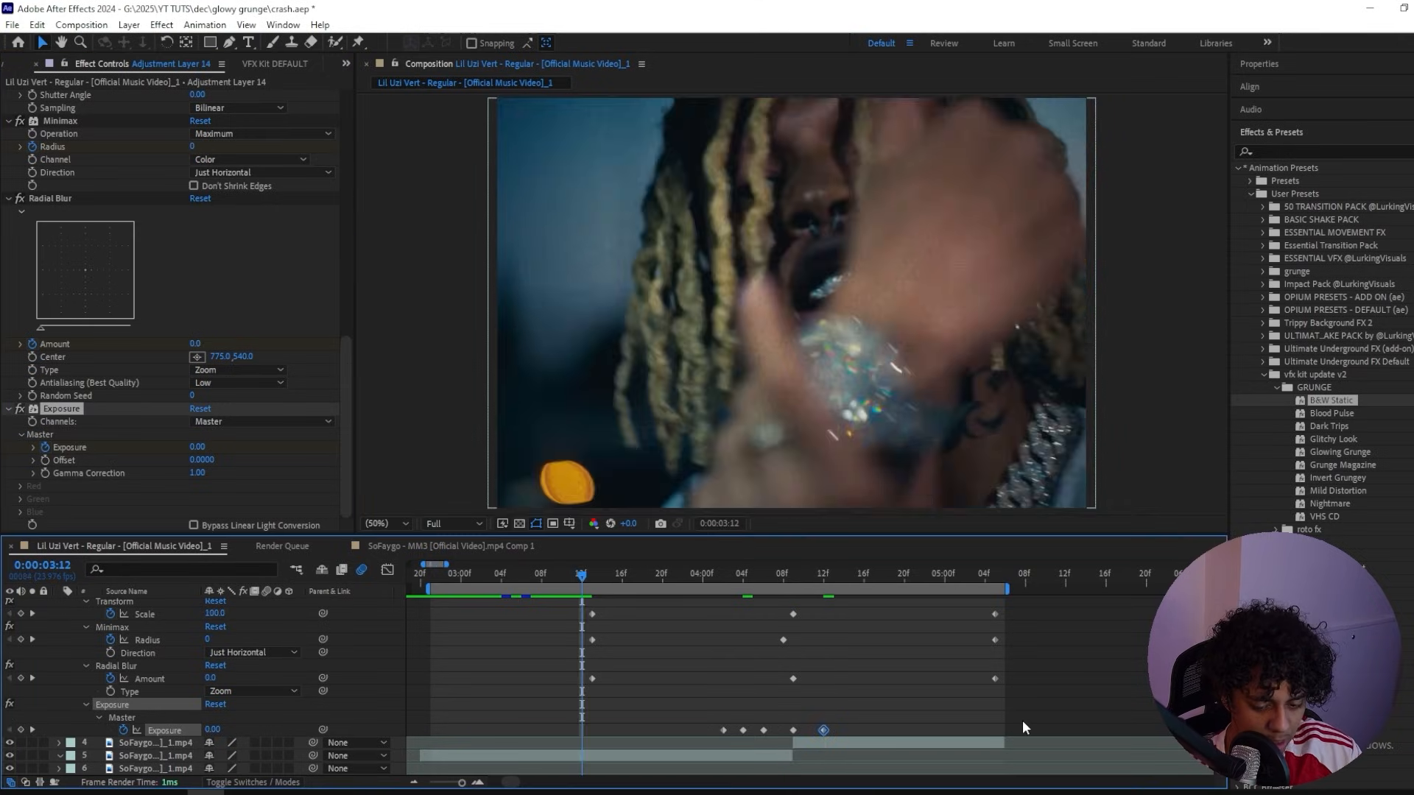
# Step: Apply Easy Ease to the effect keyframes and show the Gaussian Blur Blurriness curve in the Graph Editor
pyautogui.moveTo(1022, 720); pyautogui.dragTo(546, 696)
pyautogui.press('F9')
pyautogui.moveTo(623, 700); pyautogui.dragTo(546, 718)
pyautogui.click(380, 574)
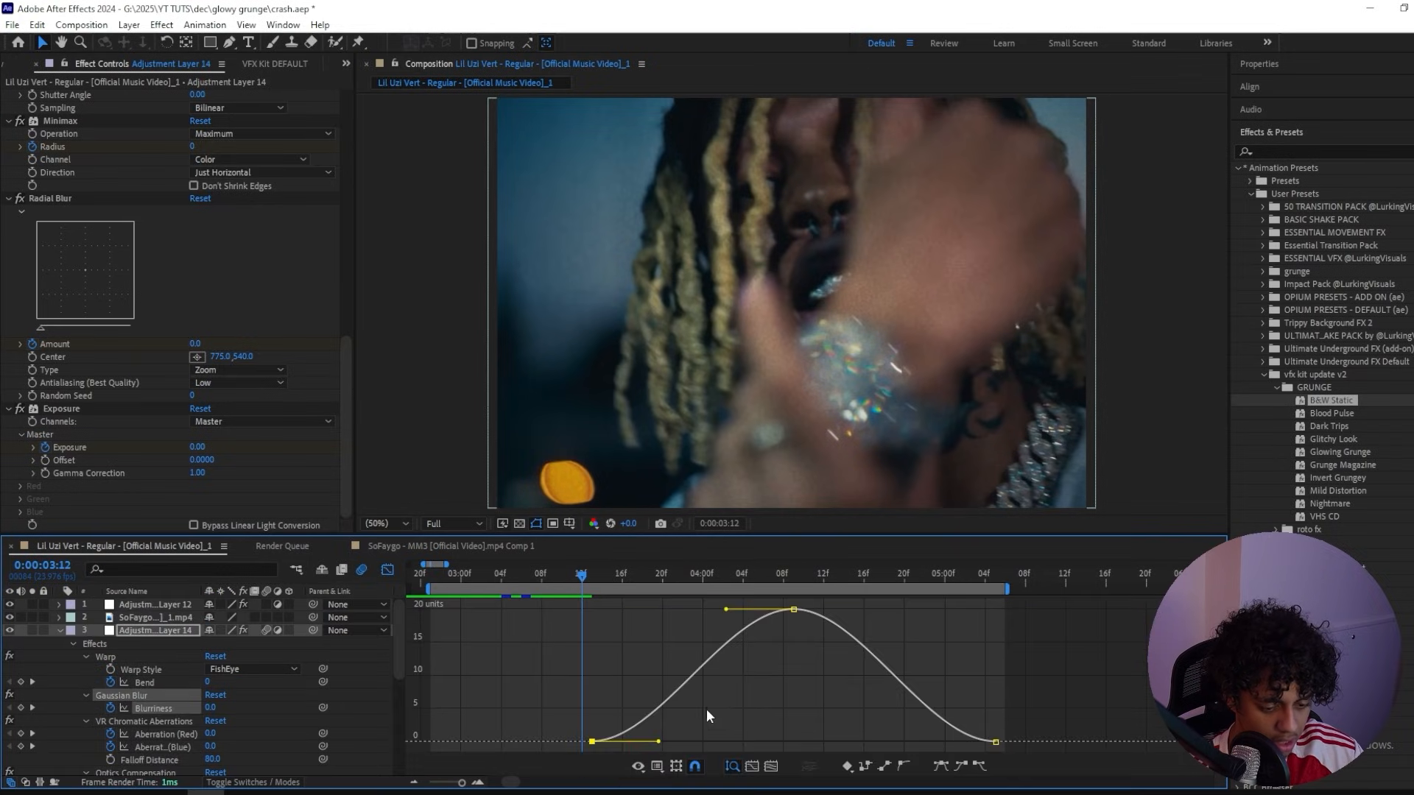
# Step: Reshape the rising half of the Blurriness curve so it starts gradually and climbs steeply into the peak at 0:00:04:09
pyautogui.moveTo(726, 611); pyautogui.dragTo(817, 704)
pyautogui.moveTo(658, 742); pyautogui.dragTo(715, 742)
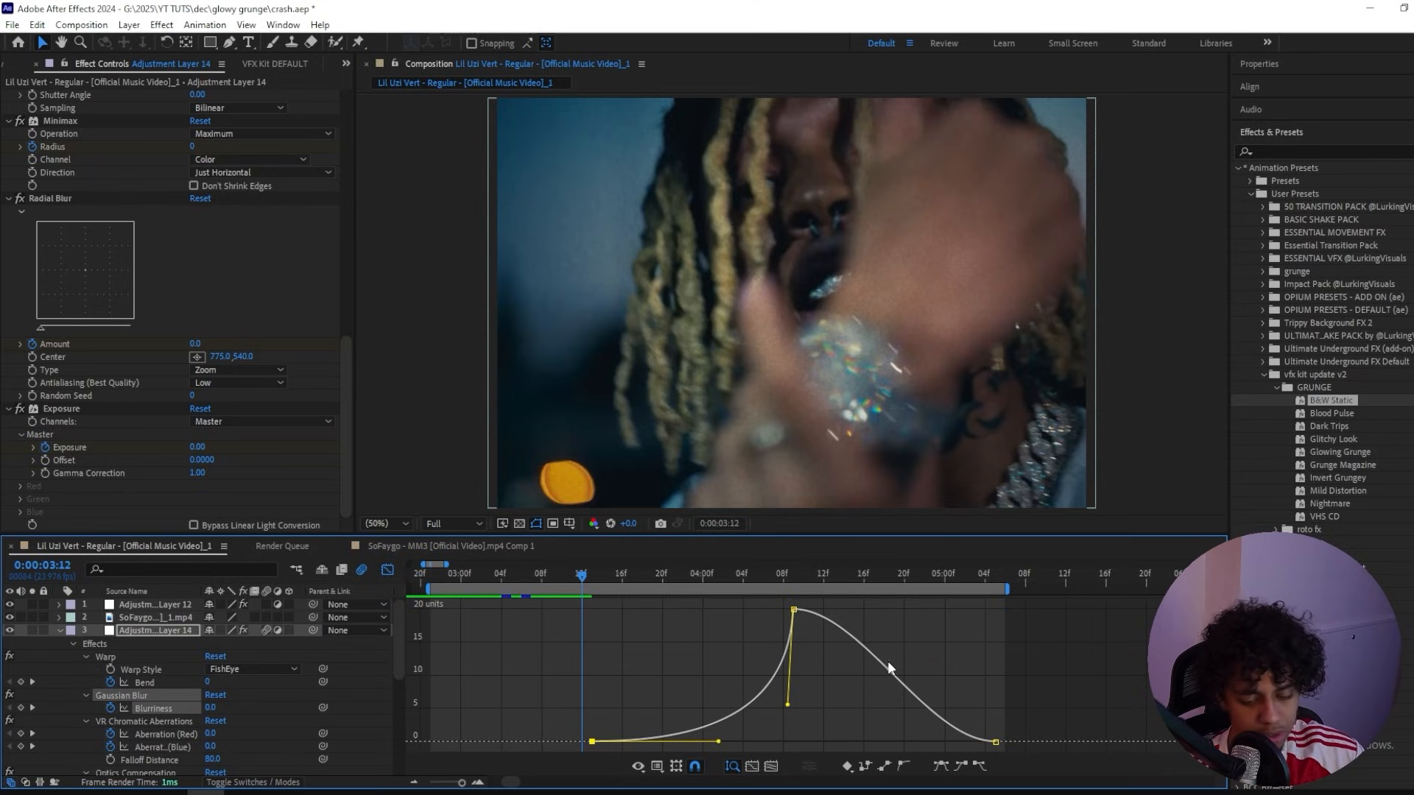
pyautogui.click(866, 643)
pyautogui.moveTo(788, 707); pyautogui.dragTo(802, 664)
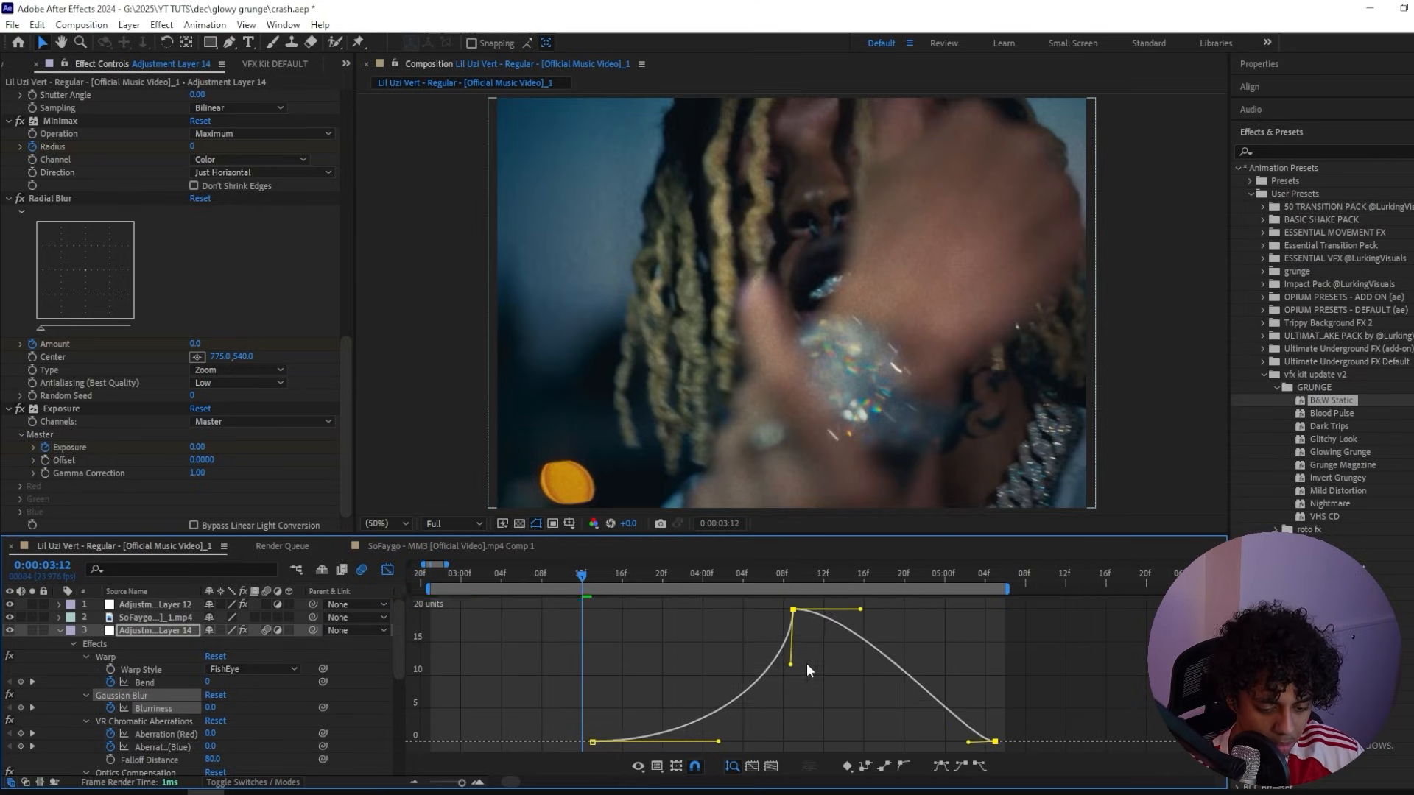
pyautogui.click(720, 743)
pyautogui.moveTo(720, 743); pyautogui.dragTo(678, 743)
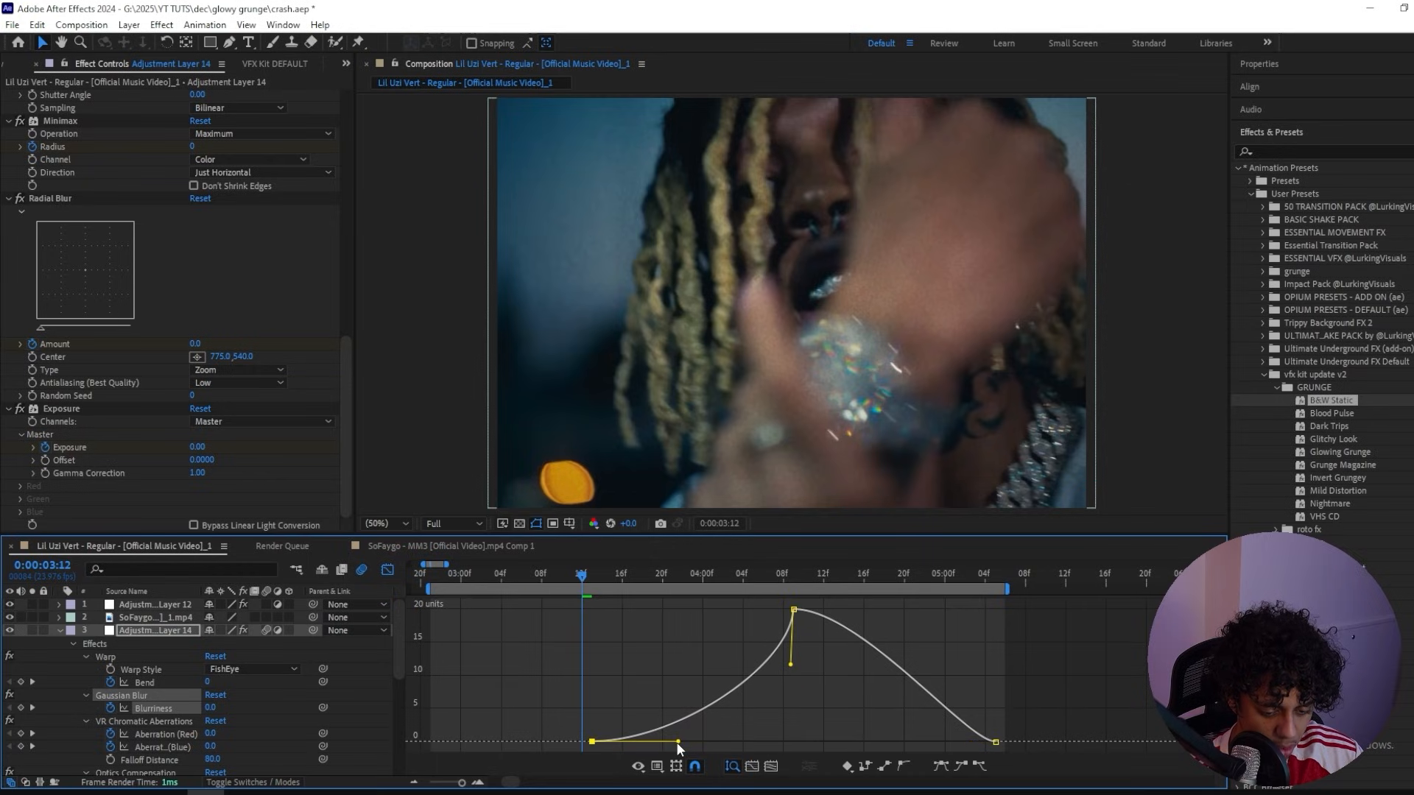
# Step: Reshape the falling half of the Blurriness curve so it drops steeply from the peak and eases gradually into the last keyframe
pyautogui.moveTo(583, 575); pyautogui.dragTo(691, 577)
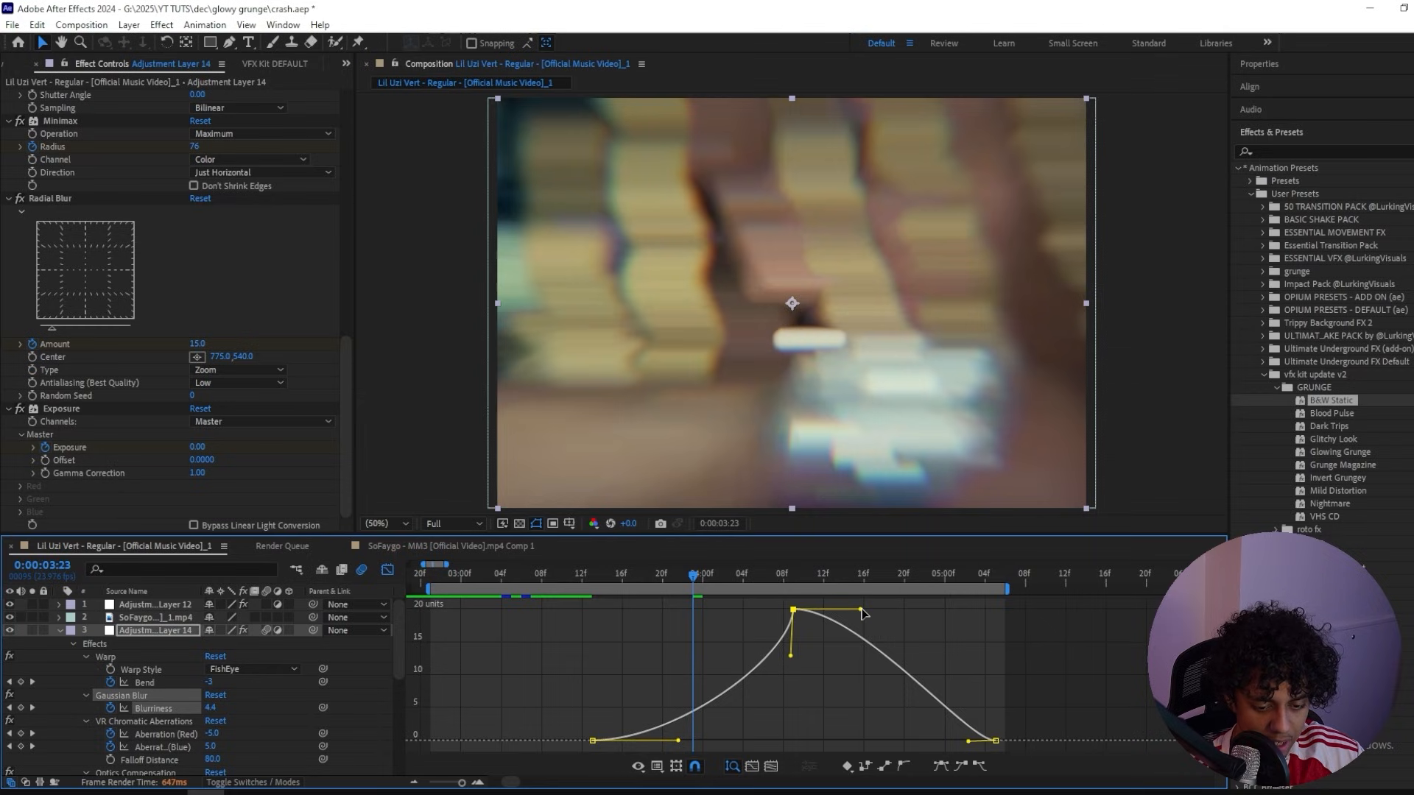
pyautogui.moveTo(861, 610); pyautogui.dragTo(758, 663)
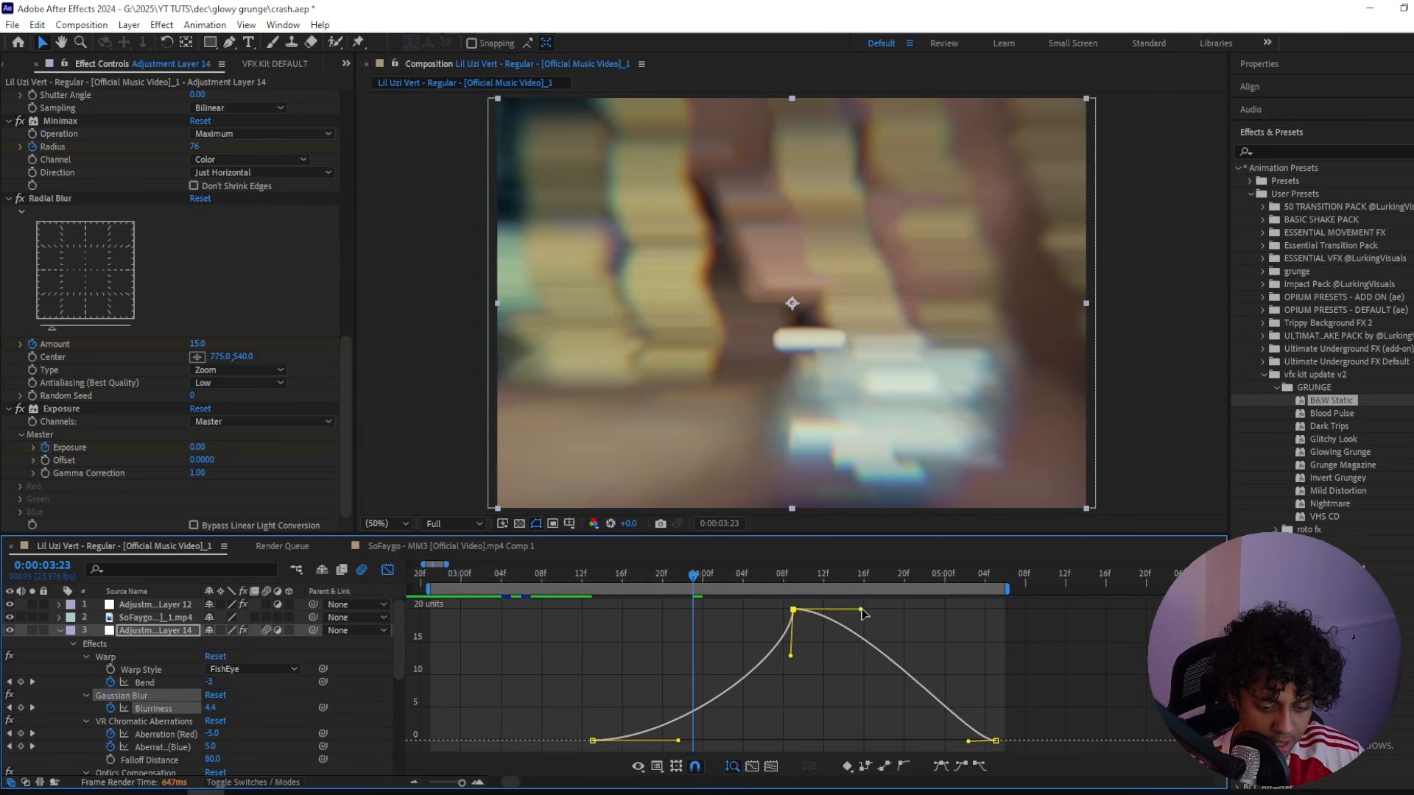
pyautogui.moveTo(862, 611); pyautogui.dragTo(754, 656)
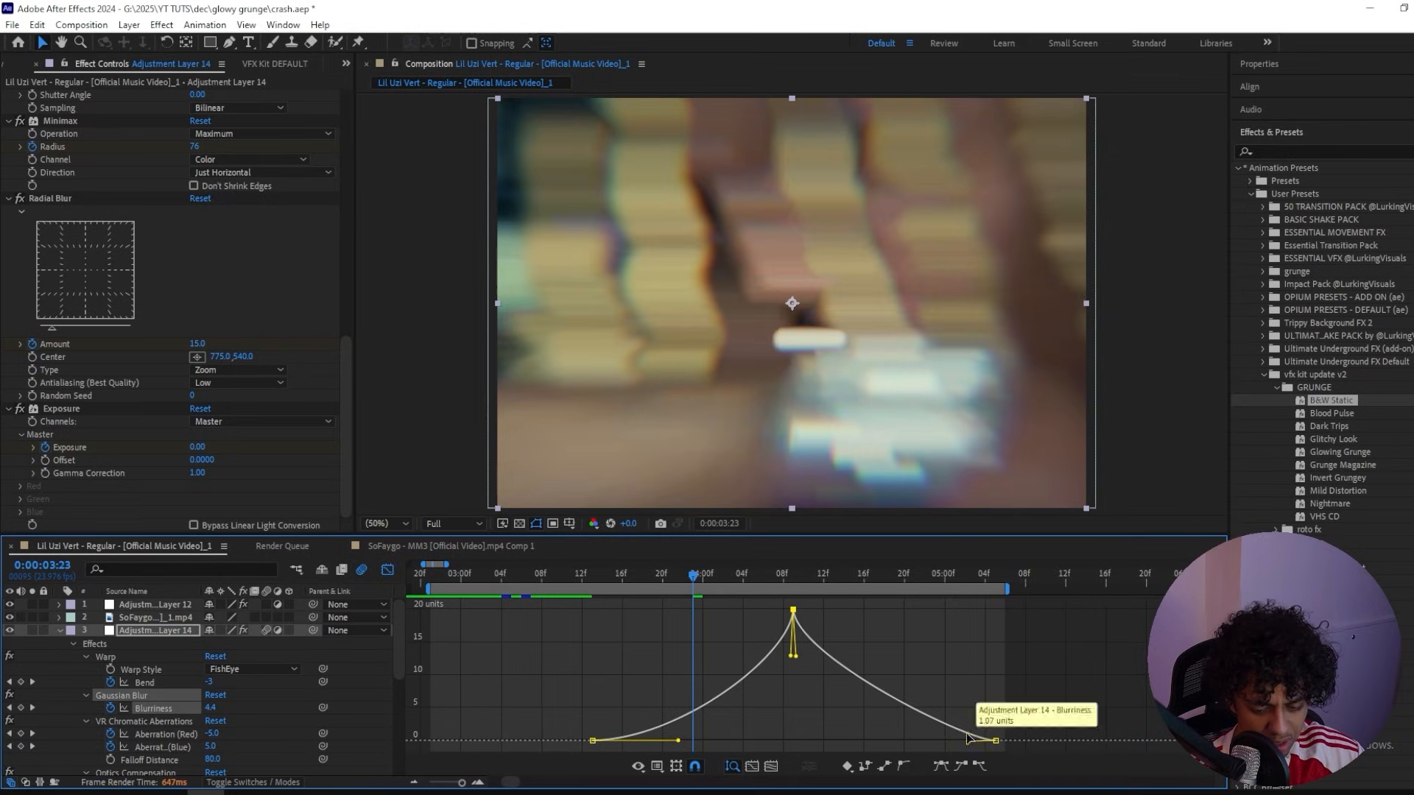
pyautogui.moveTo(969, 741); pyautogui.dragTo(930, 741)
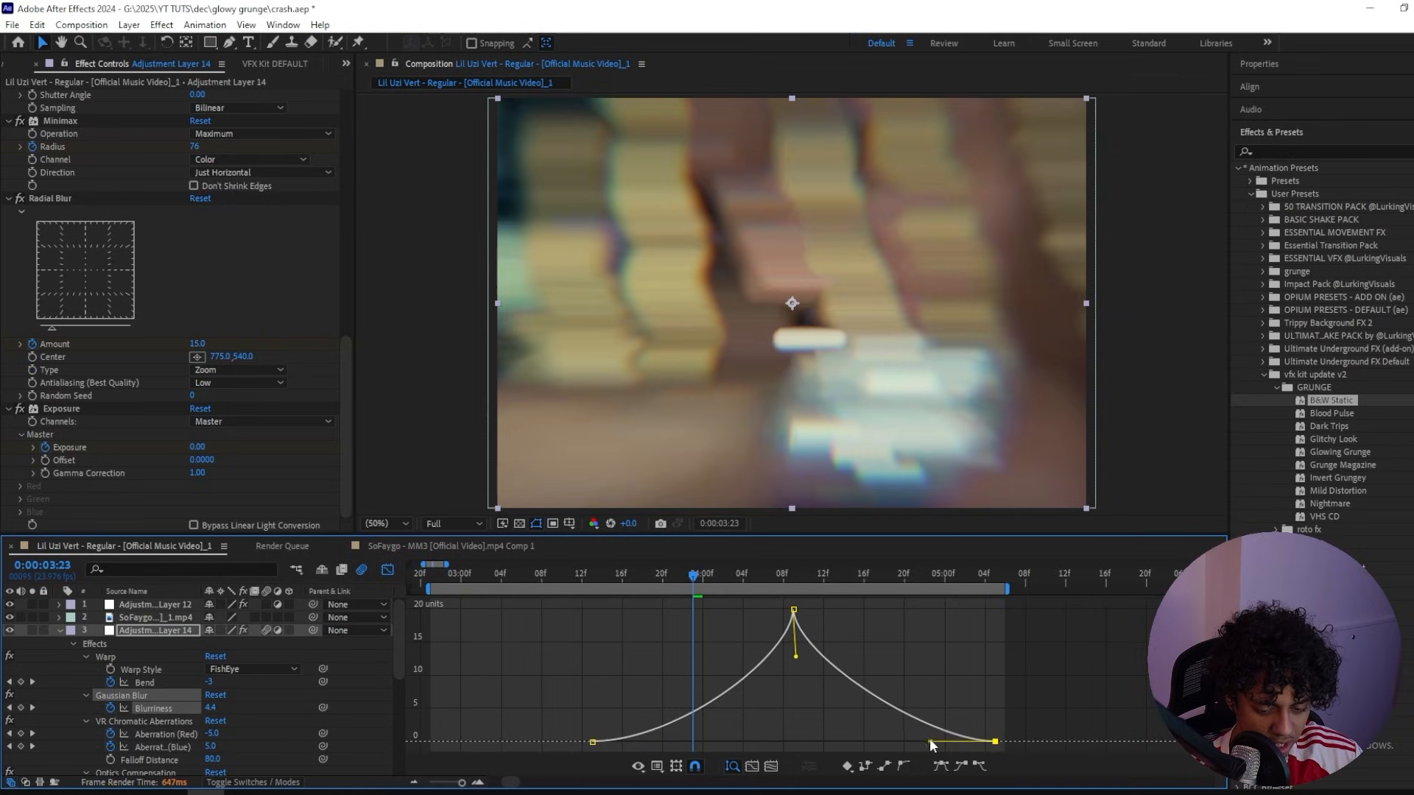
pyautogui.hotkey('shift', 'F3')
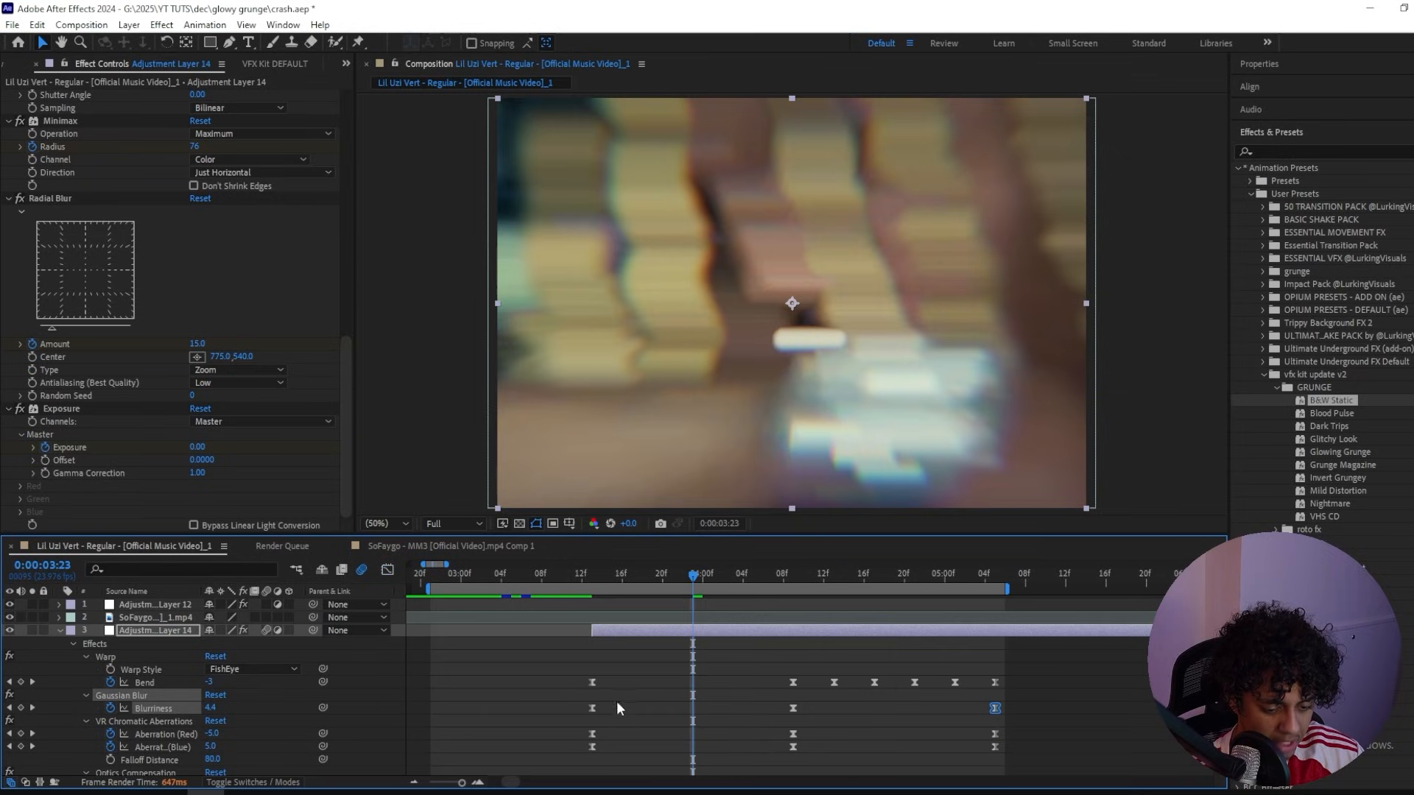
# Step: Reshape the Aberration (Red) curve to start and end gradually, with a sharp dip at the middle keyframe
pyautogui.click(592, 732)
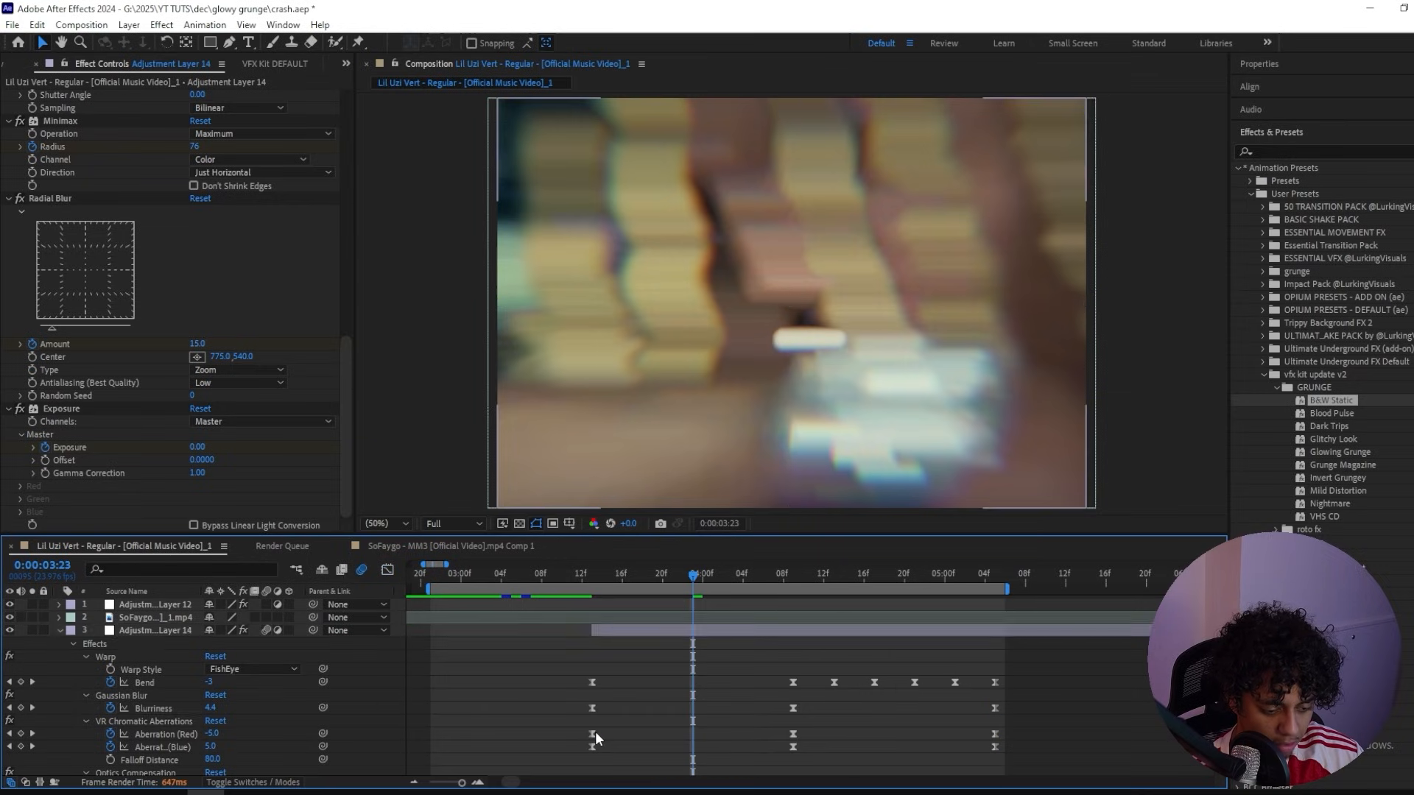
pyautogui.click(388, 570)
pyautogui.moveTo(661, 611); pyautogui.dragTo(683, 610)
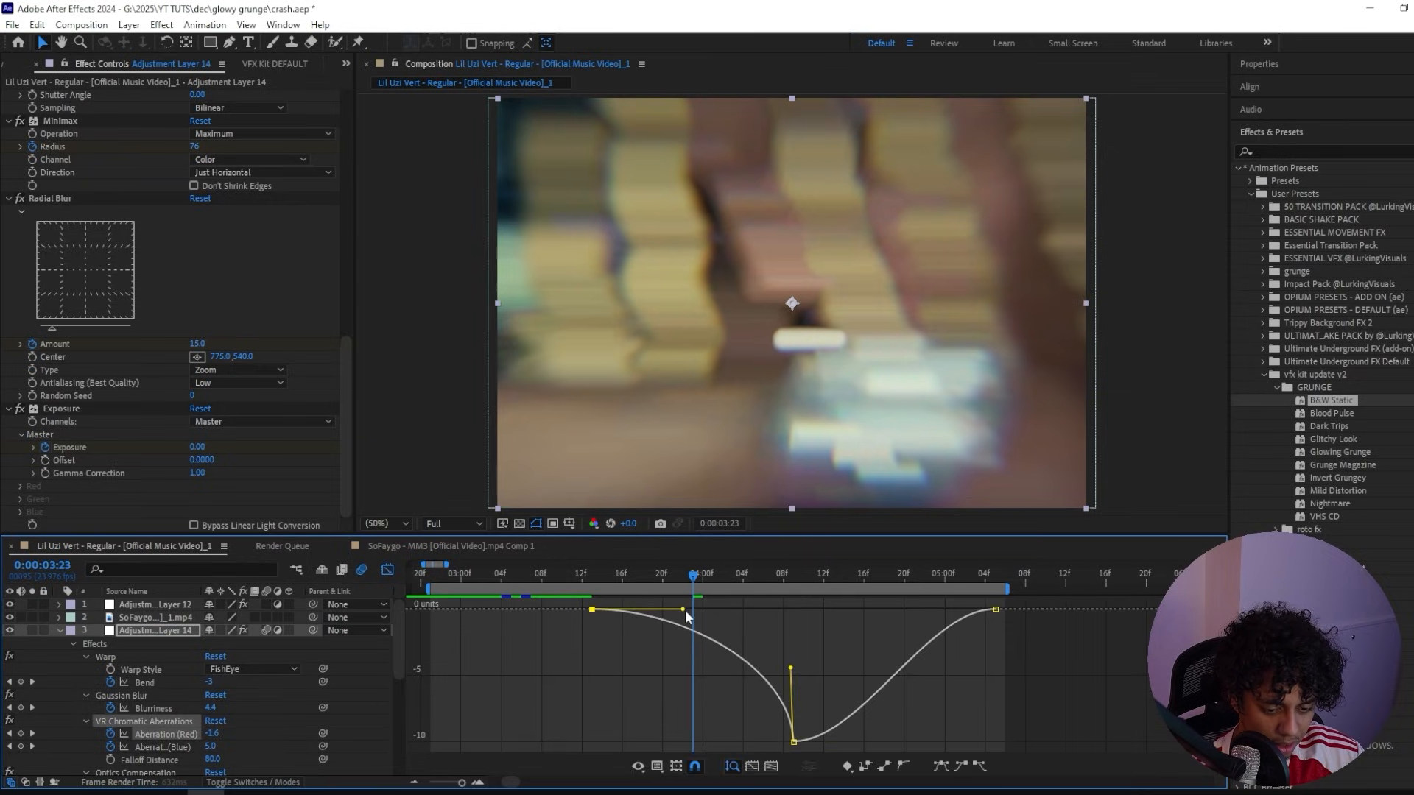
pyautogui.moveTo(860, 742); pyautogui.dragTo(796, 671)
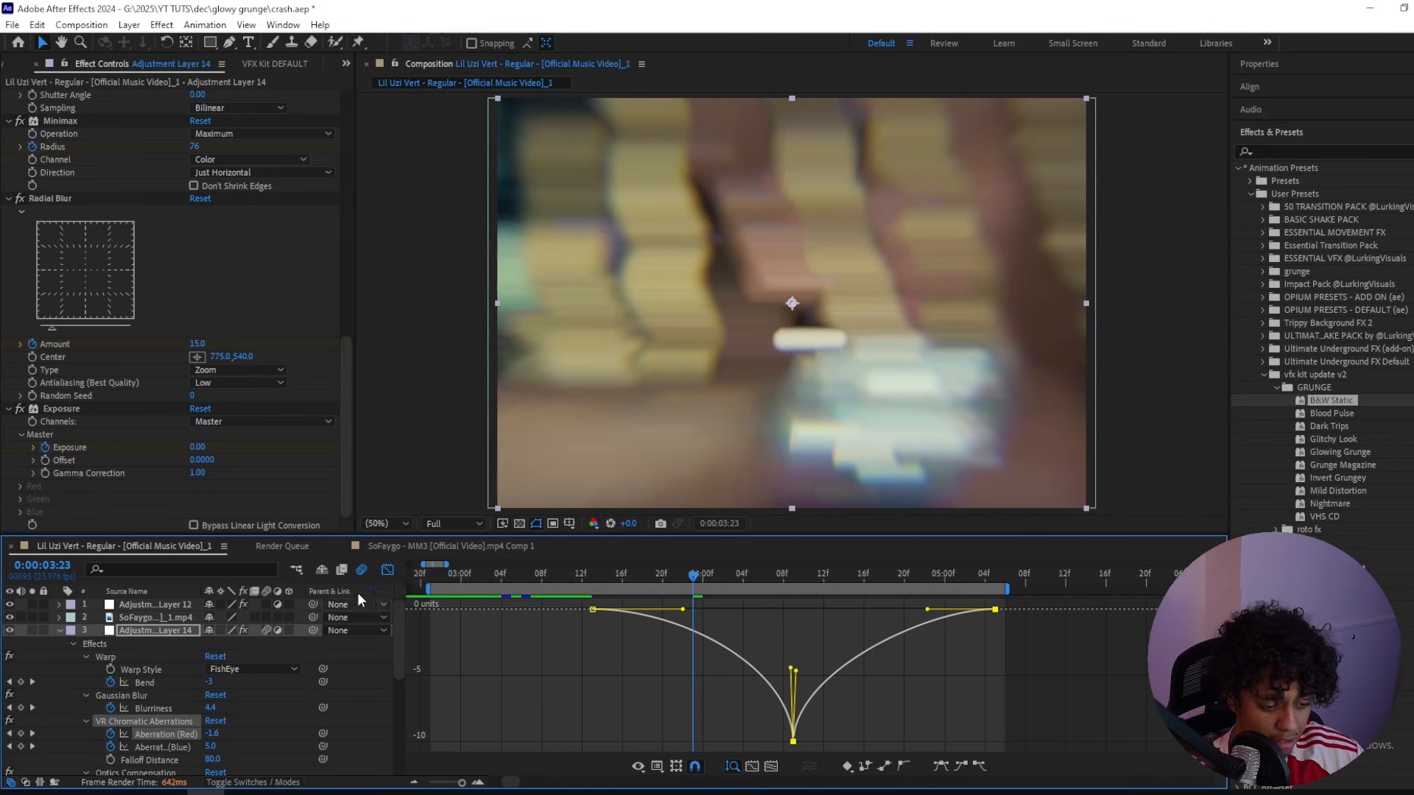
pyautogui.click(388, 570)
# Step: Reshape the Aberration (Blue) curve to start and end gradually, with a sharp peak at the middle keyframe
pyautogui.scroll(-1, 732, 668)
pyautogui.click(592, 707)
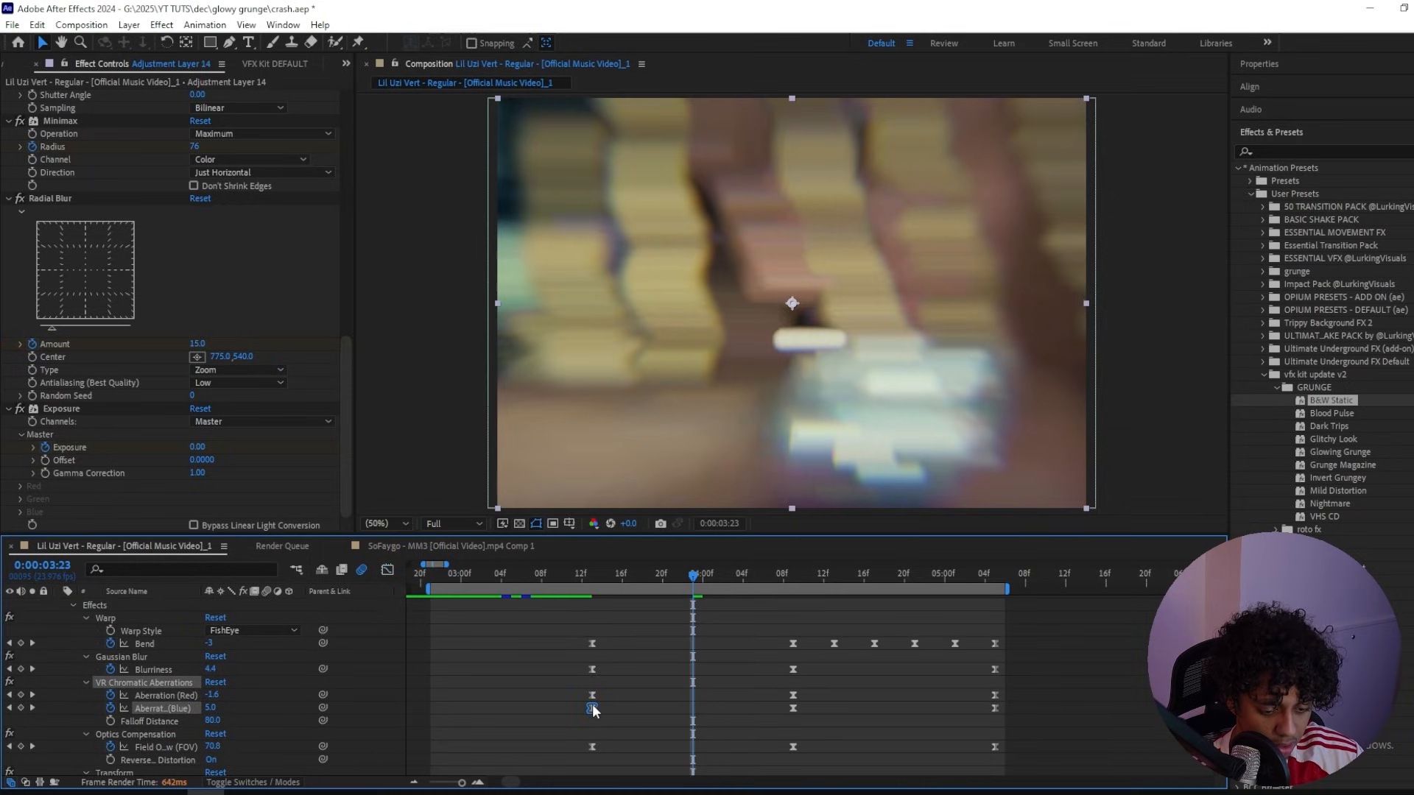
pyautogui.click(388, 570)
pyautogui.moveTo(726, 610); pyautogui.dragTo(812, 676)
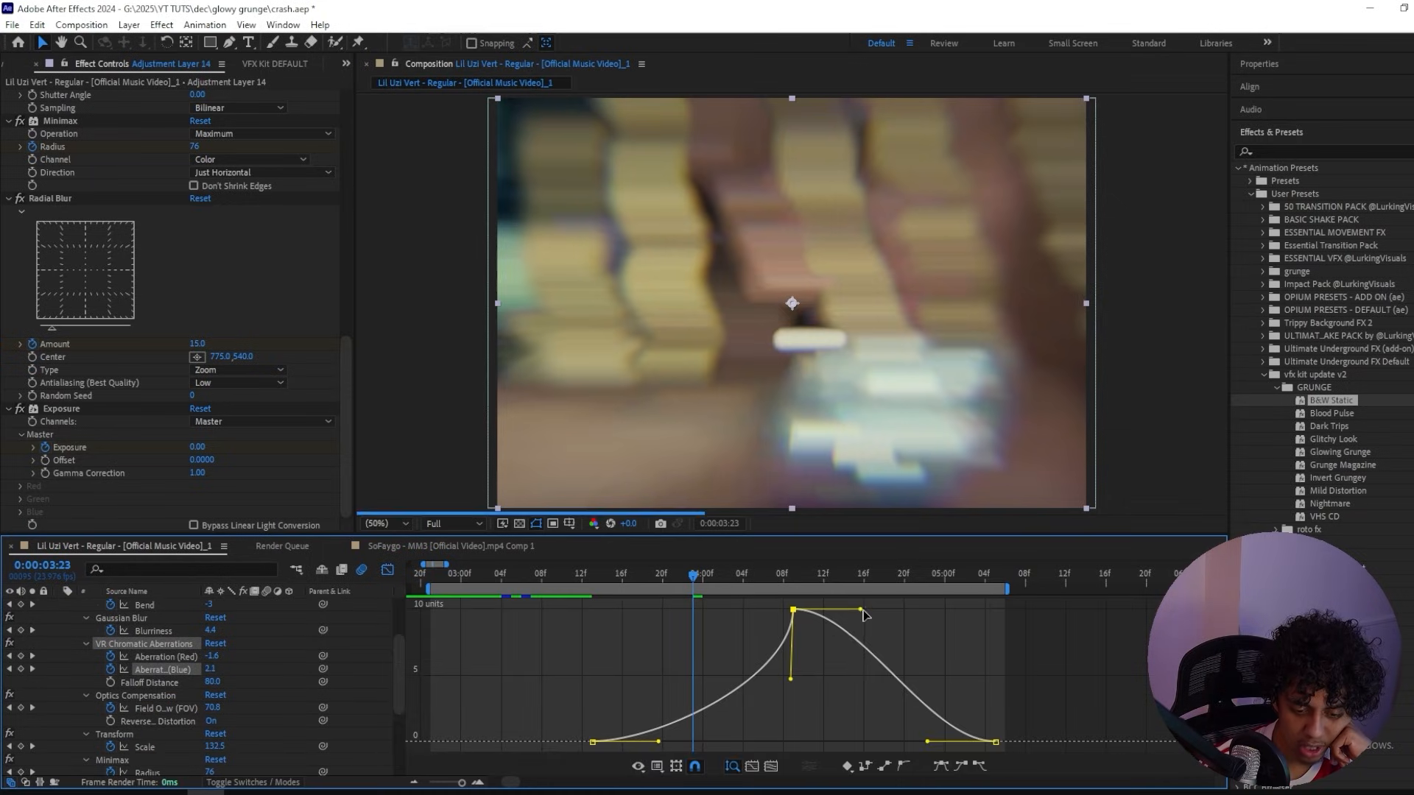
pyautogui.moveTo(860, 609); pyautogui.dragTo(777, 685)
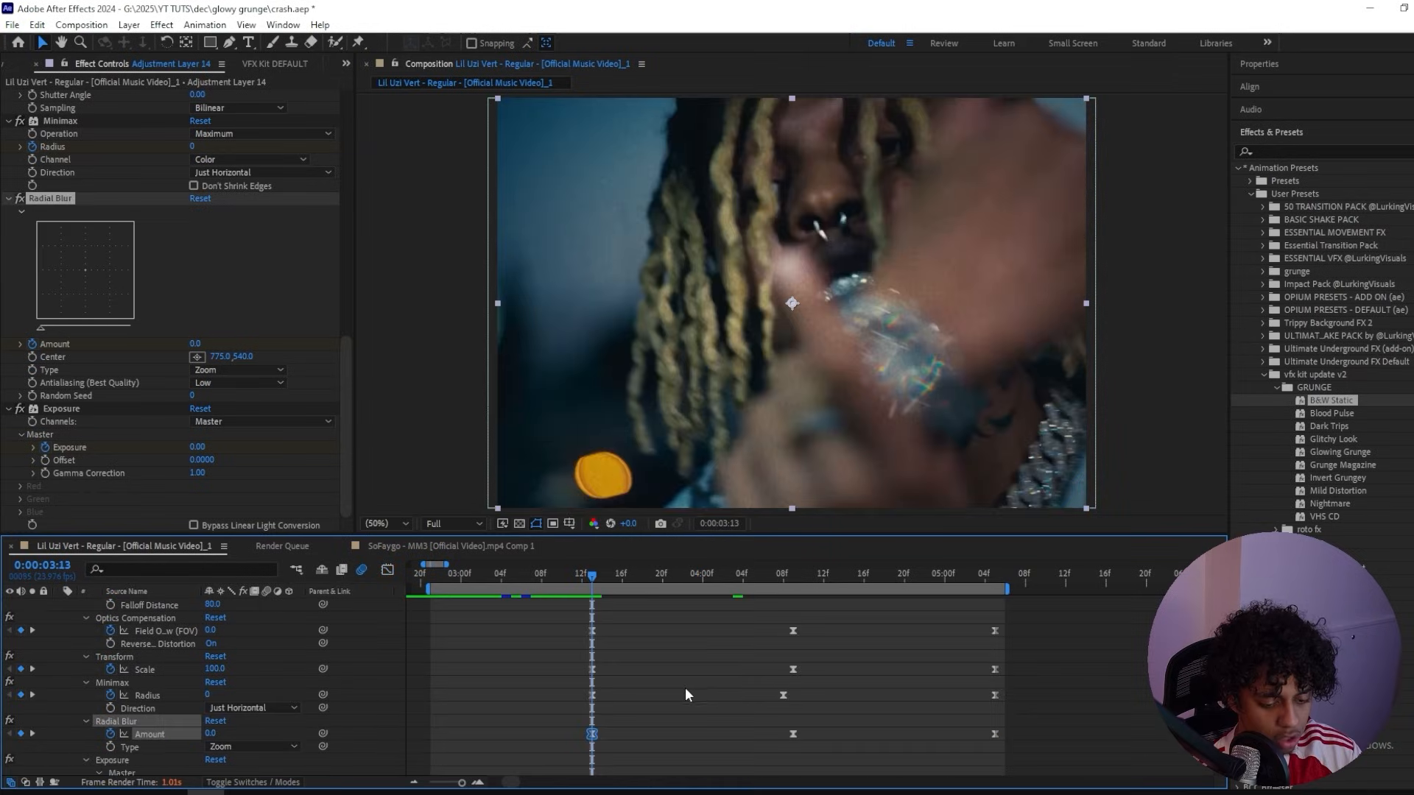
# Step: Preview the transition, then steepen the Transform Scale curve's climb into its peak and lengthen the ease out of its first keyframe
pyautogui.press('space')
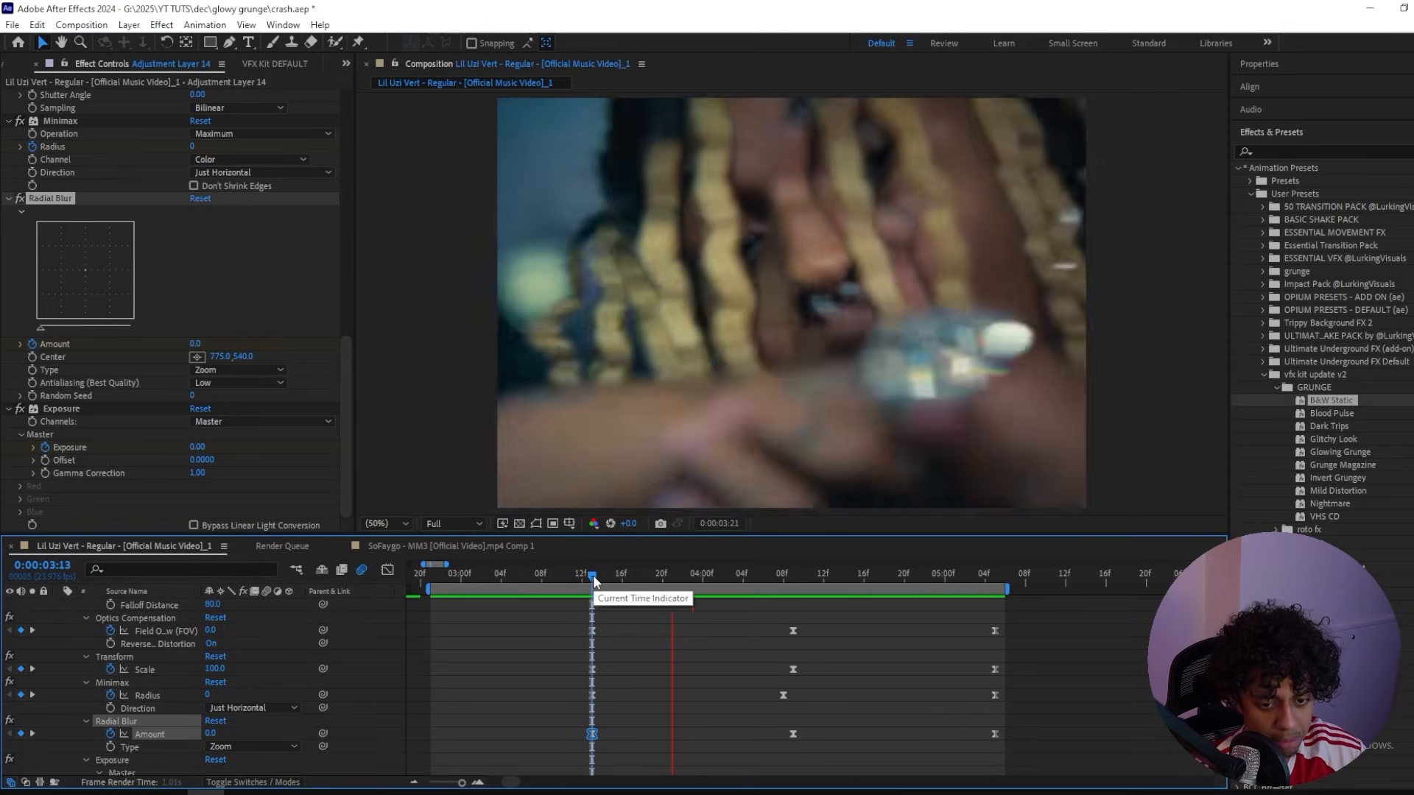
pyautogui.moveTo(593, 576); pyautogui.dragTo(764, 580)
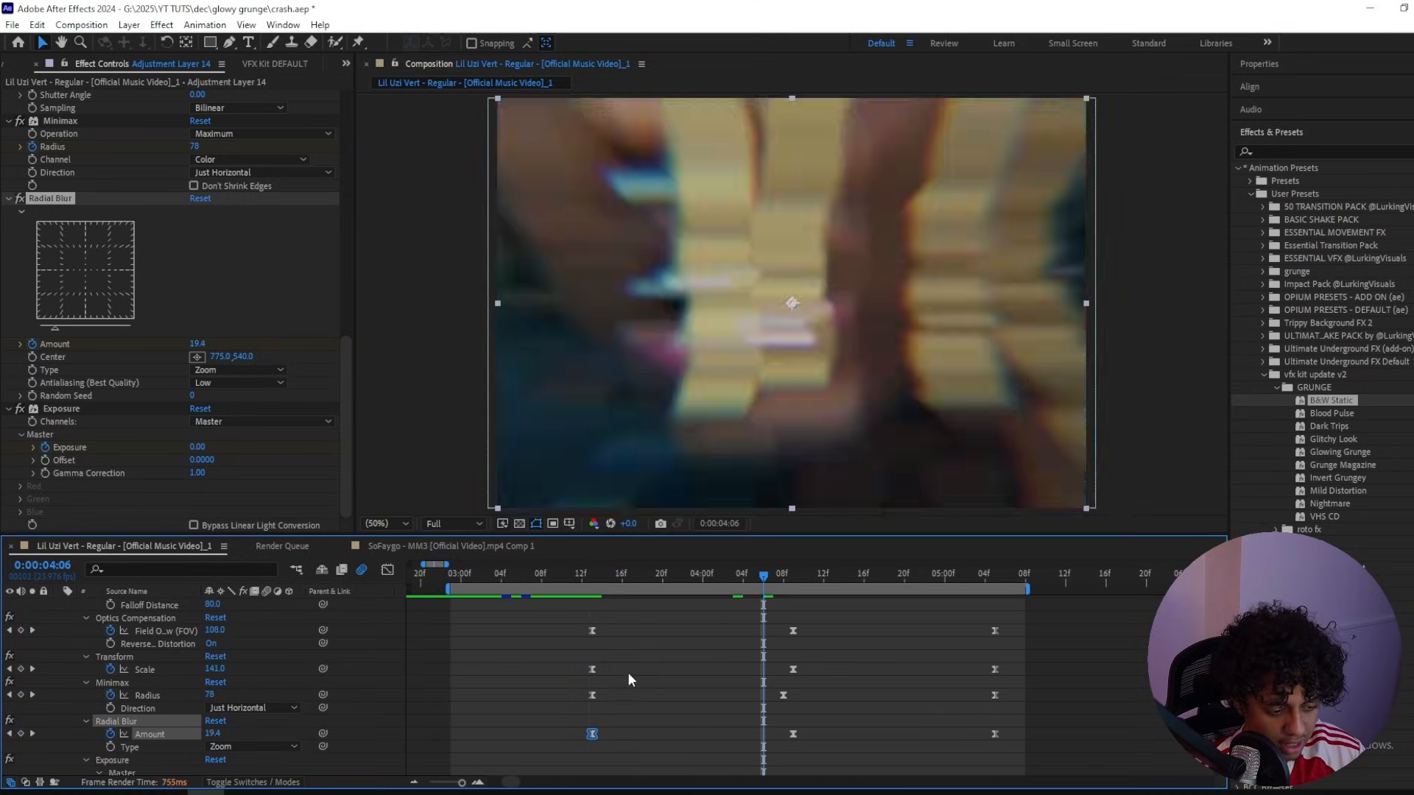
pyautogui.click(592, 669)
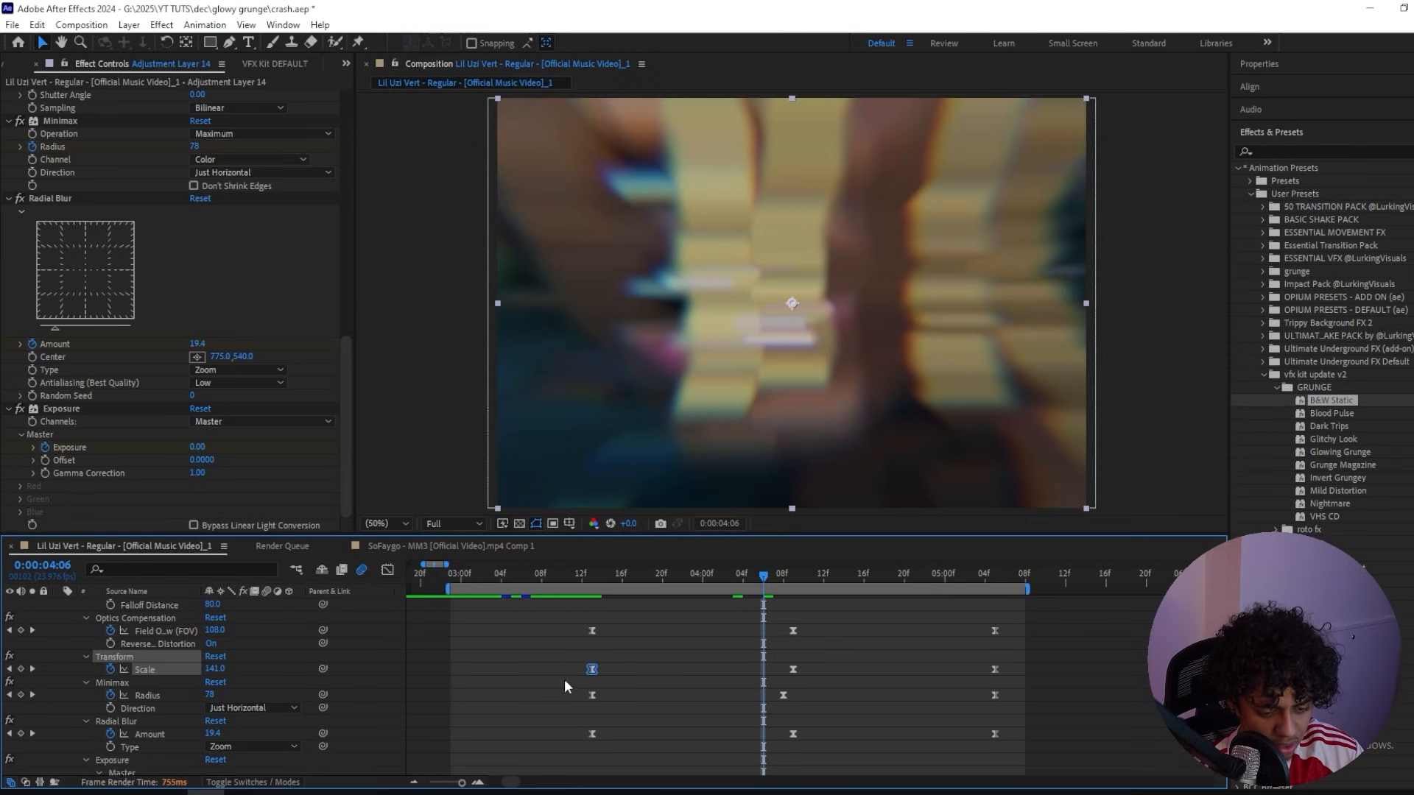
pyautogui.click(387, 570)
pyautogui.moveTo(790, 660); pyautogui.dragTo(788, 705)
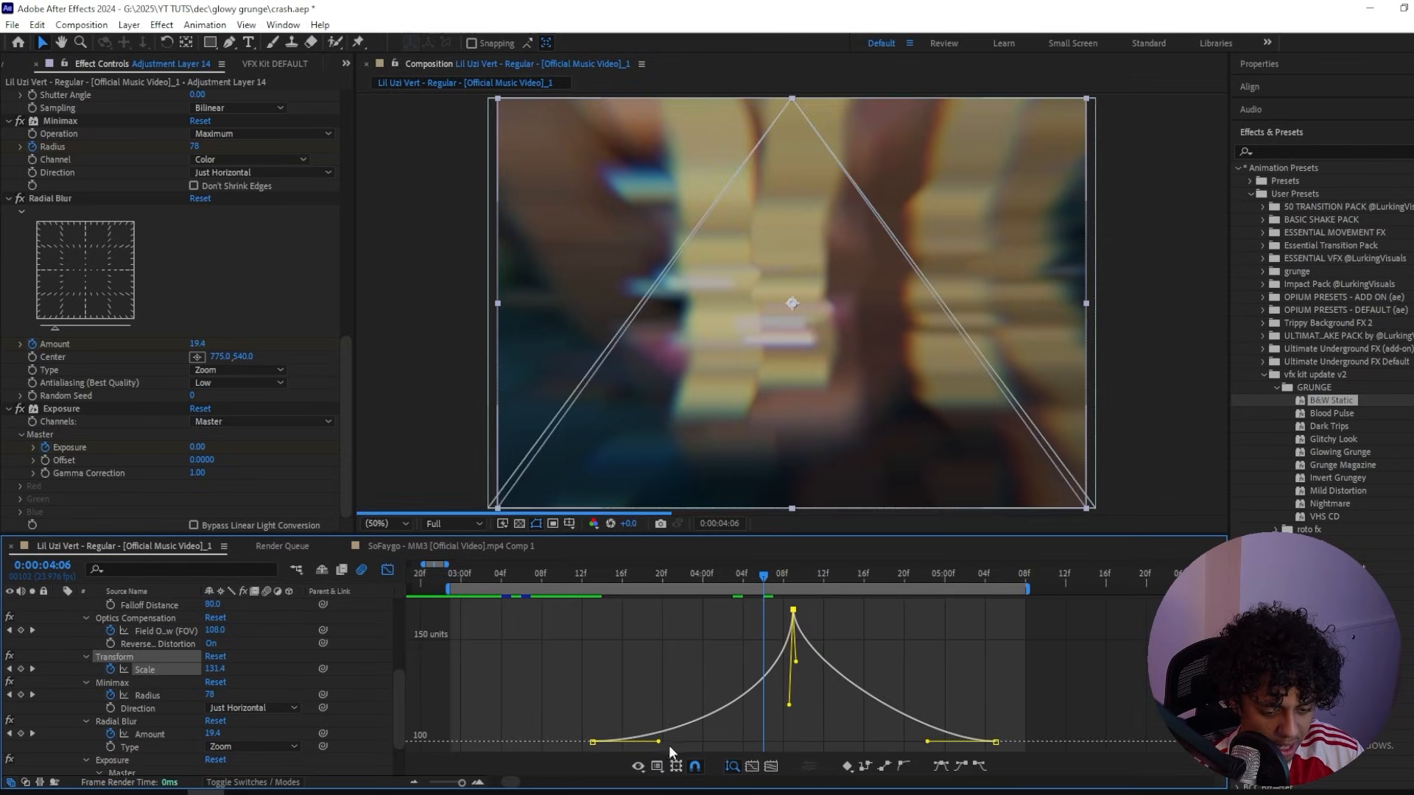
pyautogui.moveTo(659, 741); pyautogui.dragTo(692, 741)
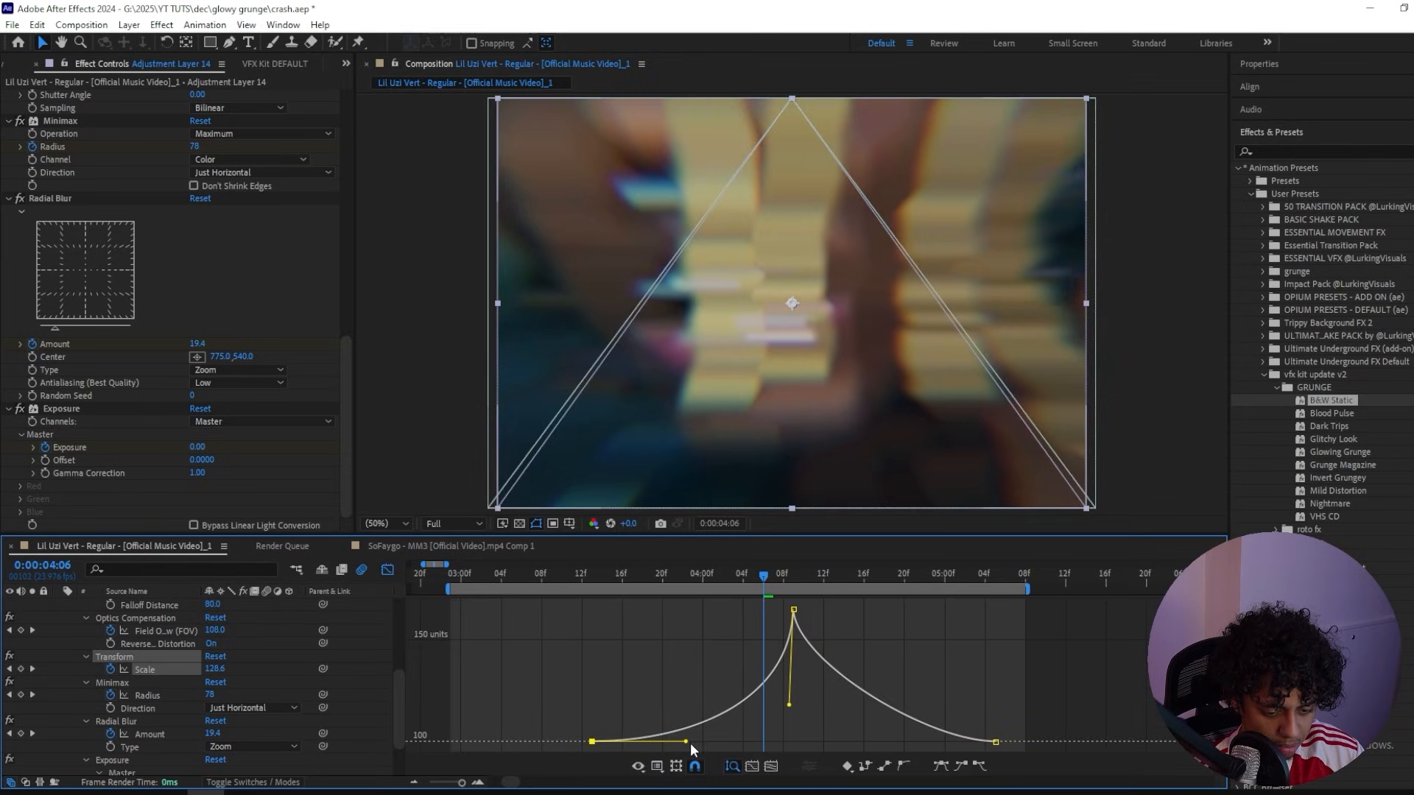
pyautogui.click(388, 571)
# Step: Steepen the rise of the Optics Compensation Field Of View curve into its middle keyframe
pyautogui.scroll(2, 95, 681)
pyautogui.click(162, 670)
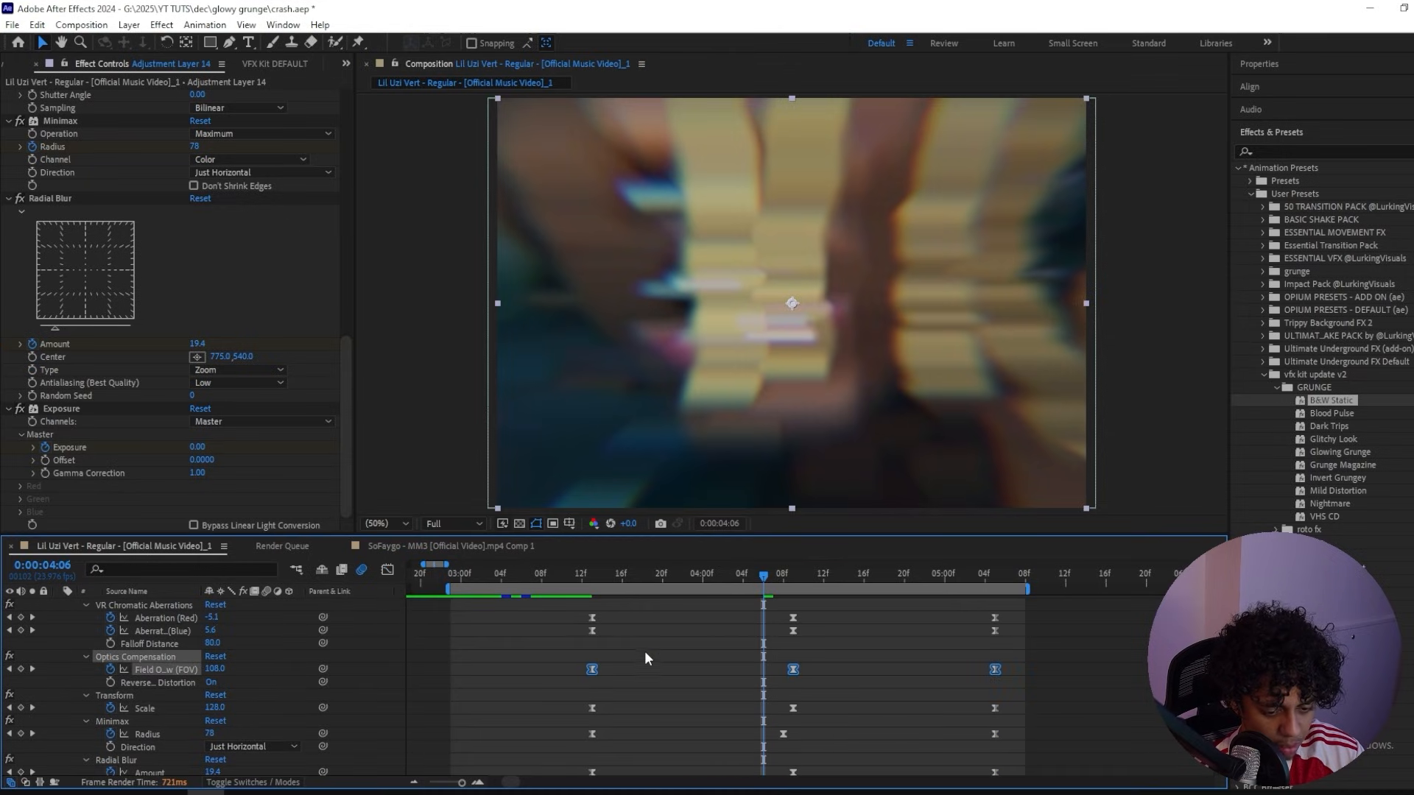
pyautogui.moveTo(645, 657); pyautogui.dragTo(548, 670)
pyautogui.click(385, 571)
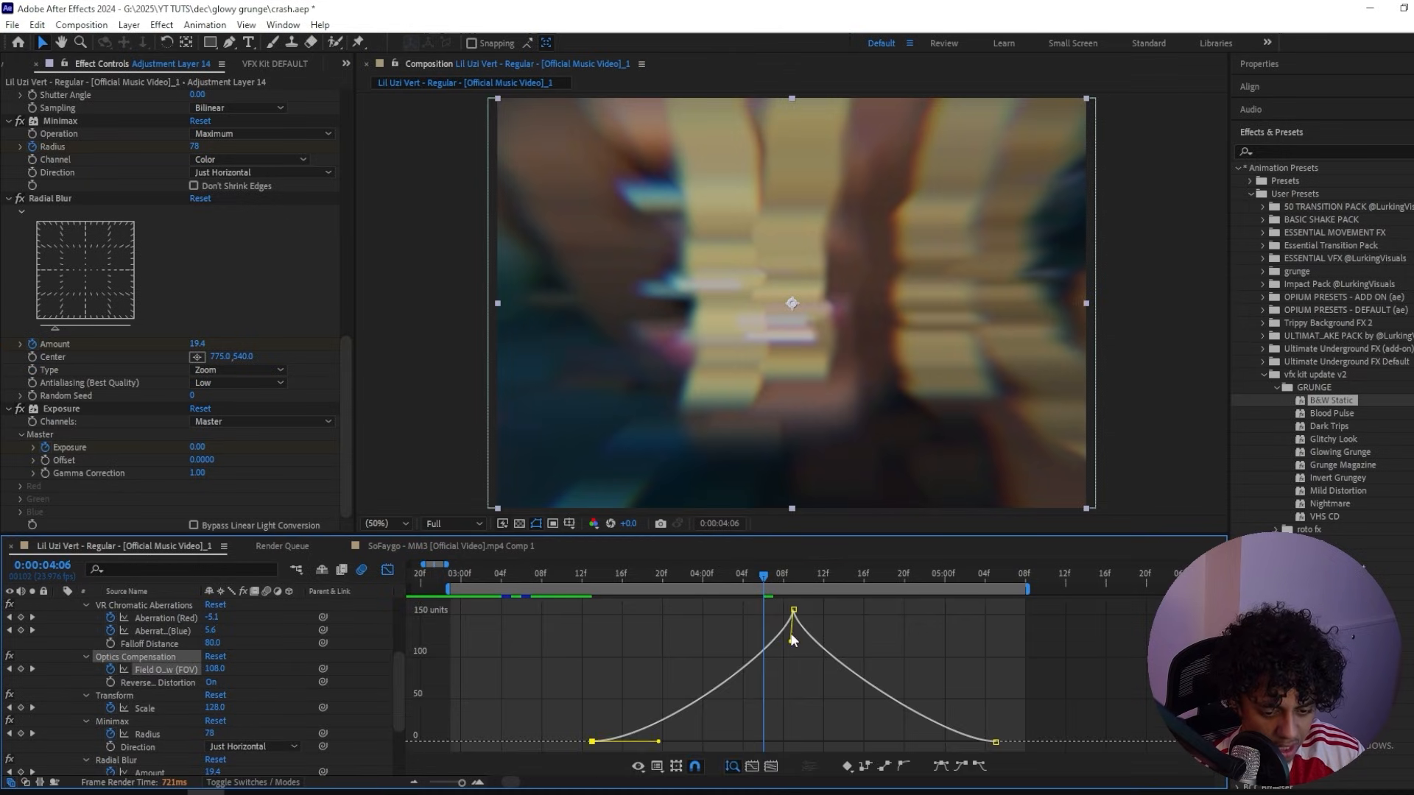
pyautogui.moveTo(793, 639); pyautogui.dragTo(801, 697)
# Step: Play back the transition around 0:00:04:04 to check the reshaped curves, and return to the keyframe view
pyautogui.press('space')
pyautogui.click(742, 576)
pyautogui.press('space')
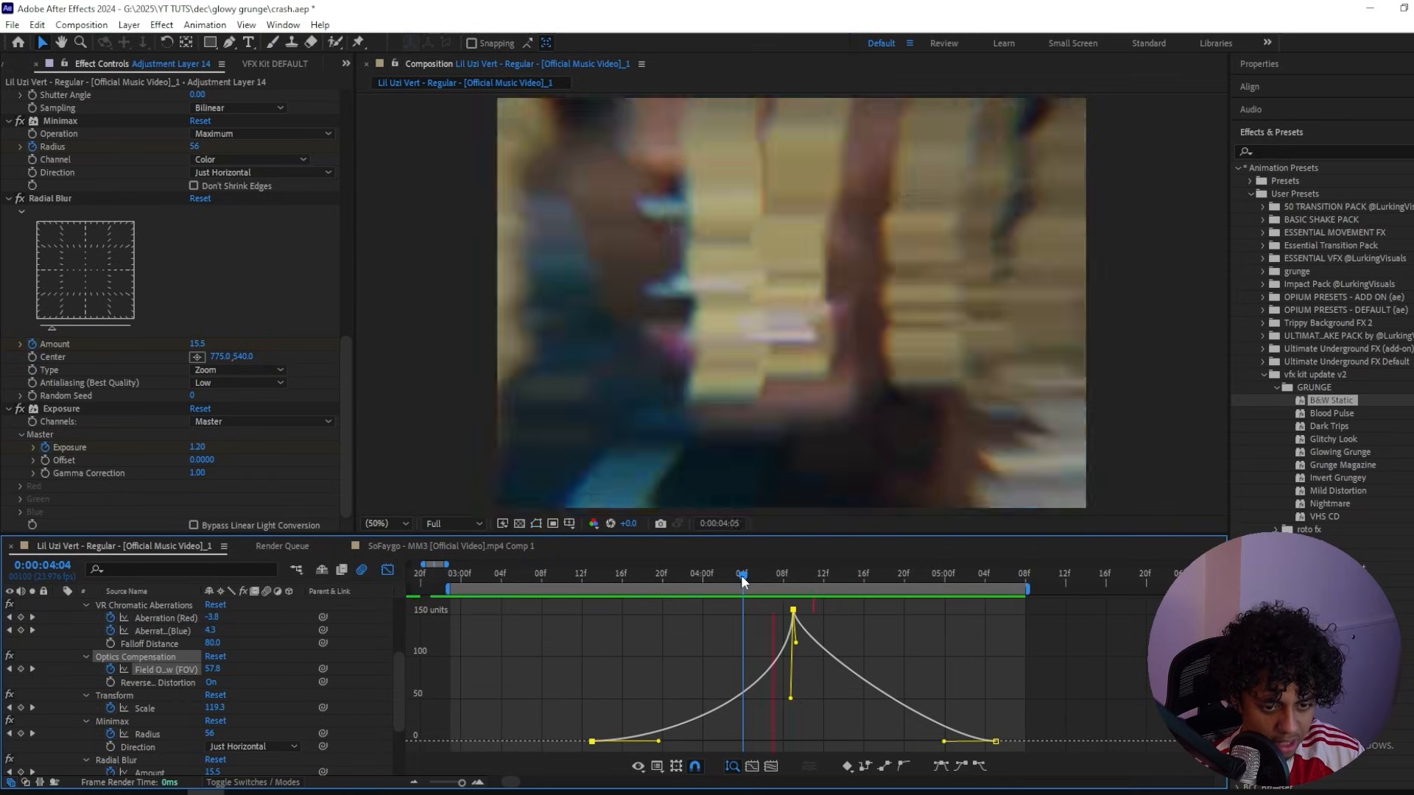
pyautogui.press('space')
pyautogui.hotkey('shift', 'F3')
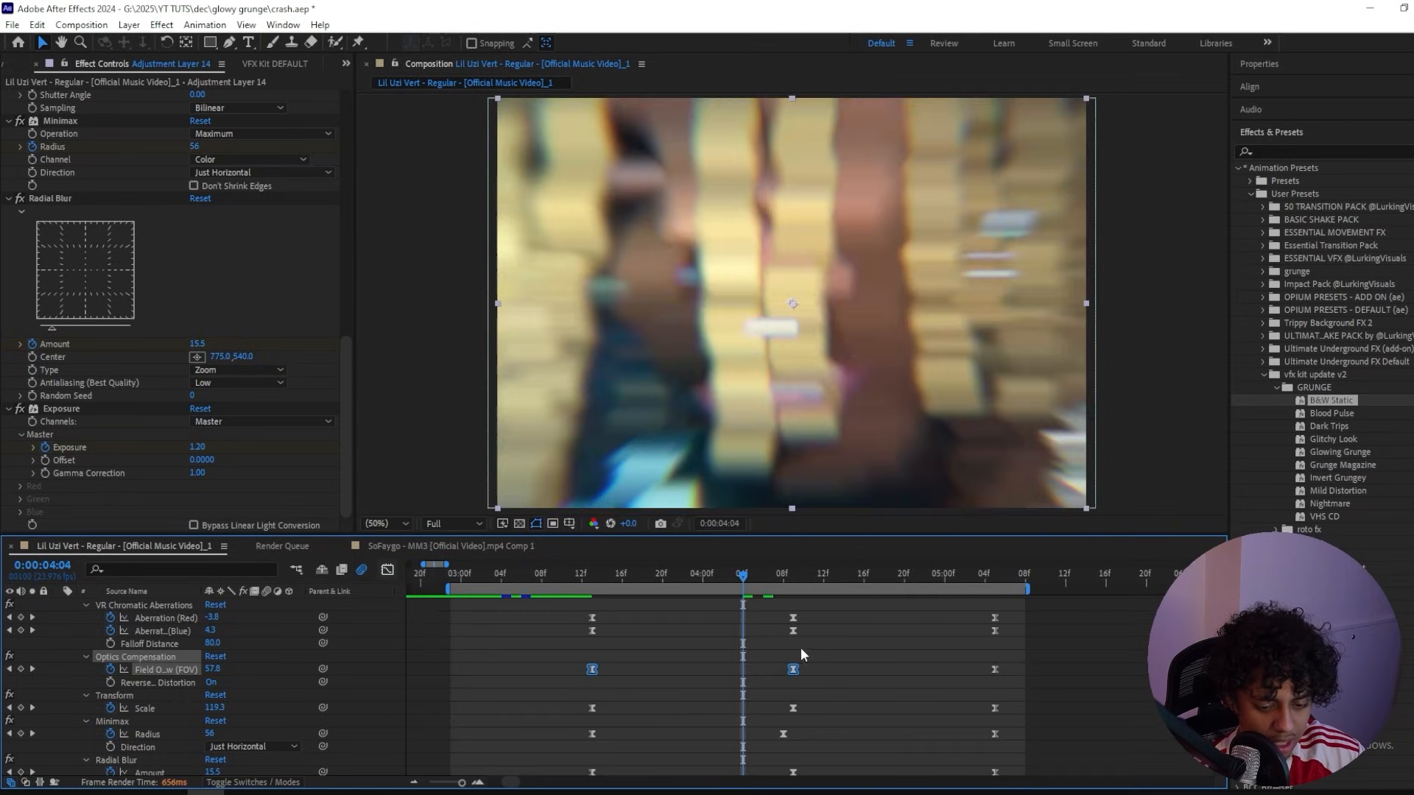
pyautogui.press('space')
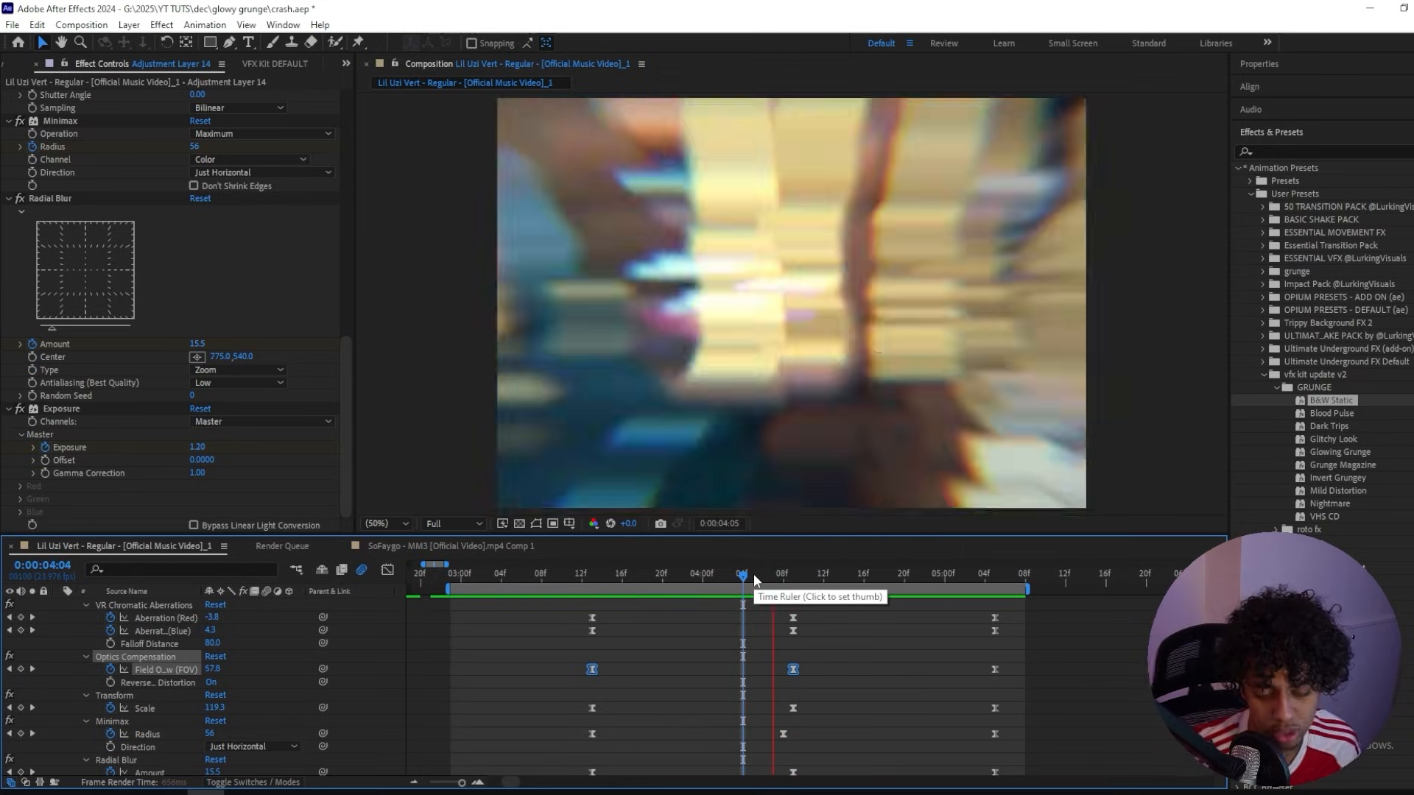
pyautogui.scroll(3, 682, 669)
pyautogui.click(601, 578)
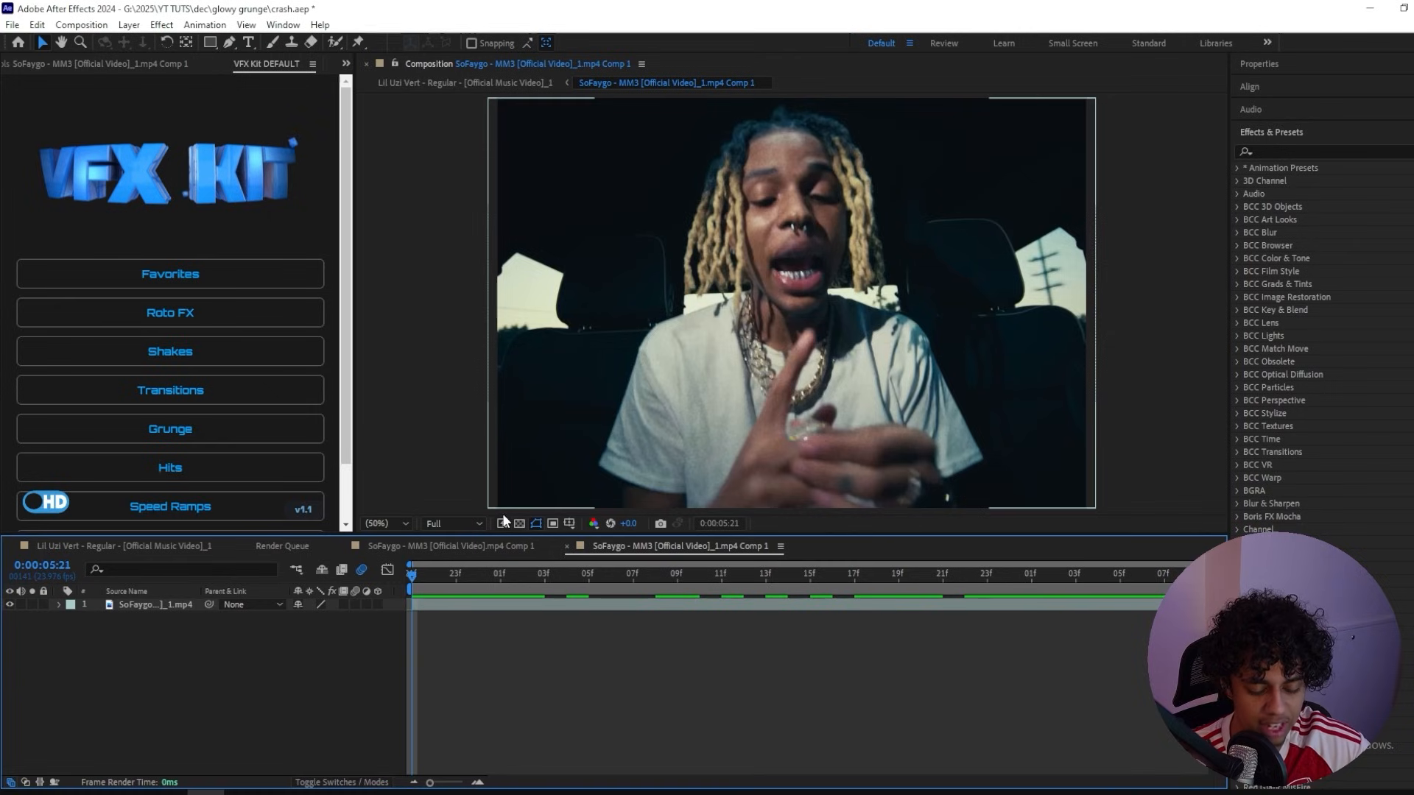
# Step: Apply the Noise effect to the clip in the nested SoFaygo composition and set Amount of Noise to 25%
pyautogui.click(502, 605)
pyautogui.hotkey('ctrl', 'space')
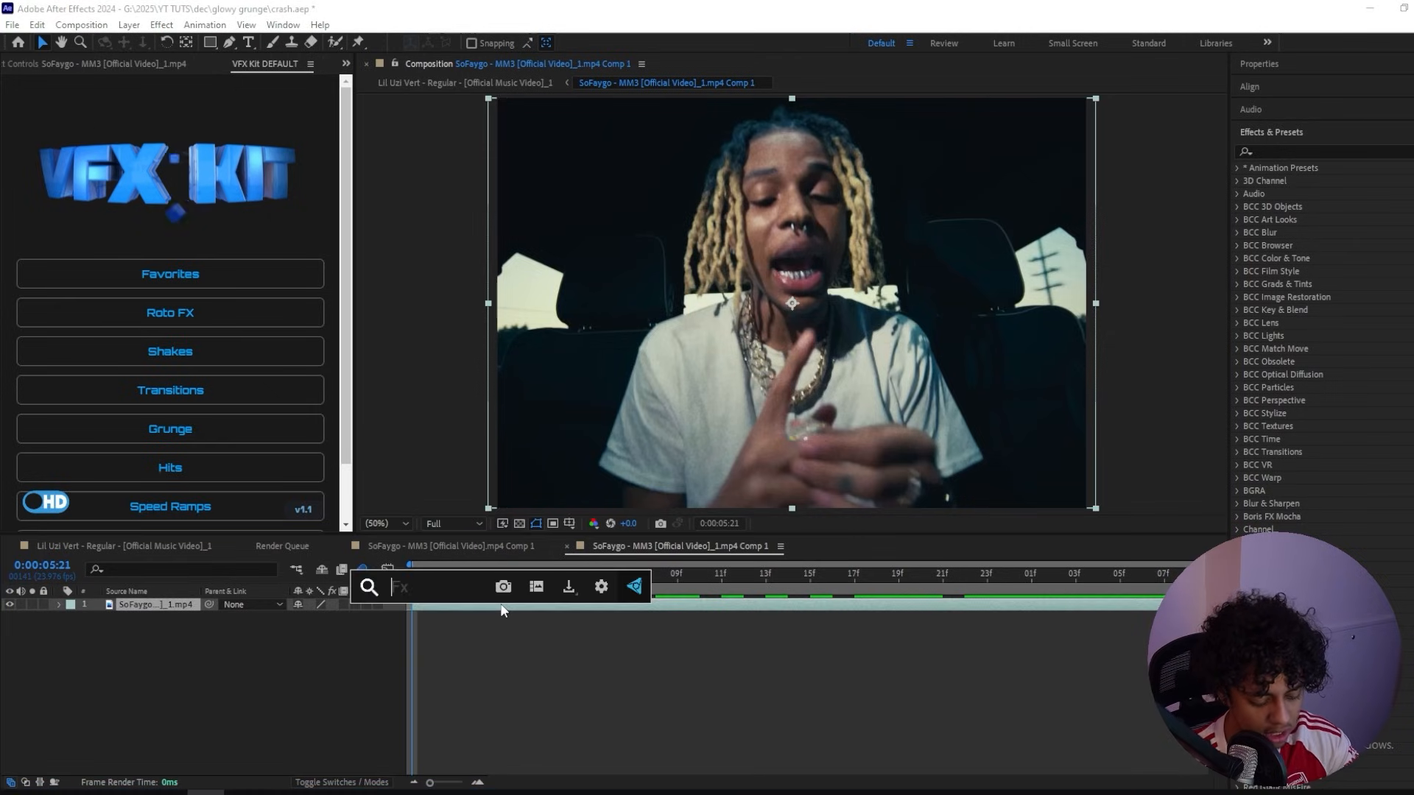
pyautogui.write('noise')
pyautogui.press('Return')
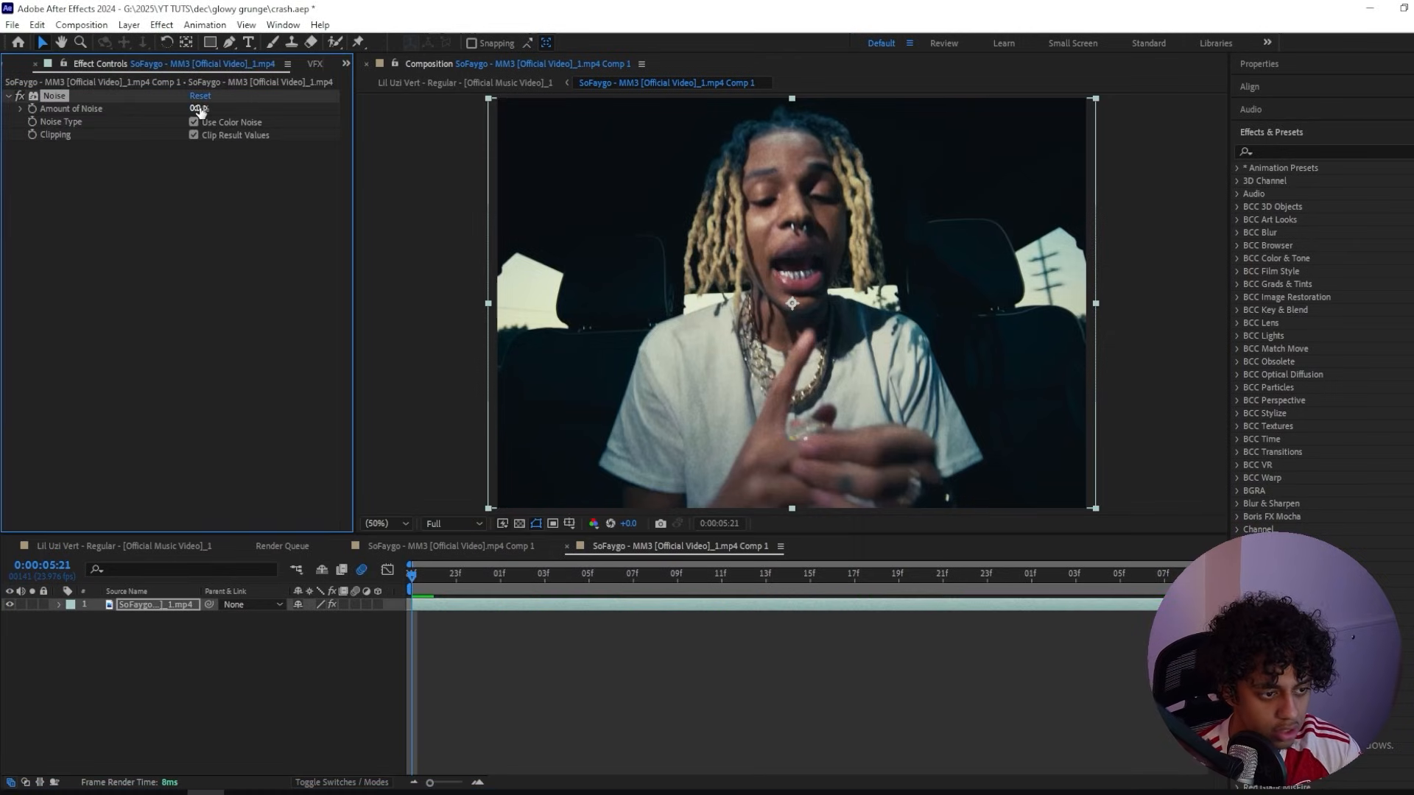
pyautogui.click(199, 108)
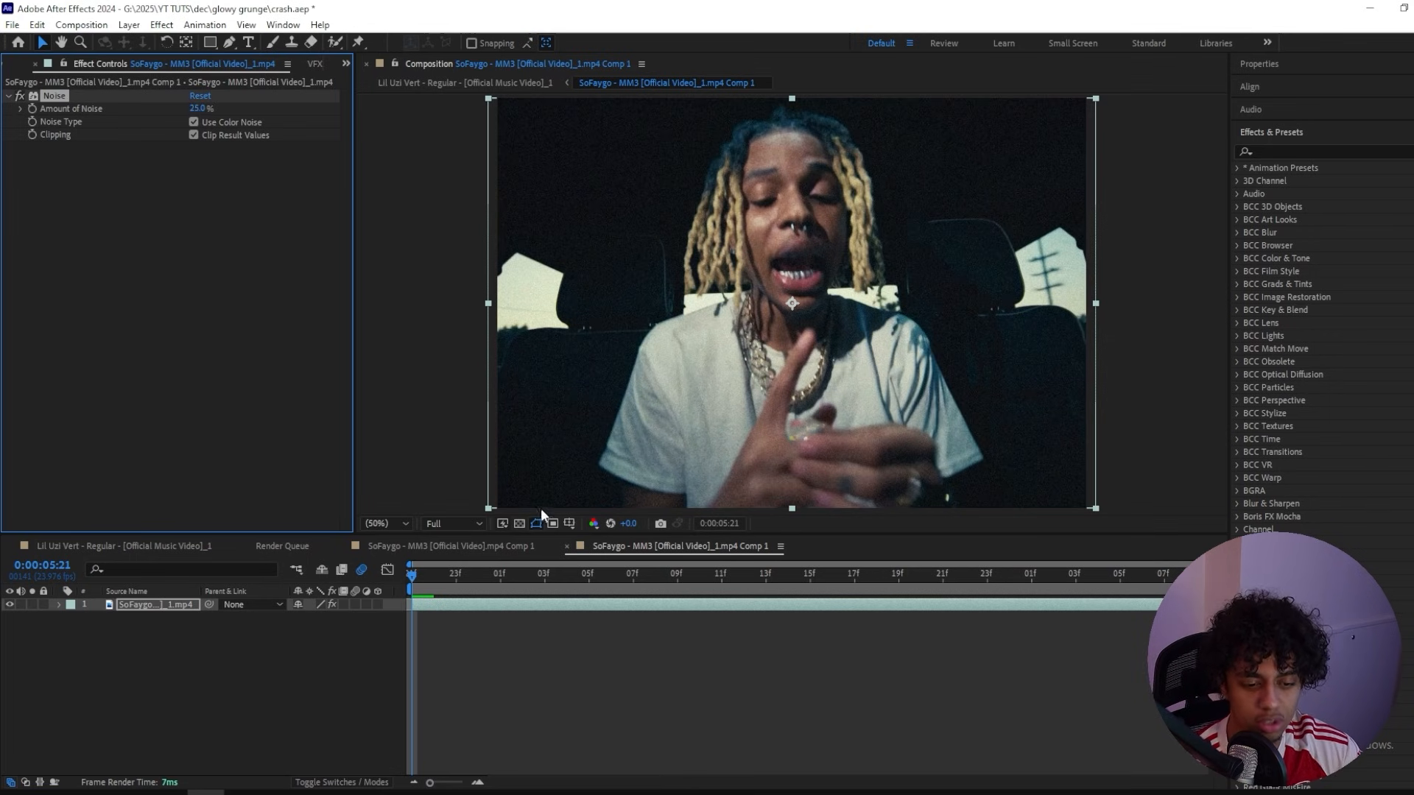
# Step: Add a Mosaic effect to the clip with 250 Horizontal Blocks and 250 Vertical Blocks
pyautogui.hotkey('ctrl', 'space')
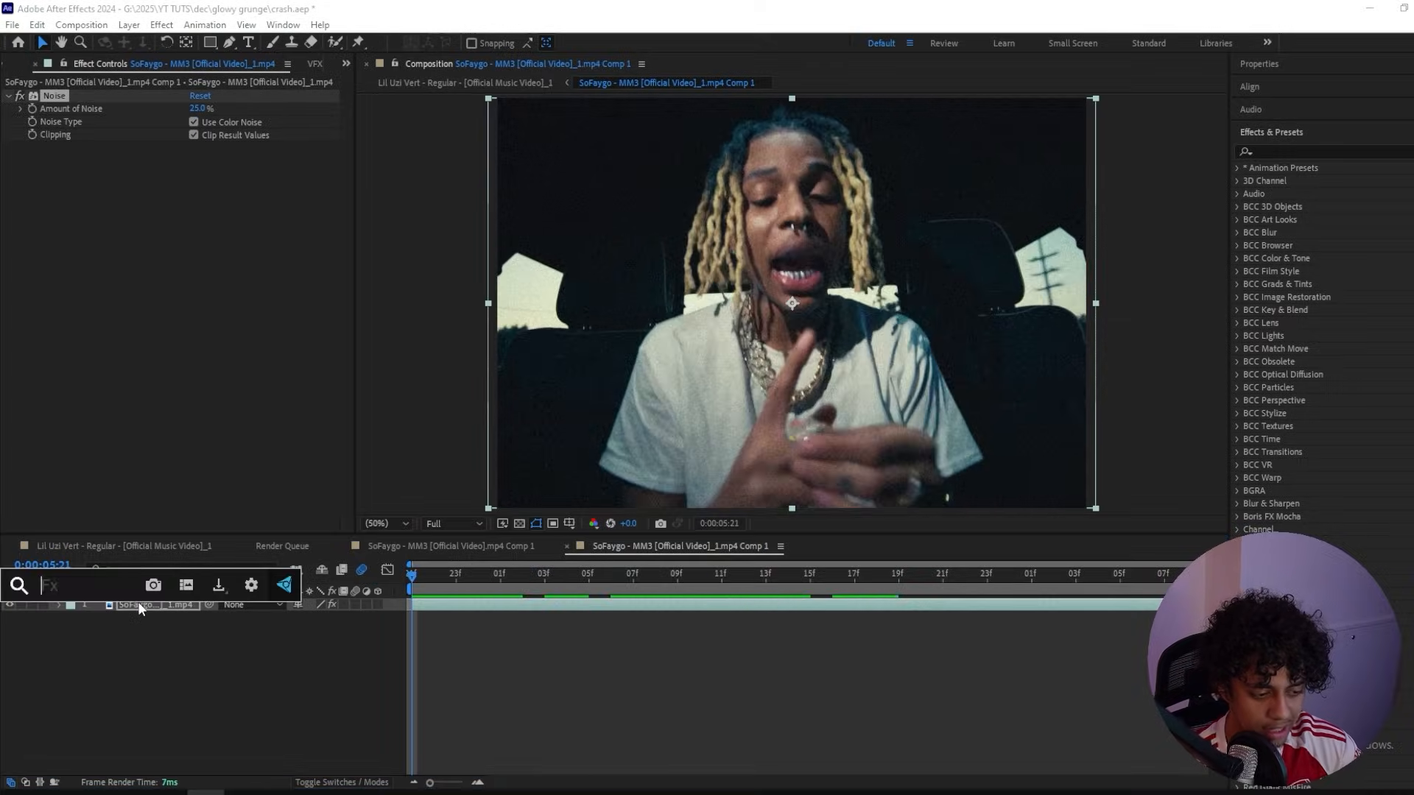
pyautogui.write('mosai')
pyautogui.press('Return')
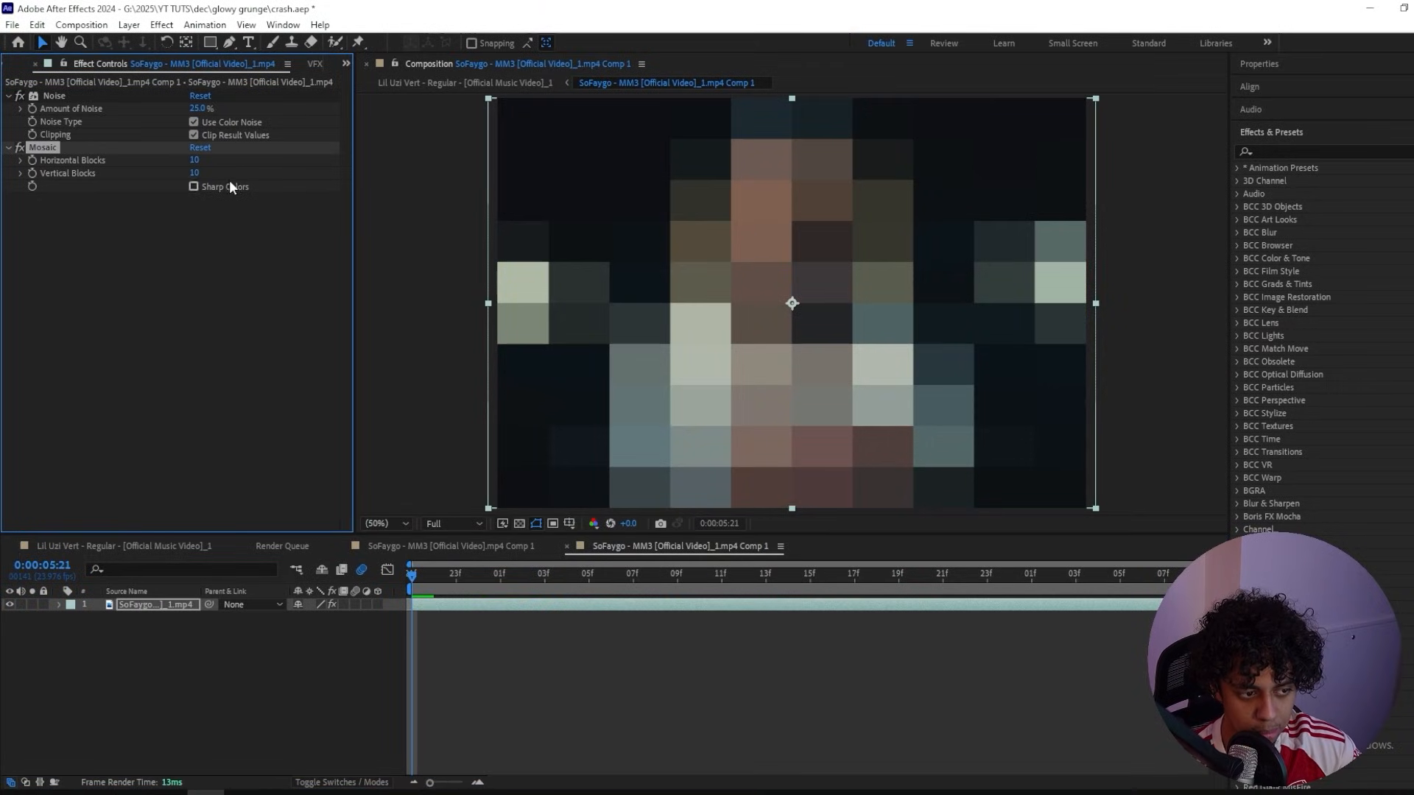
pyautogui.click(194, 160)
pyautogui.write('250')
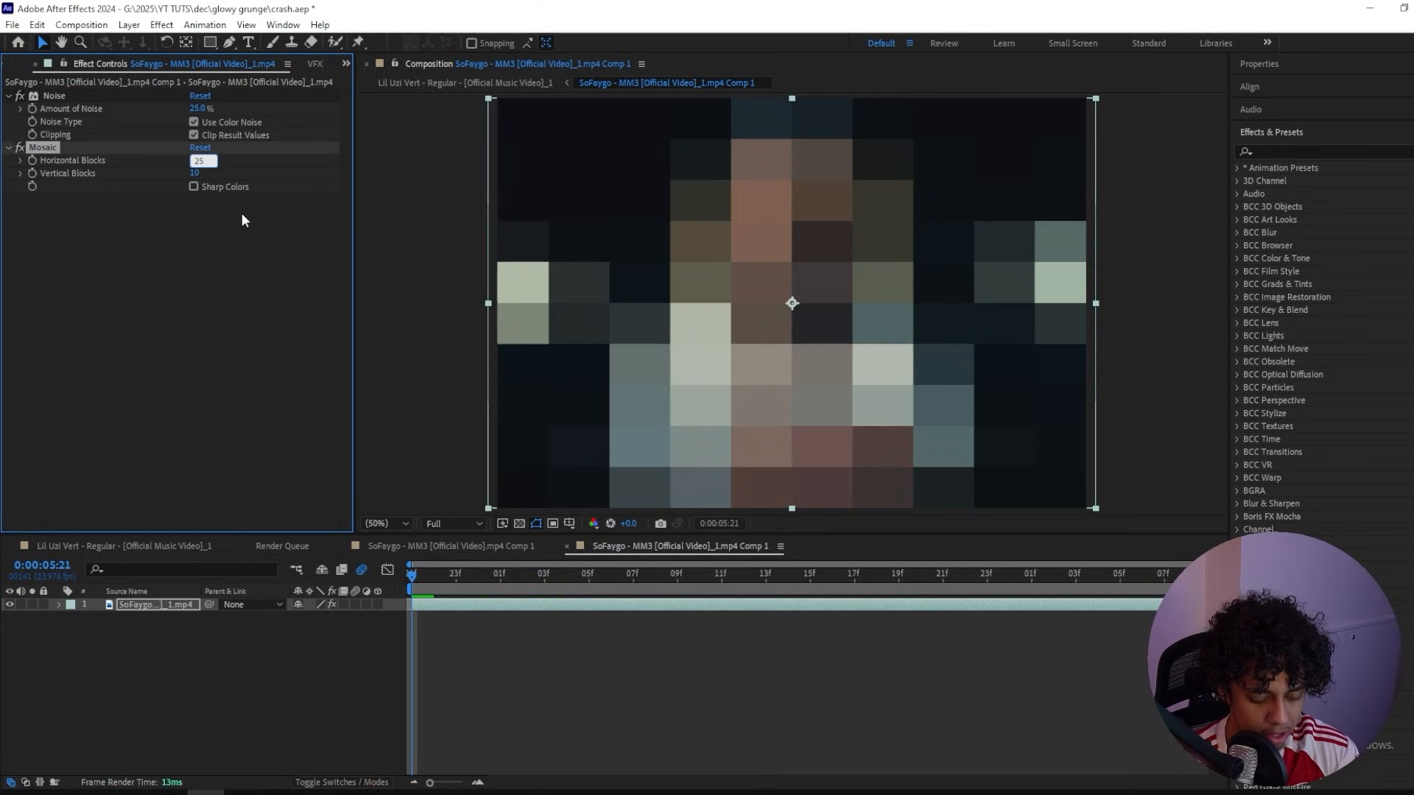
pyautogui.press('Return')
pyautogui.click(192, 173)
pyautogui.write('250')
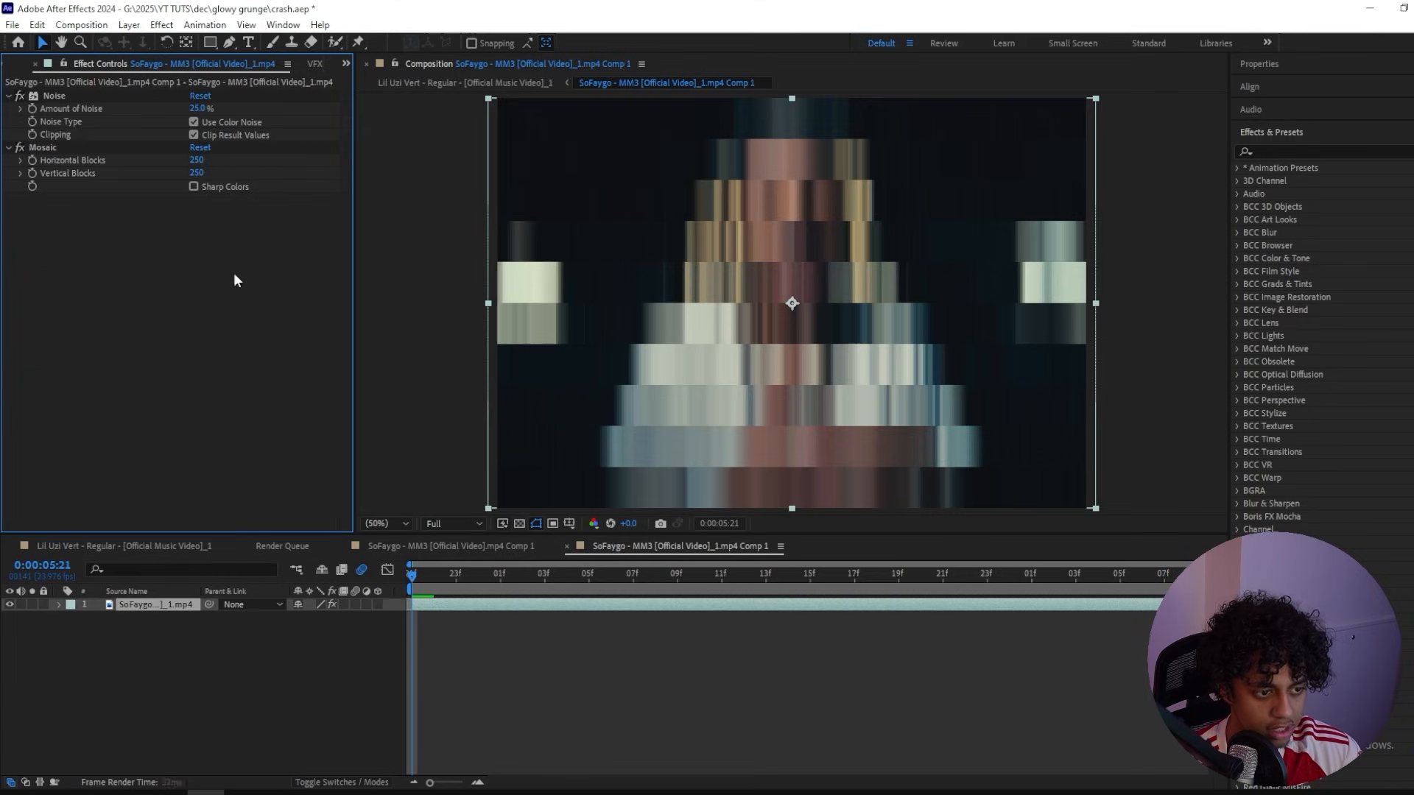
pyautogui.press('Return')
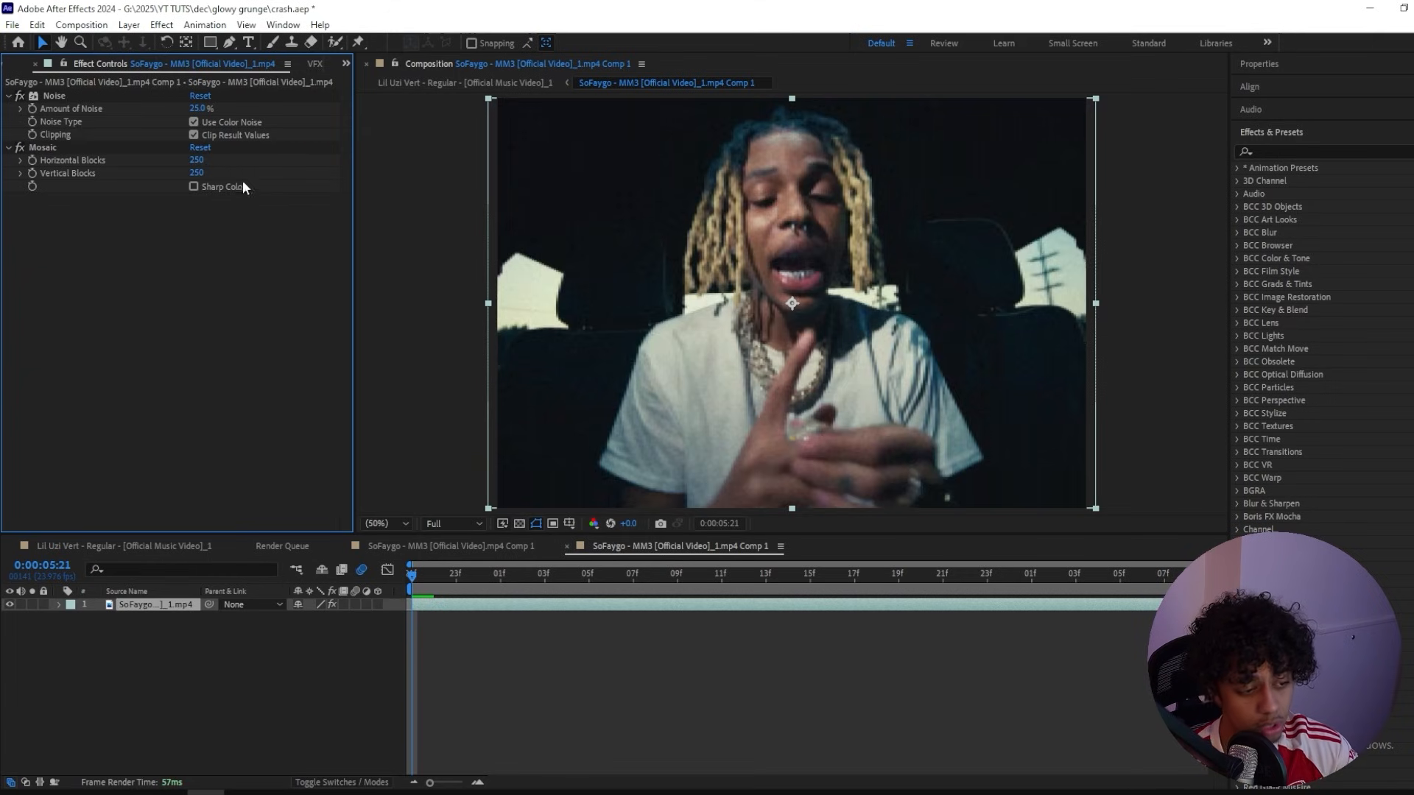
pyautogui.moveTo(184, 159); pyautogui.dragTo(118, 175)
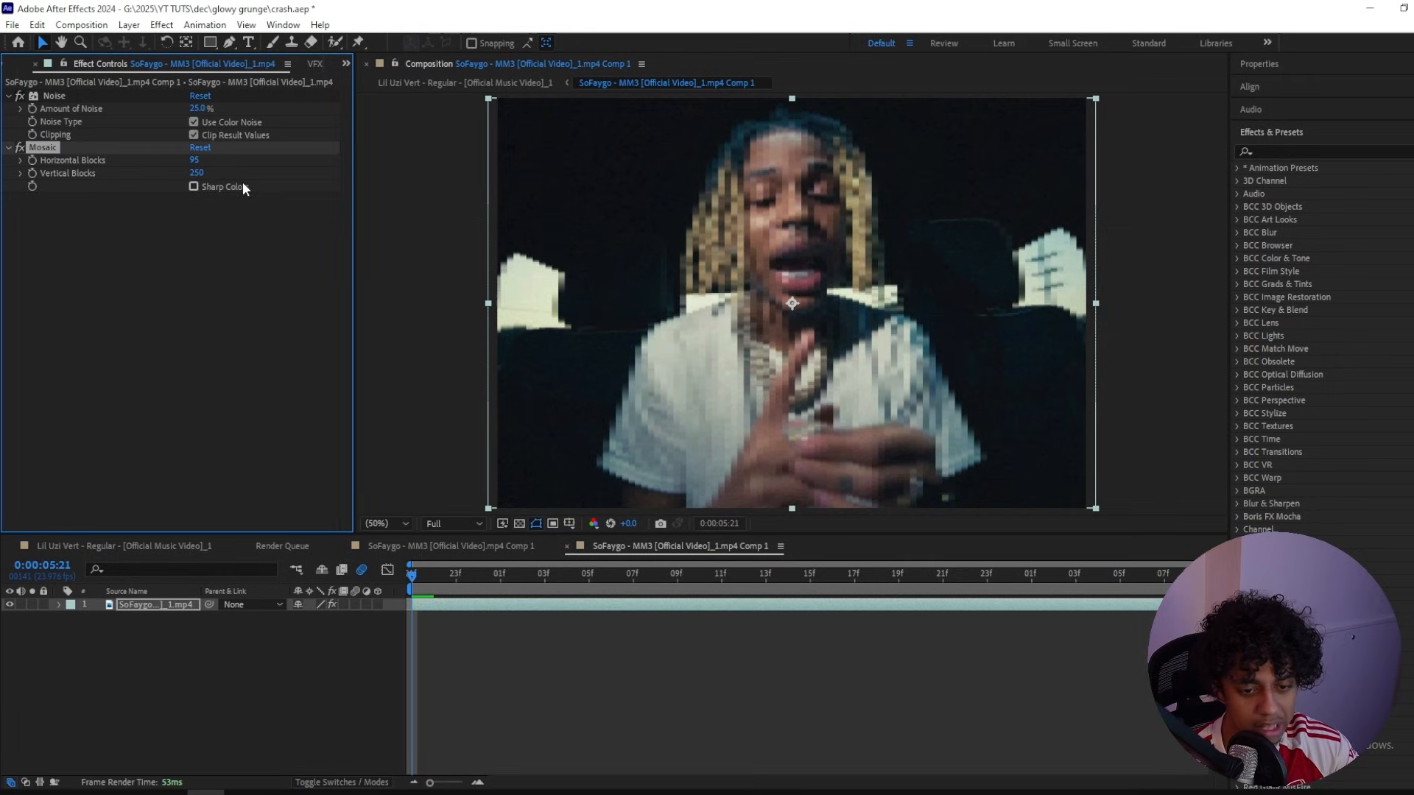
pyautogui.hotkey('ctrl', 'z')
# Step: Add a Threshold effect to the clip and set its Level to 95, judging the look at 0:00:06:02
pyautogui.moveTo(559, 576)
pyautogui.mouseDown()
pyautogui.moveTo(599, 590)
pyautogui.moveTo(536, 564)
pyautogui.mouseUp()
pyautogui.hotkey('ctrl', 'space')
pyautogui.write('tj')
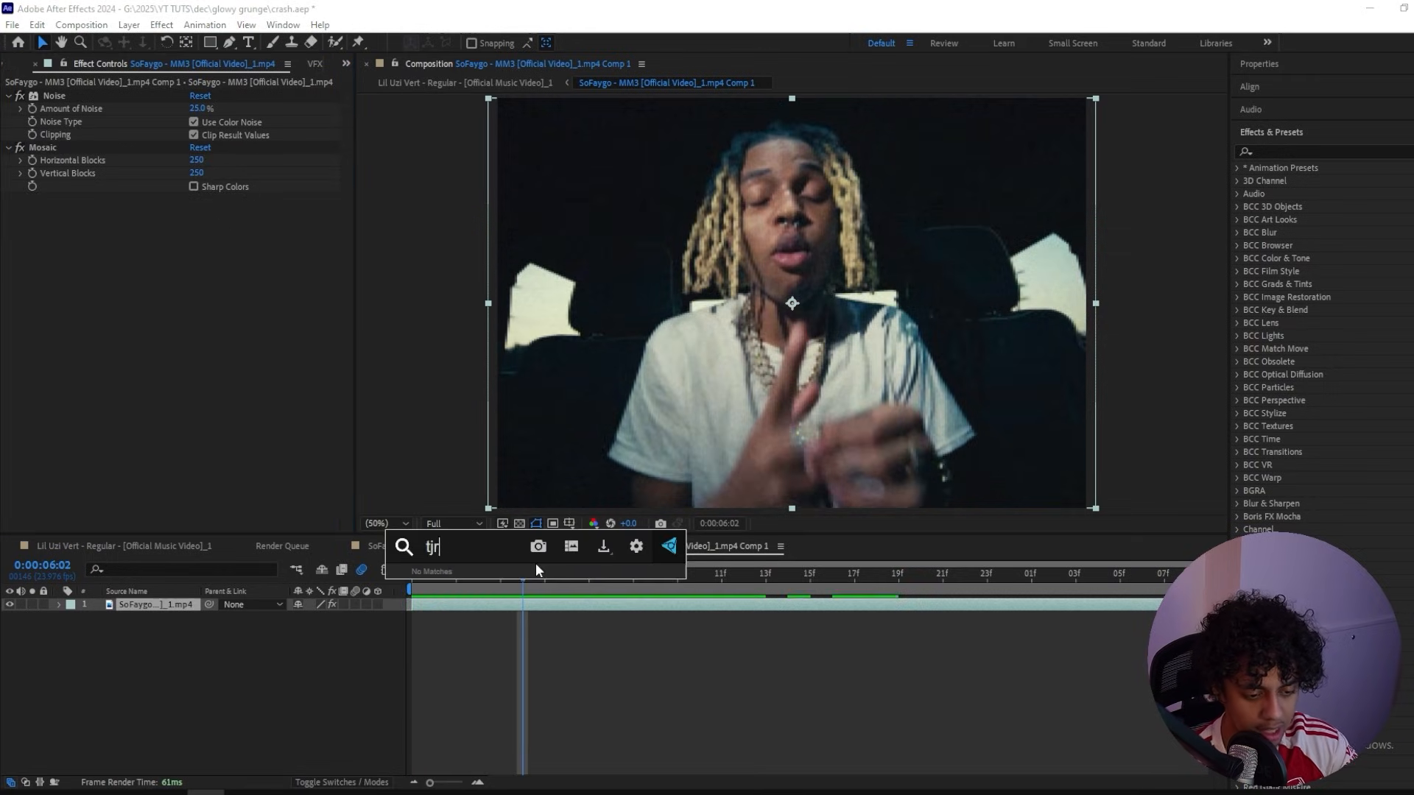
pyautogui.press('BackSpace')
pyautogui.write('hreshold')
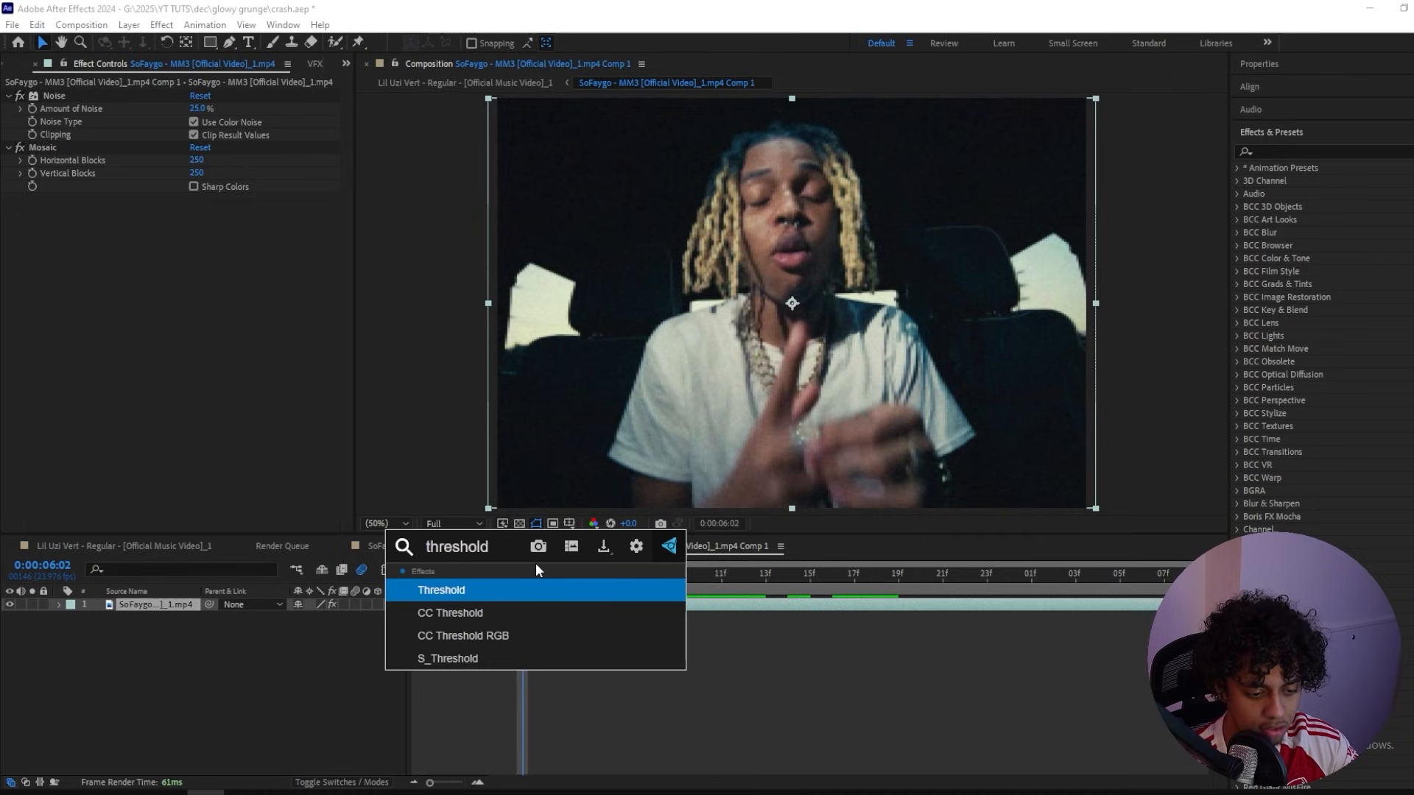
pyautogui.press('Return')
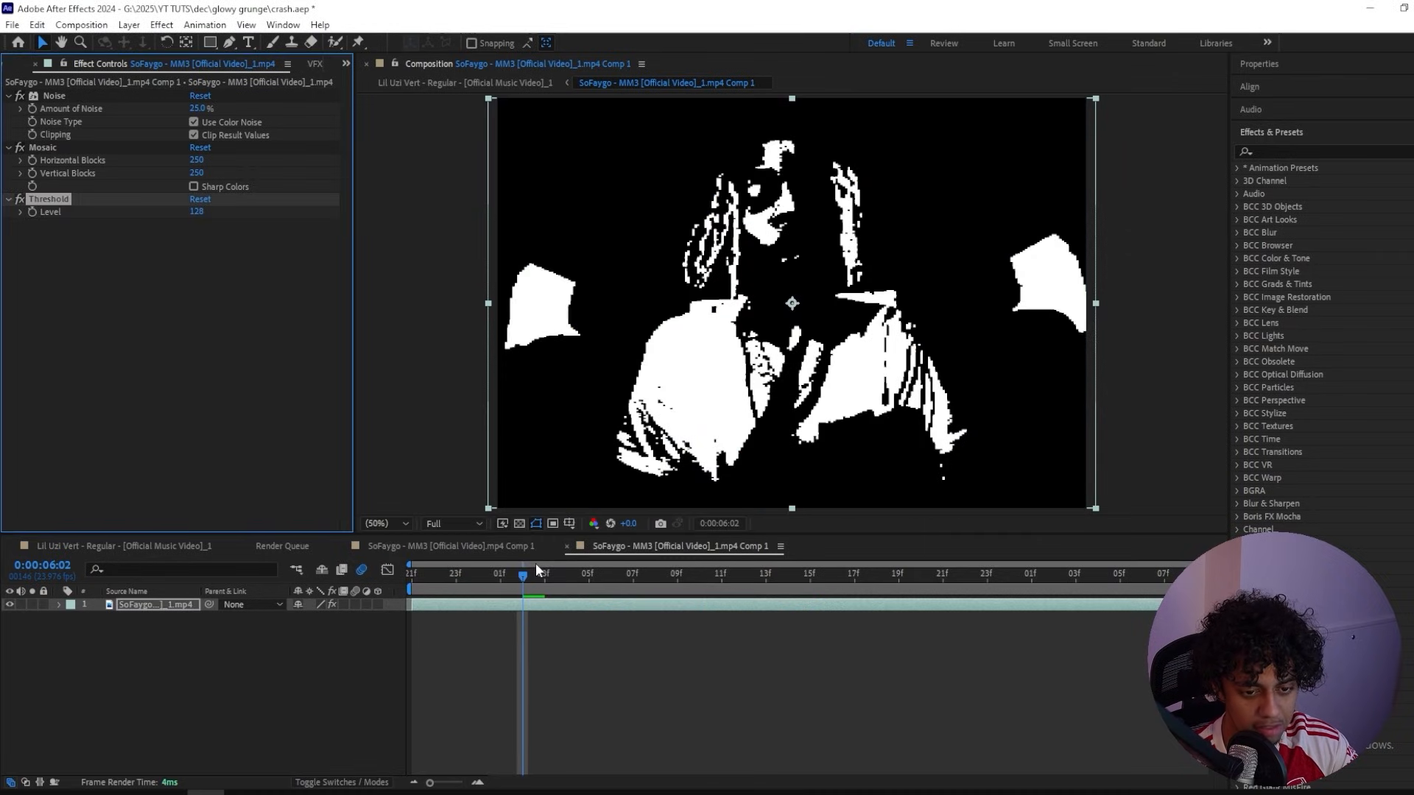
pyautogui.click(20, 211)
pyautogui.moveTo(125, 239); pyautogui.dragTo(147, 236)
pyautogui.click(219, 289)
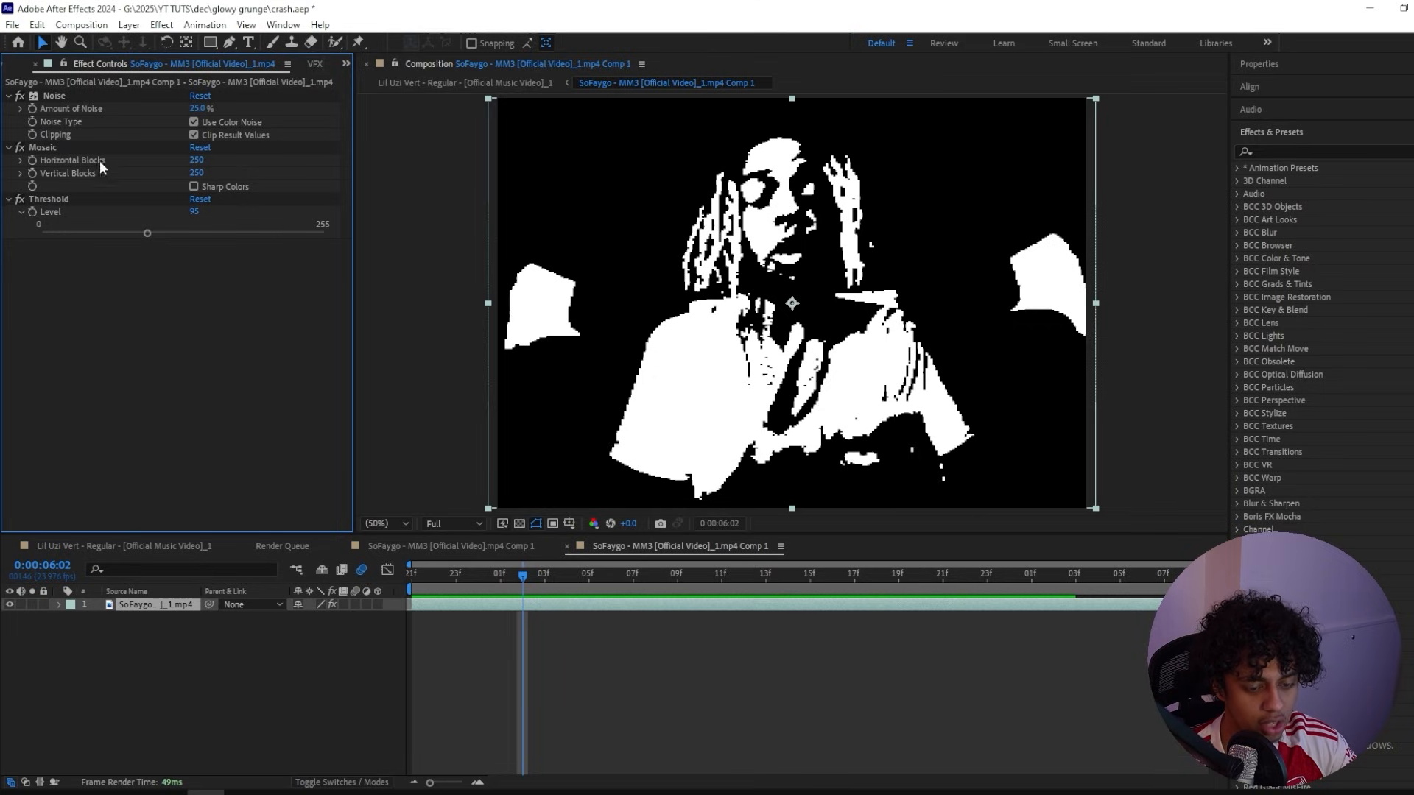
# Step: Switch the Mosaic effect off and back on to compare the image with and without it
pyautogui.click(17, 149)
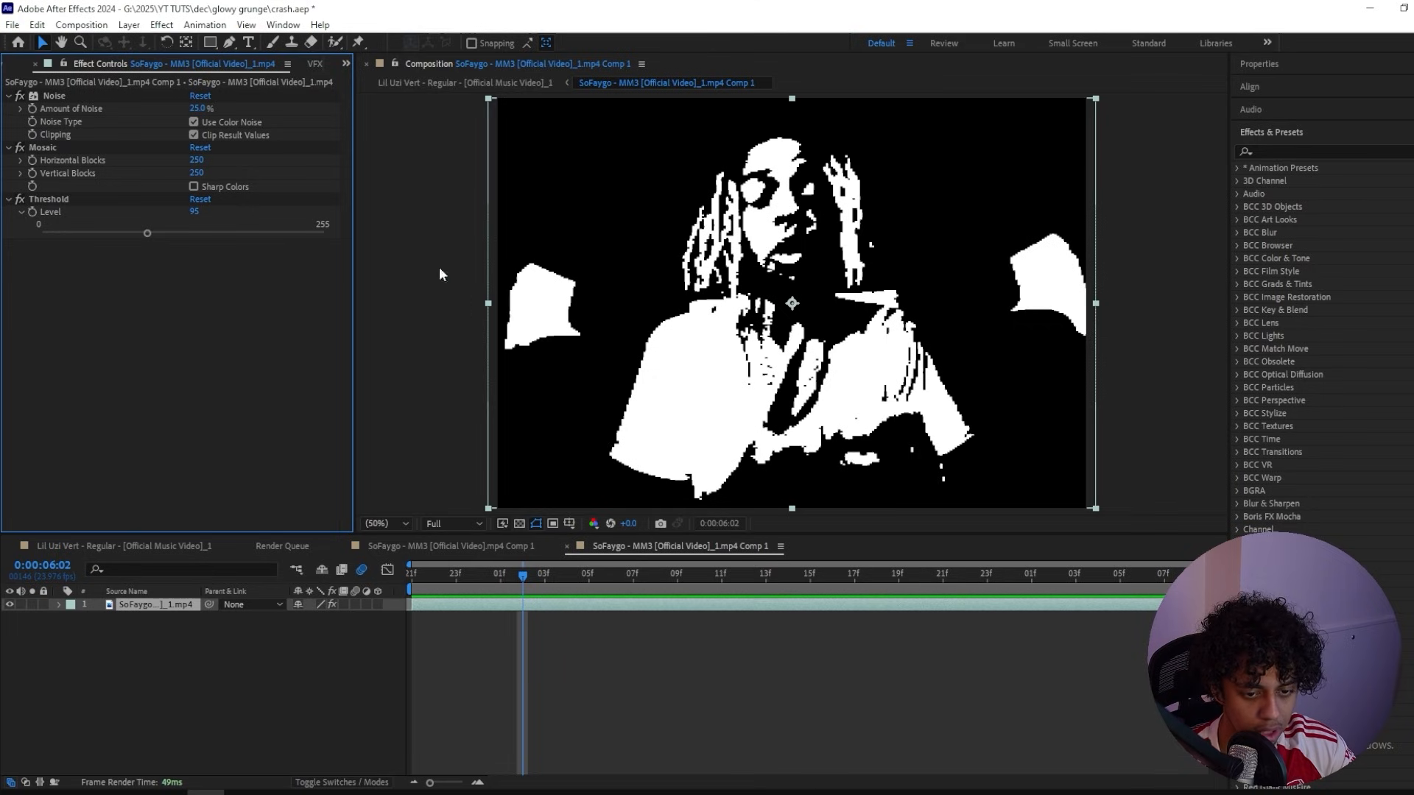
pyautogui.click(18, 148)
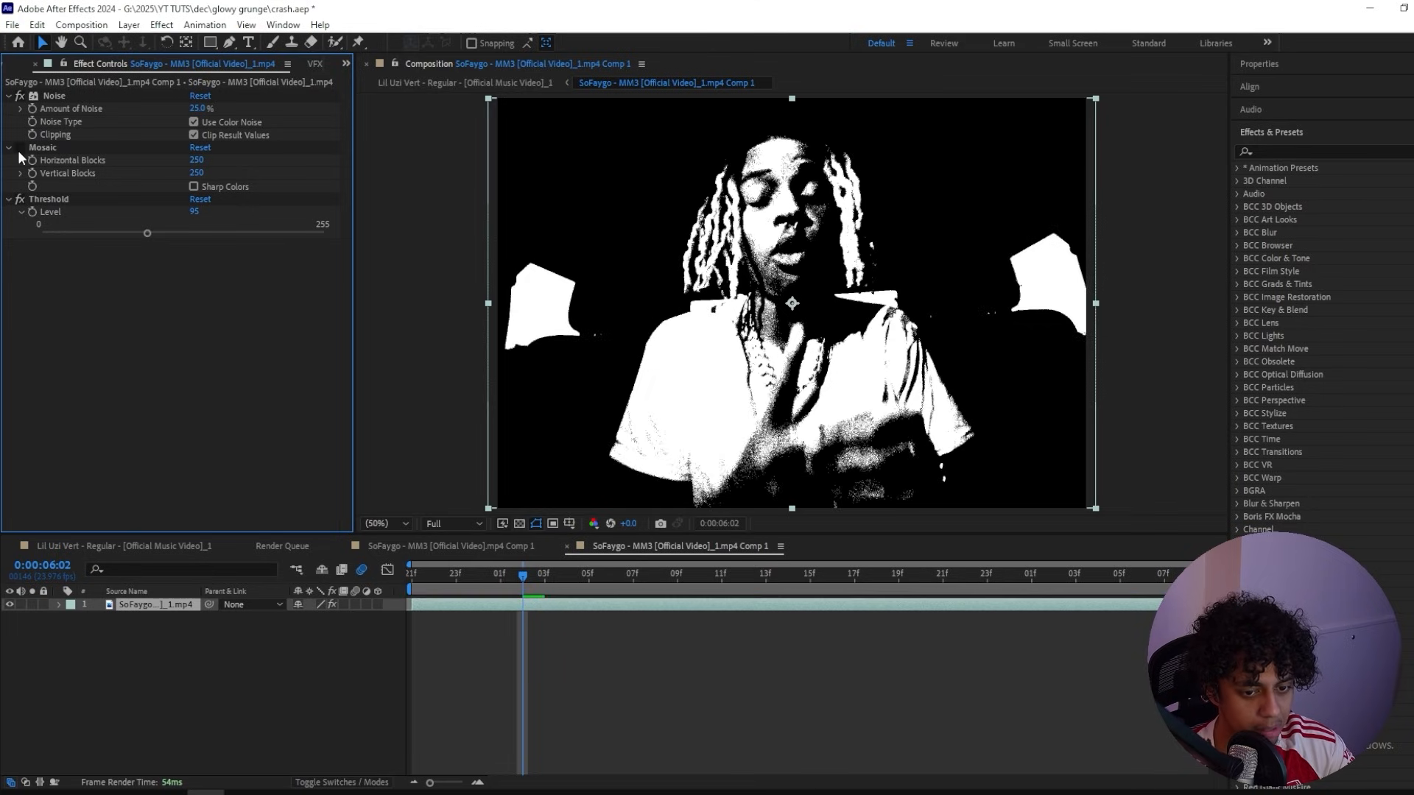
pyautogui.click(18, 151)
# Step: Add a second Noise effect after Threshold and set its Amount of Noise to 20%
pyautogui.hotkey('ctrl', 'space')
pyautogui.write('noise')
pyautogui.press('Return')
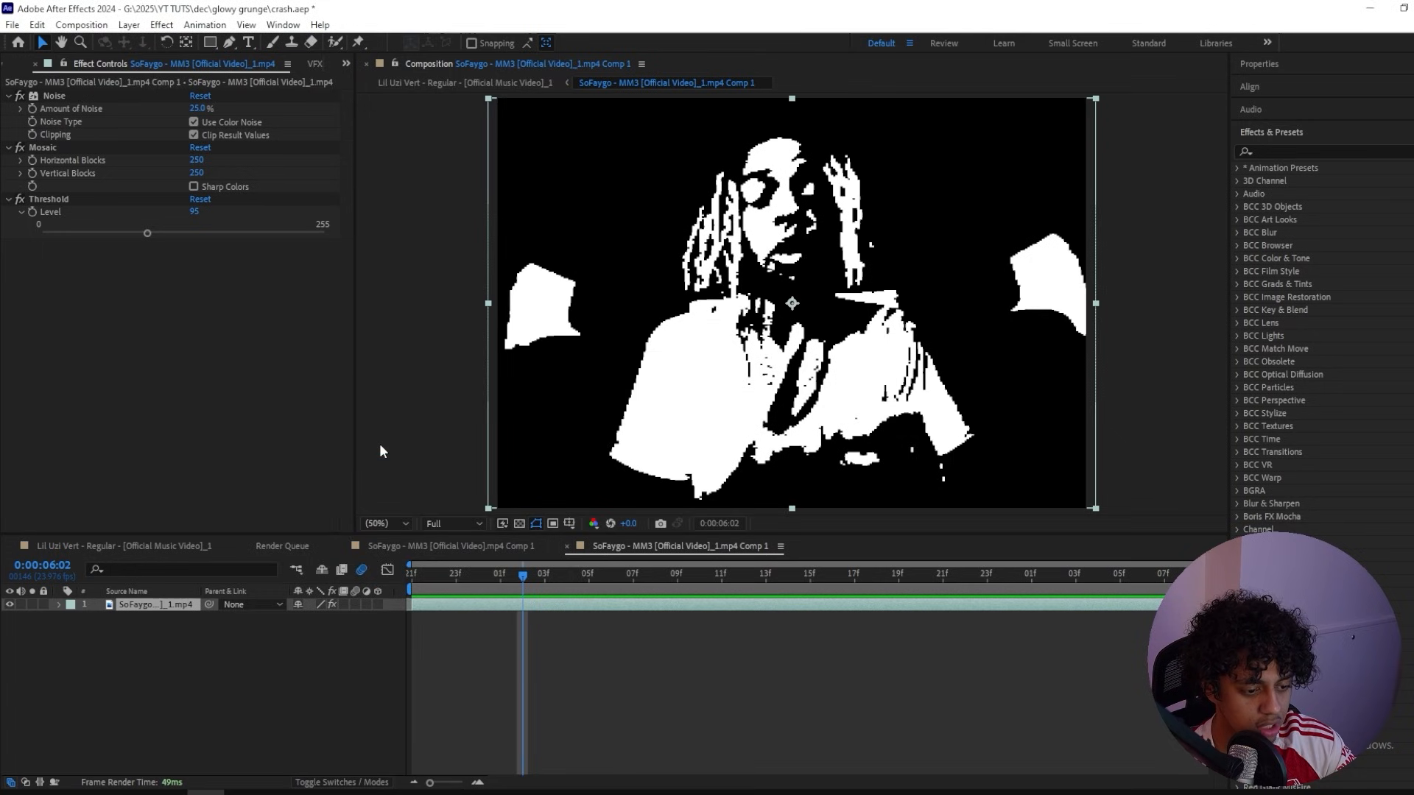
pyautogui.click(198, 259)
pyautogui.write('20')
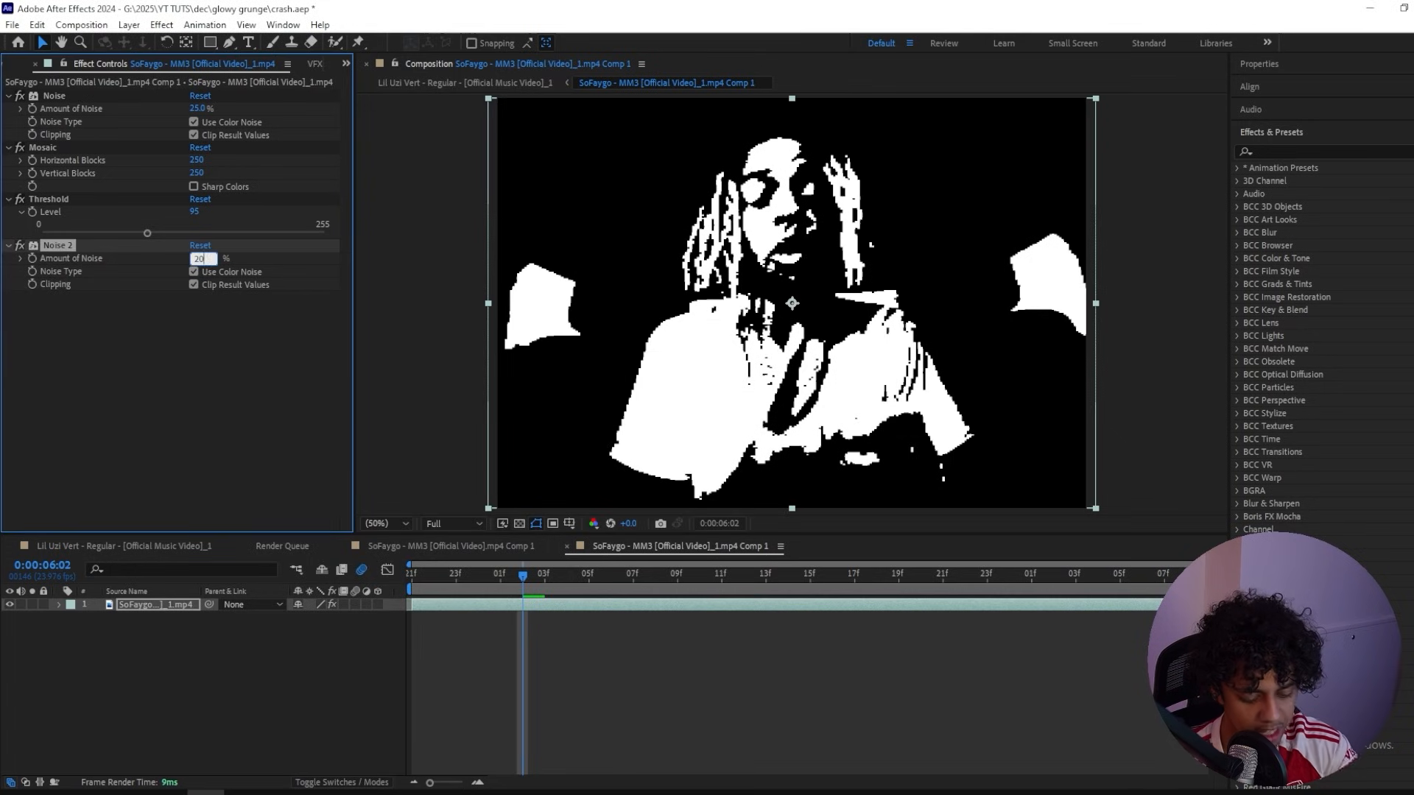
pyautogui.press('Return')
pyautogui.scroll(6, 665, 360)
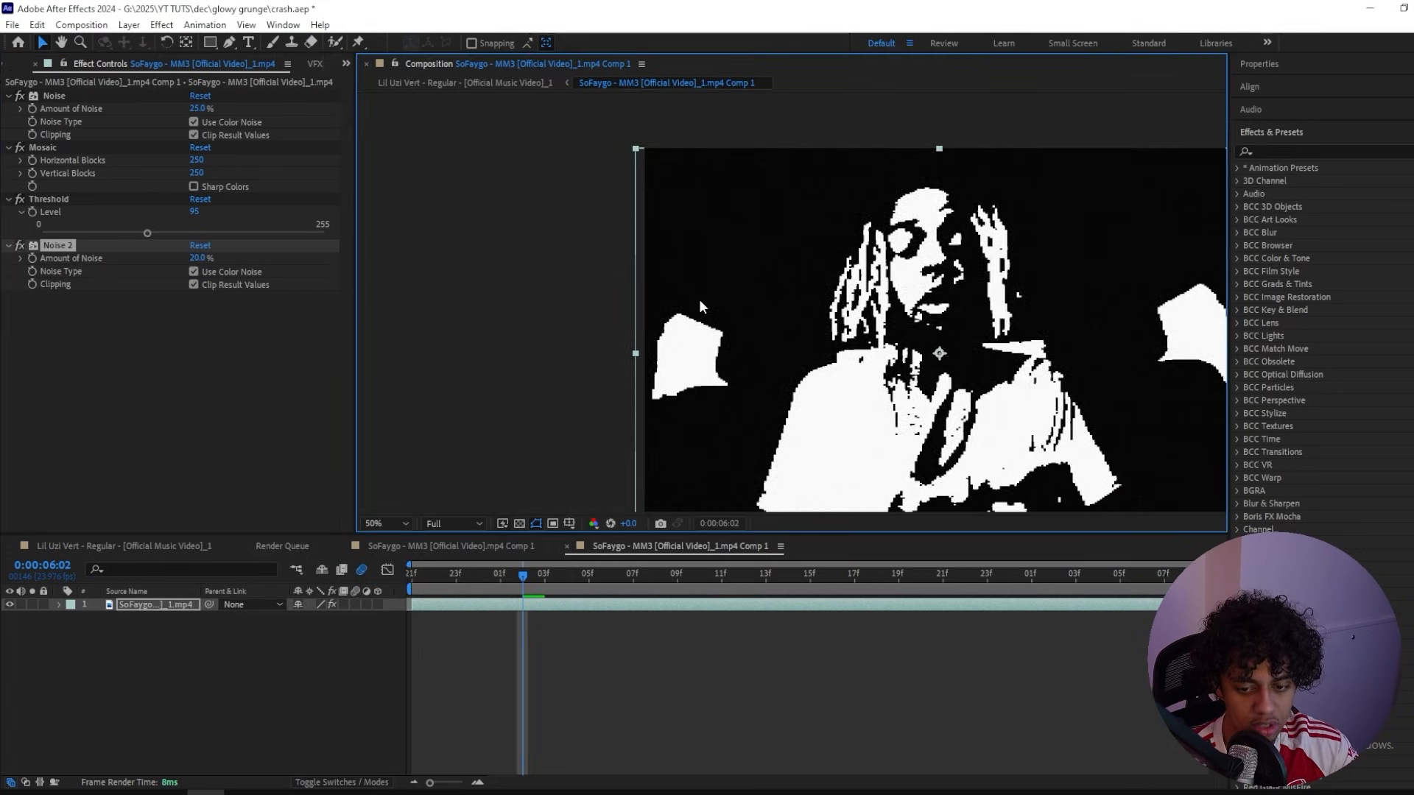
pyautogui.scroll(-6, 815, 359)
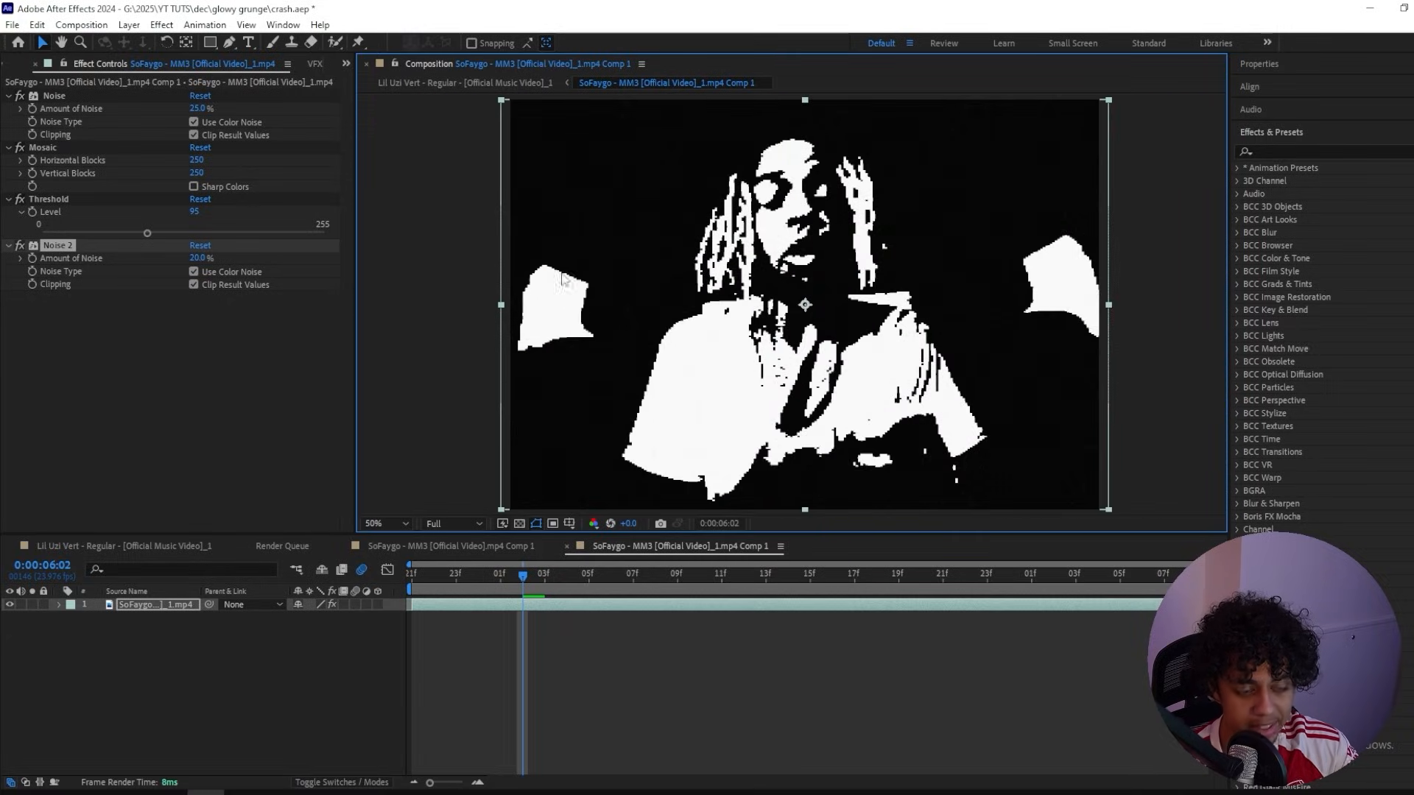
# Step: Add a Luma Key effect to the clip with Key Type Key Out Brighter and a Threshold of 251
pyautogui.hotkey('ctrl', 'space')
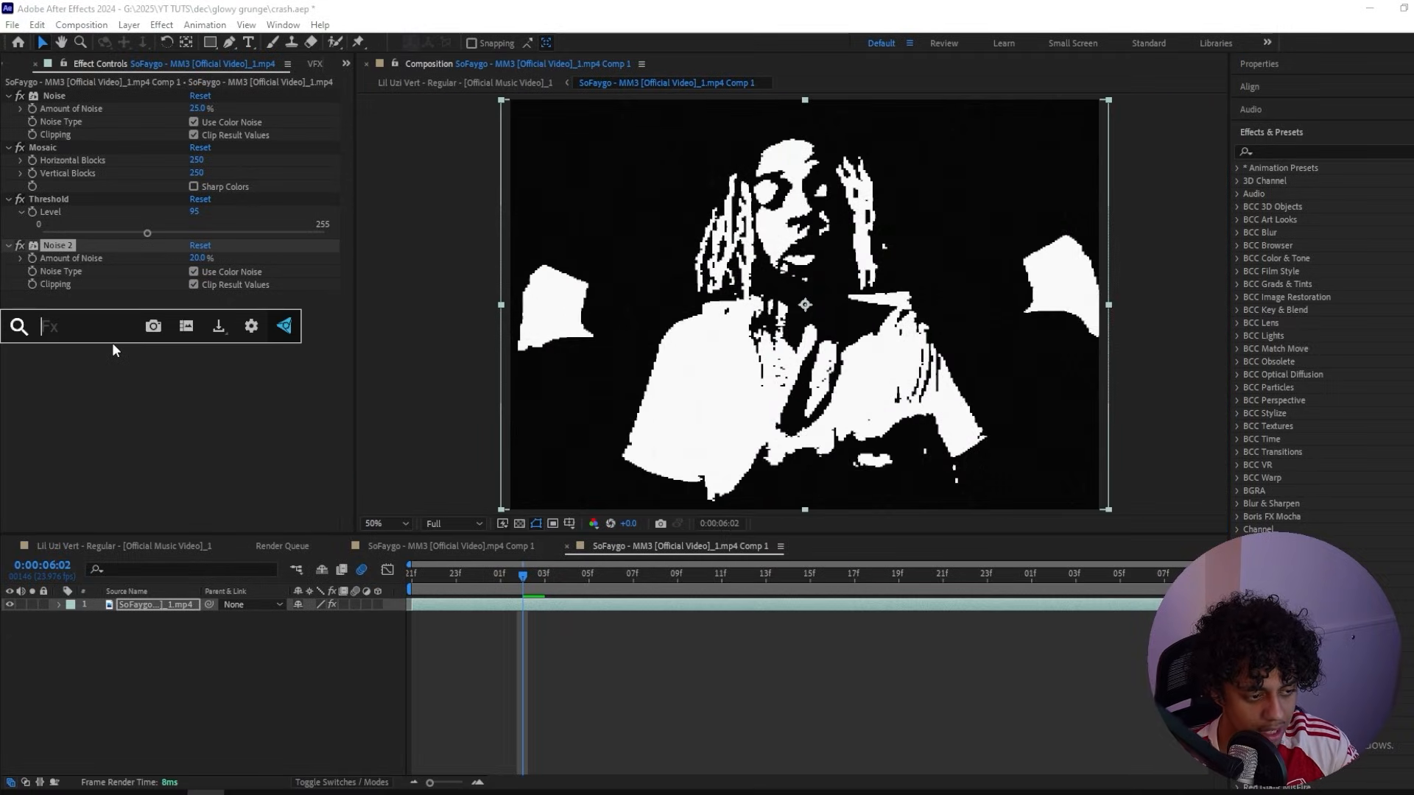
pyautogui.write('luma')
pyautogui.press('Return')
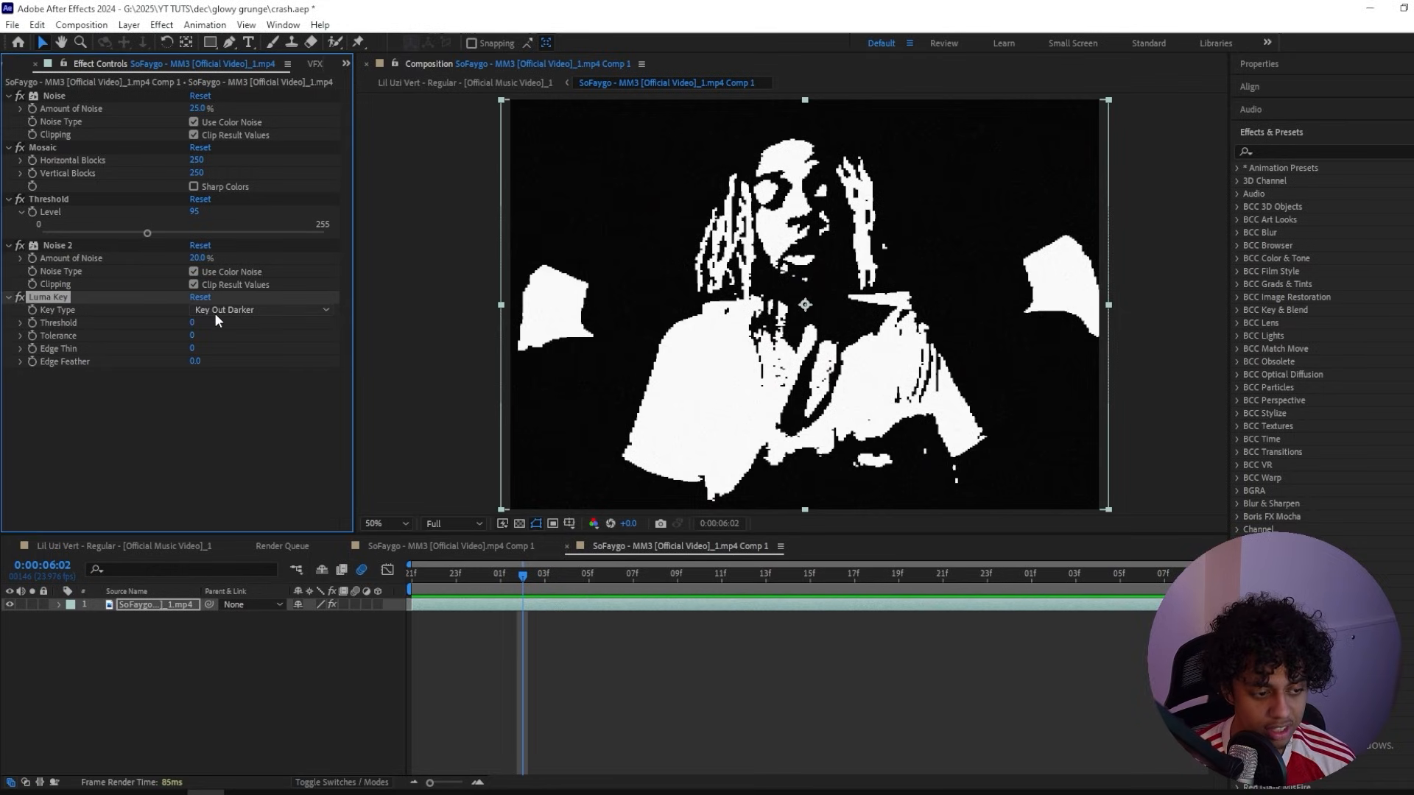
pyautogui.click(215, 314)
pyautogui.click(228, 328)
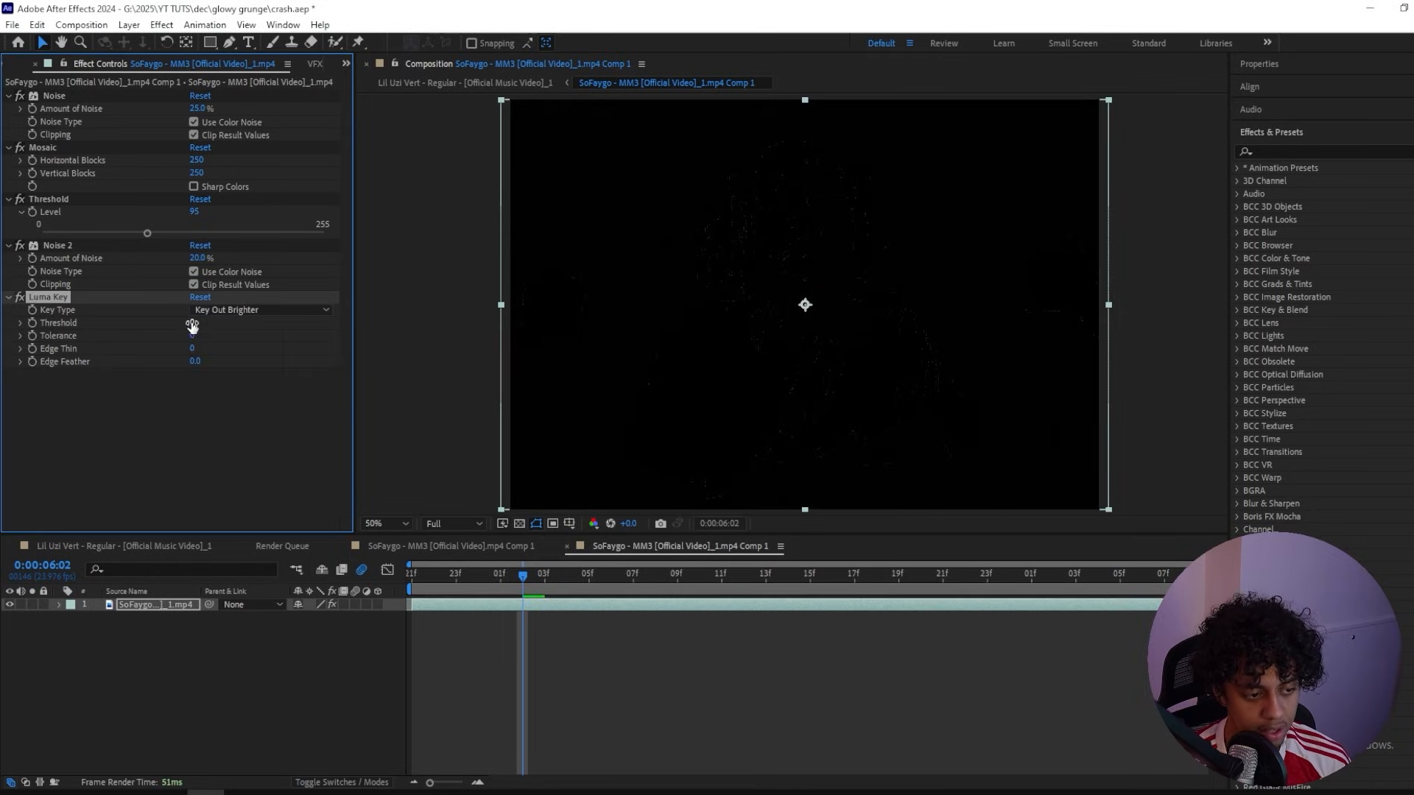
pyautogui.moveTo(192, 326); pyautogui.dragTo(413, 324)
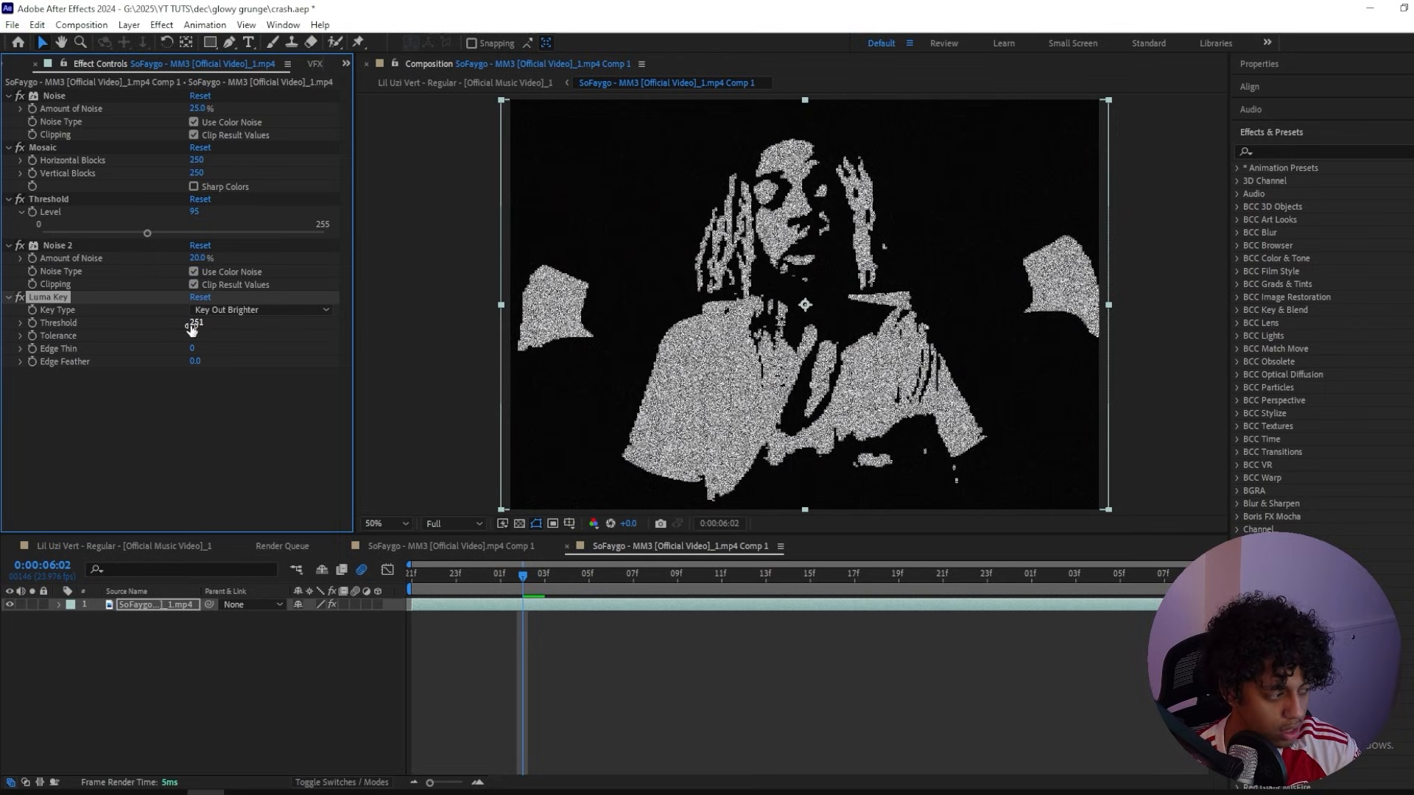
# Step: Add the NTSC-rs effect to the clip and set its Composite preemphasis to 2
pyautogui.hotkey('ctrl', 'space')
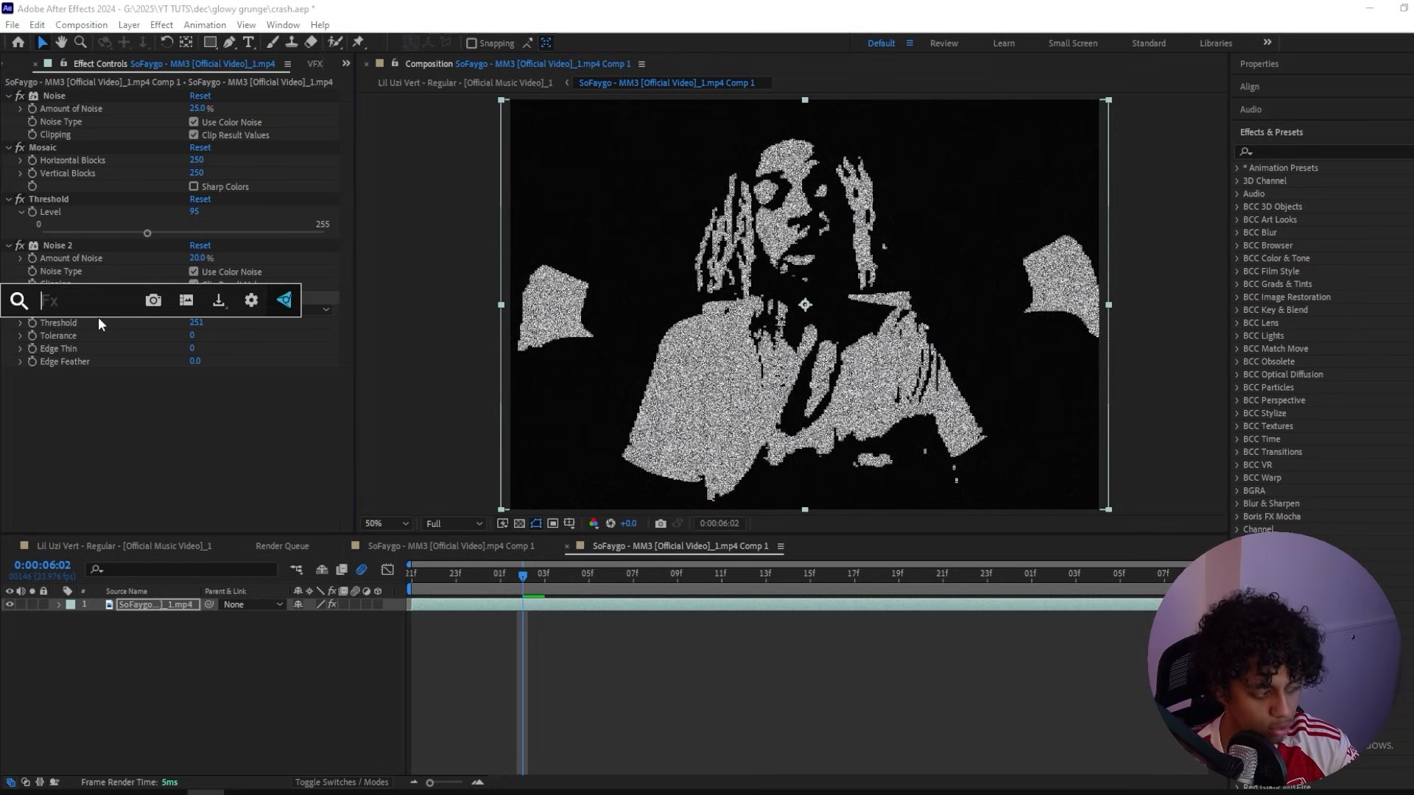
pyautogui.write('ntesc')
pyautogui.press('BackSpace')
pyautogui.press('BackSpace')
pyautogui.press('BackSpace')
pyautogui.write('sc')
pyautogui.press('Return')
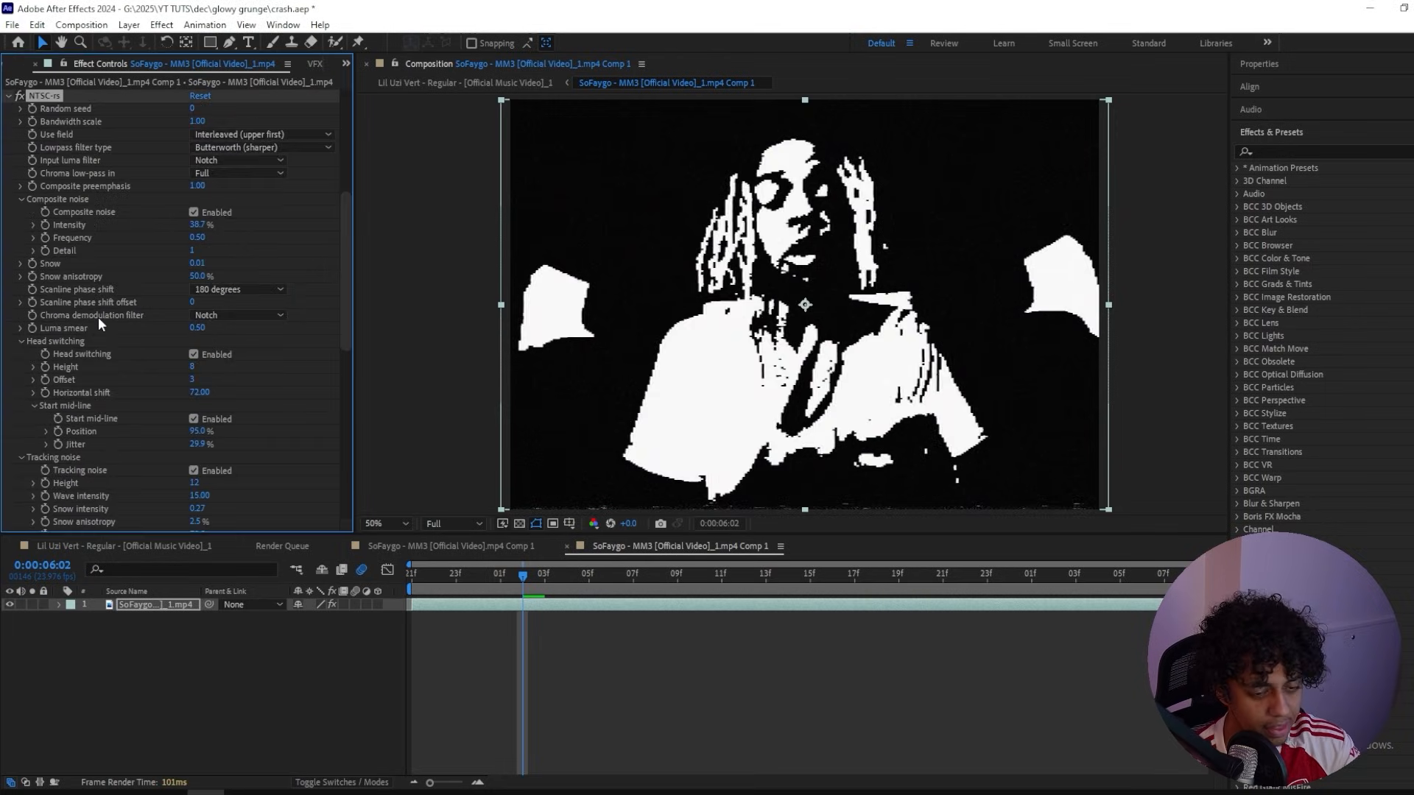
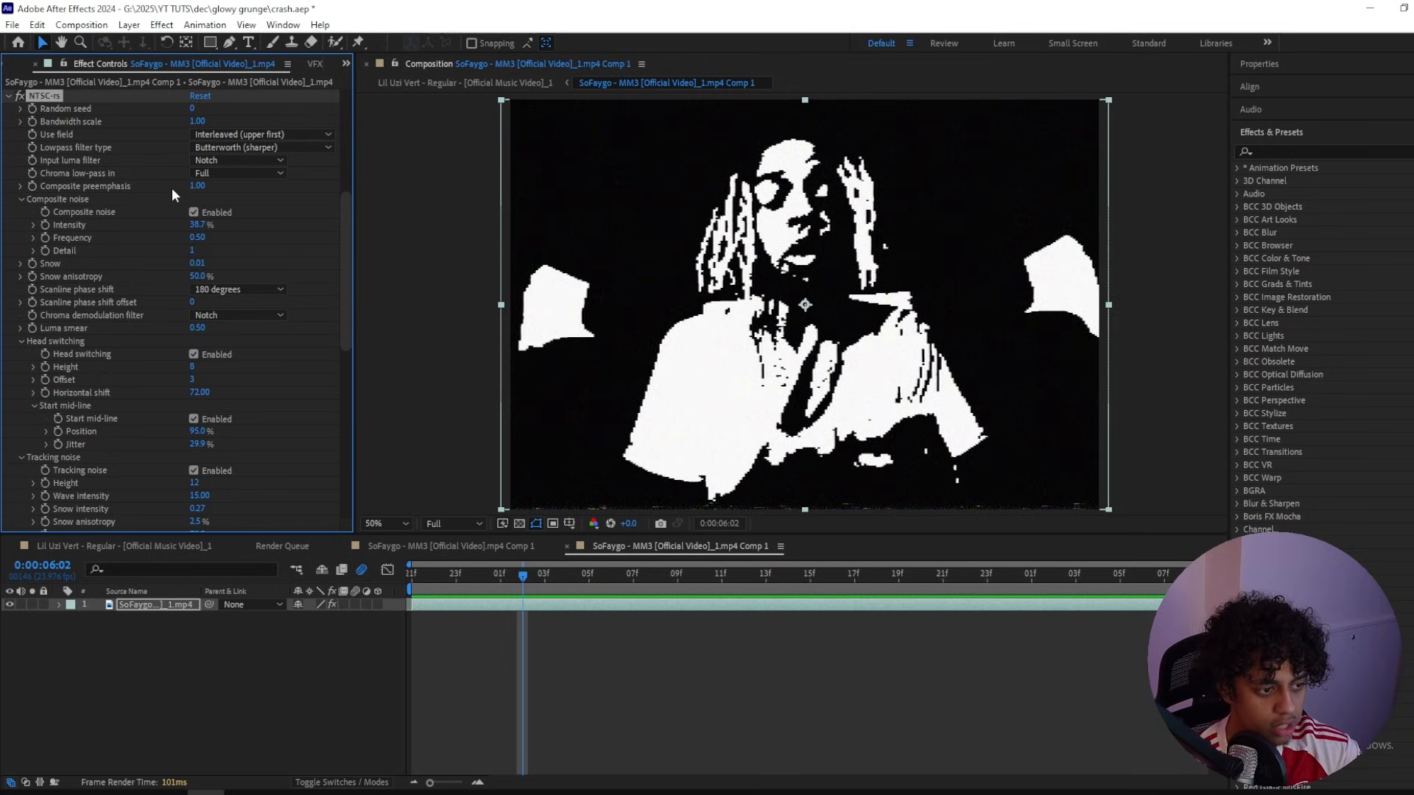
pyautogui.click(194, 186)
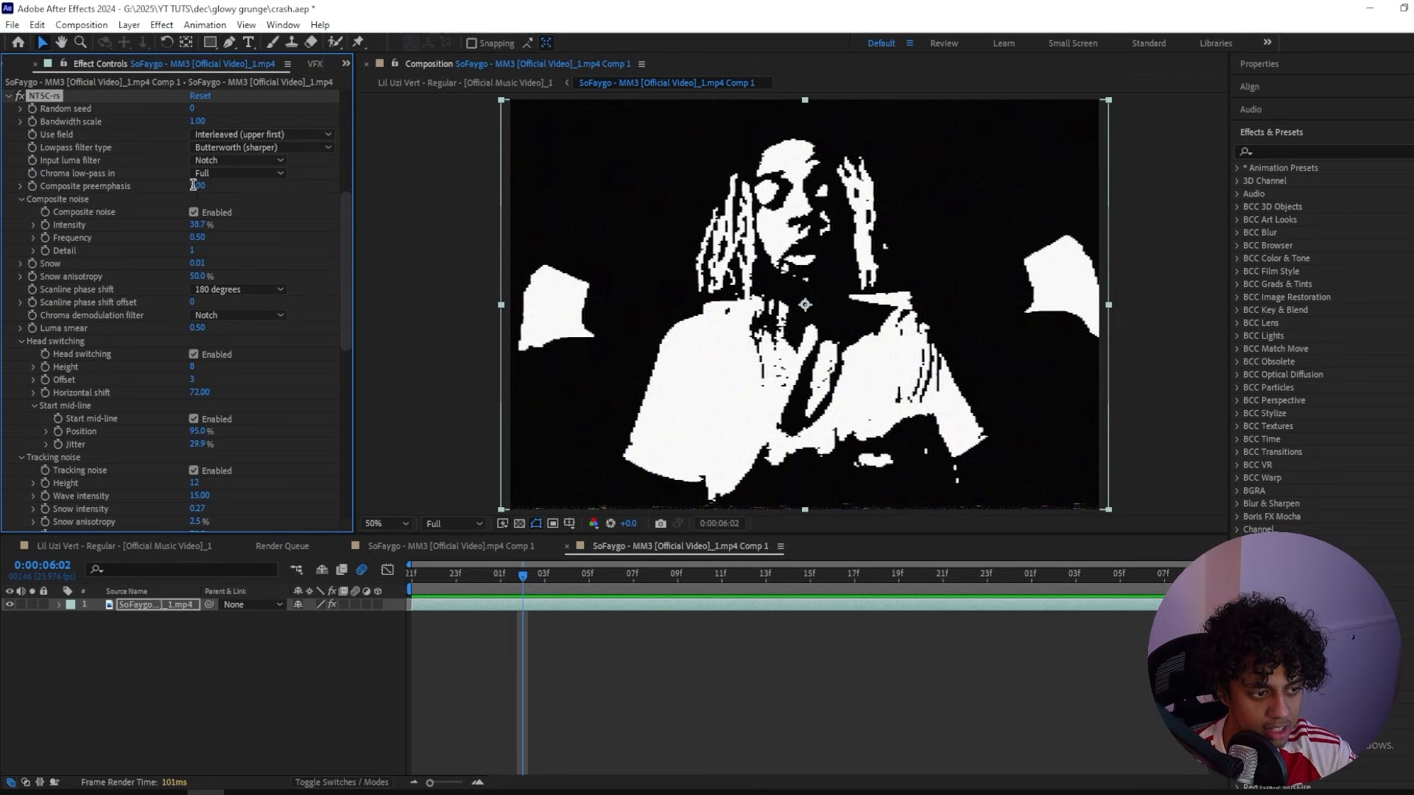
pyautogui.write('2')
pyautogui.press('Return')
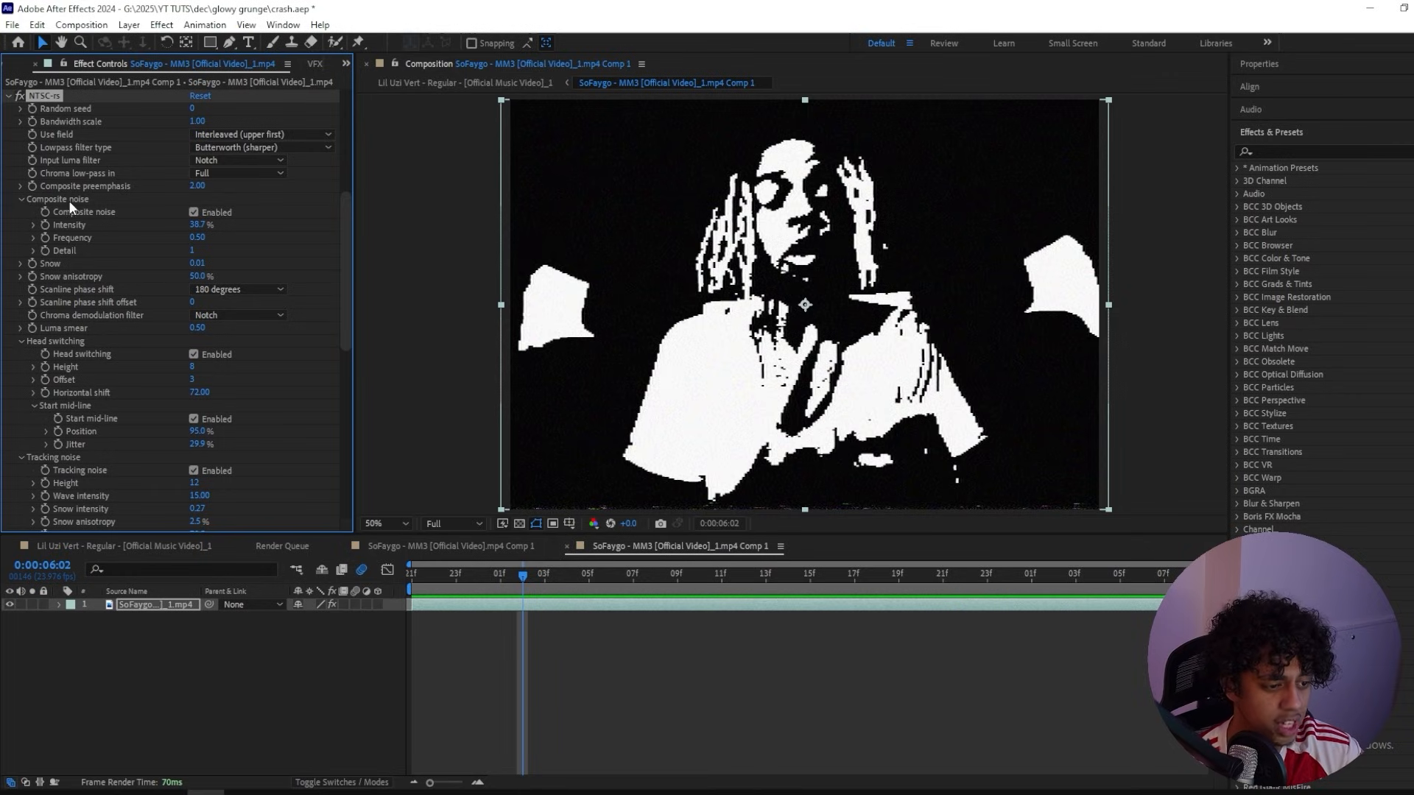
# Step: Set the NTSC-rs Composite noise Intensity to 100% and its Frequency to 1
pyautogui.click(196, 225)
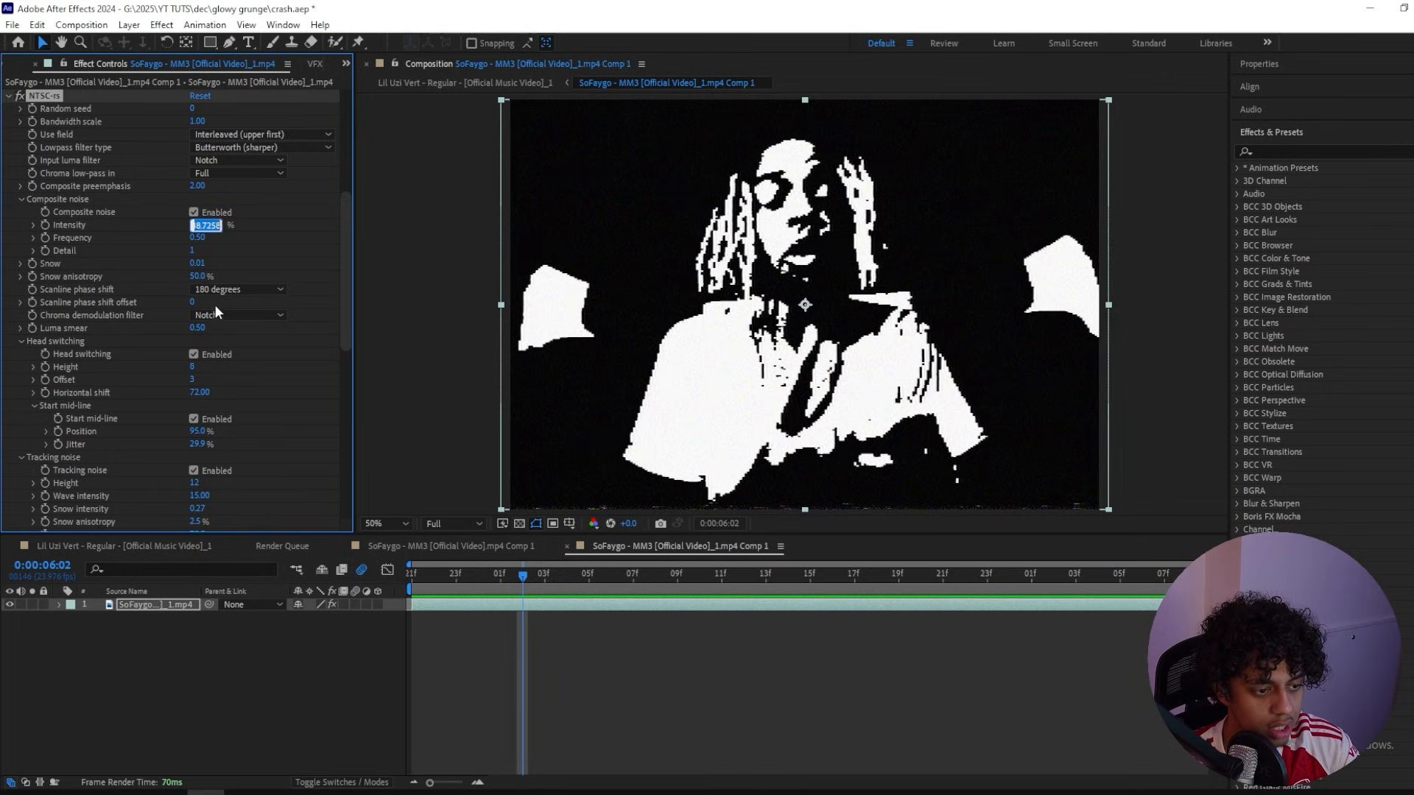
pyautogui.write('100')
pyautogui.press('Return')
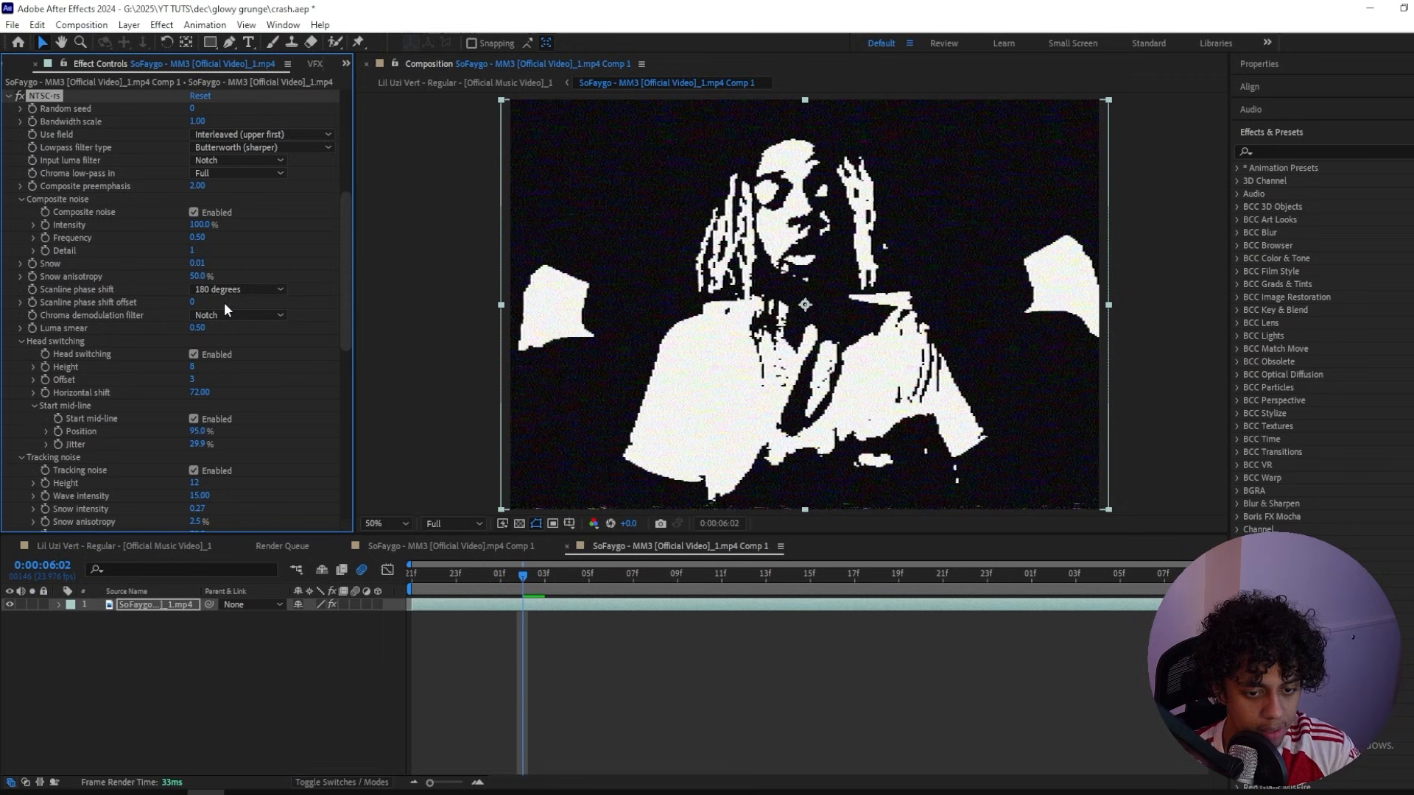
pyautogui.press('Tab')
pyautogui.write('1')
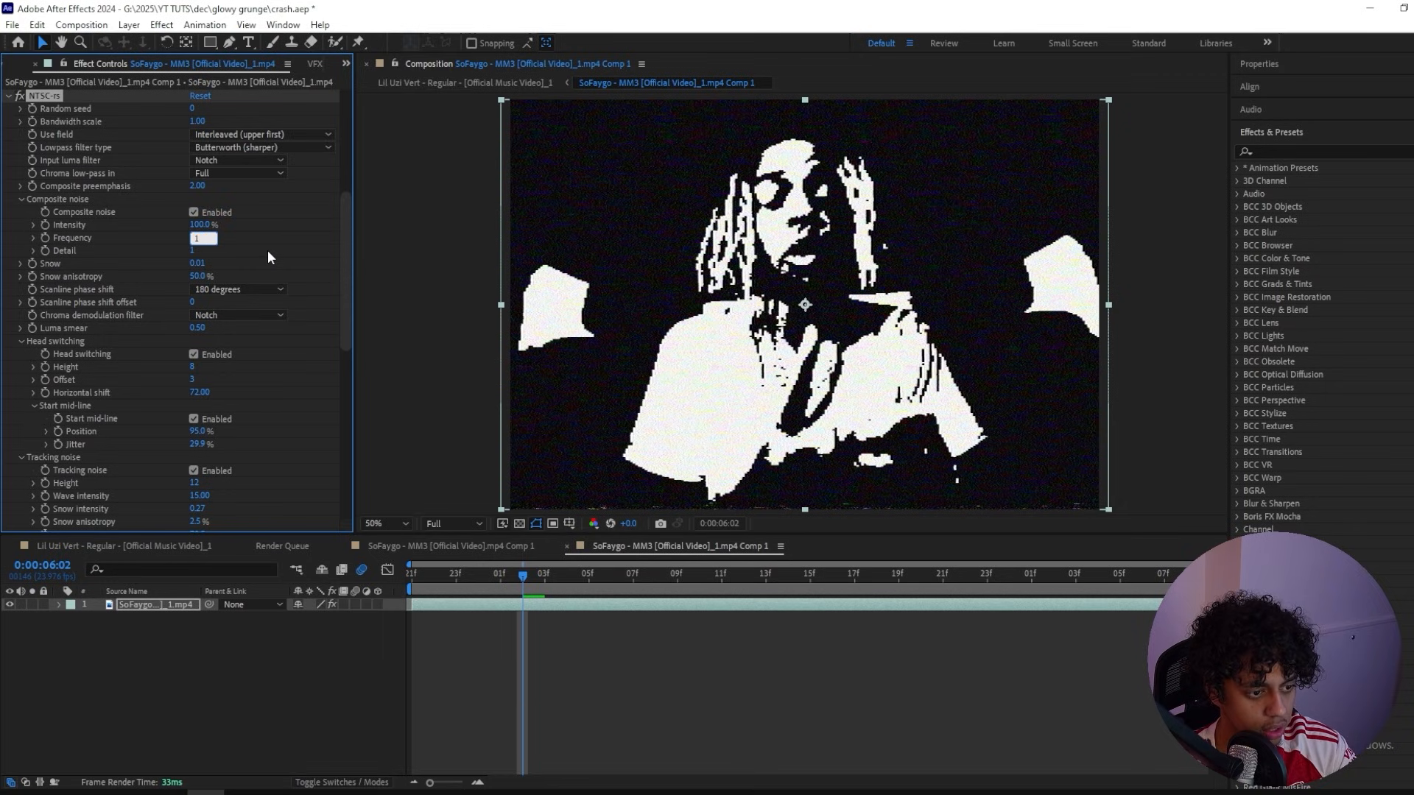
pyautogui.press('Return')
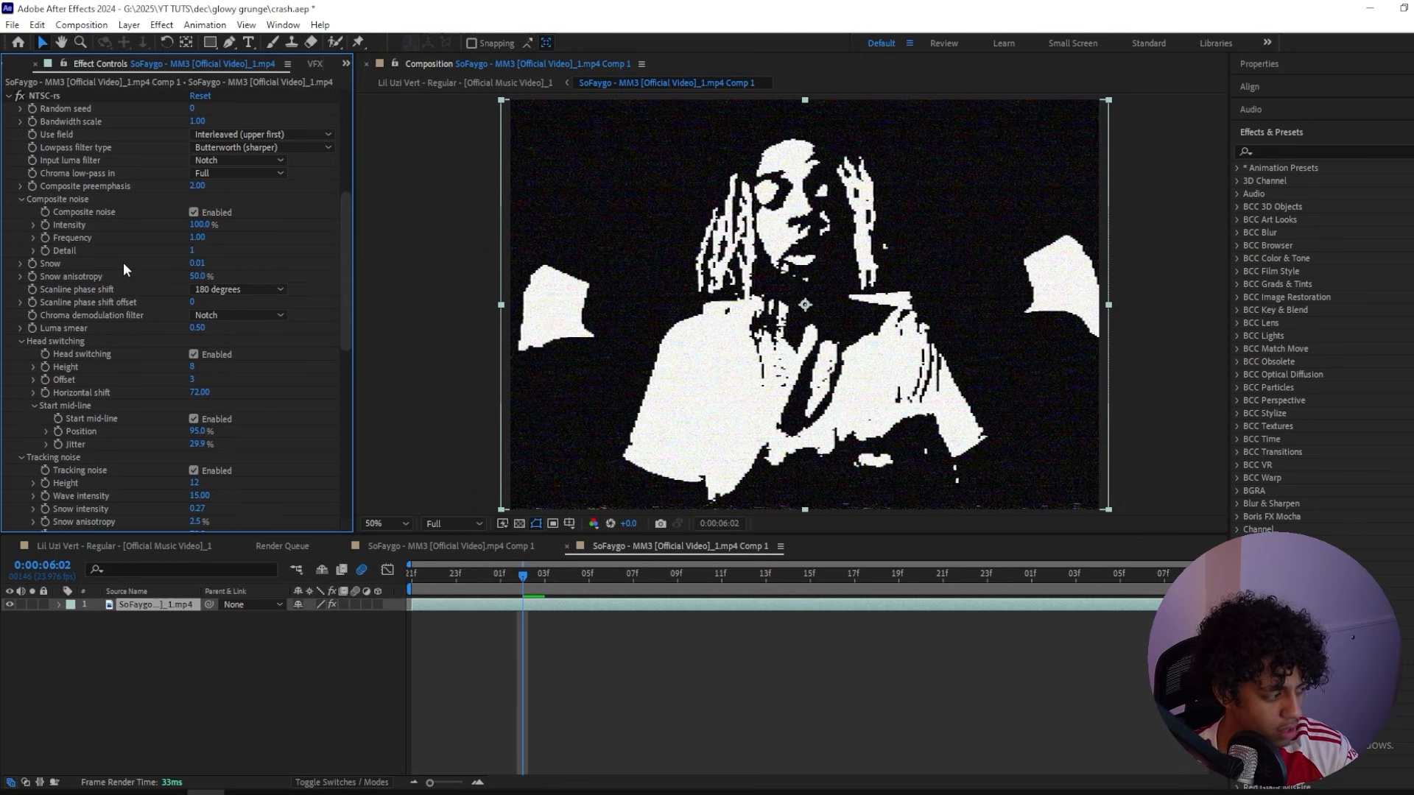
# Step: Set the NTSC-rs Snow value to 2
pyautogui.click(195, 262)
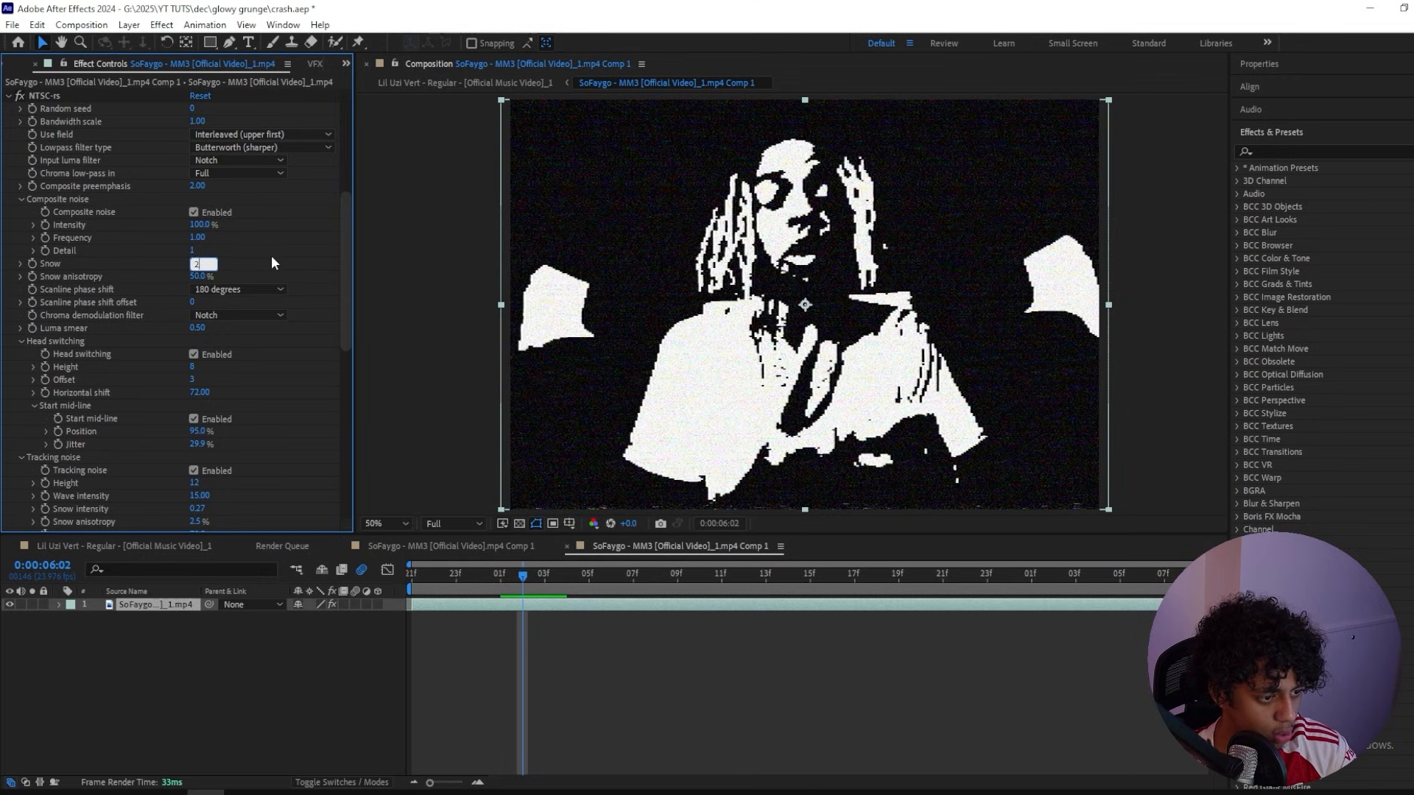
pyautogui.write('2')
pyautogui.press('Return')
# Step: Set the NTSC-rs Tracking noise Height to 120 and fit the composition back into view
pyautogui.scroll(-2, 199, 259)
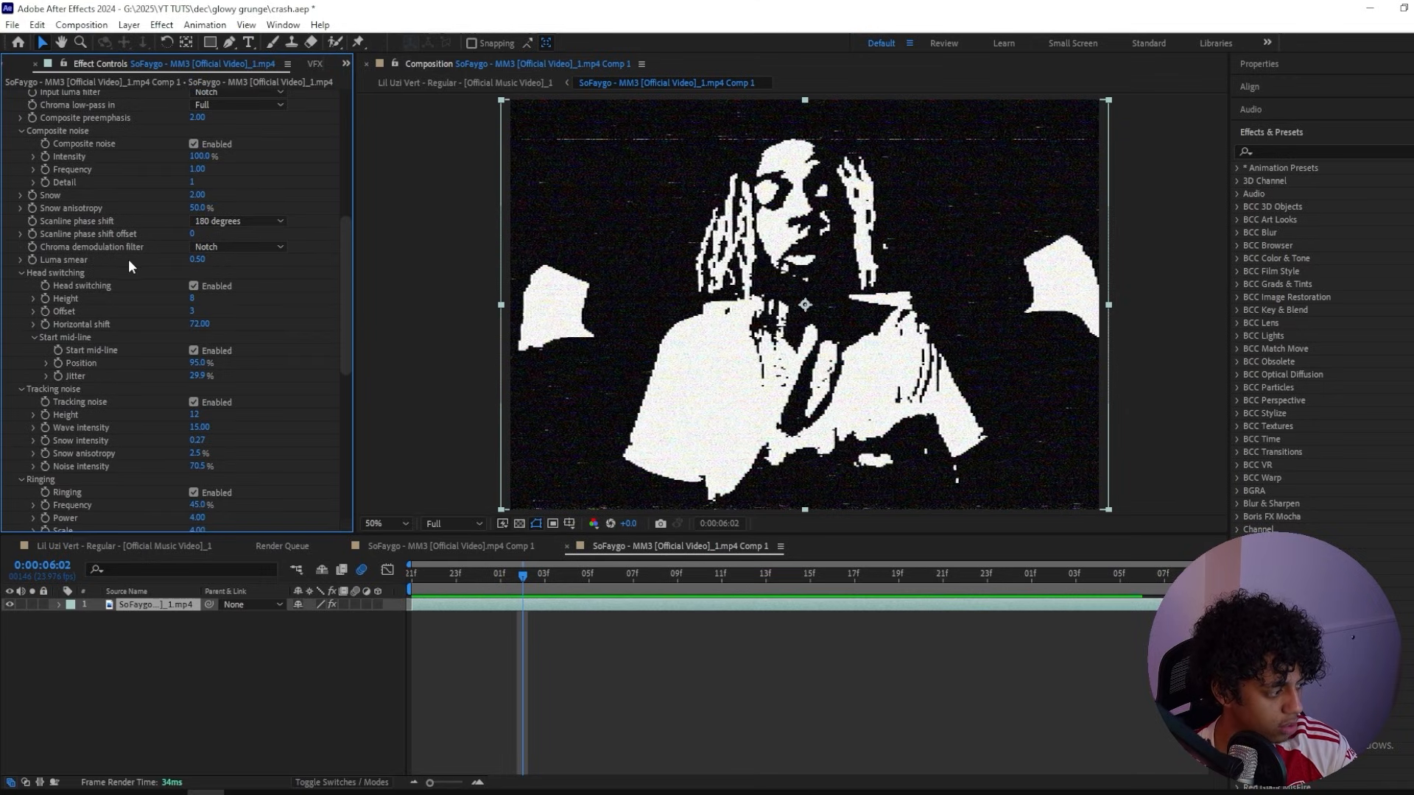
pyautogui.scroll(-1, 128, 260)
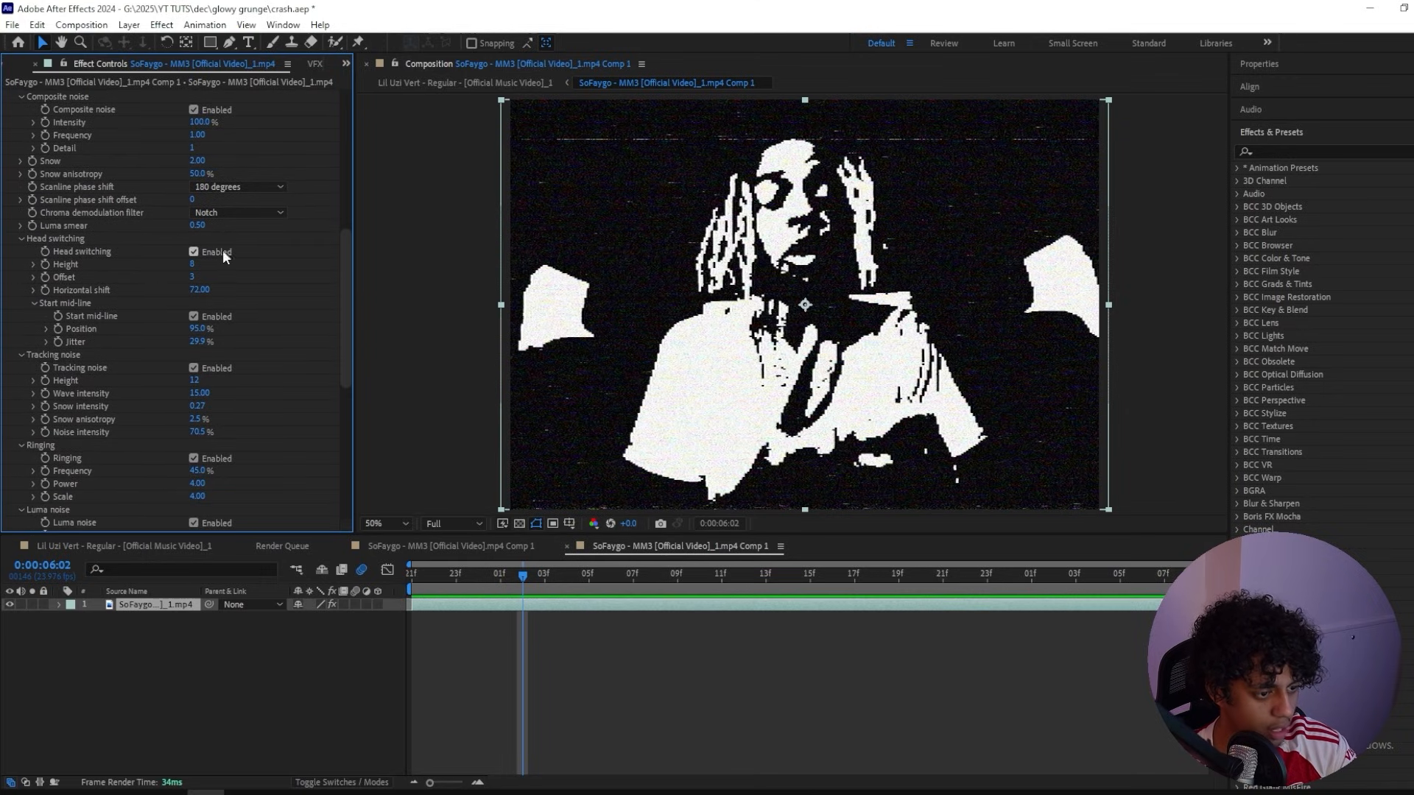
pyautogui.scroll(-1, 201, 254)
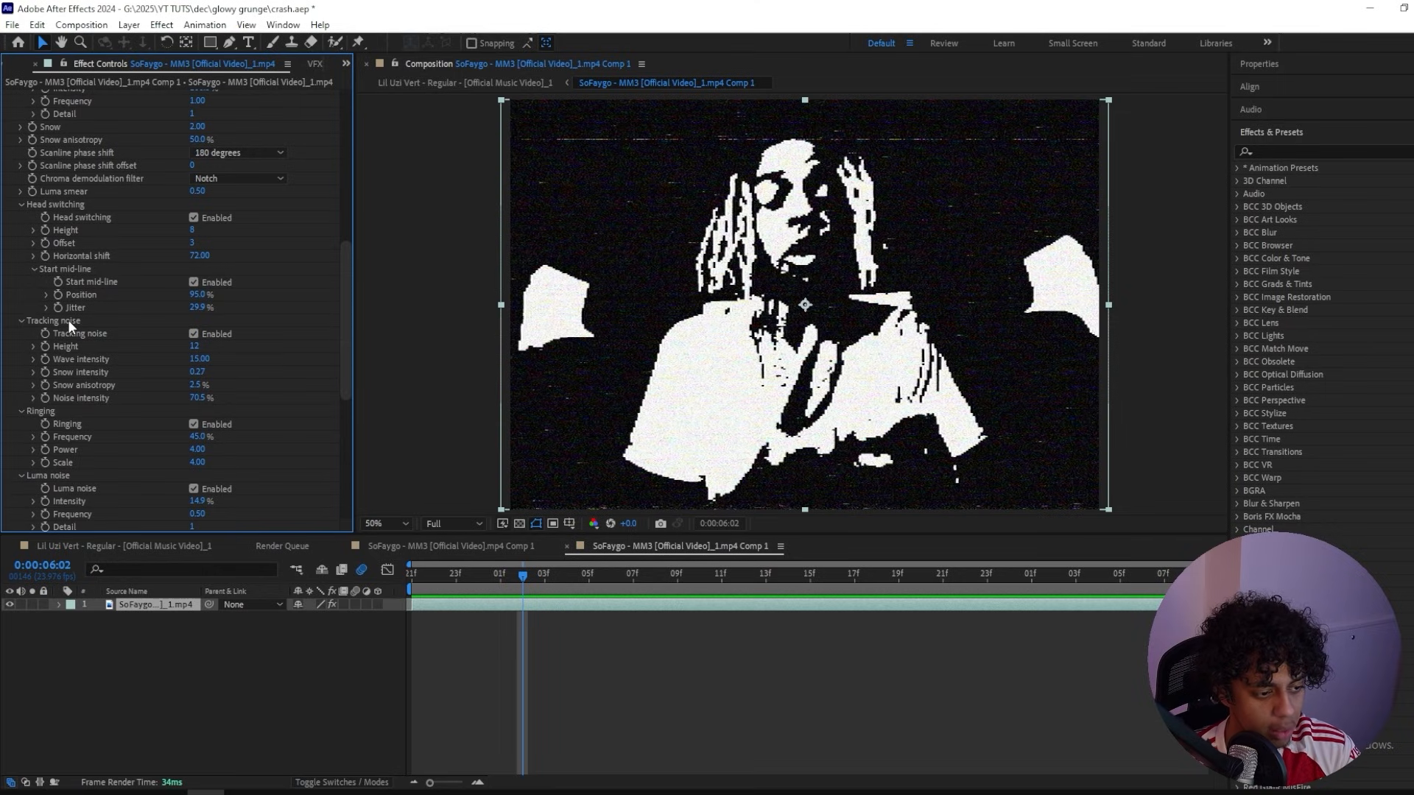
pyautogui.click(195, 346)
pyautogui.write('120')
pyautogui.press('Return')
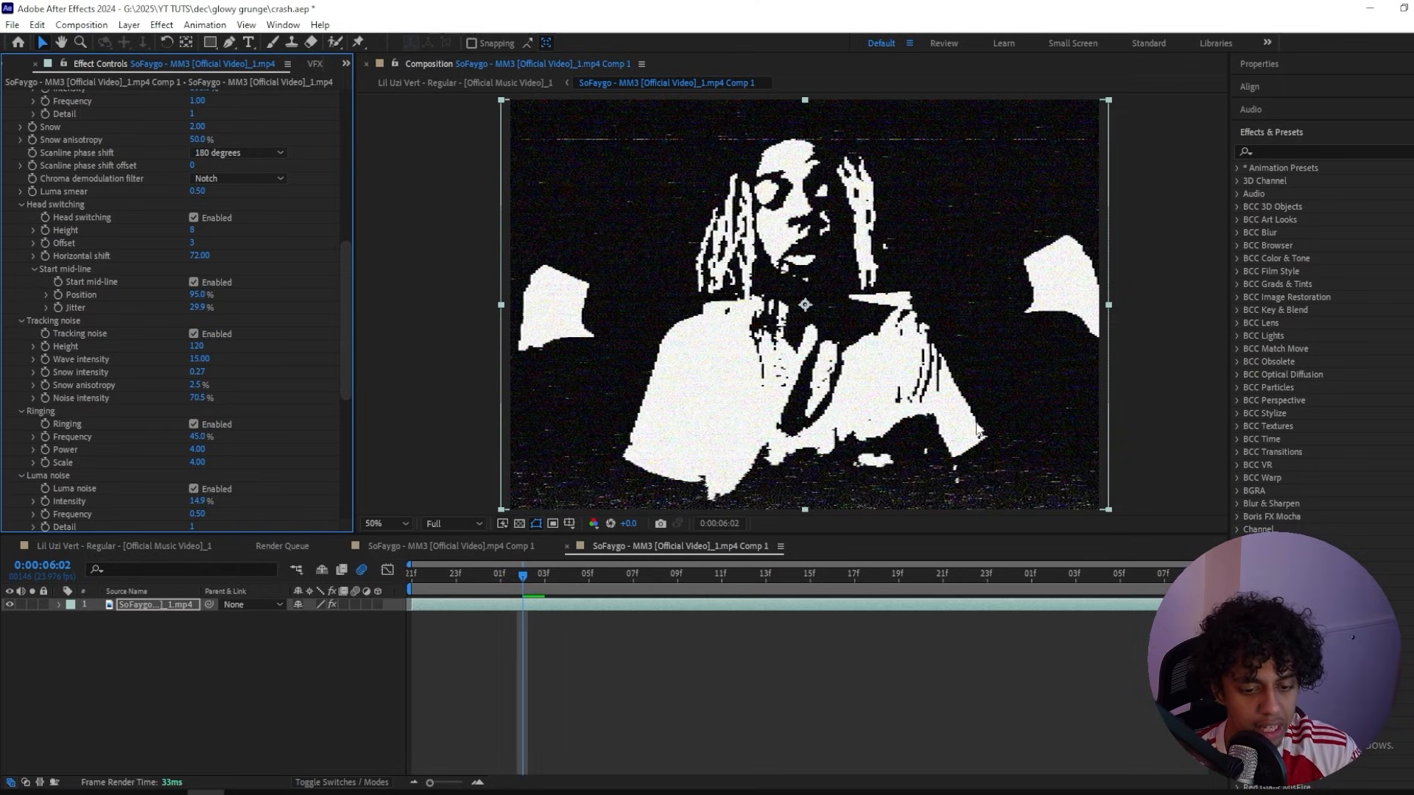
pyautogui.moveTo(976, 423); pyautogui.dragTo(901, 364)
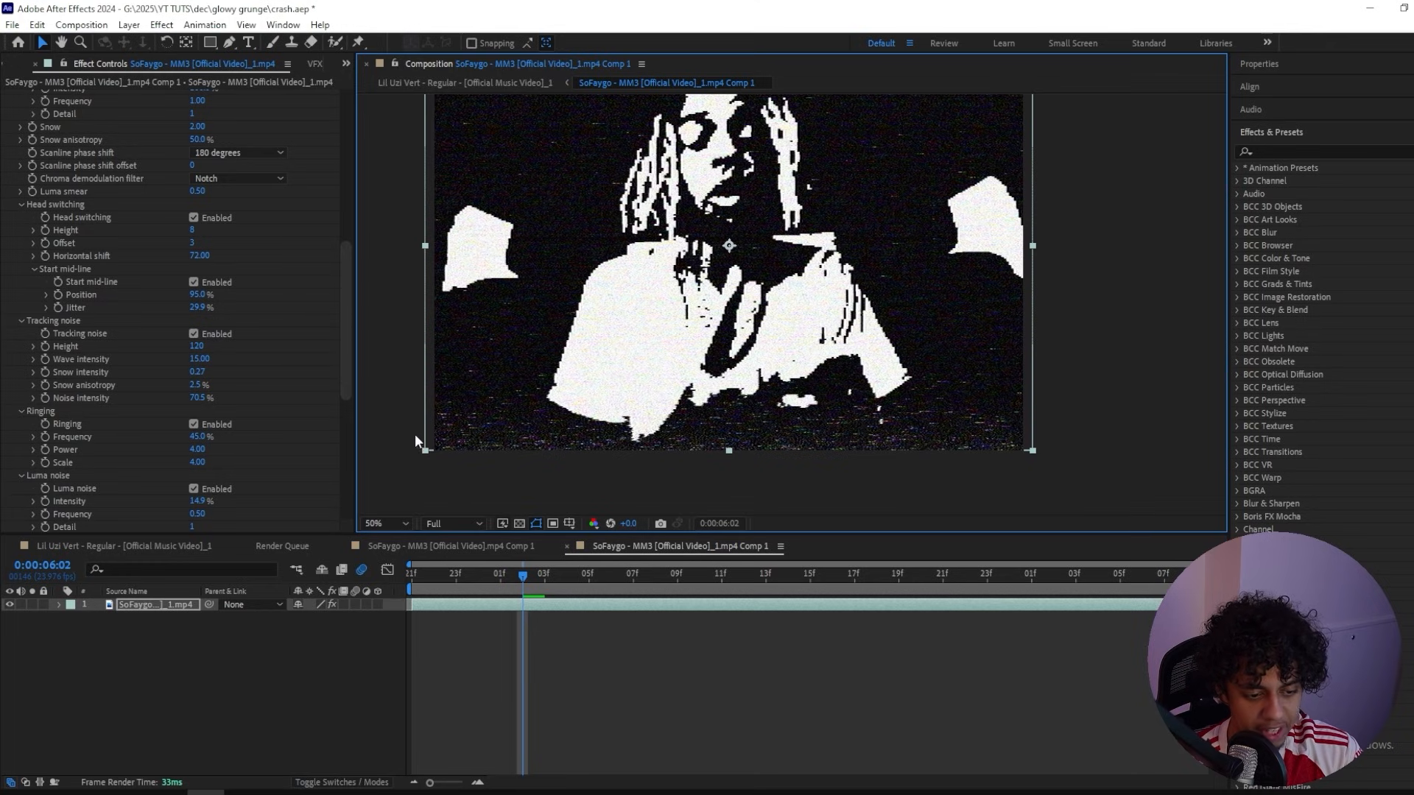
pyautogui.click(391, 525)
pyautogui.click(391, 254)
# Step: Raise the Snow intensity of the NTSC-rs Tracking noise to 0.60
pyautogui.click(199, 346)
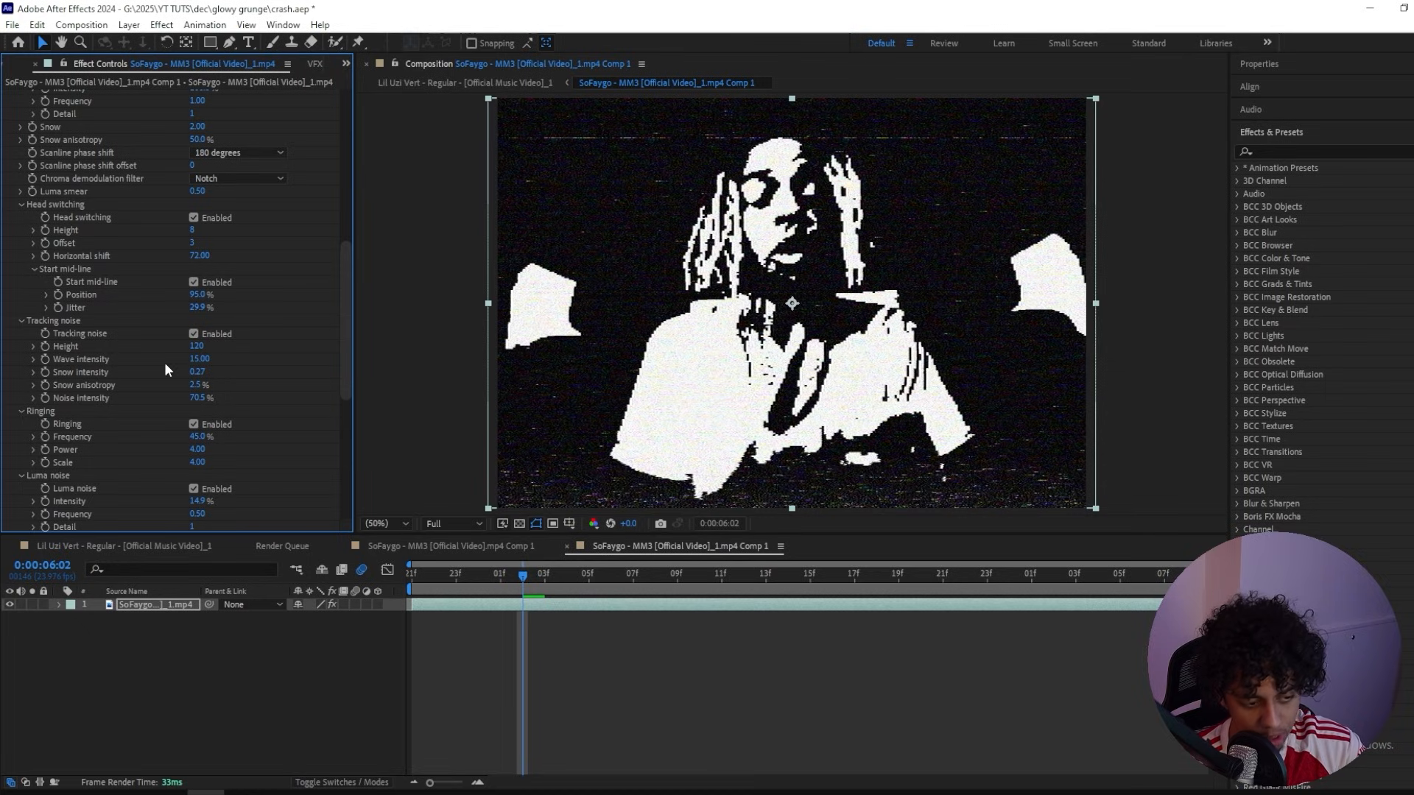
pyautogui.write('60')
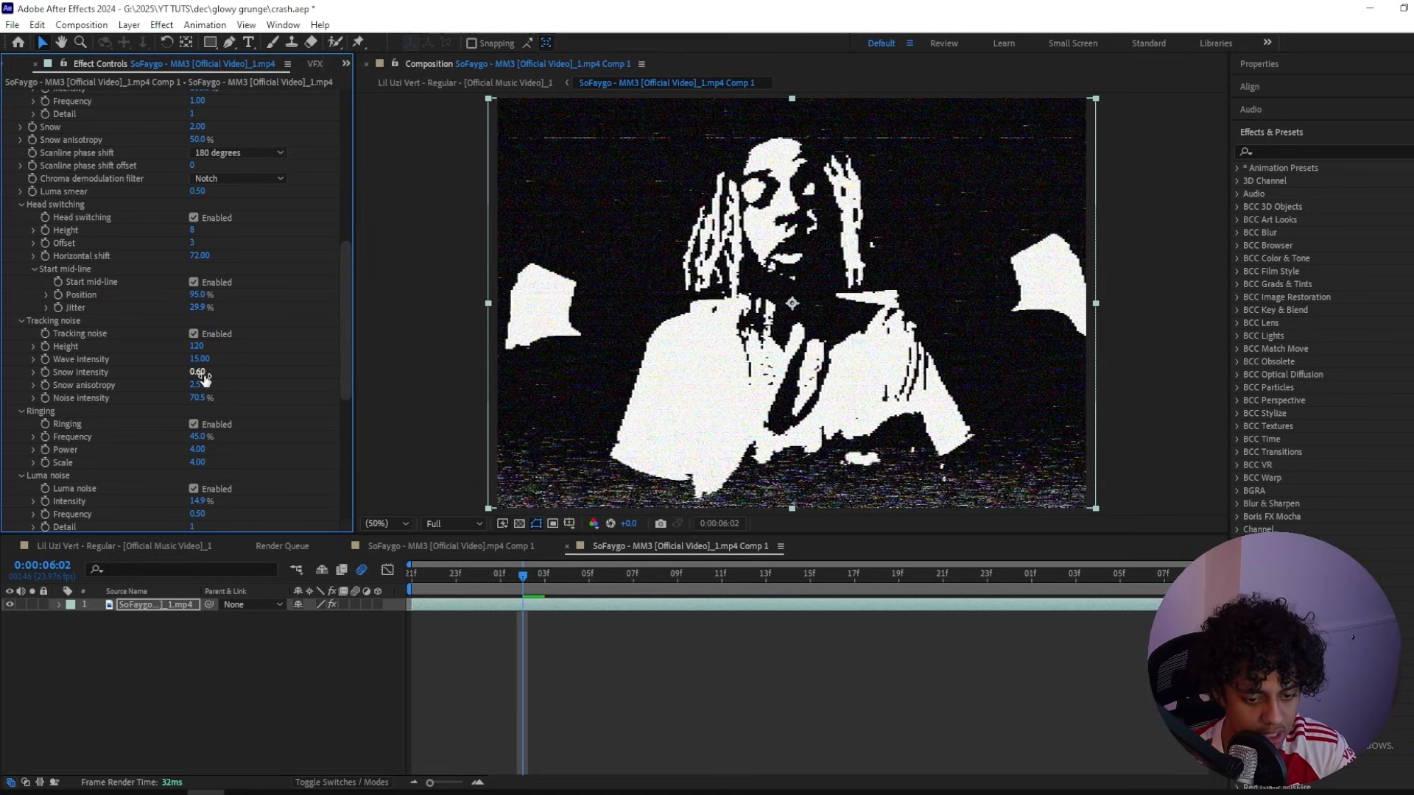
pyautogui.press('Return')
pyautogui.scroll(-3, 665, 373)
pyautogui.click(374, 525)
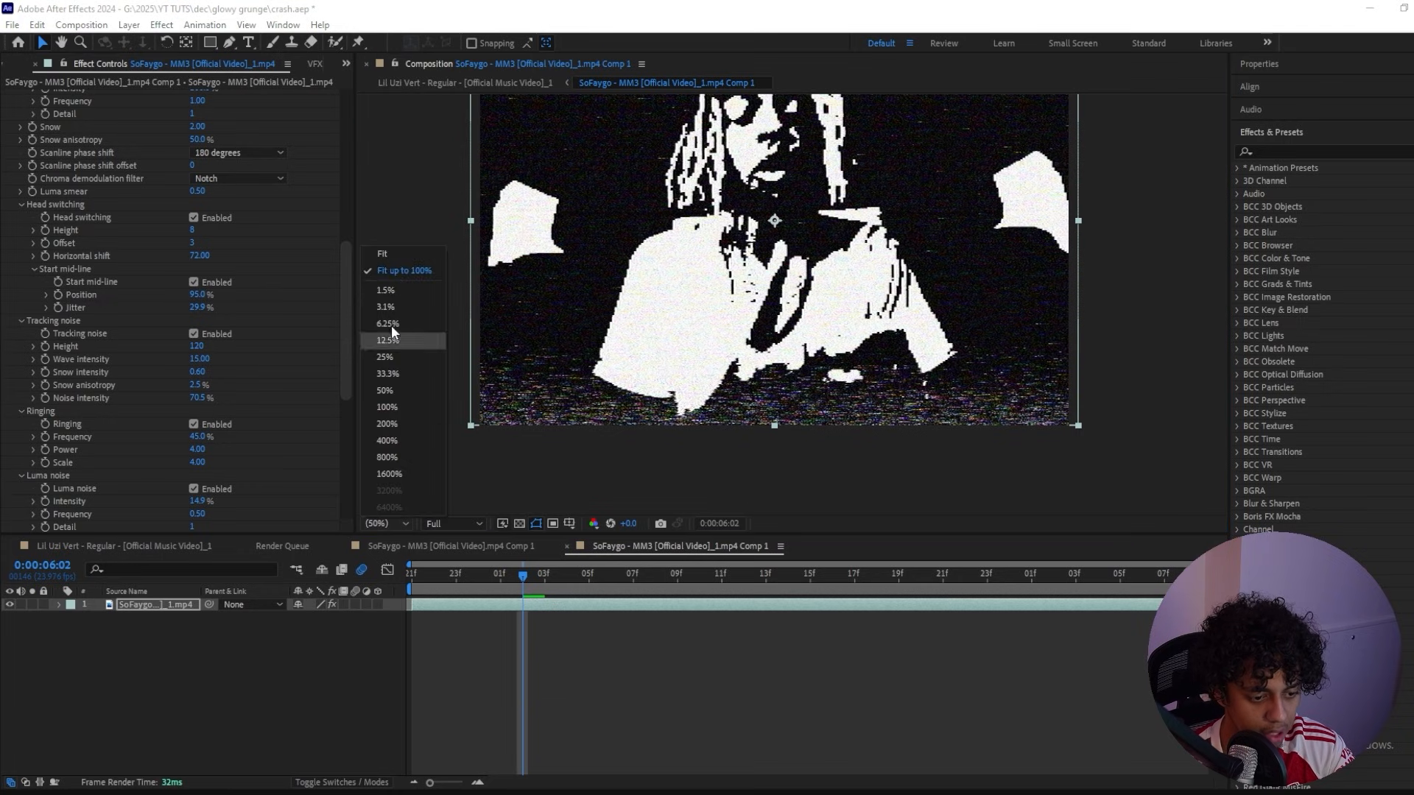
pyautogui.click(397, 270)
# Step: Set the NTSC-rs Chroma noise Intensity to 83%
pyautogui.scroll(-3, 182, 342)
pyautogui.click(197, 309)
pyautogui.write('72')
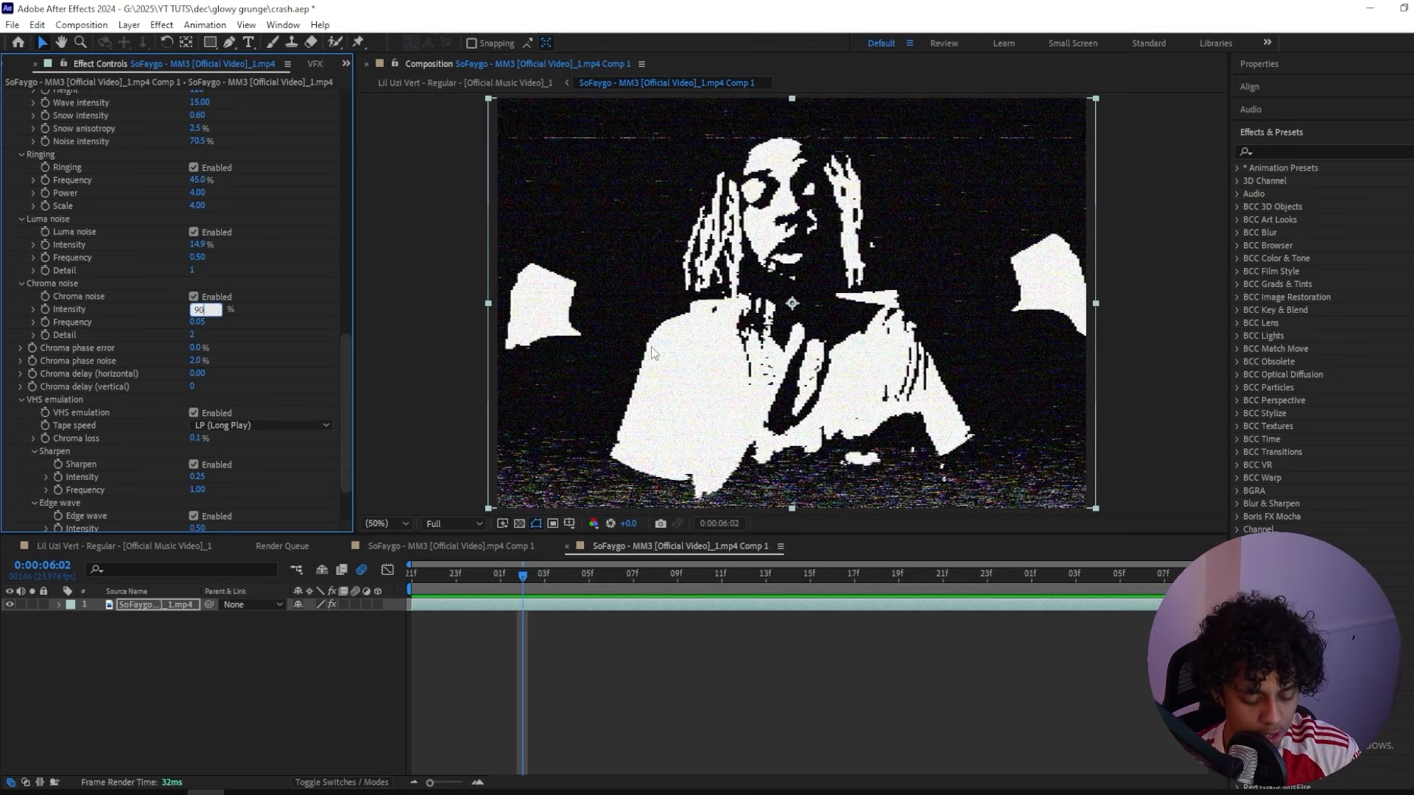
pyautogui.press('Return')
pyautogui.moveTo(186, 313)
pyautogui.mouseDown()
pyautogui.moveTo(249, 318)
pyautogui.moveTo(198, 317)
pyautogui.mouseUp()
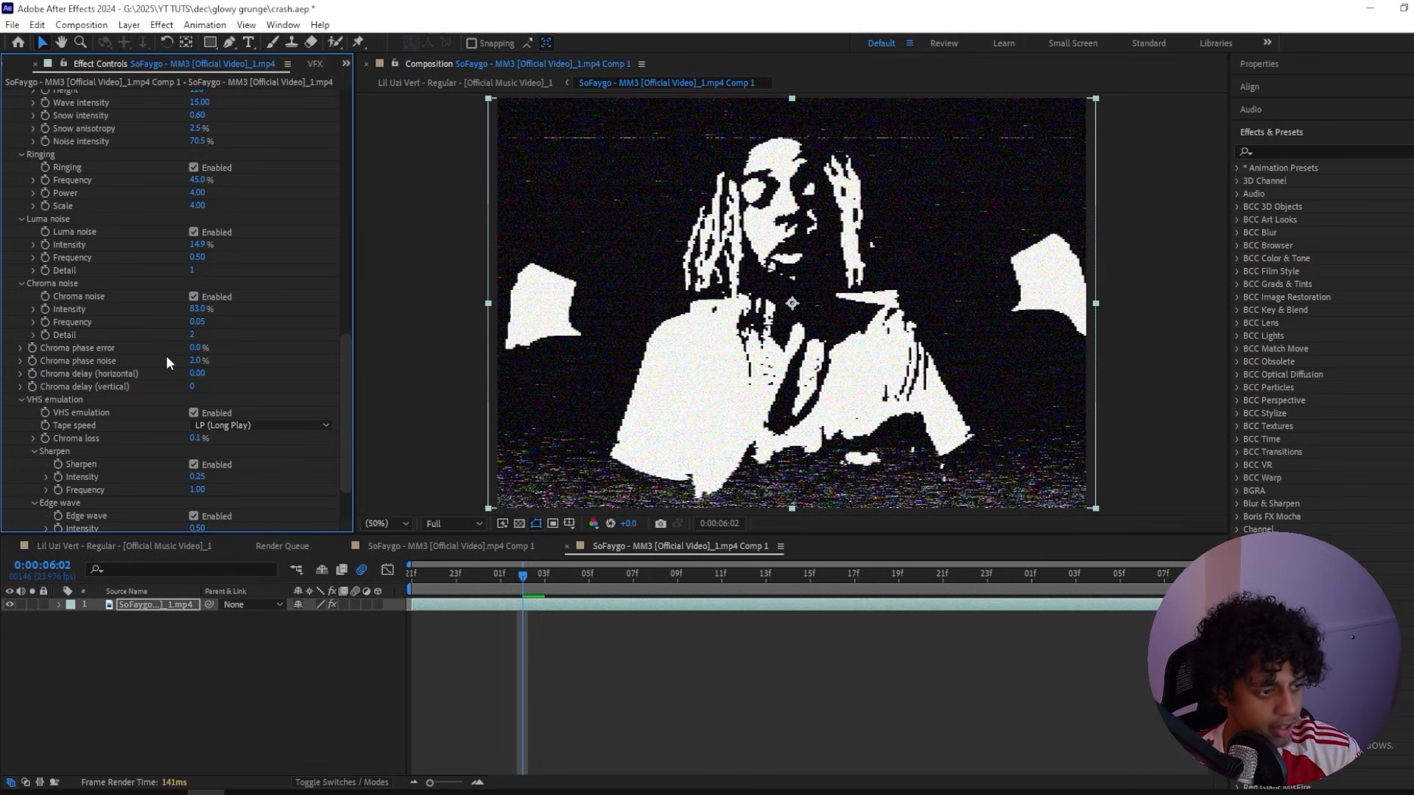
# Step: Set the NTSC-rs Ringing Frequency to 85%
pyautogui.scroll(2, 168, 346)
pyautogui.click(199, 249)
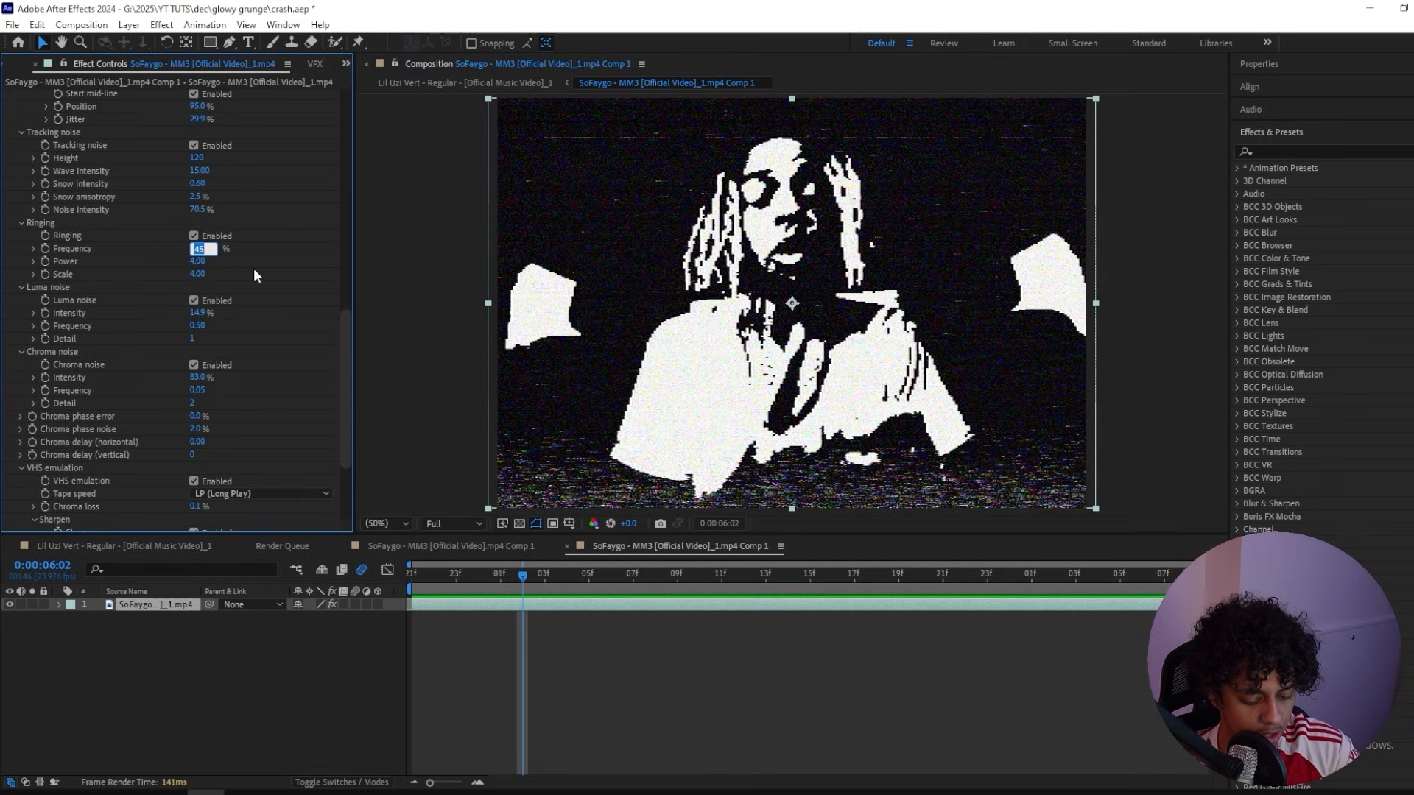
pyautogui.write('85')
pyautogui.press('Return')
pyautogui.scroll(-1, 92, 281)
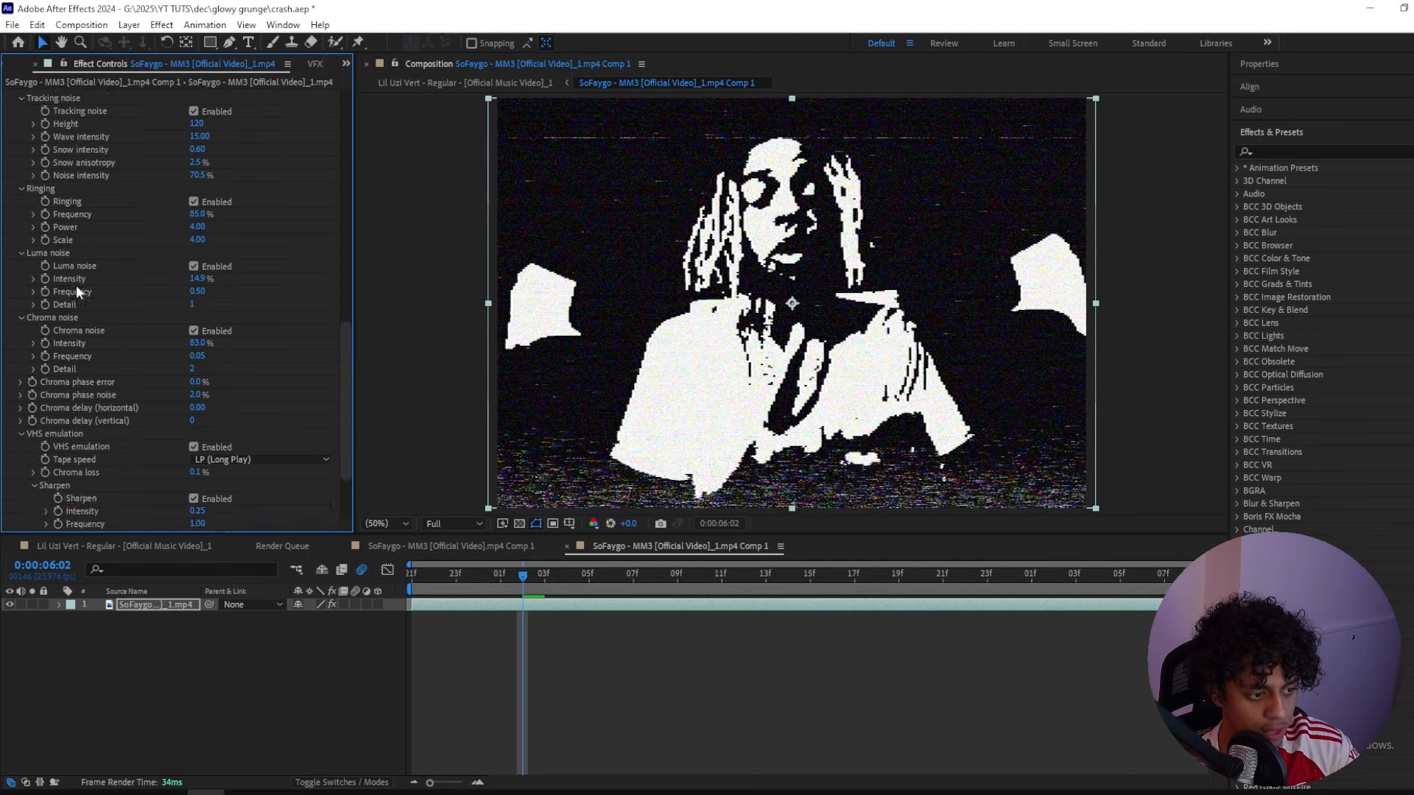
# Step: Set the NTSC-rs Luma noise Intensity to 70%
pyautogui.click(199, 279)
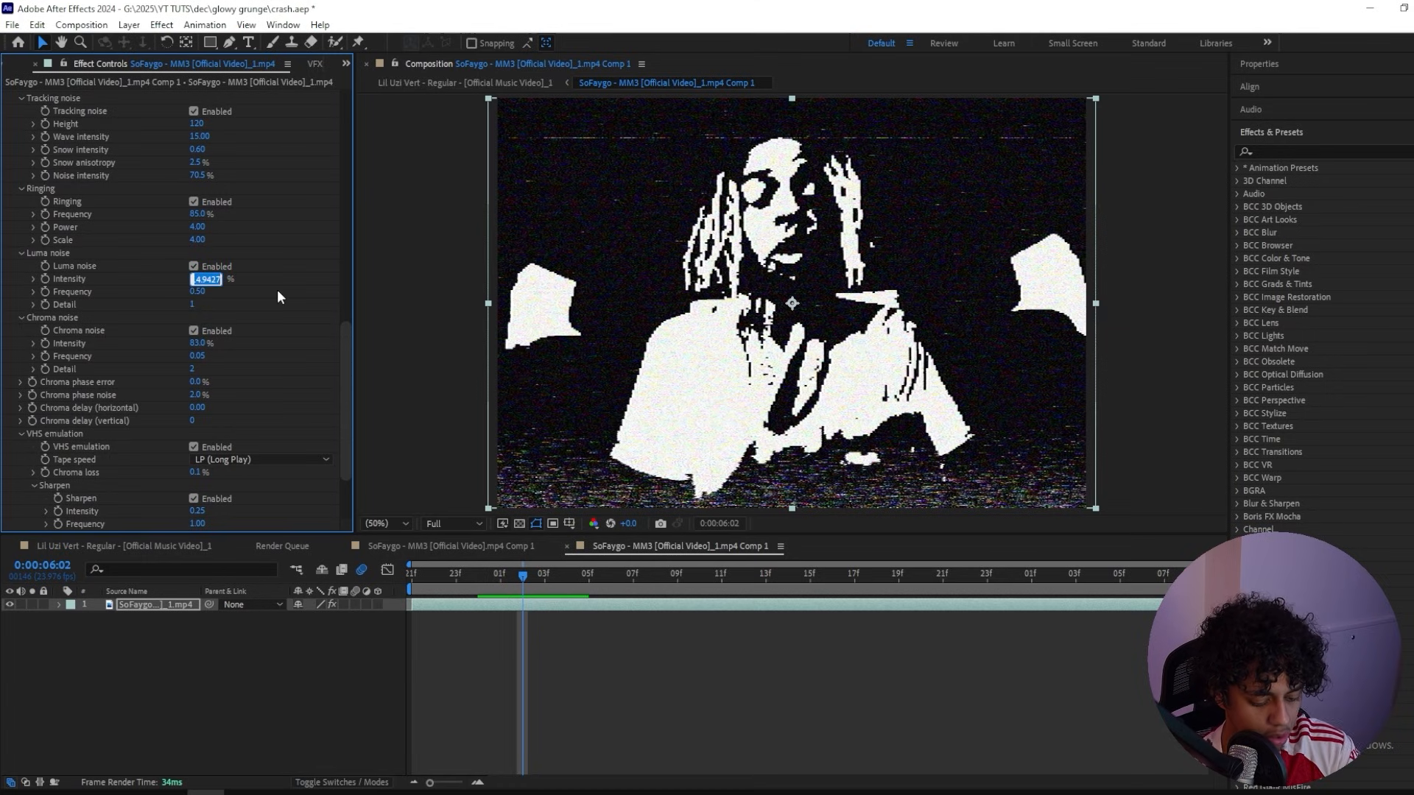
pyautogui.write('70')
pyautogui.press('Return')
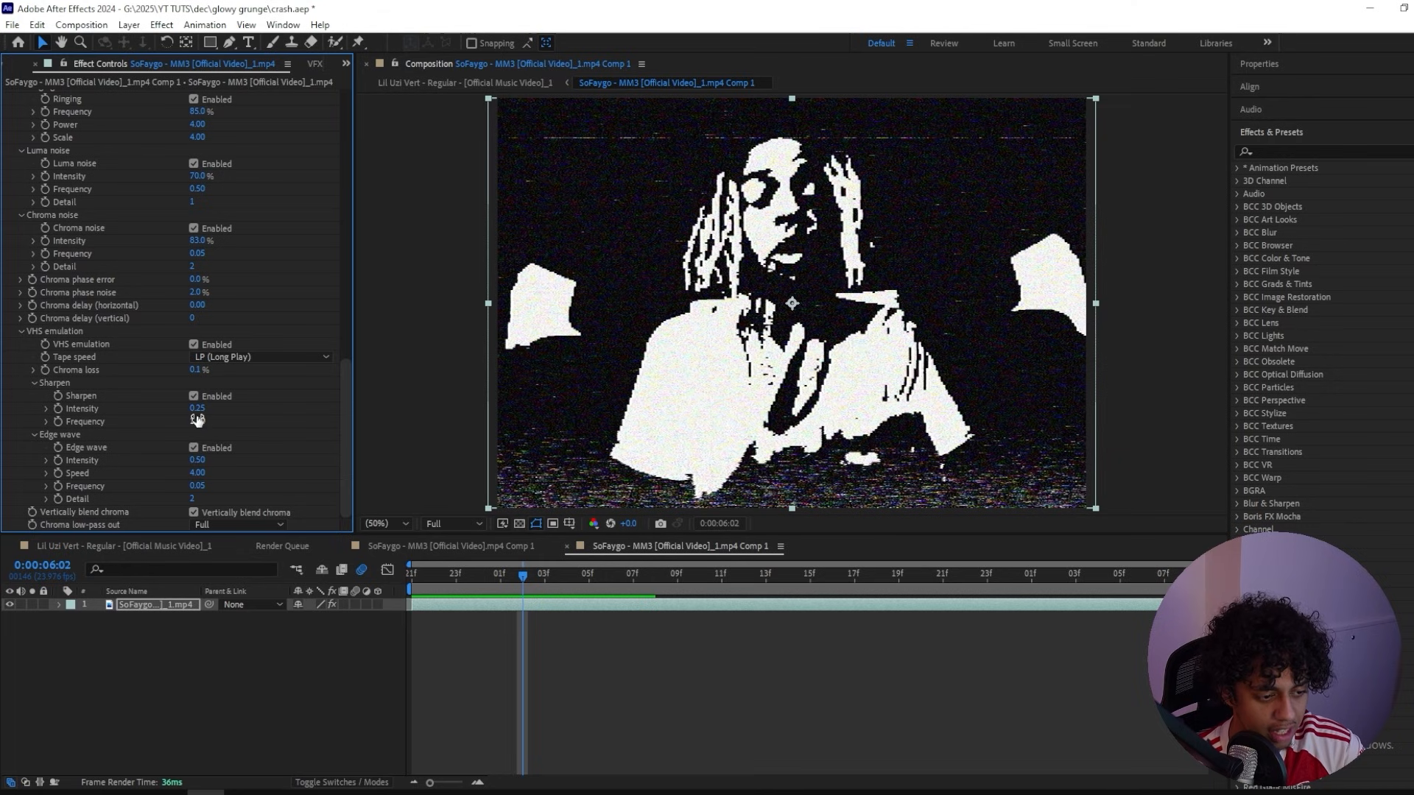
# Step: Try a VHS emulation Sharpen Intensity of about 4.12 in NTSC-rs and undo it
pyautogui.moveTo(196, 408); pyautogui.dragTo(449, 372)
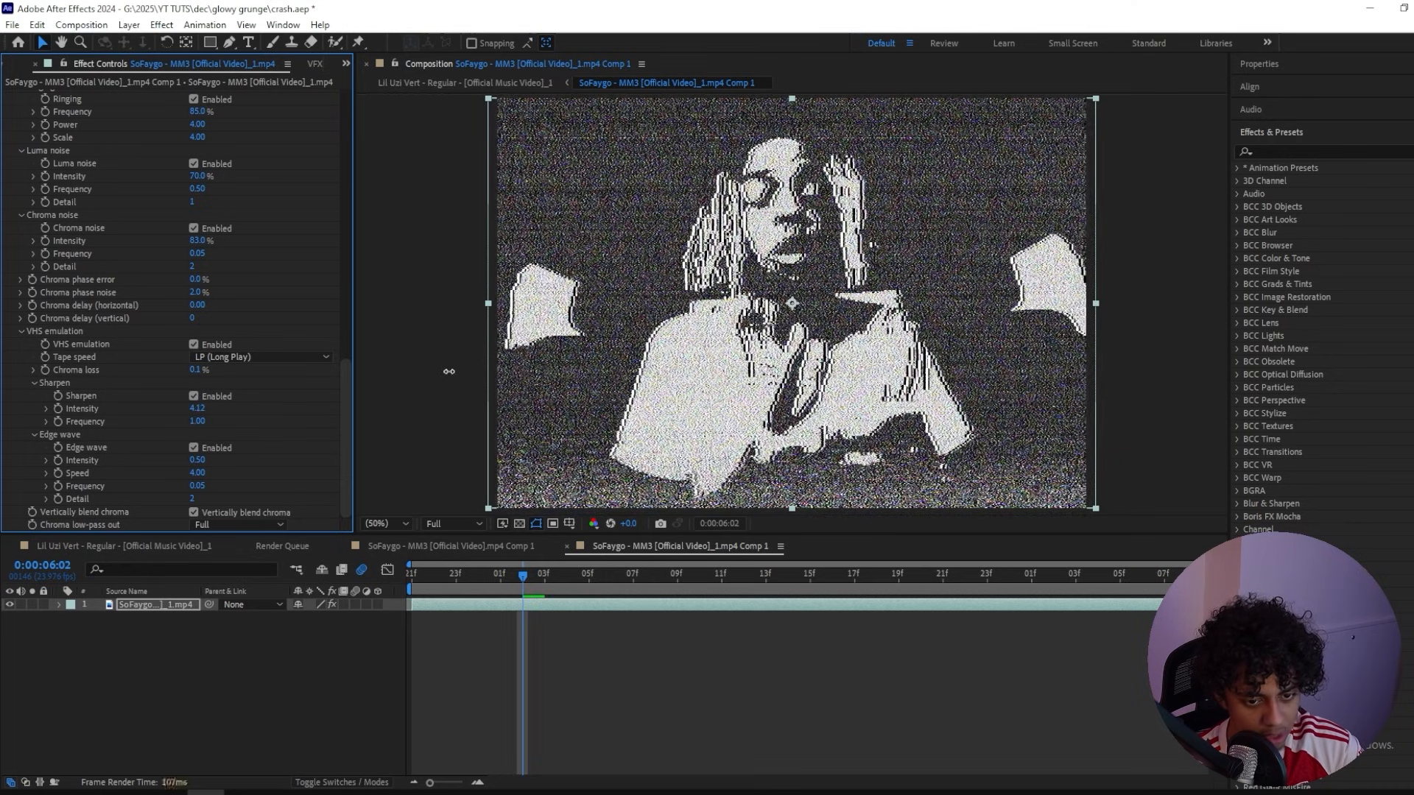
pyautogui.hotkey('ctrl', 'z')
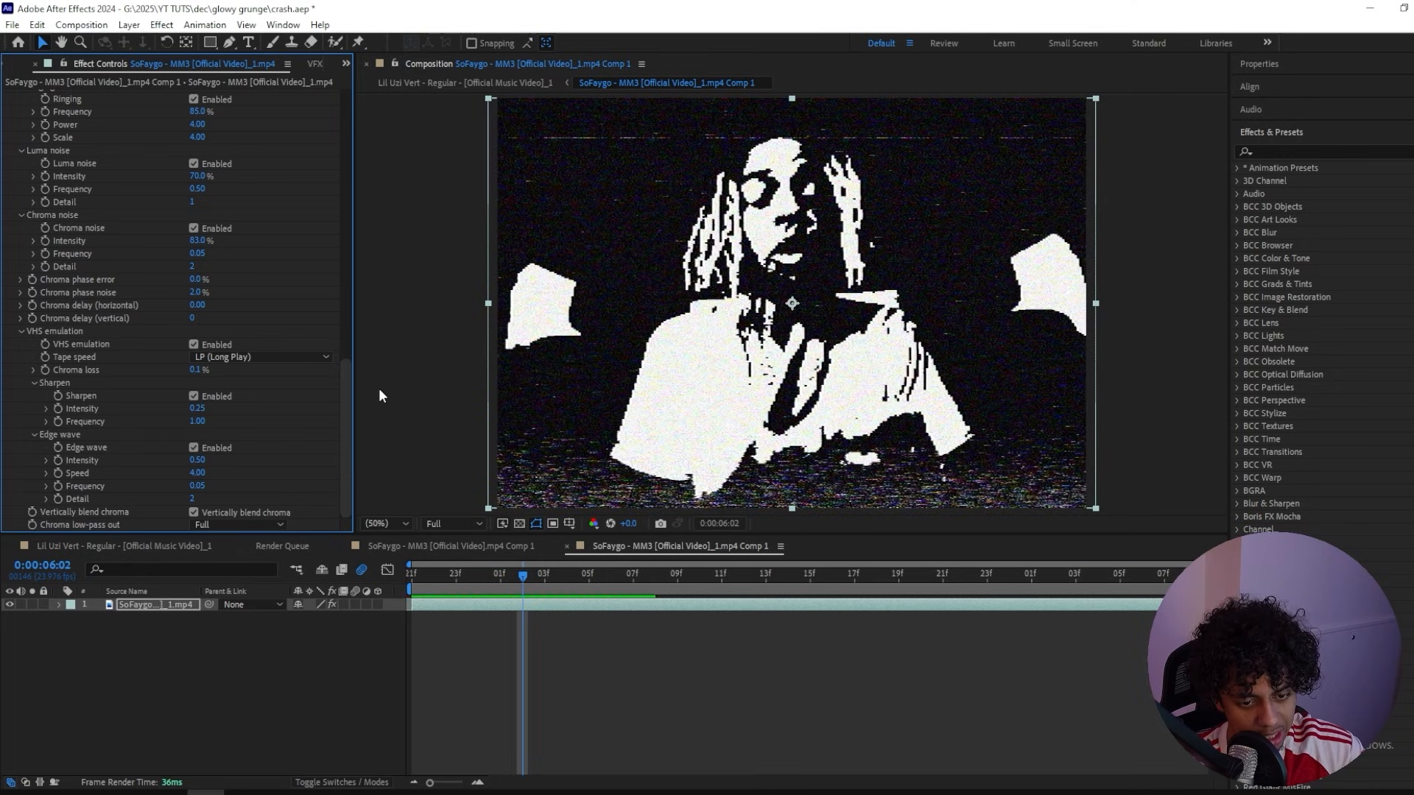
# Step: Add the Wave Warp effect to the clip and set its Wave Type to Smooth Noise
pyautogui.hotkey('ctrl', 'space')
pyautogui.write('wave w')
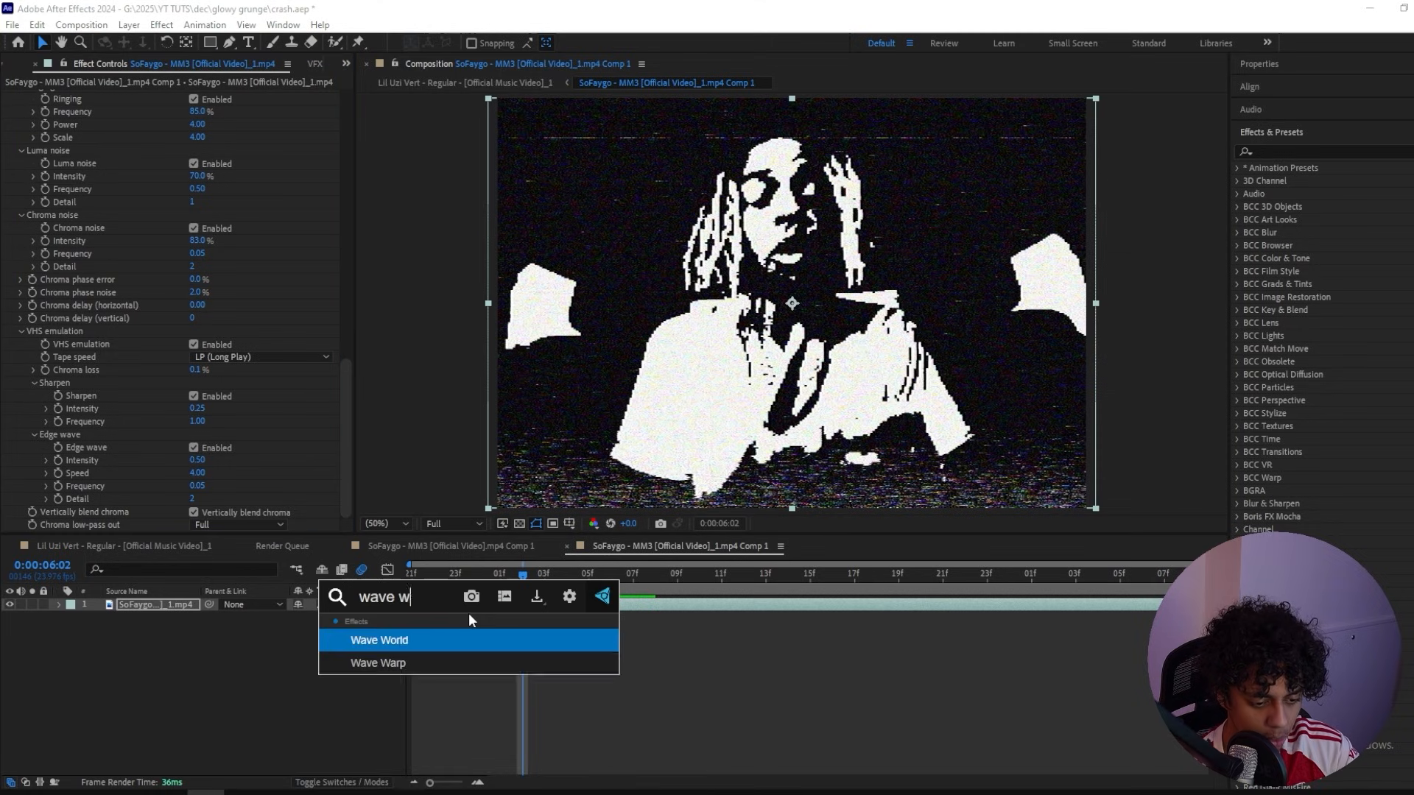
pyautogui.press('Return')
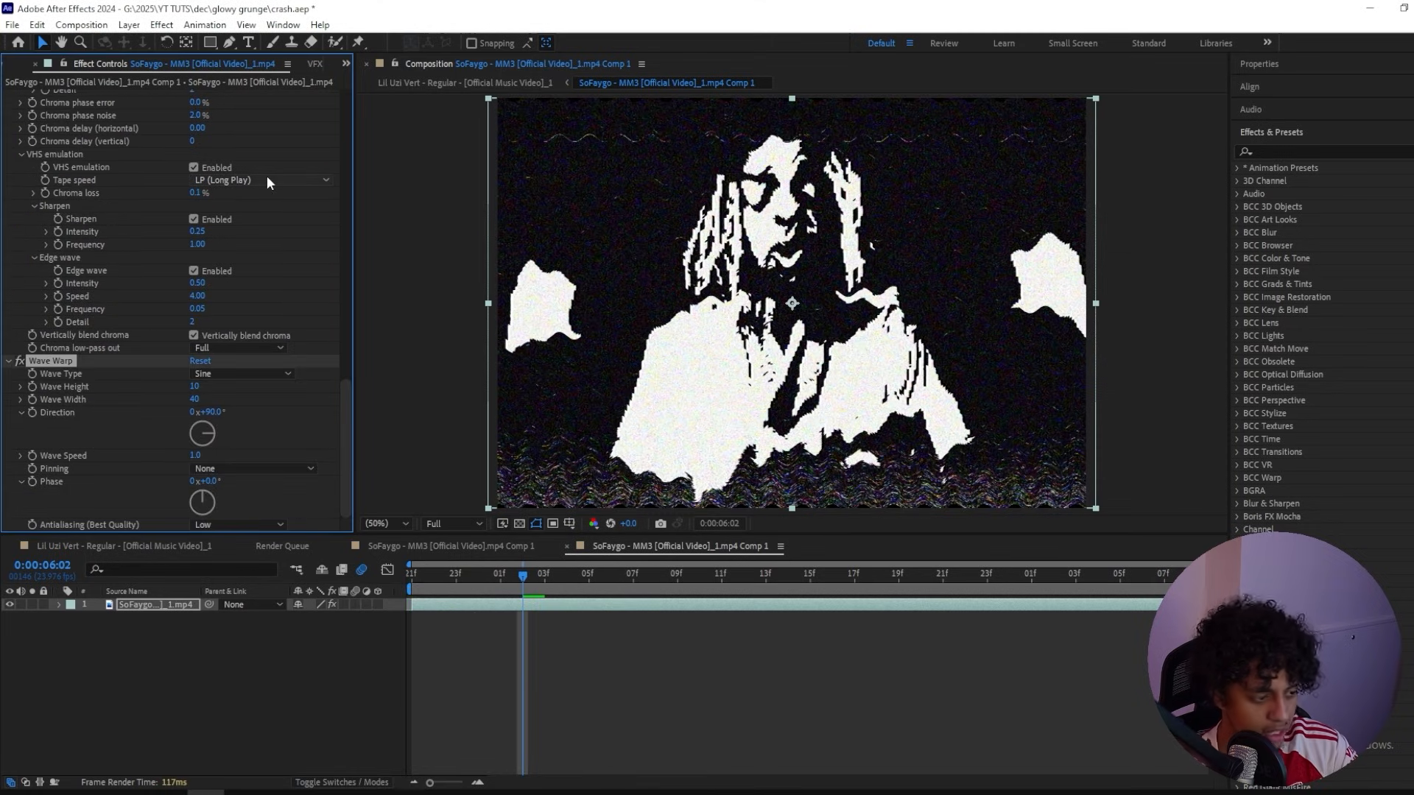
pyautogui.click(221, 374)
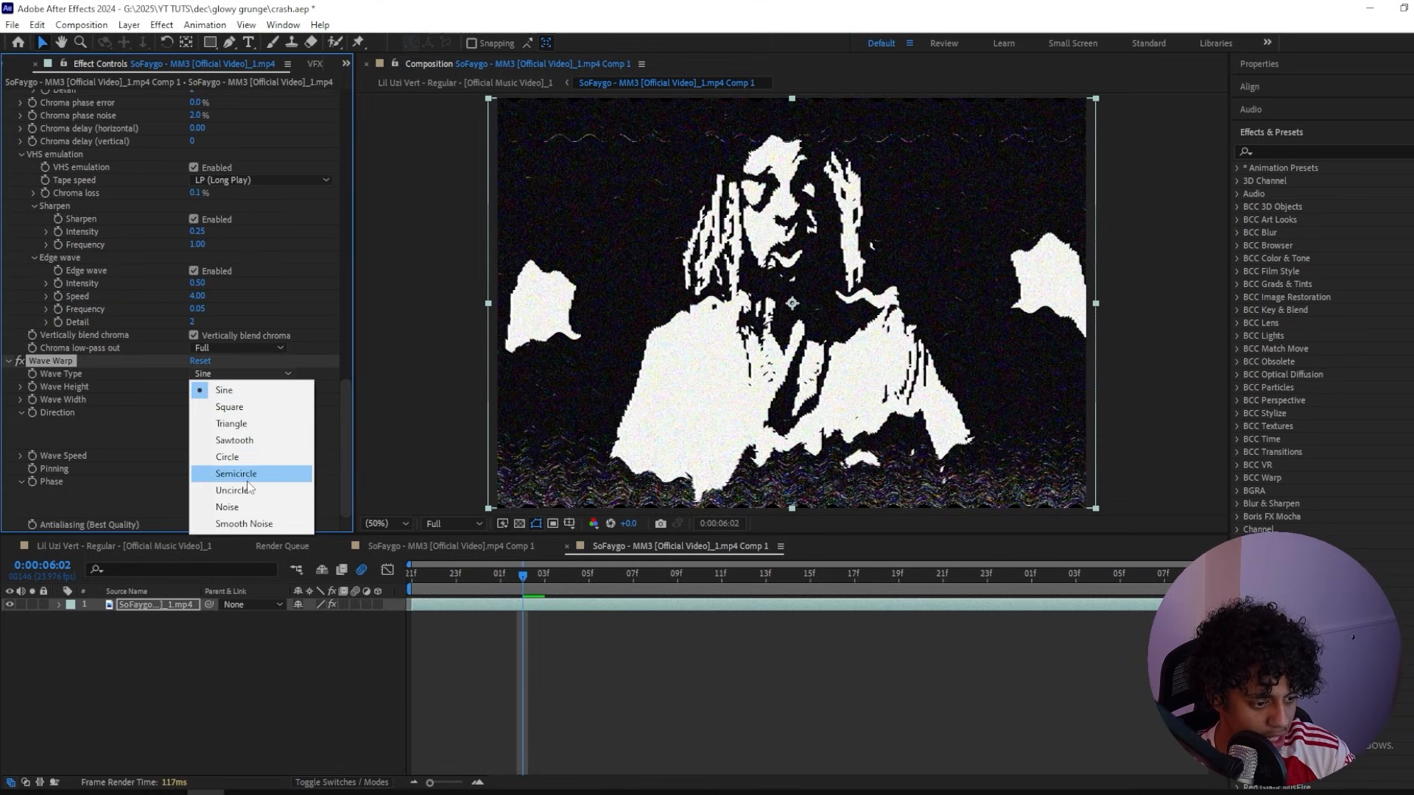
pyautogui.click(250, 523)
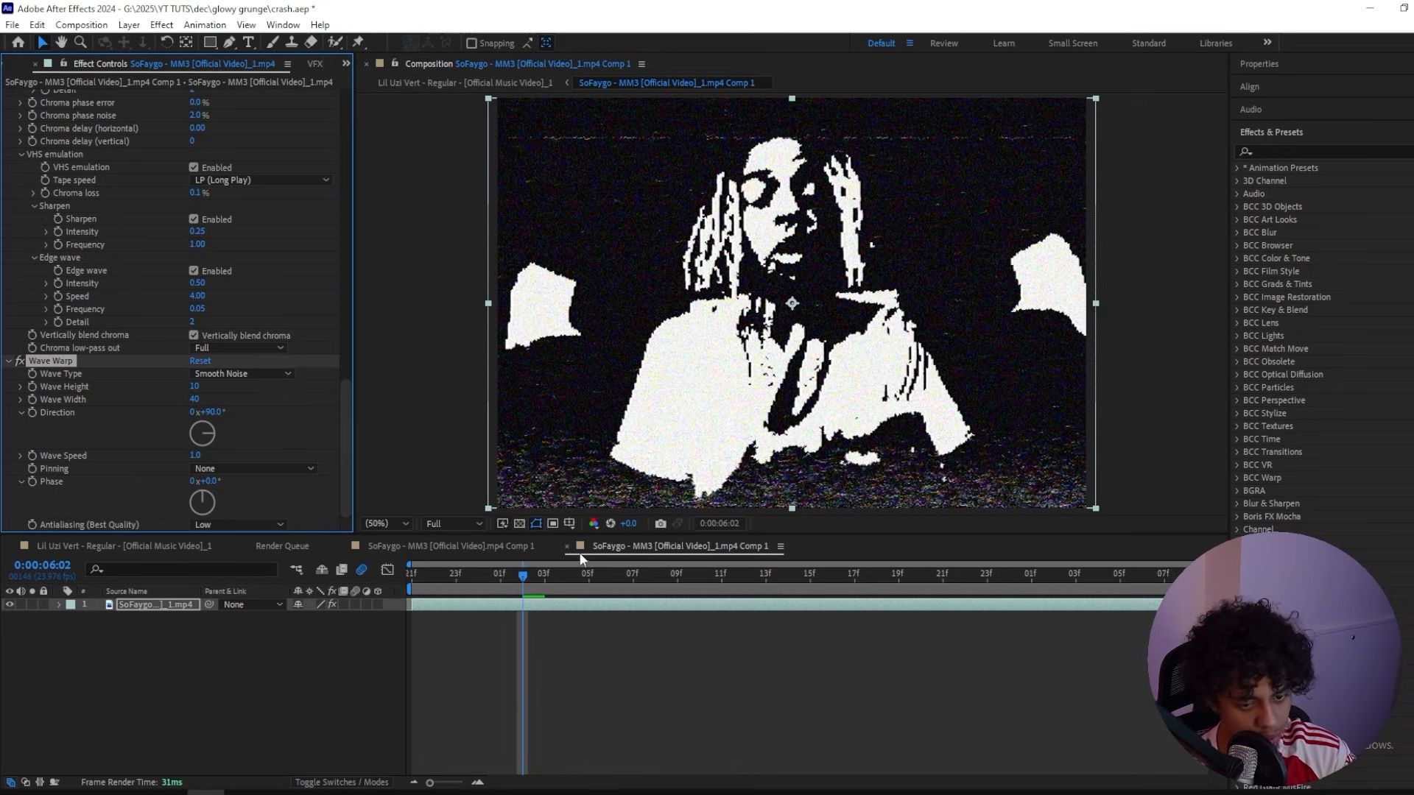
# Step: Add Unsharp Mask to the clip with Radius 4 and Amount 100, and play back the result
pyautogui.hotkey('ctrl', 'space')
pyautogui.write('u')
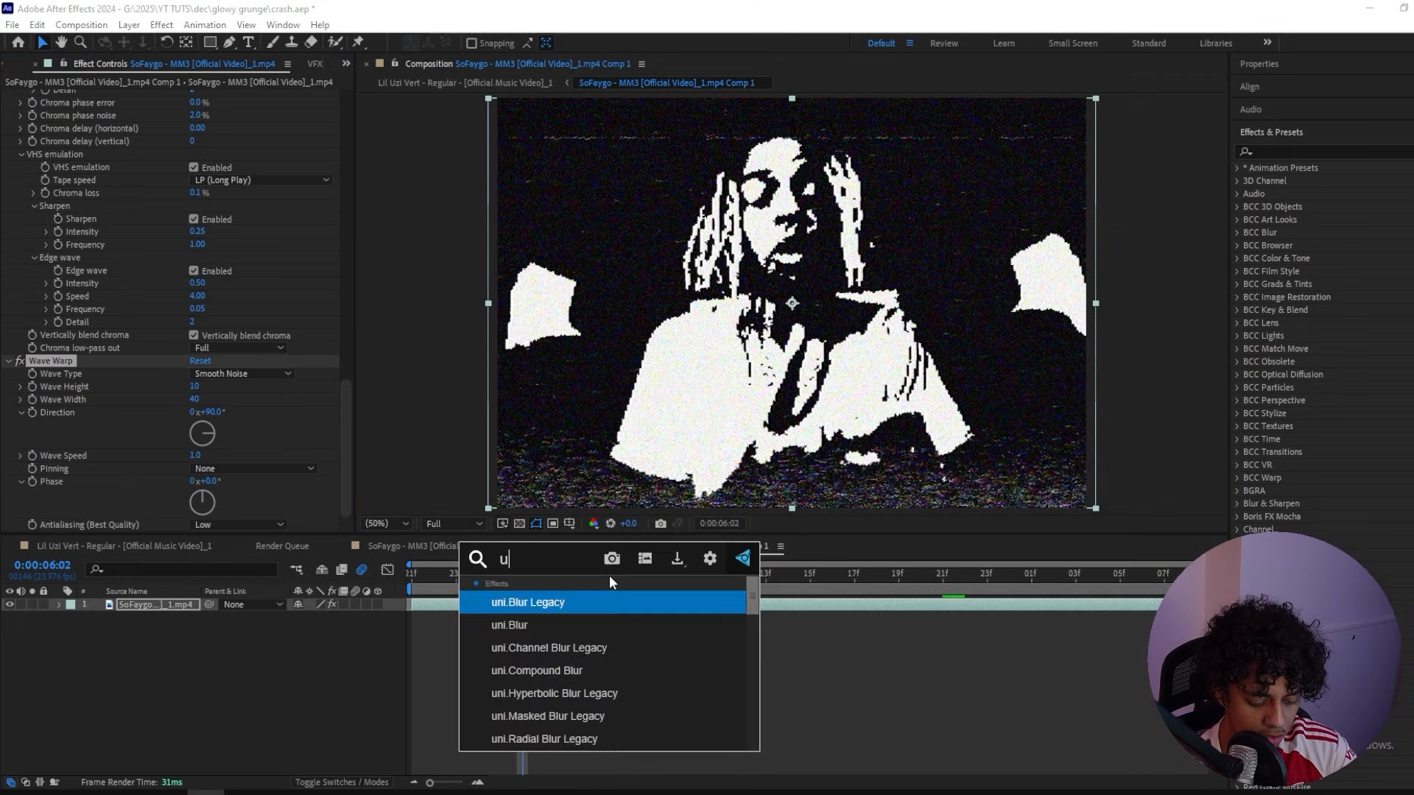
pyautogui.write('nsharp')
pyautogui.press('Return')
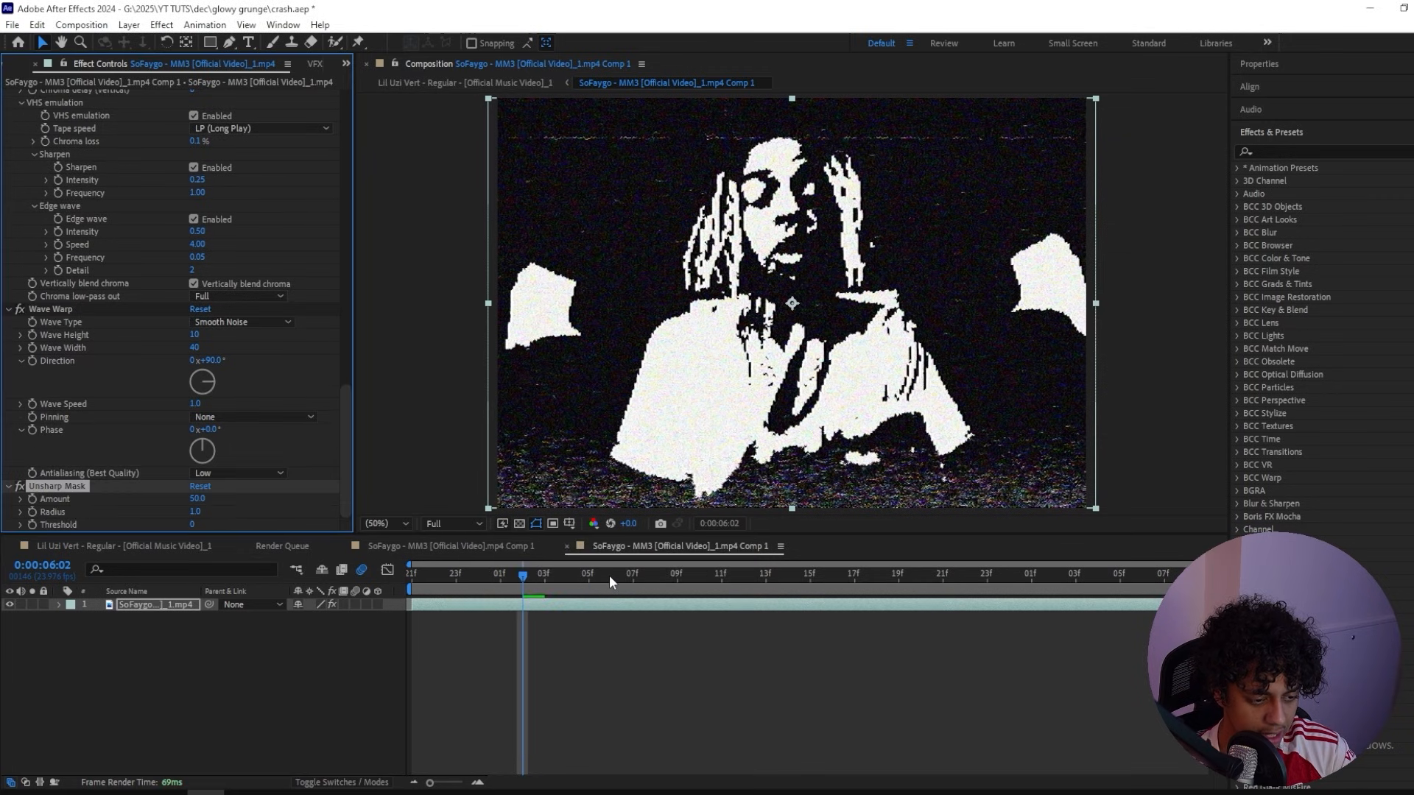
pyautogui.click(196, 511)
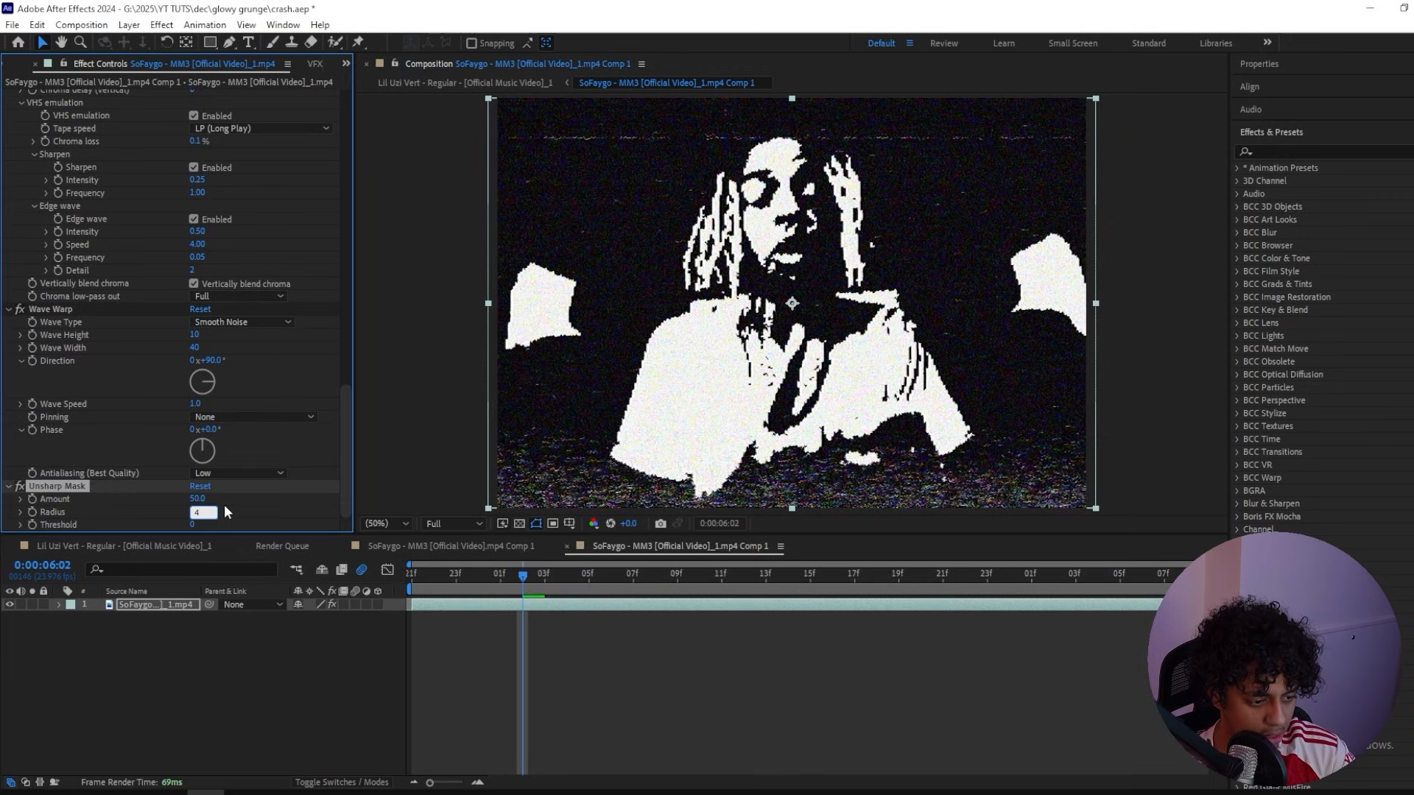
pyautogui.press('Return')
pyautogui.click(199, 499)
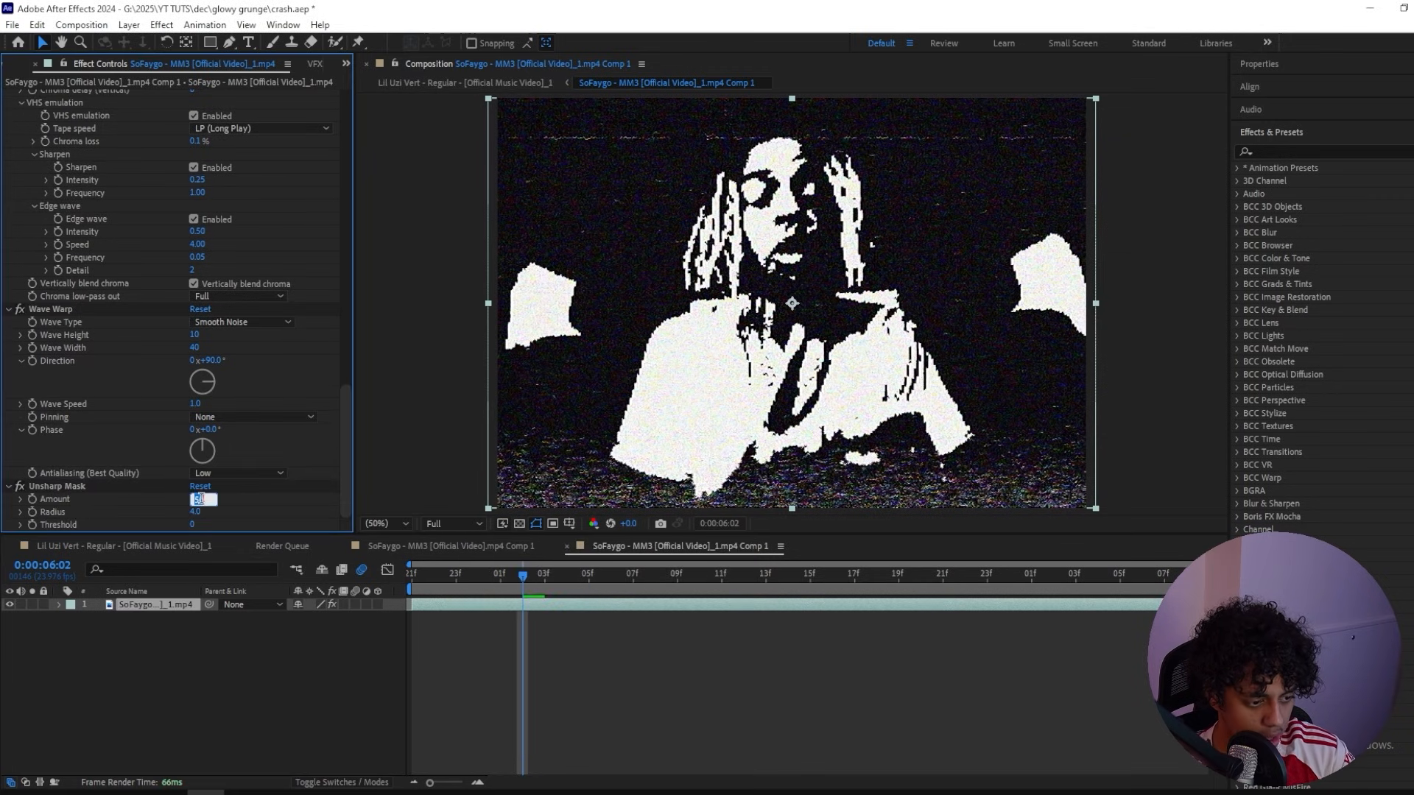
pyautogui.write('100')
pyautogui.press('Return')
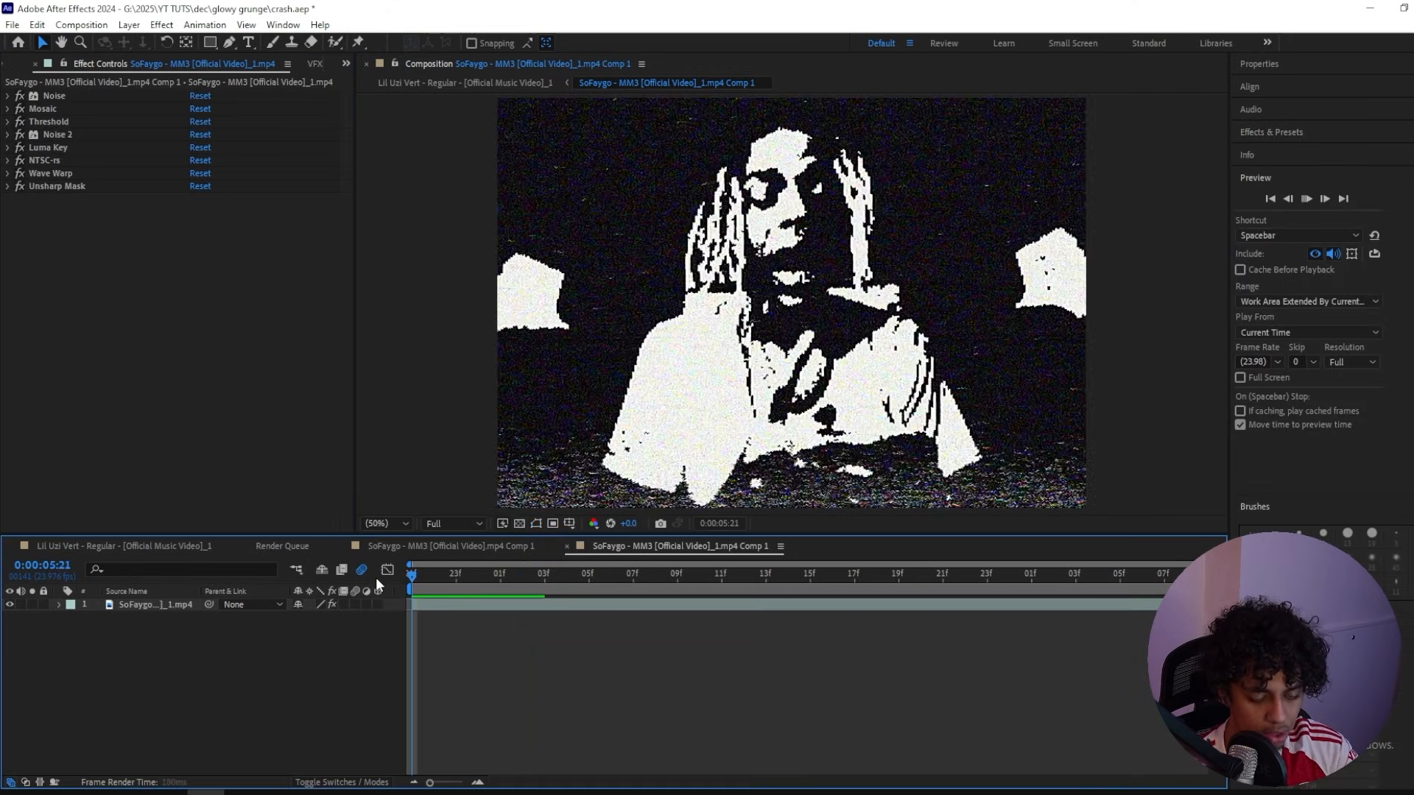
pyautogui.press('space')
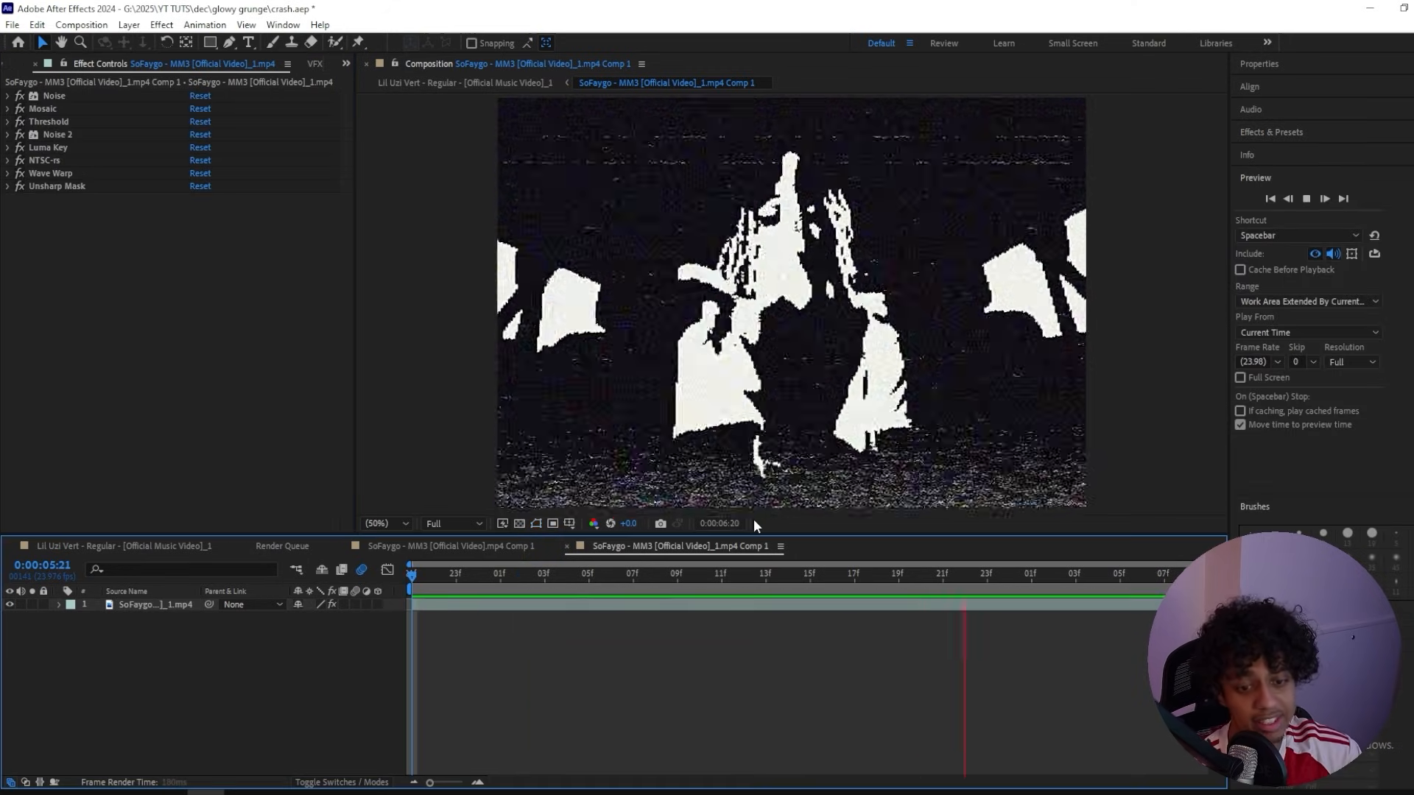
pyautogui.press('space')
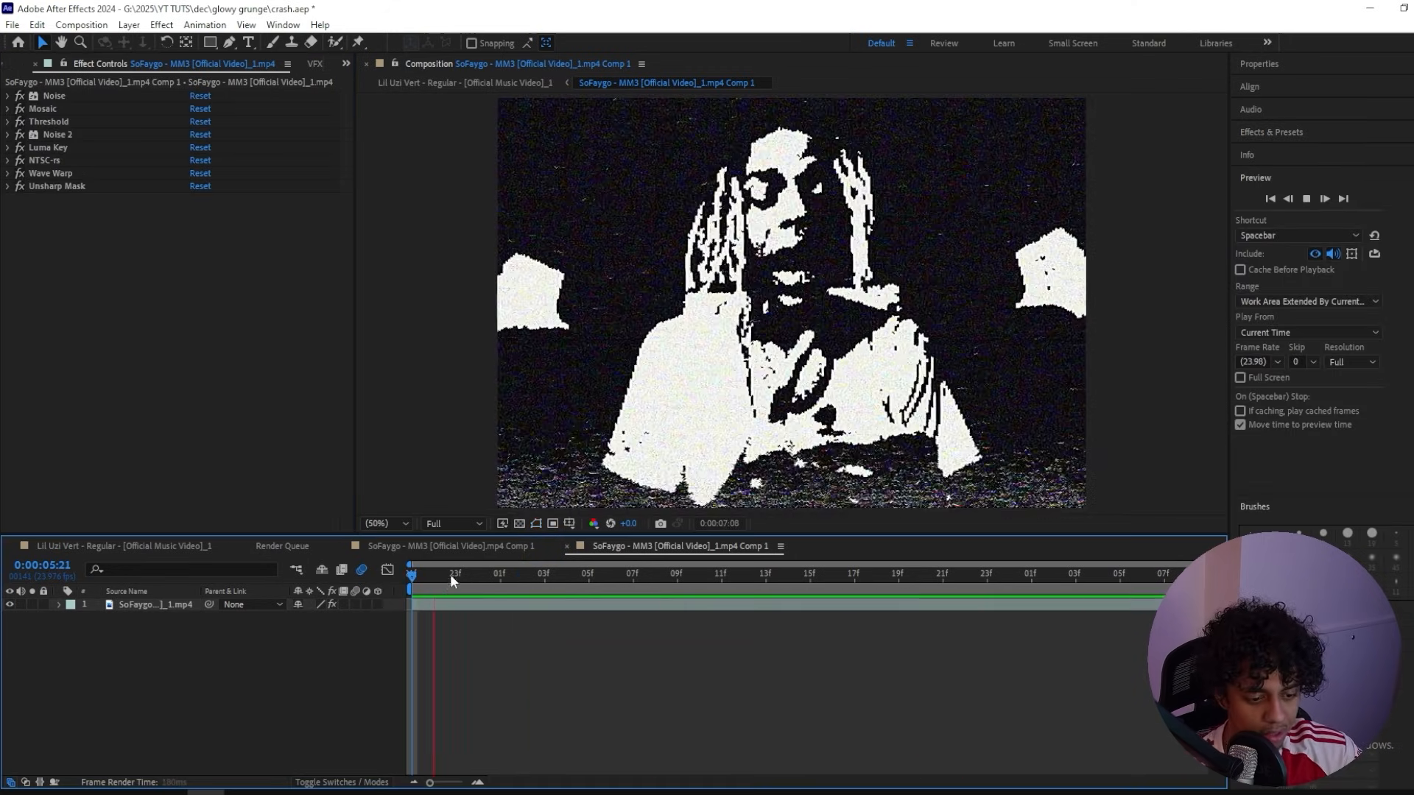
# Step: Set both the viewer resolution and the preview playback resolution to Third, and play back the clip
pyautogui.click(436, 524)
pyautogui.click(445, 577)
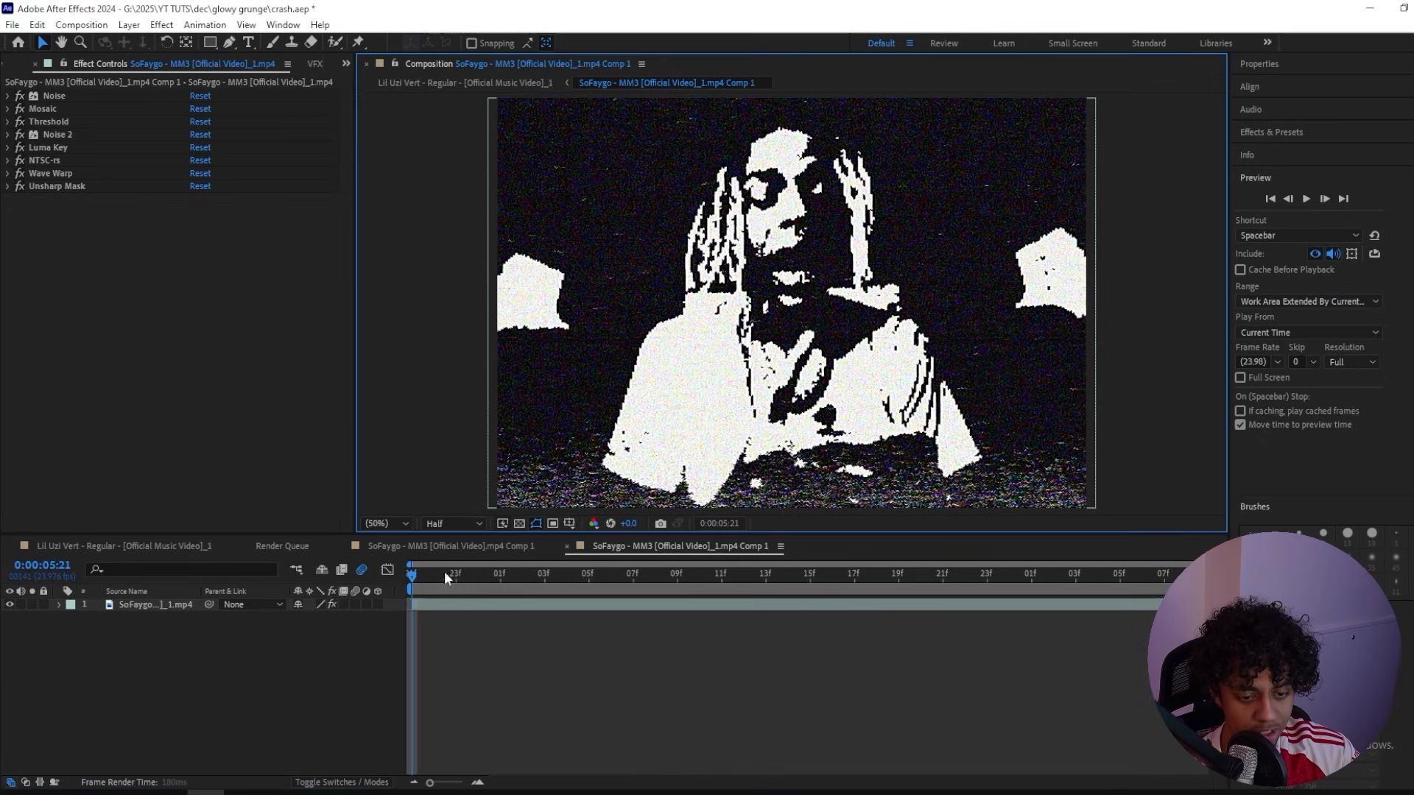
pyautogui.click(448, 526)
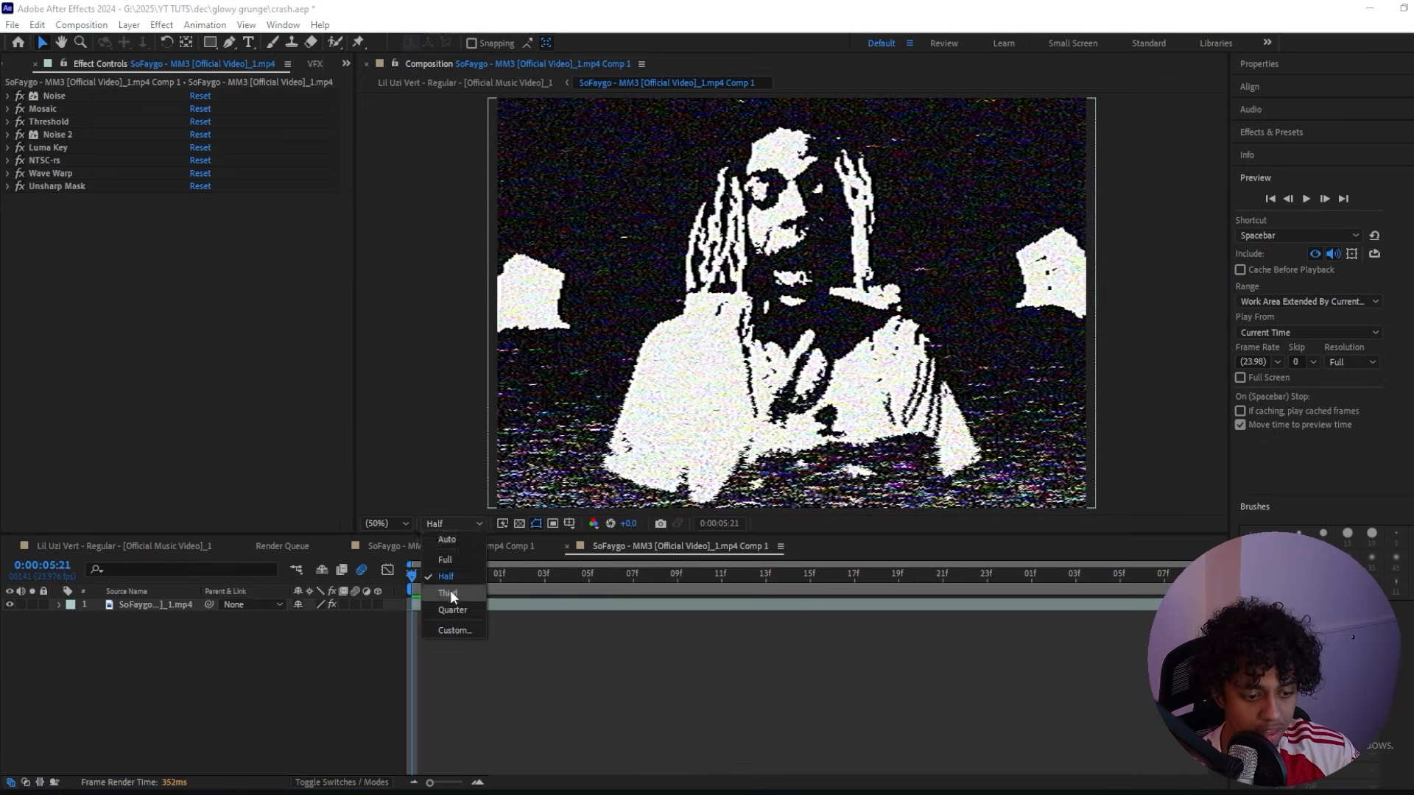
pyautogui.click(449, 589)
pyautogui.click(1353, 362)
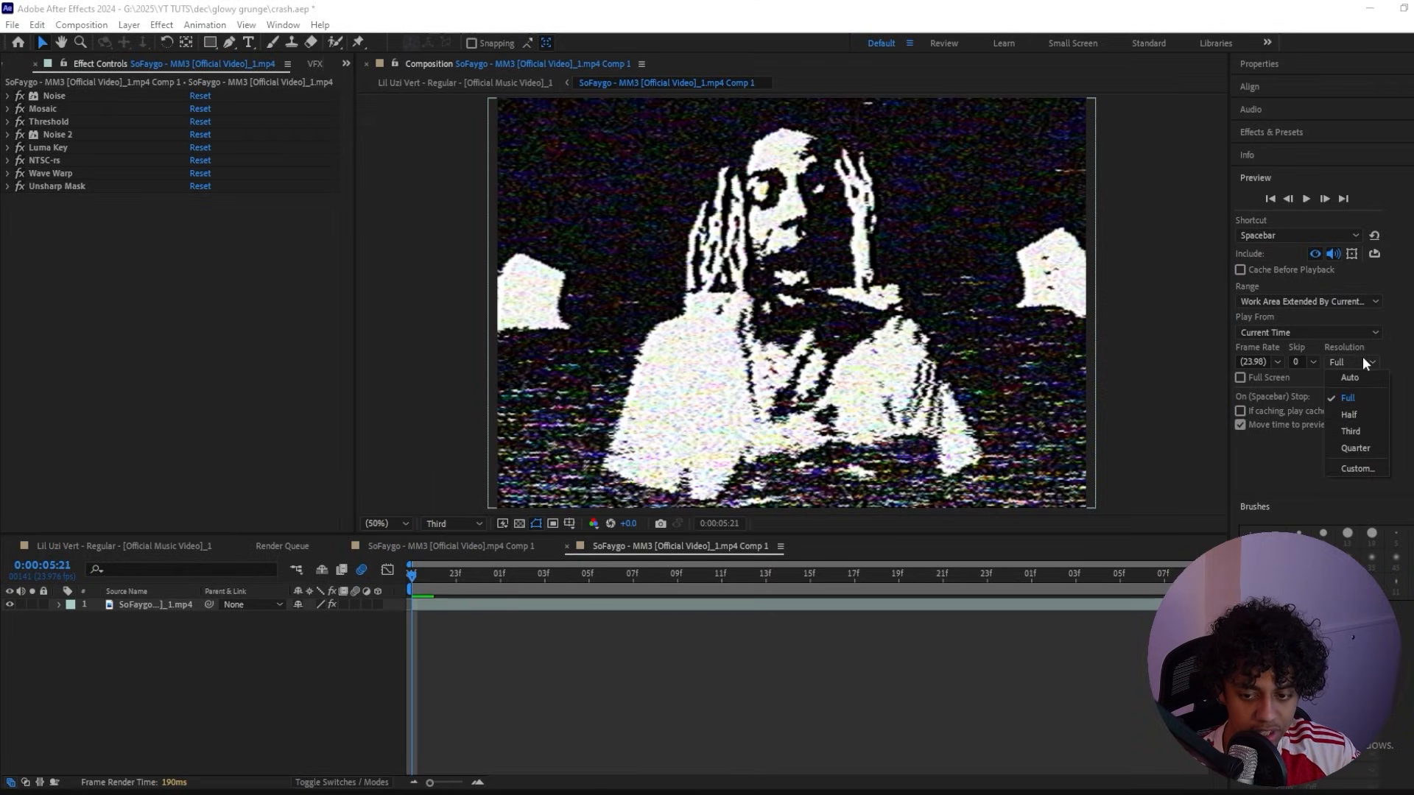
pyautogui.click(1345, 432)
pyautogui.press('space')
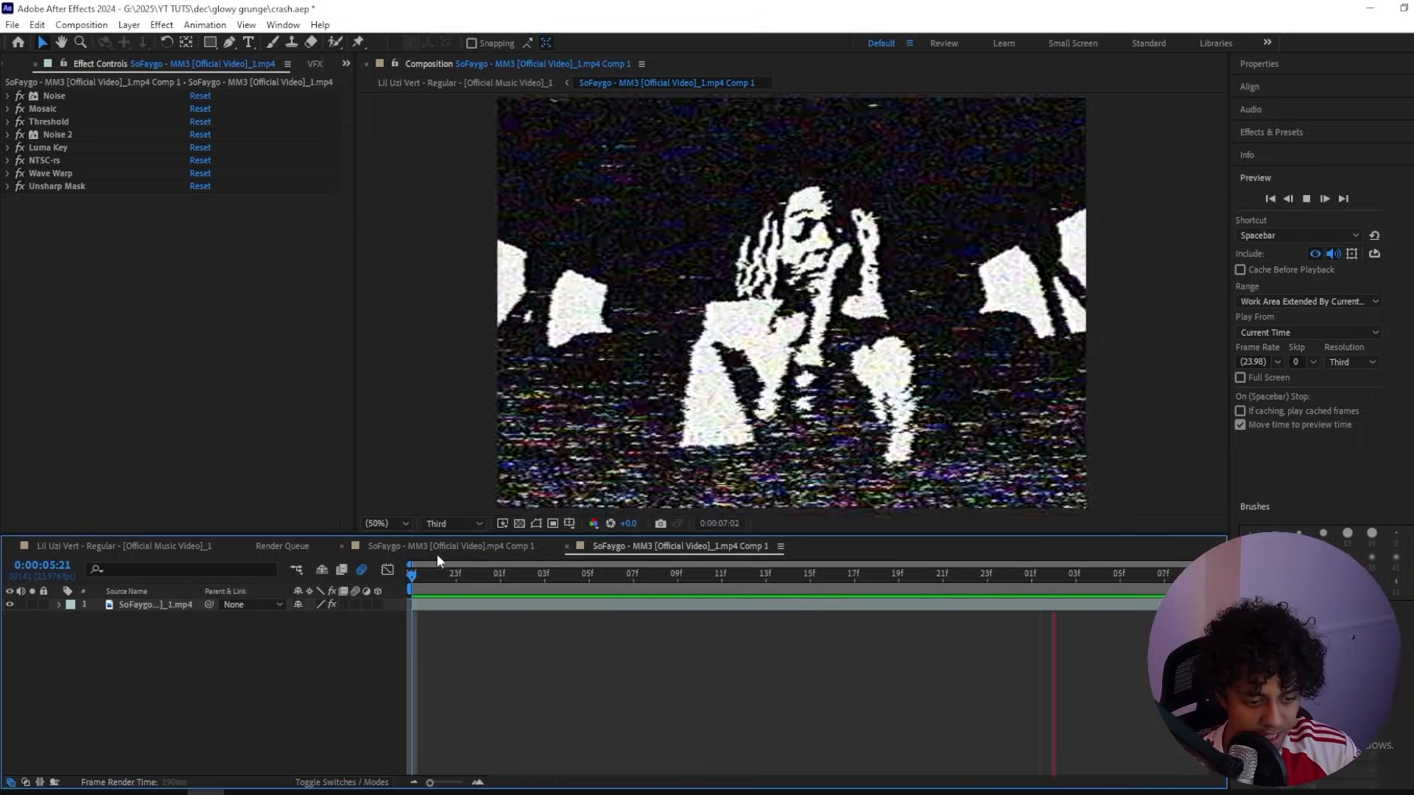
pyautogui.press('space')
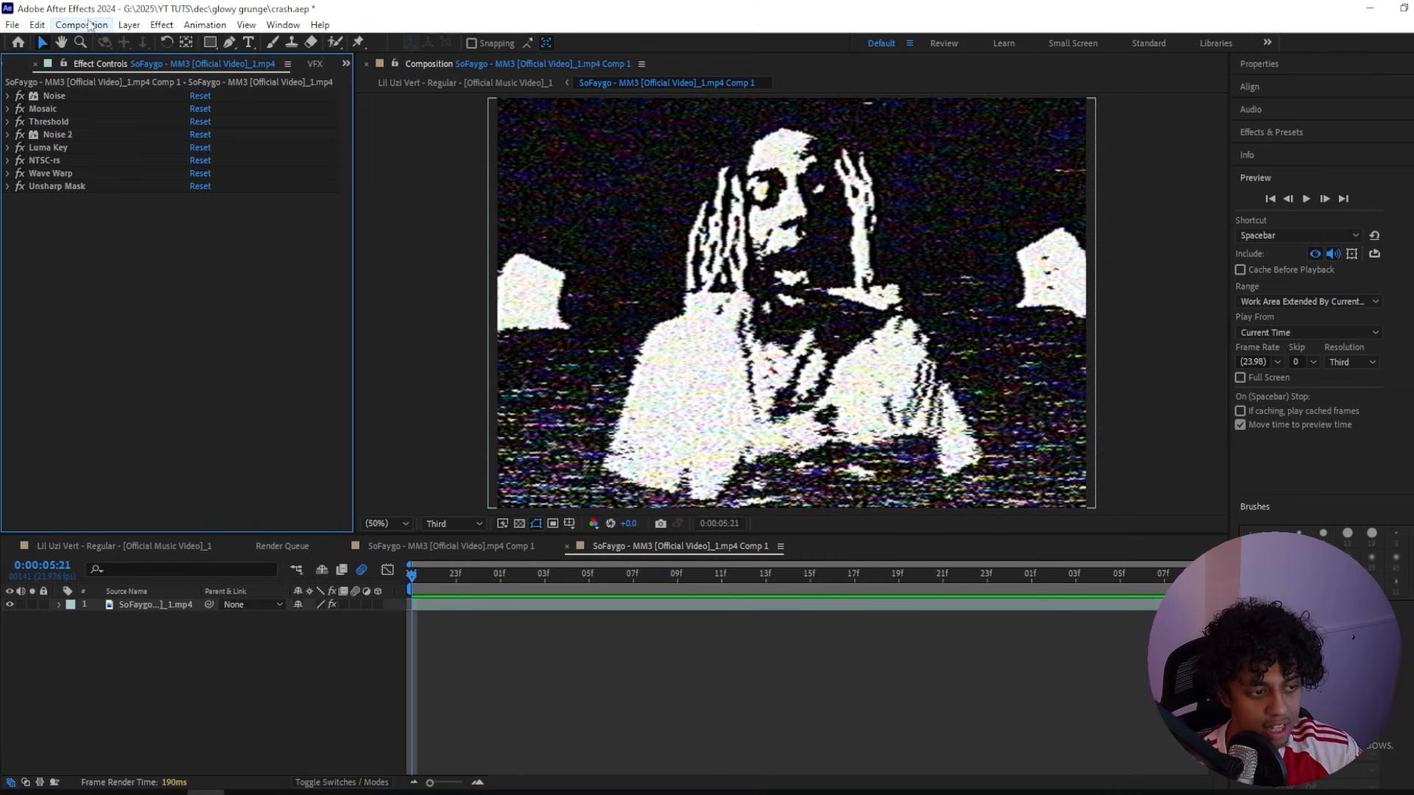
# Step: Set the work area from 0:00:05:21 to about 0:00:07:08 and add the composition to the render queue
pyautogui.click(89, 24)
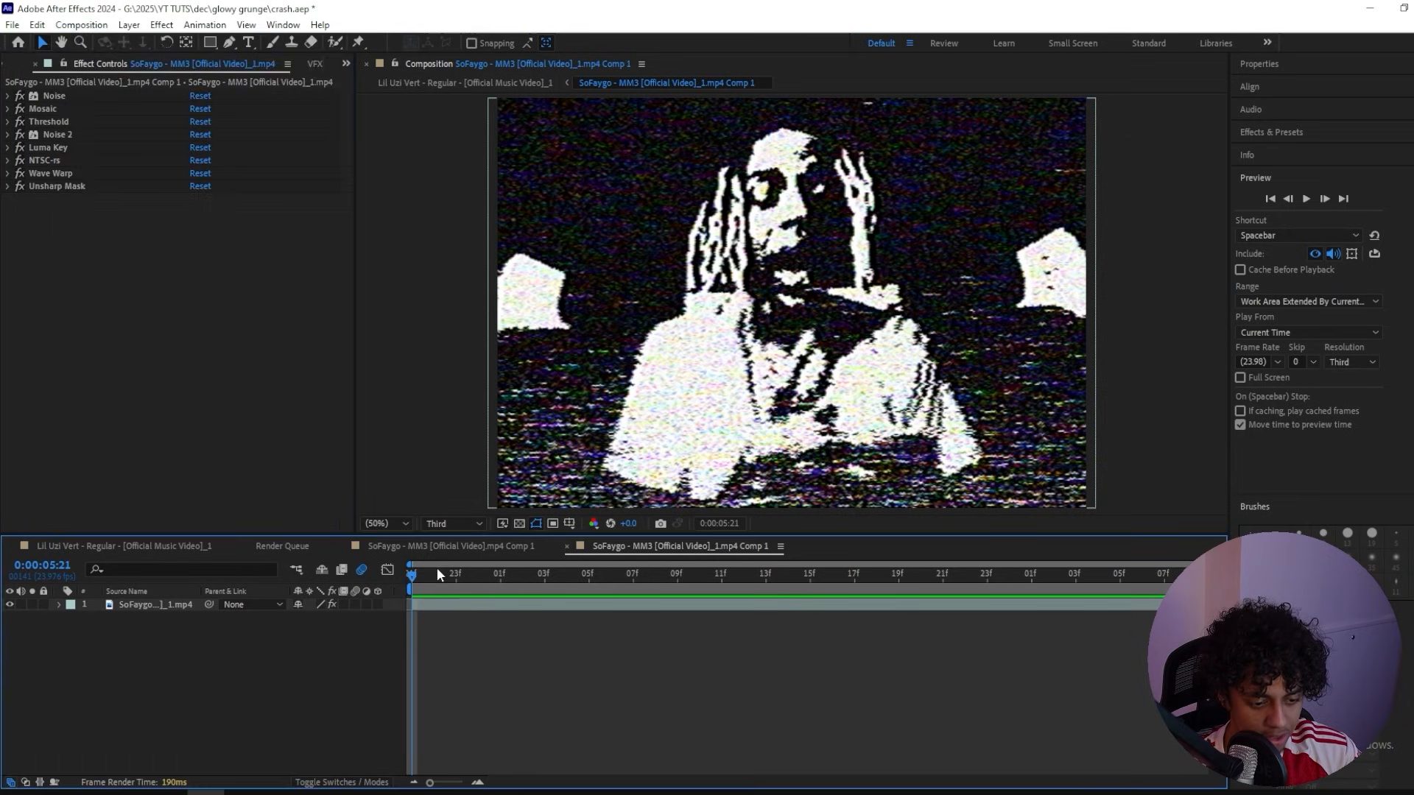
pyautogui.moveTo(438, 575); pyautogui.dragTo(1032, 586)
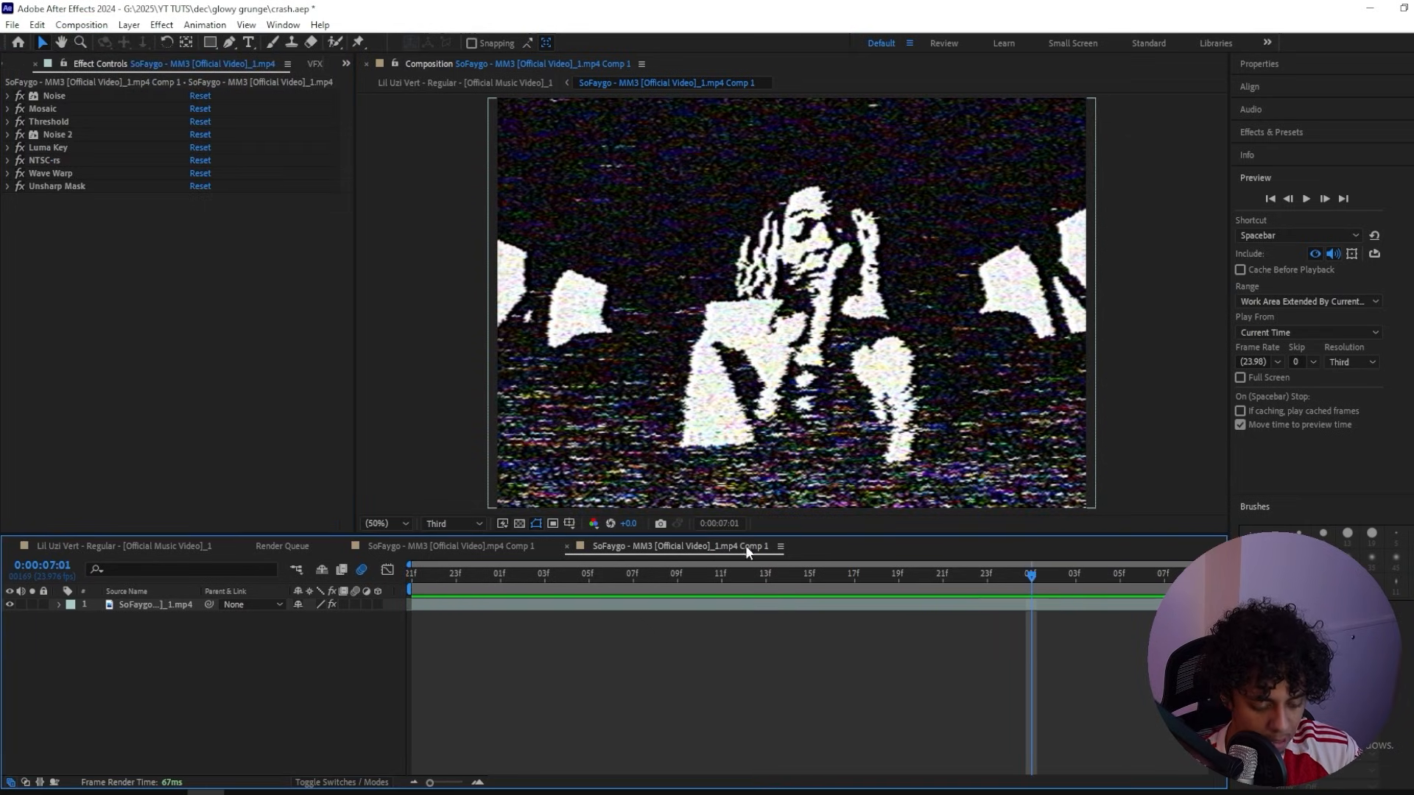
pyautogui.press('b')
pyautogui.press('n')
pyautogui.moveTo(1030, 590); pyautogui.dragTo(280, 604)
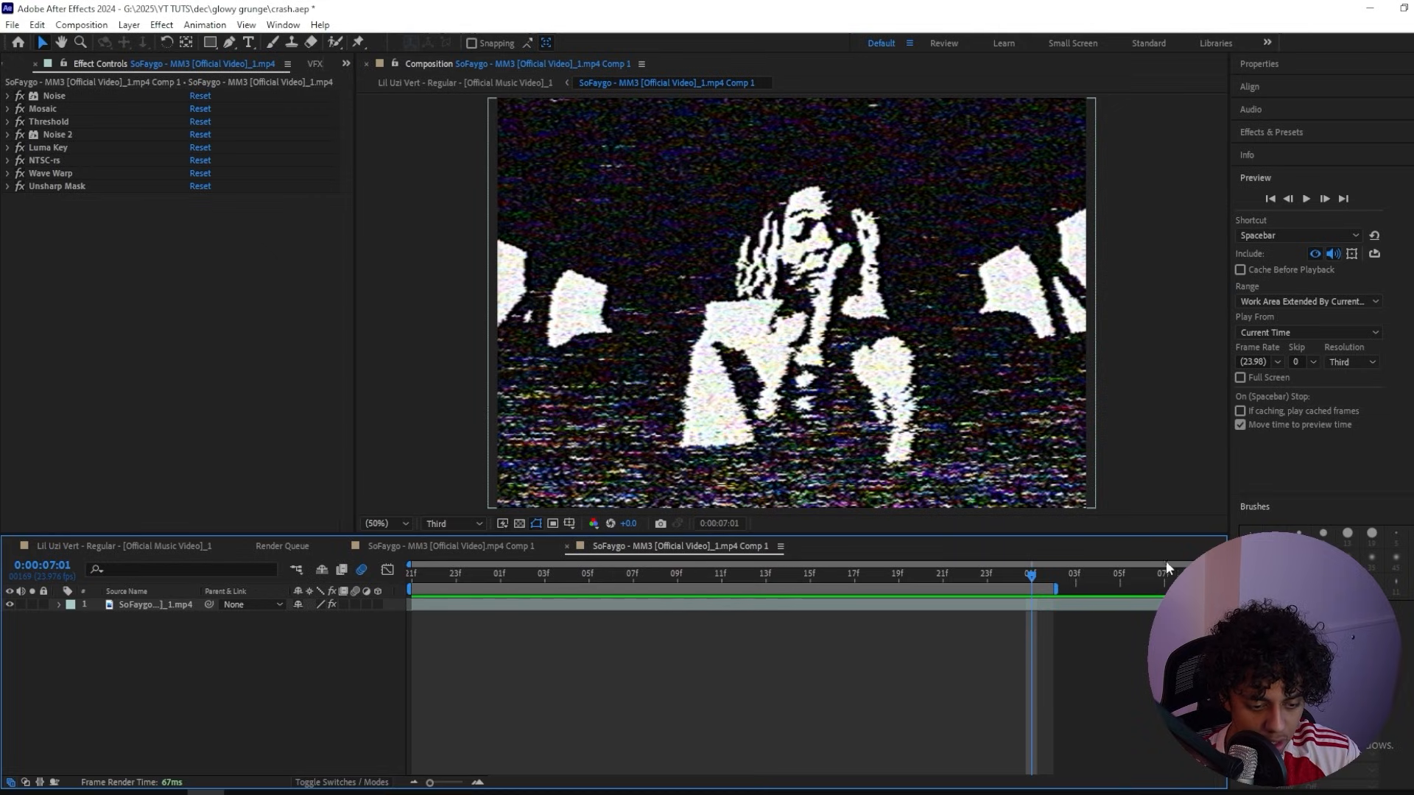
pyautogui.hotkey('ctrl', 'm')
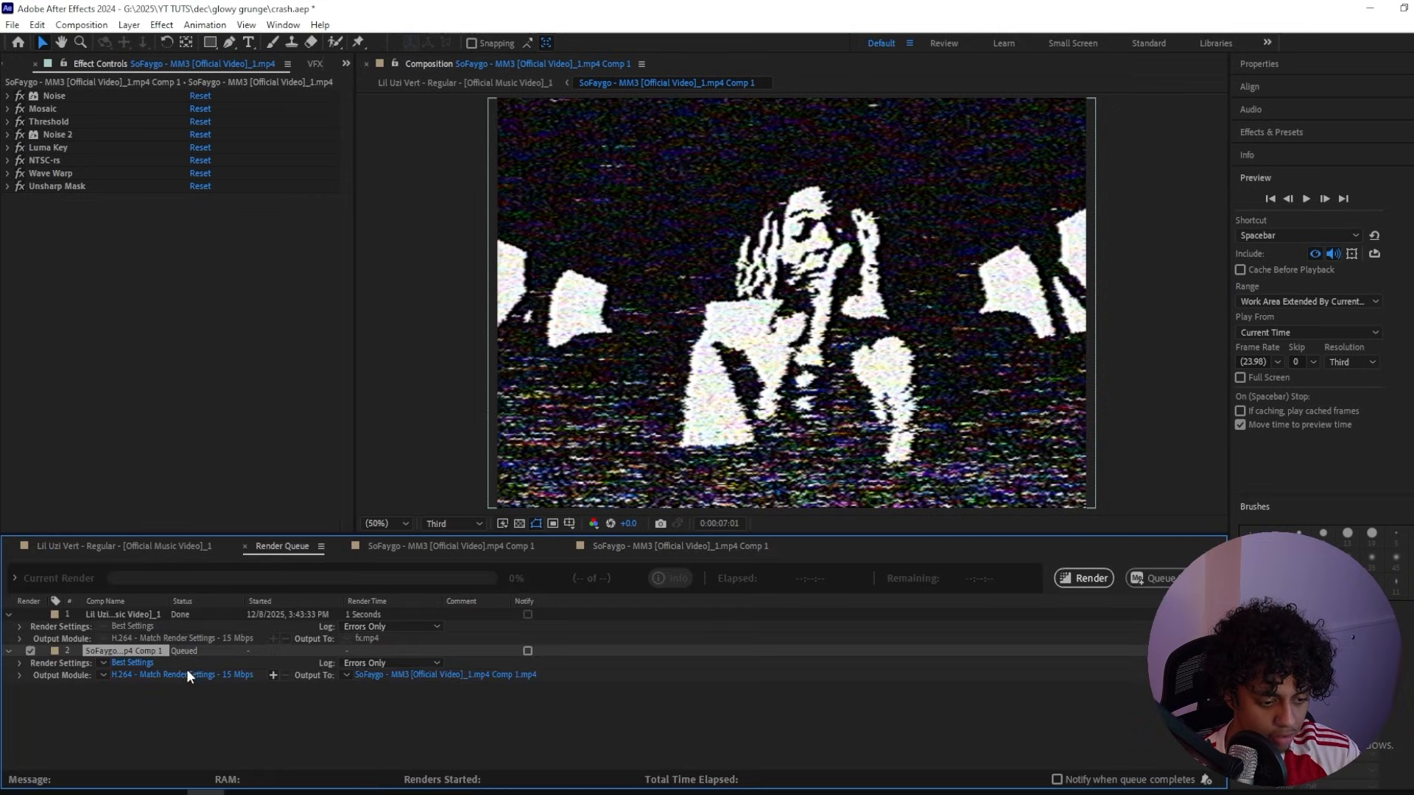
# Step: Set the Resolution in the queued composition's render settings to Third
pyautogui.click(138, 664)
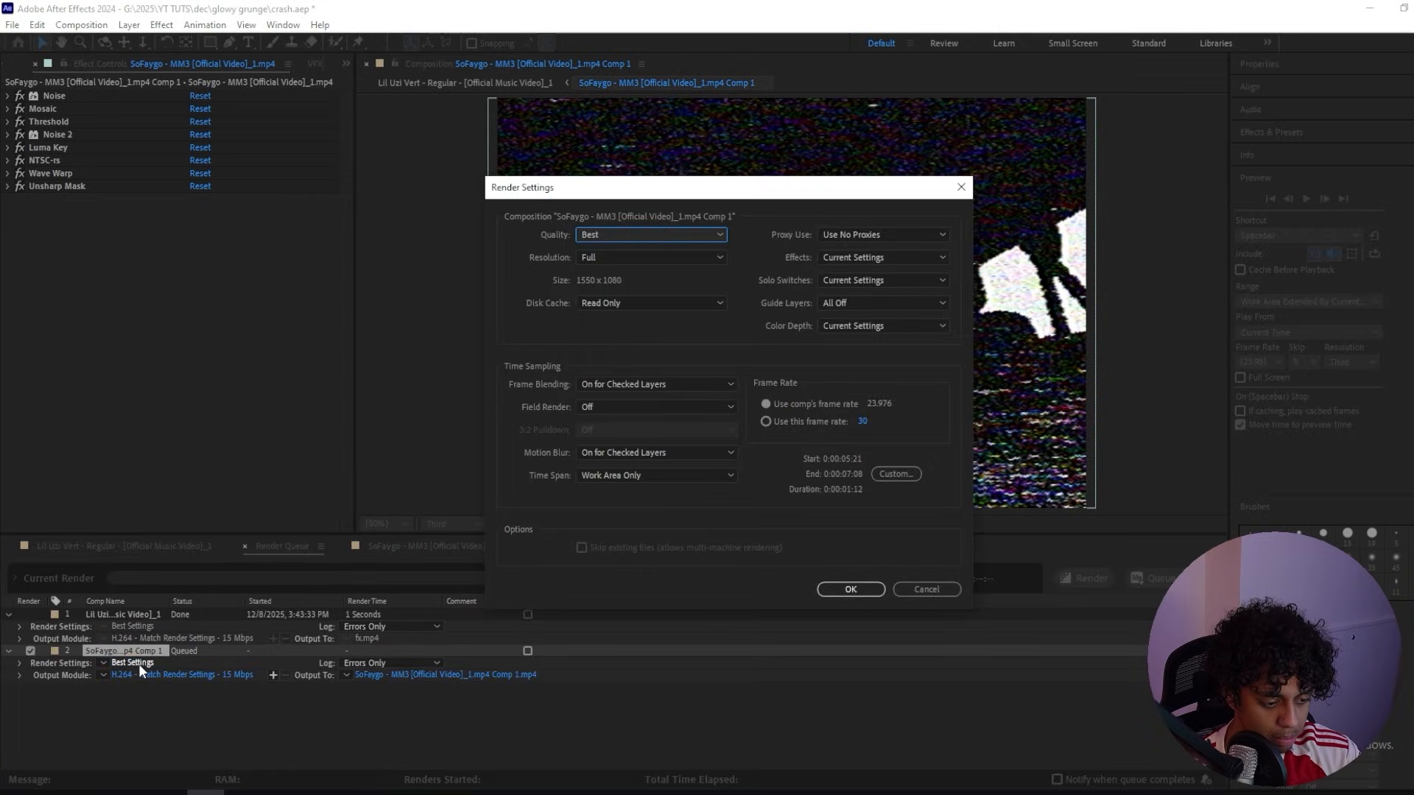
pyautogui.click(607, 256)
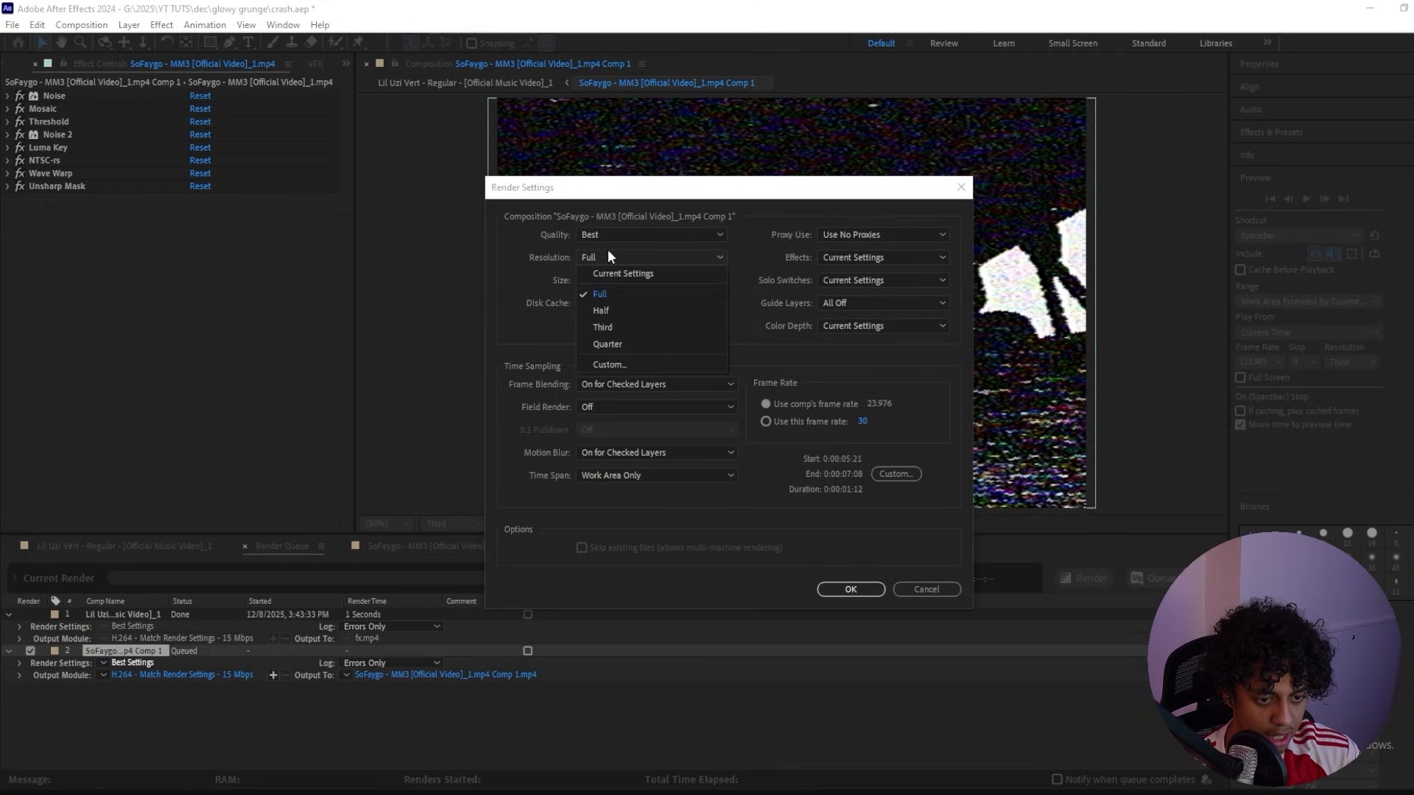
pyautogui.click(600, 328)
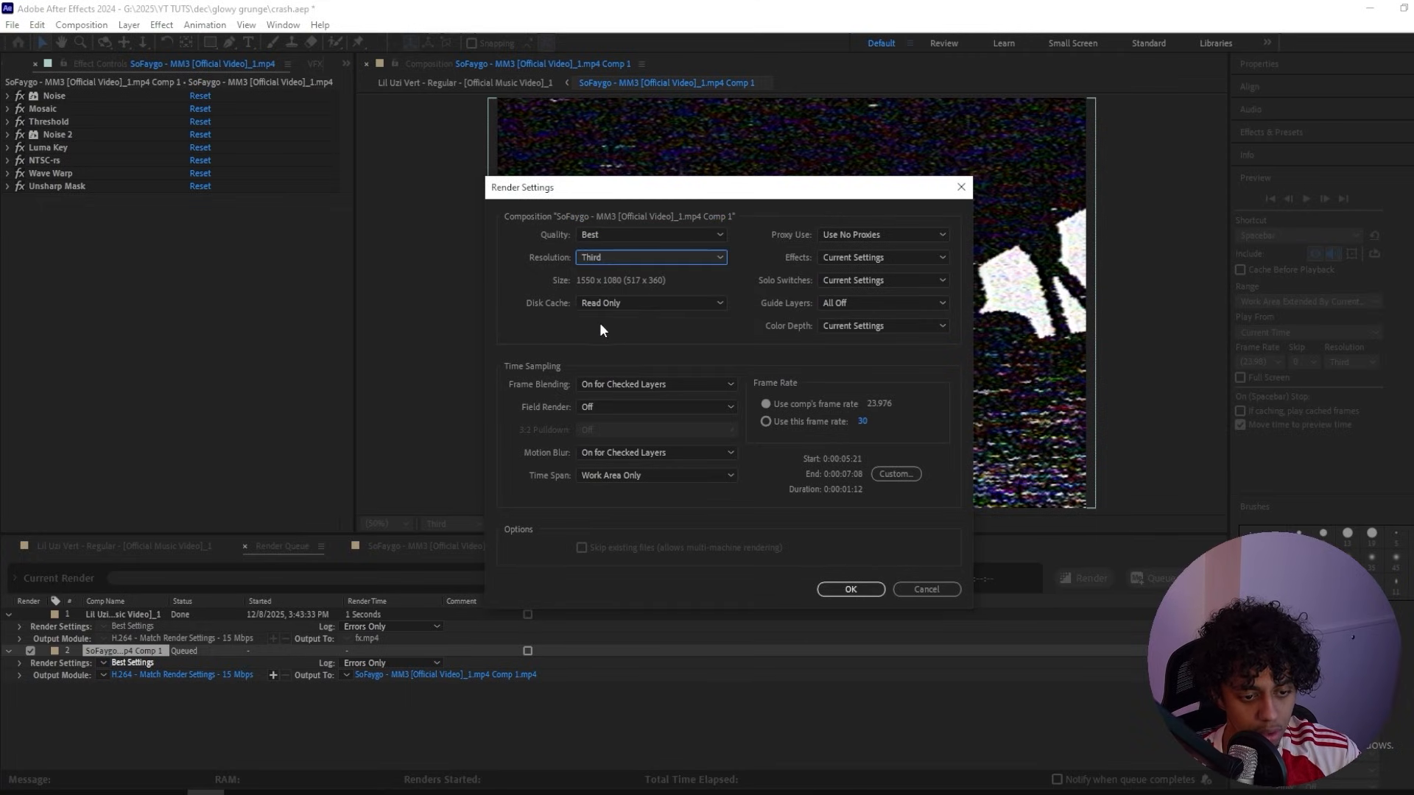
pyautogui.click(845, 589)
# Step: Name the output file "fx low qual" in the tut 1 vfx kit folder and render the queued composition
pyautogui.click(464, 675)
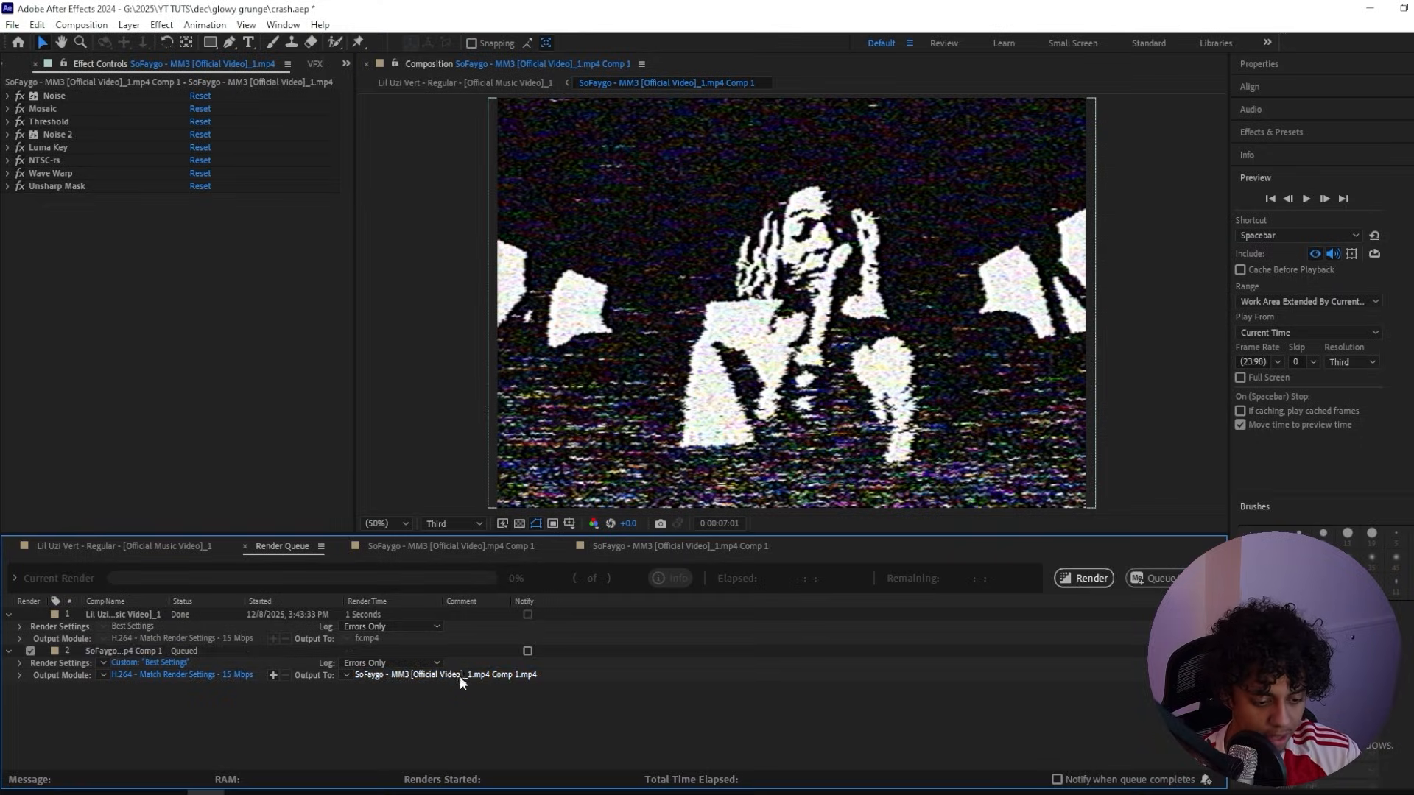
pyautogui.write('fx')
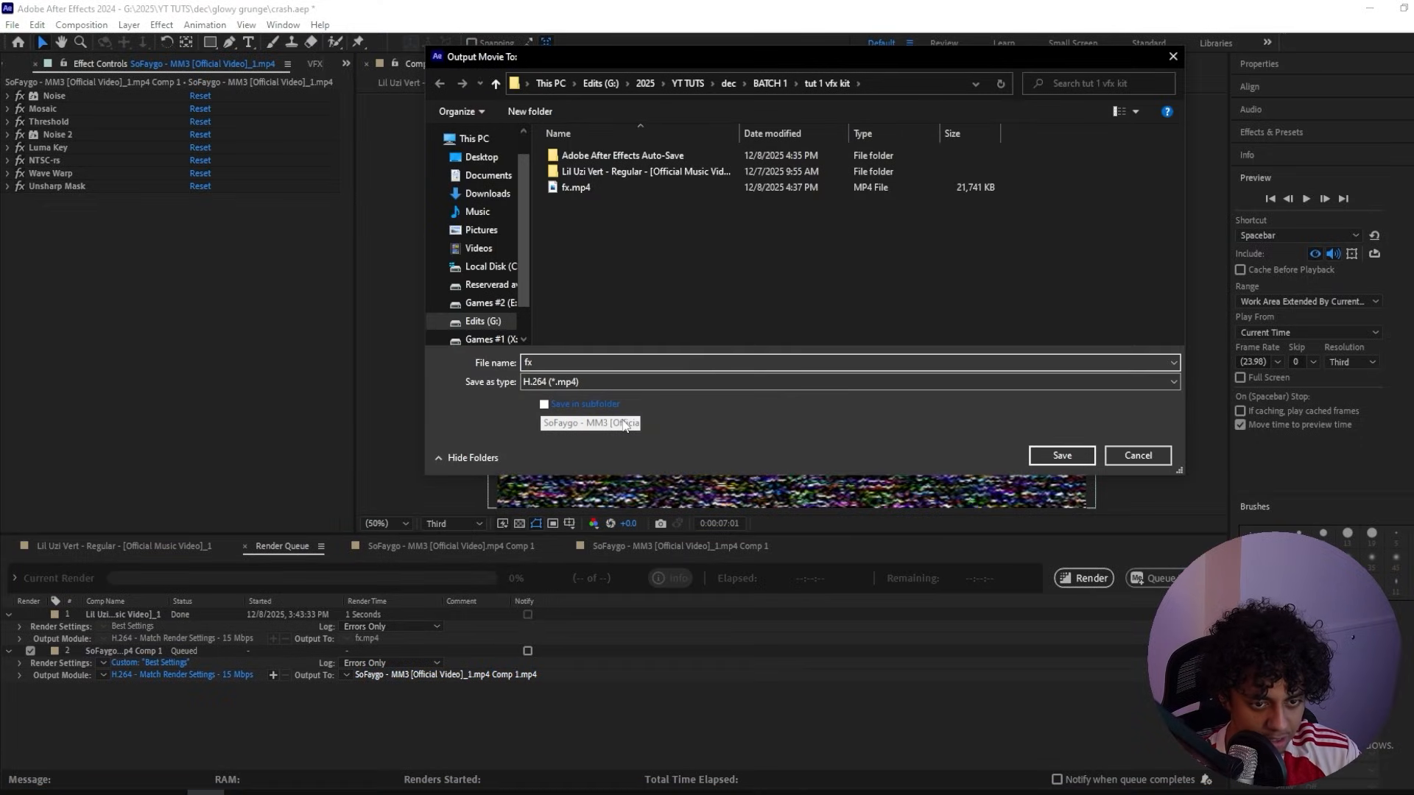
pyautogui.write(' low qual')
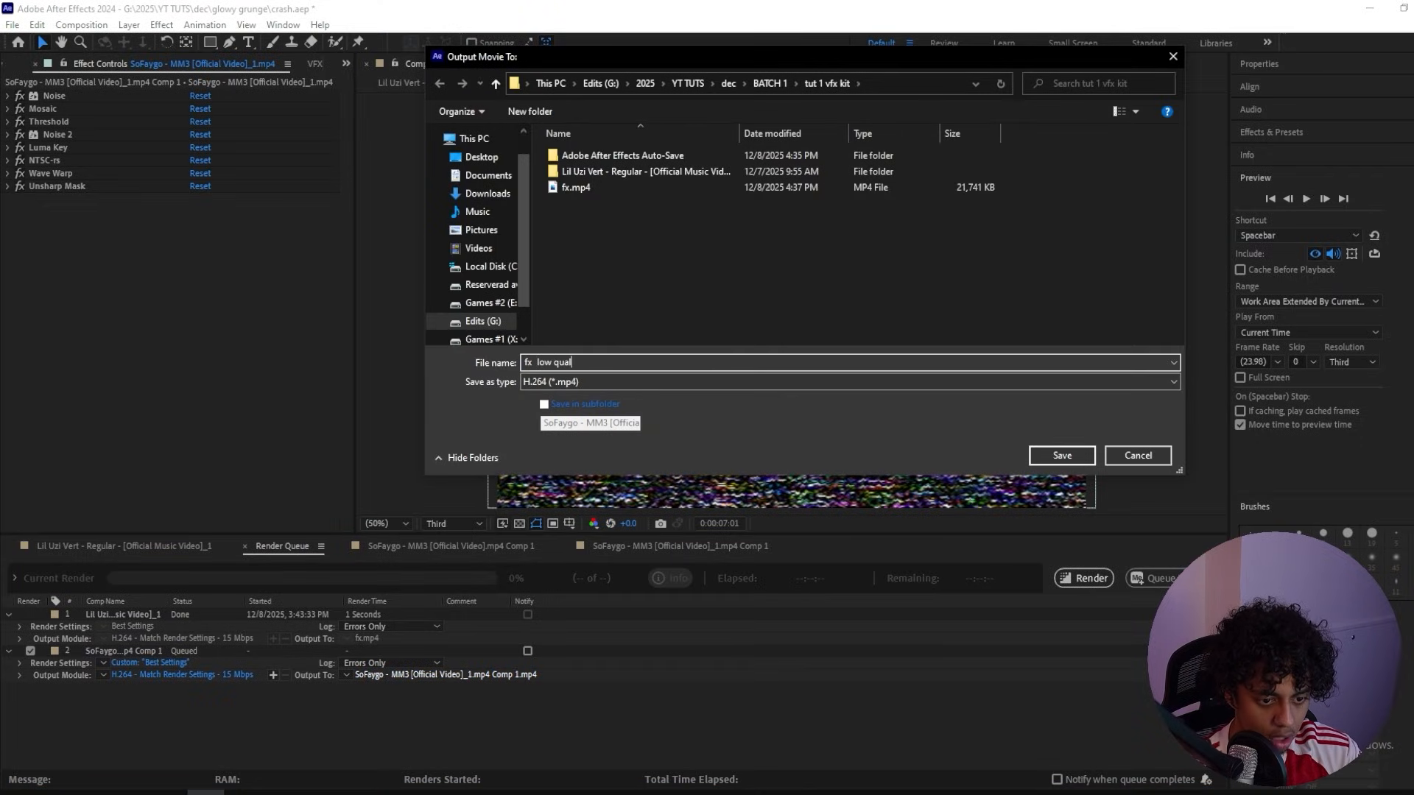
pyautogui.press('Return')
pyautogui.click(1088, 579)
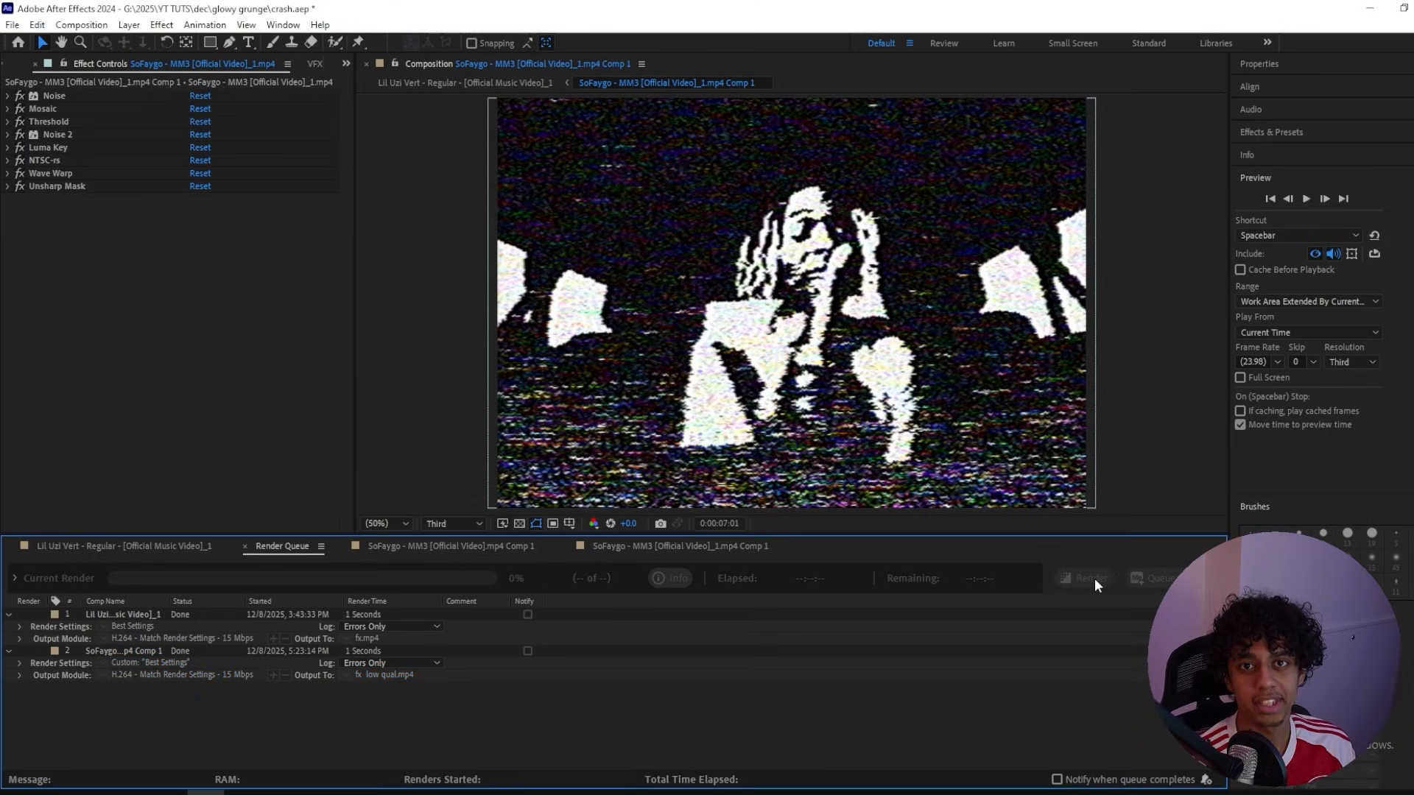